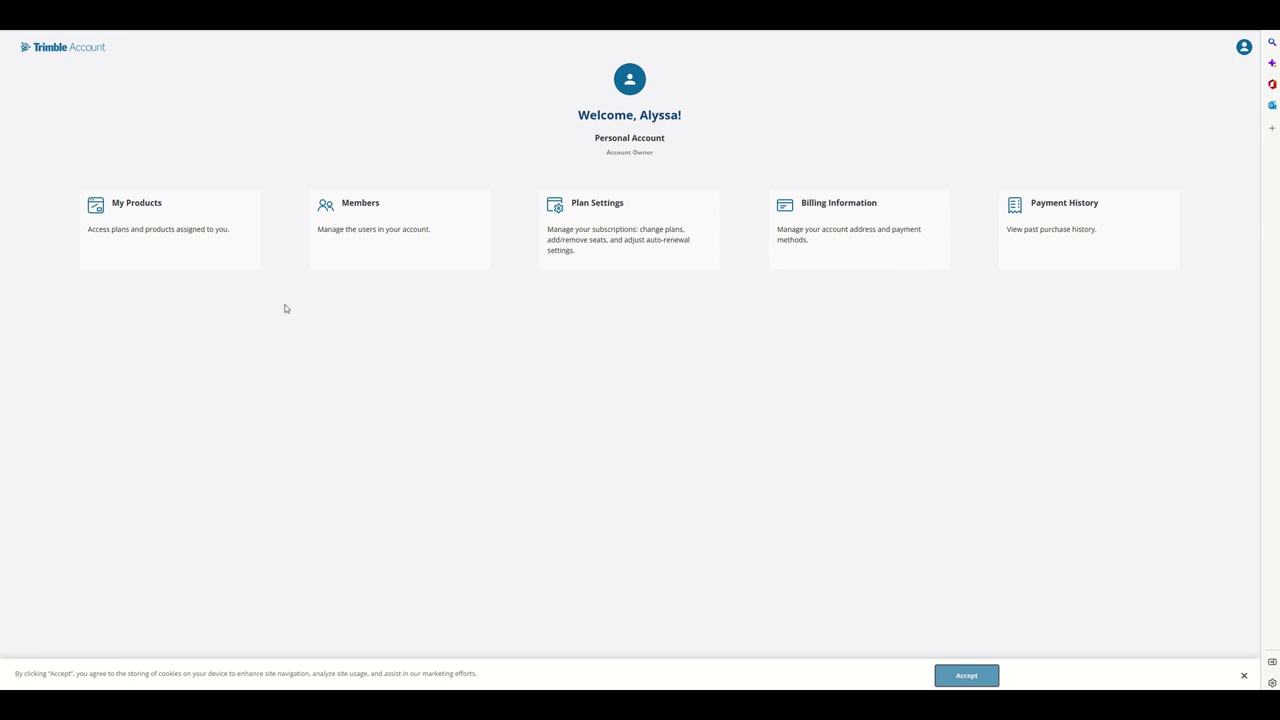
# Open My Products in Trimble Account and expand SketchUp Free's included applications
pyautogui.click(172, 208)
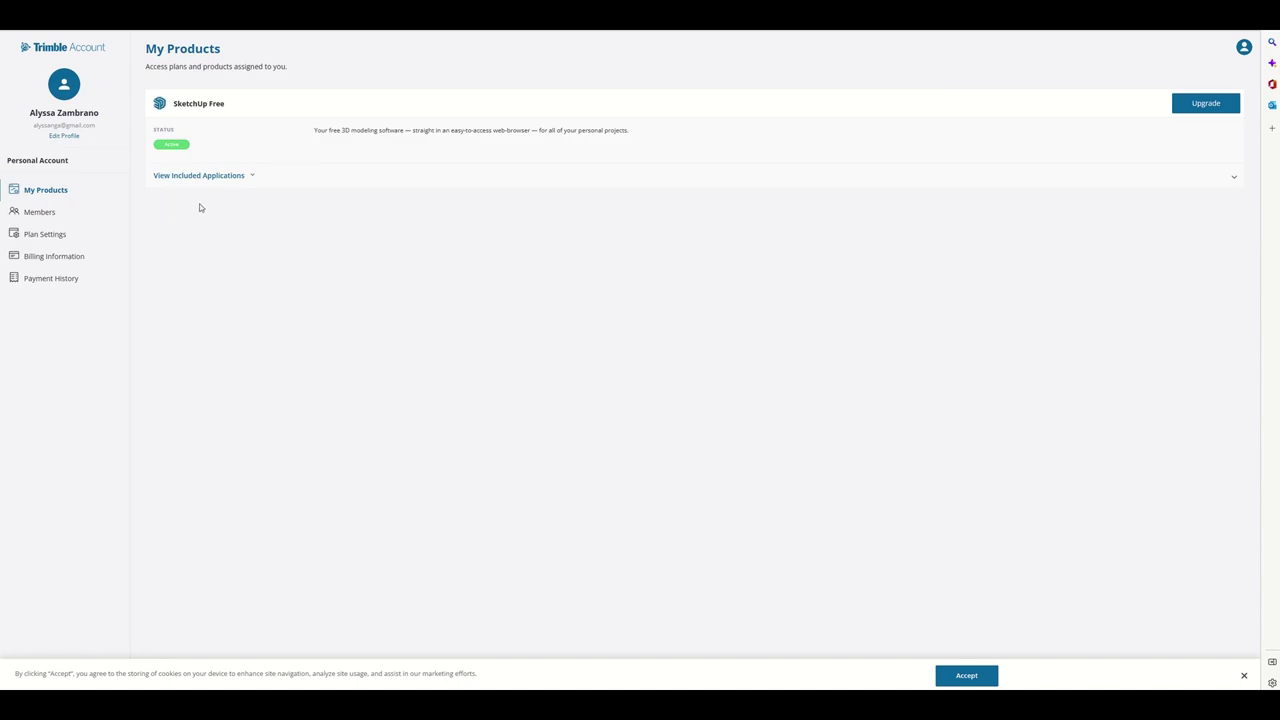
pyautogui.click(204, 176)
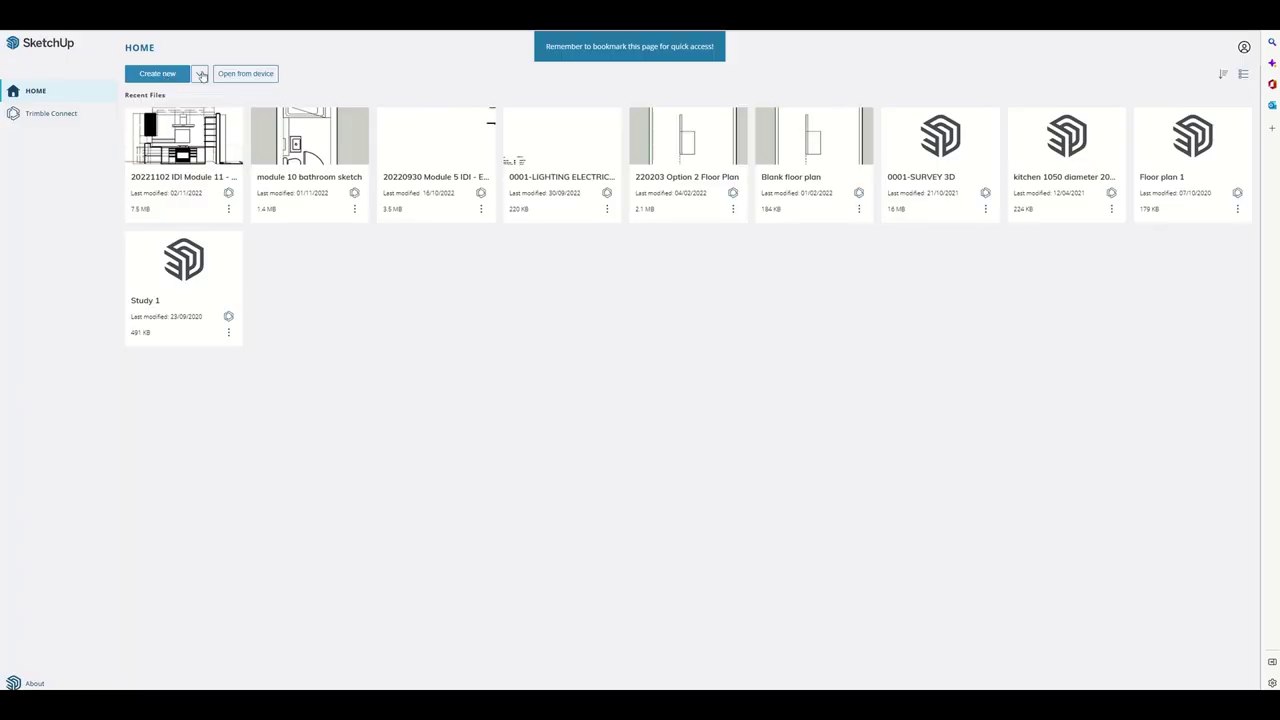
# Start a new model from the Decimal - Millimeters template
pyautogui.click(200, 75)
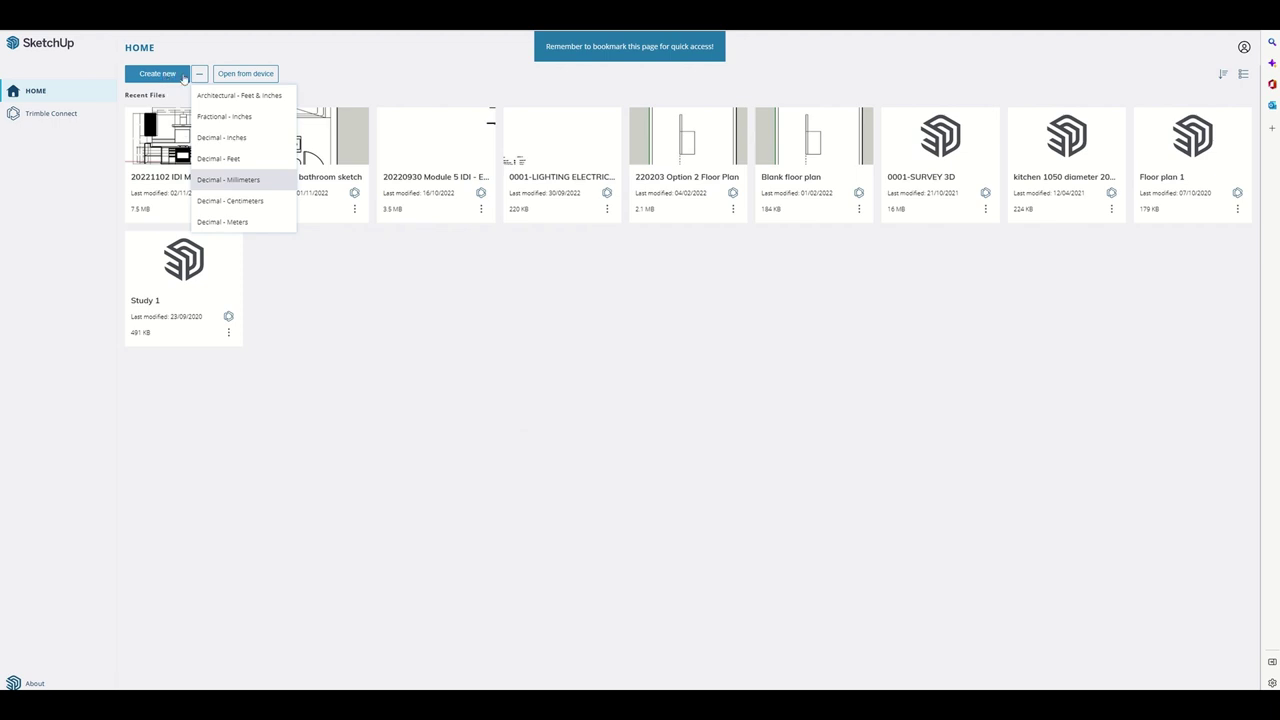
pyautogui.click(200, 74)
pyautogui.click(200, 74)
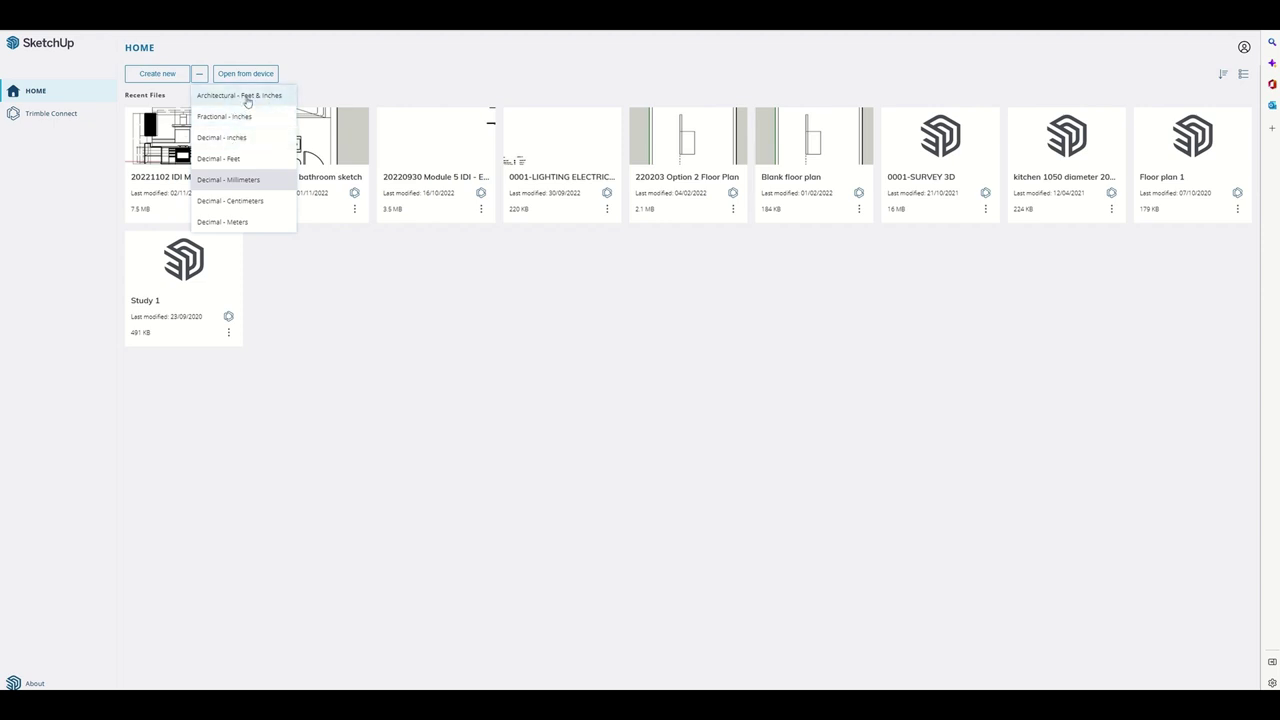
pyautogui.click(243, 147)
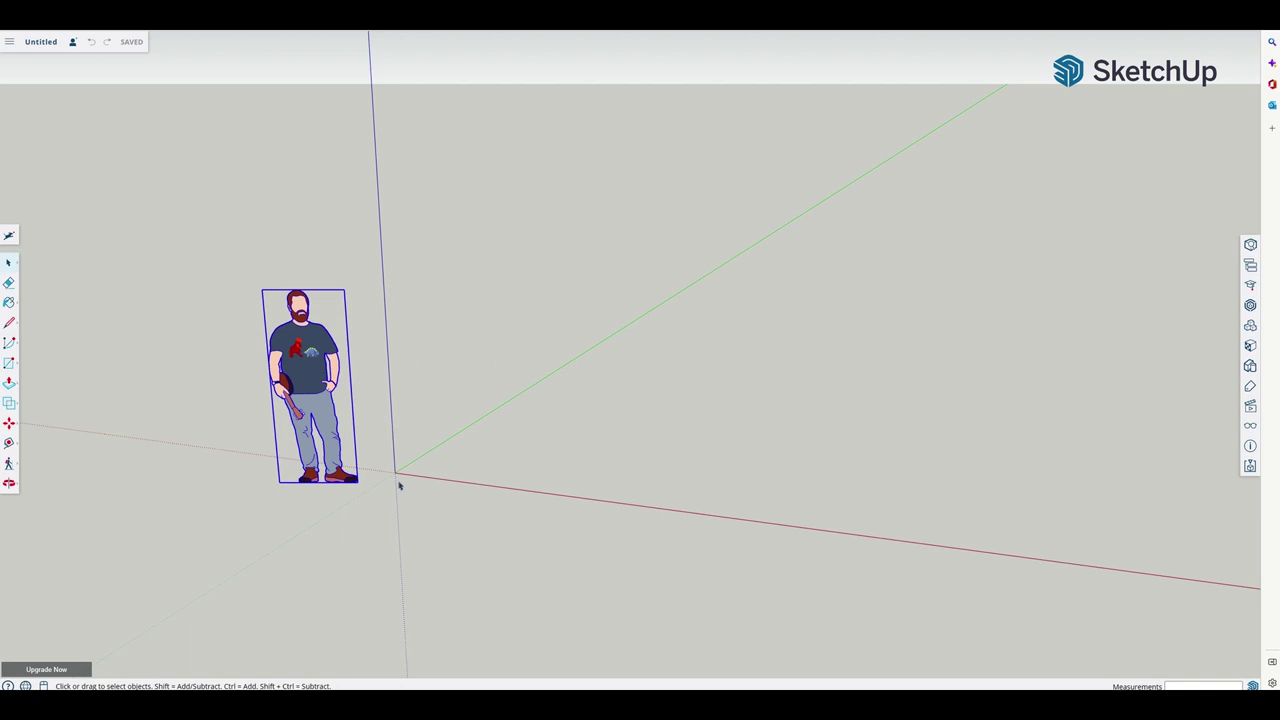
# Deselect the default person figure by clicking empty space in the viewport
pyautogui.click(480, 426)
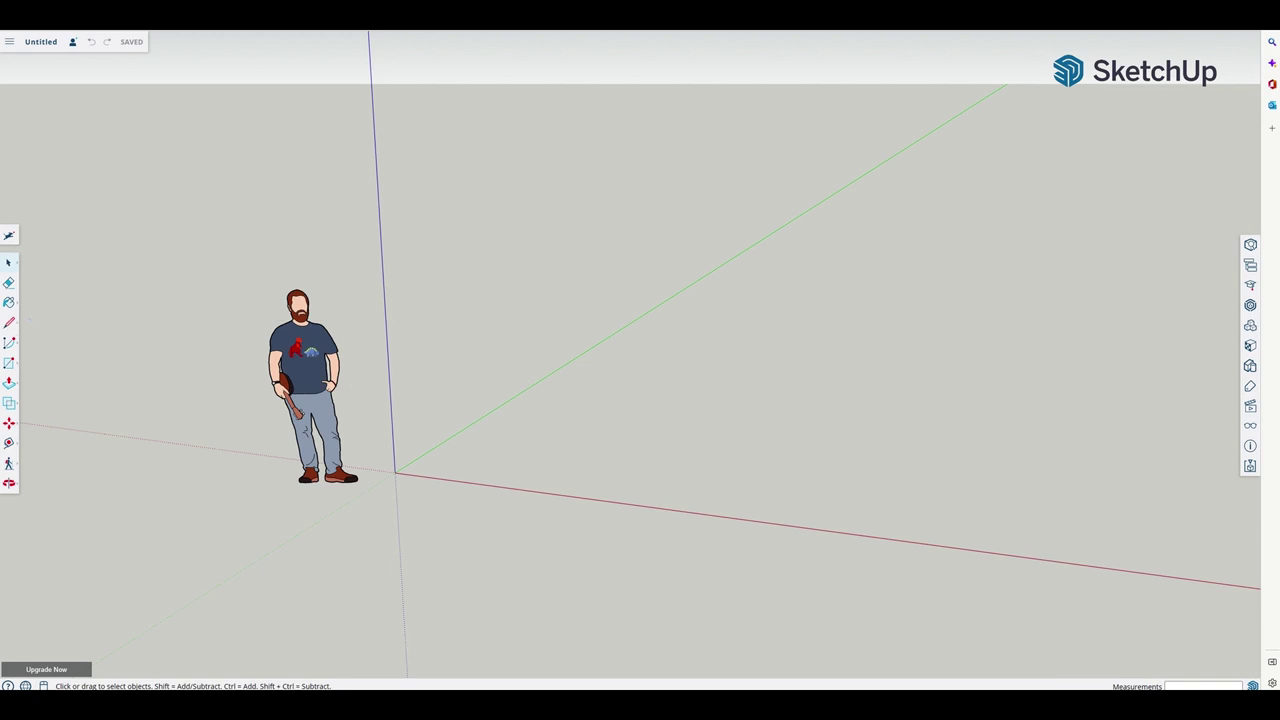
pyautogui.hotkey('alt', 'Tab')
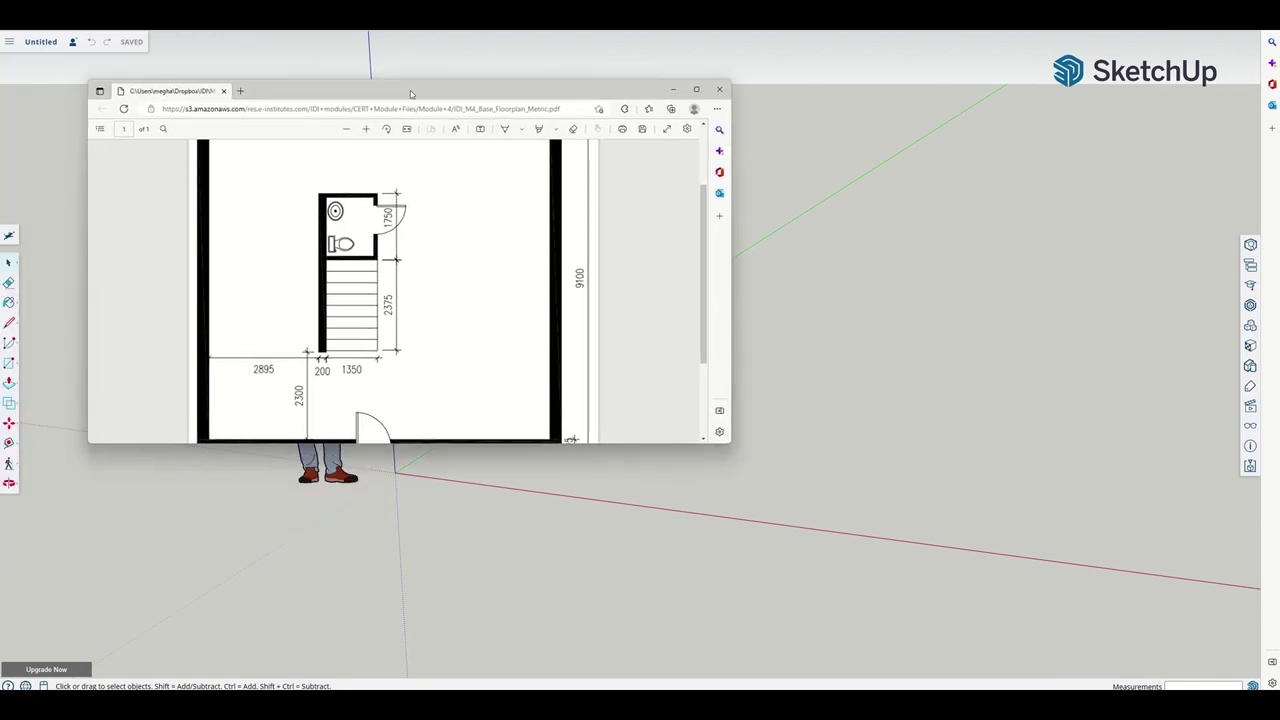
pyautogui.click(696, 90)
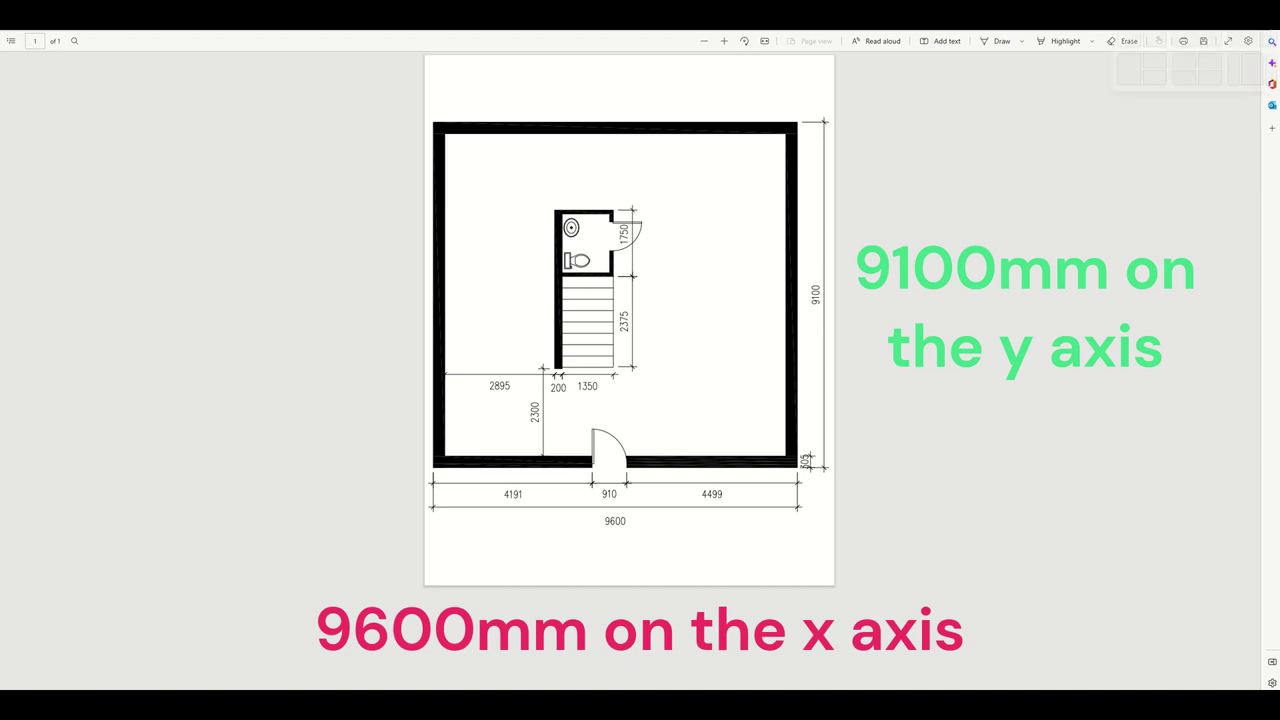
pyautogui.moveTo(1210, 12)
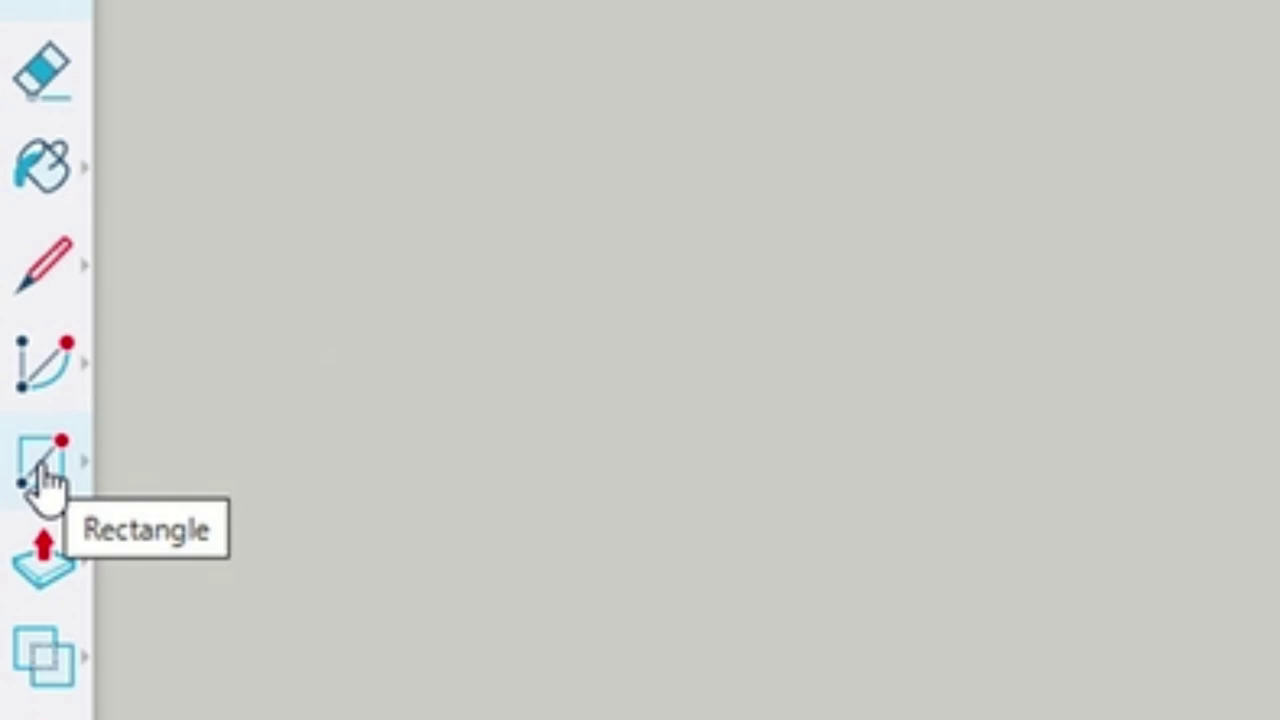
# Draw a 9600 × 9100 mm rectangle from the origin as the floor face
pyautogui.click(45, 478)
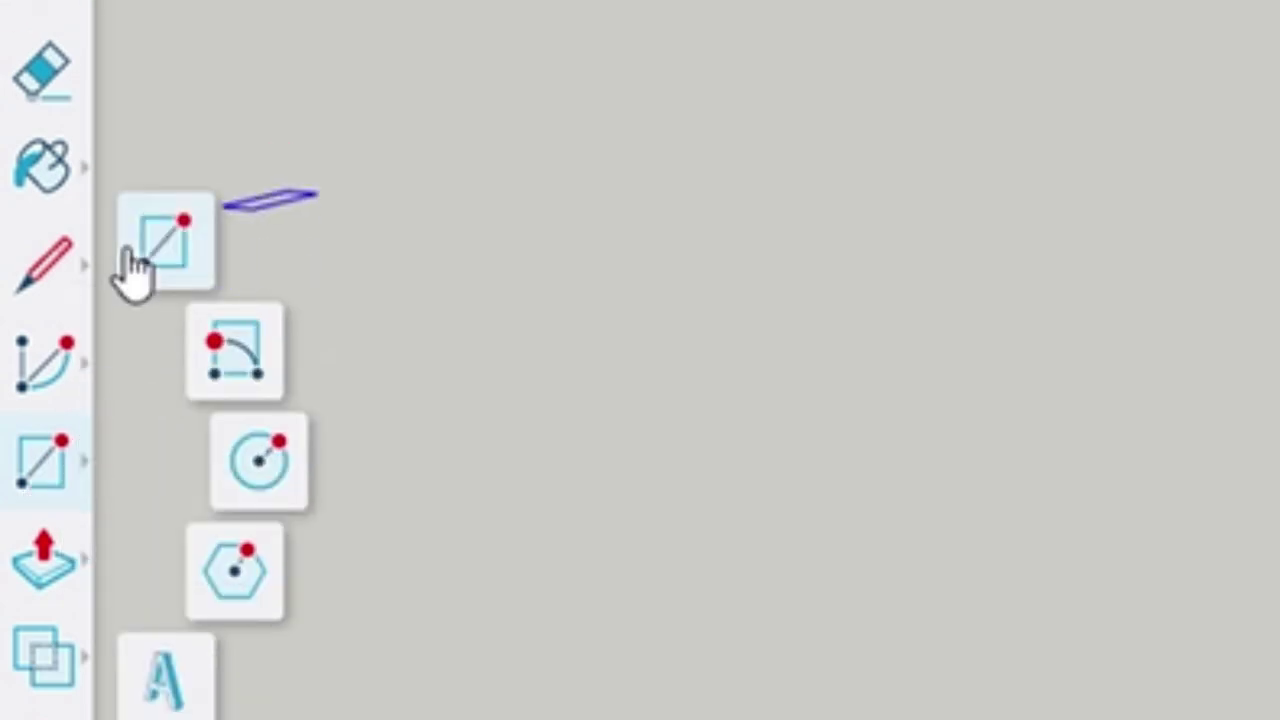
pyautogui.click(152, 250)
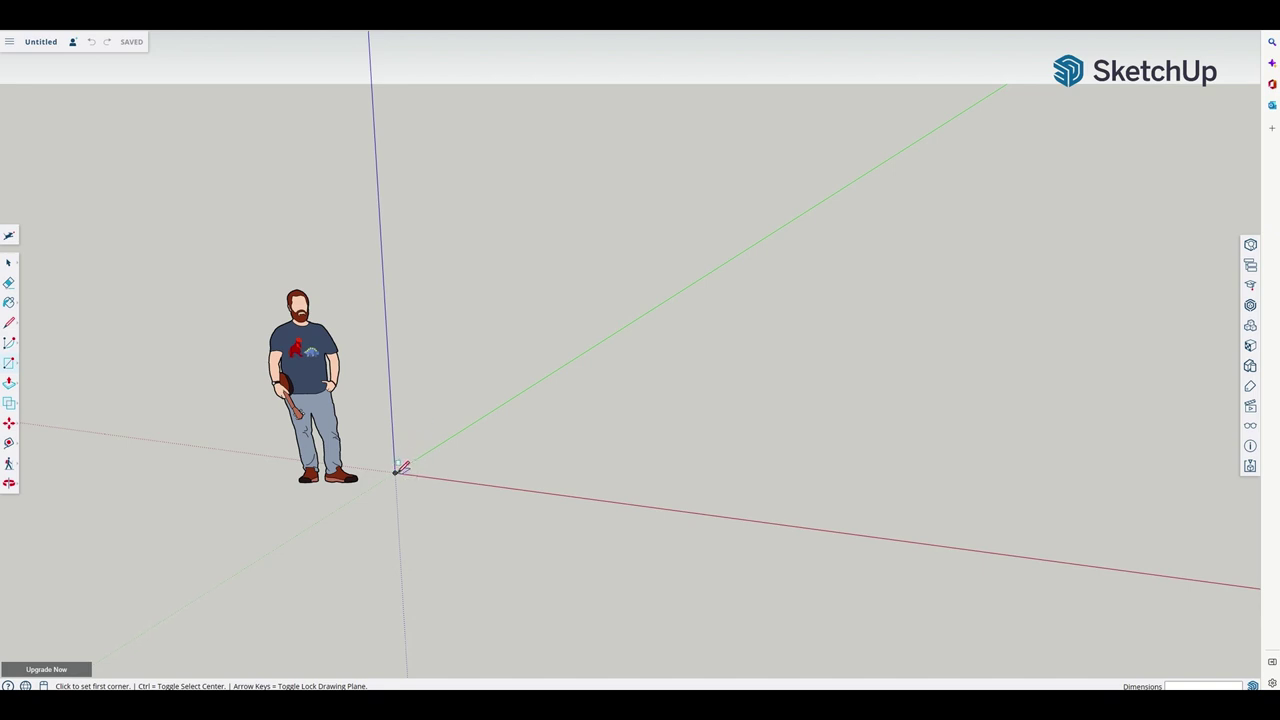
pyautogui.click(396, 472)
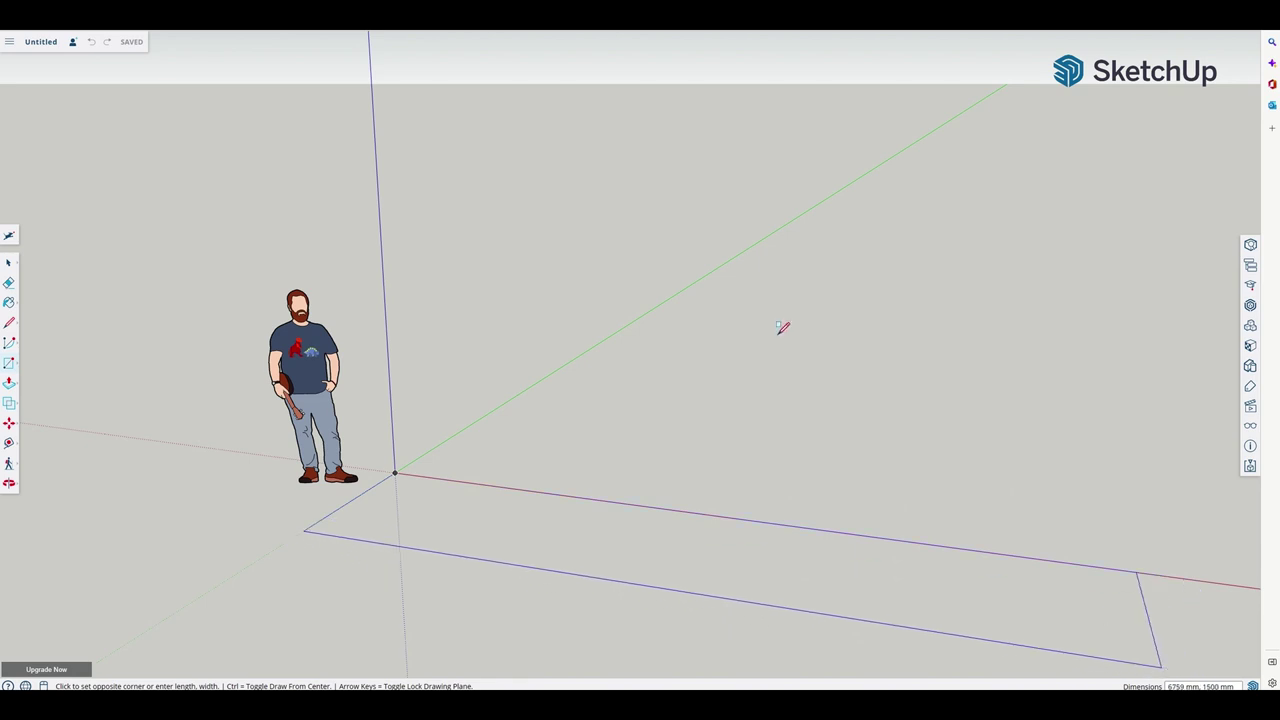
pyautogui.write('9600')
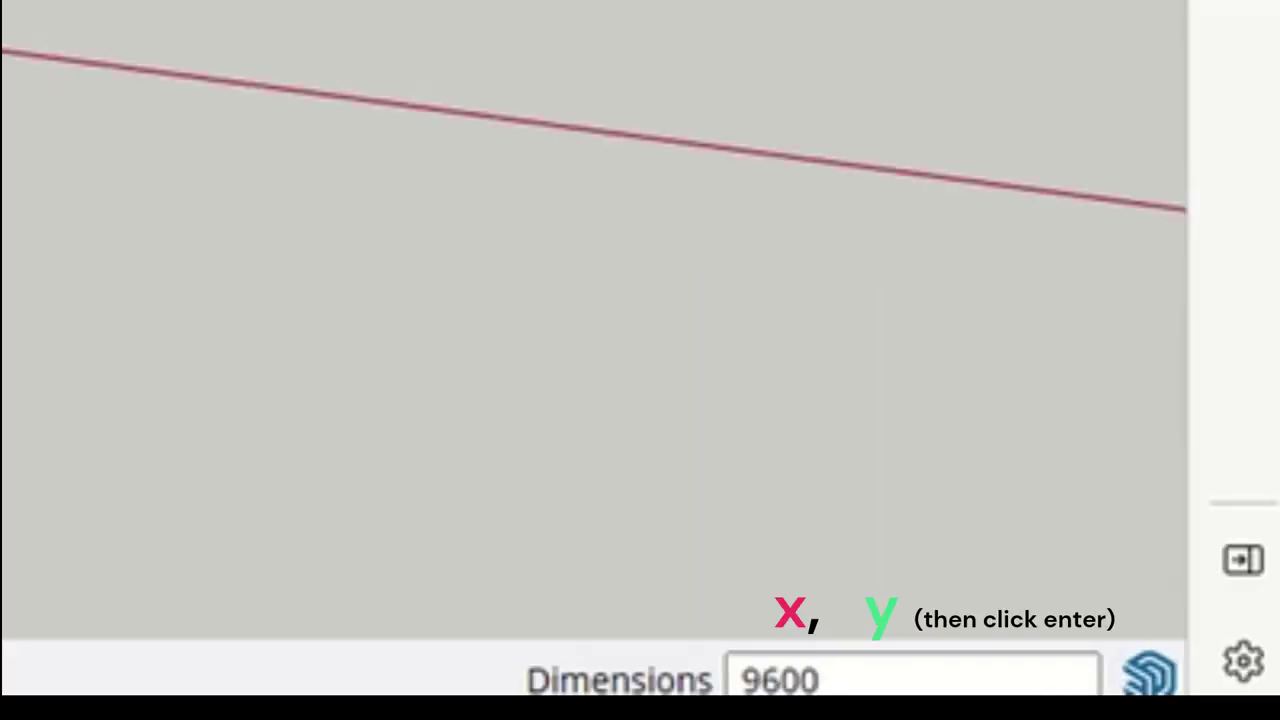
pyautogui.write(', 911')
pyautogui.press('BackSpace')
pyautogui.write('00')
pyautogui.press('Return')
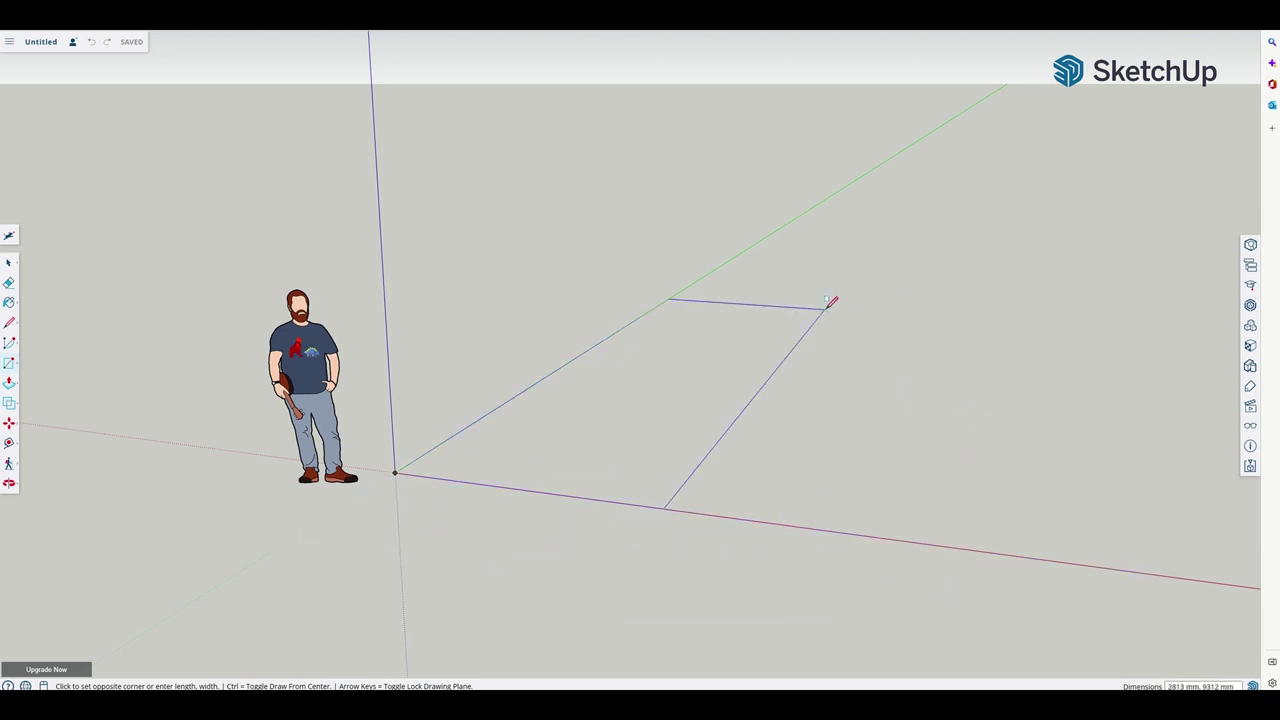
pyautogui.write('9600, 9100')
pyautogui.press('Return')
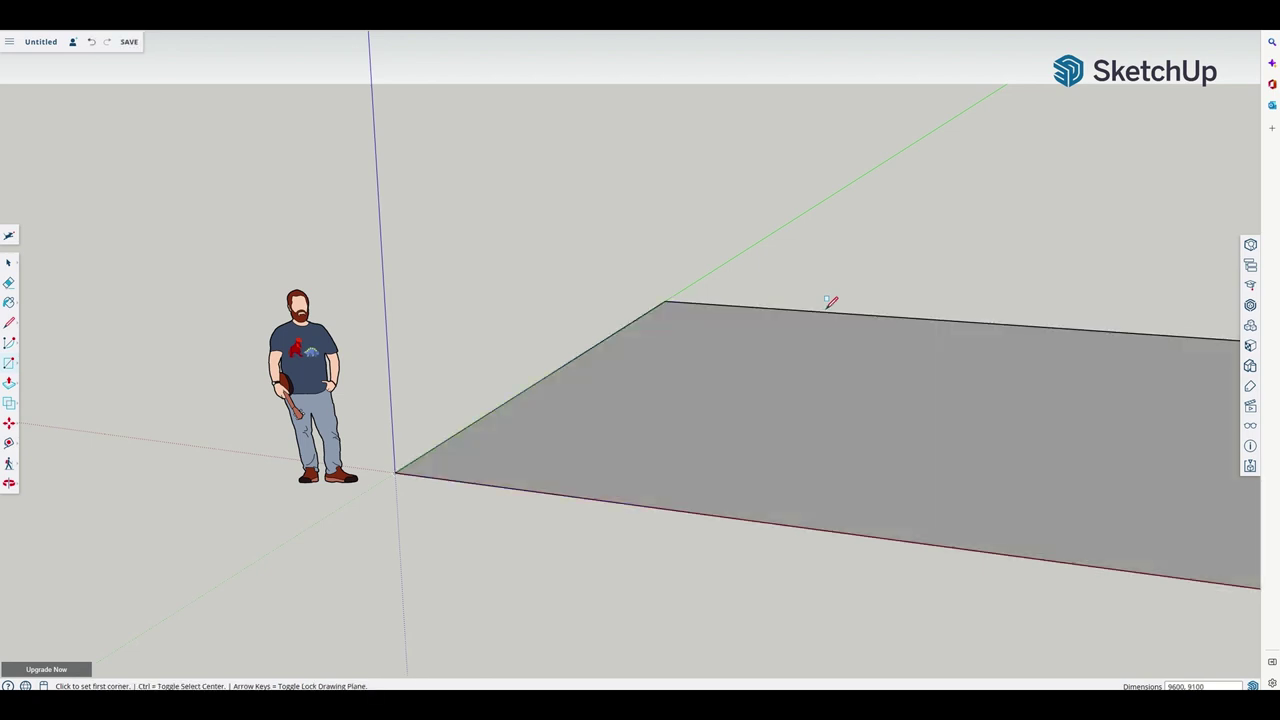
pyautogui.scroll(-2, 863, 329)
pyautogui.scroll(-1, 866, 329)
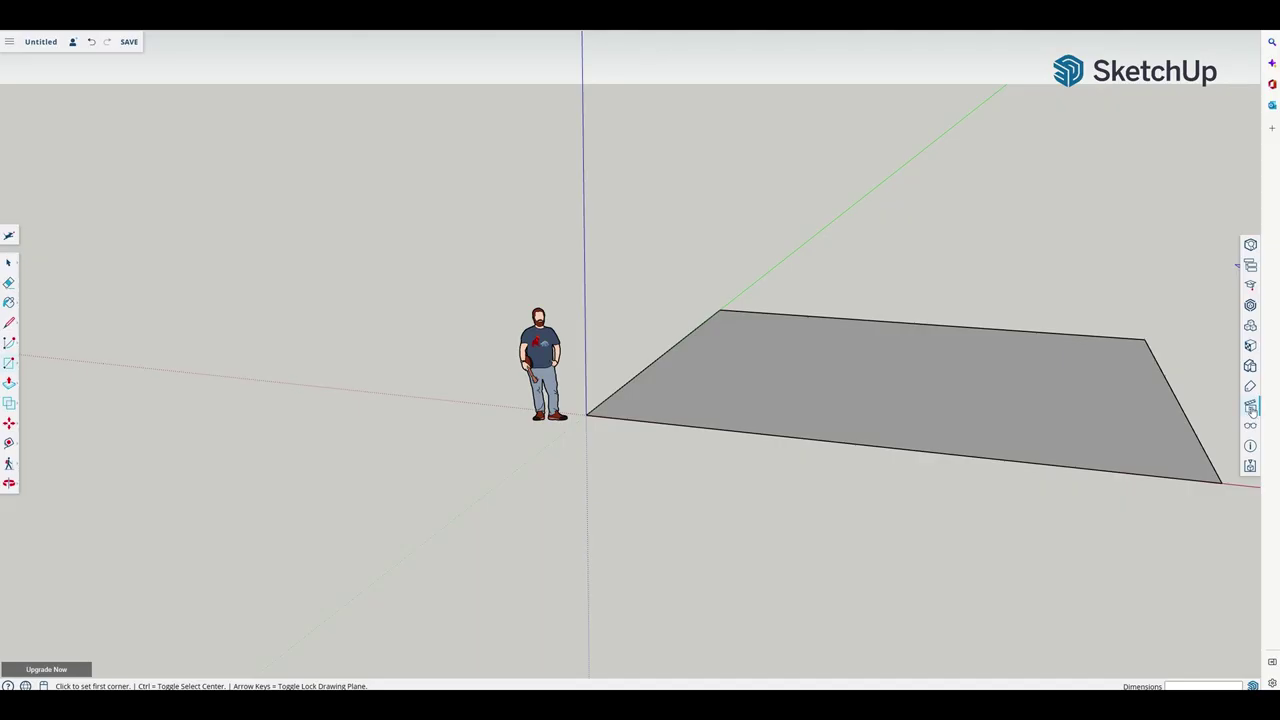
# Switch to the Top standard view from the Scenes panel to see the floor in plan
pyautogui.click(1251, 408)
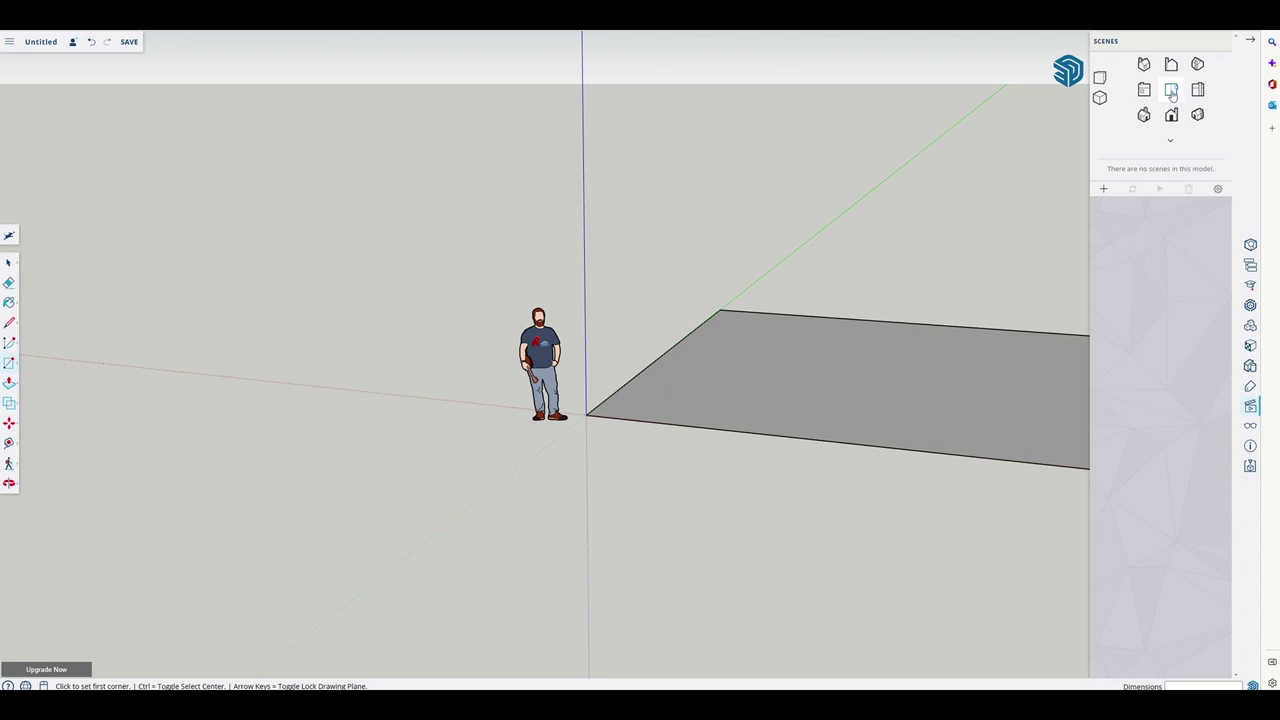
pyautogui.click(1171, 92)
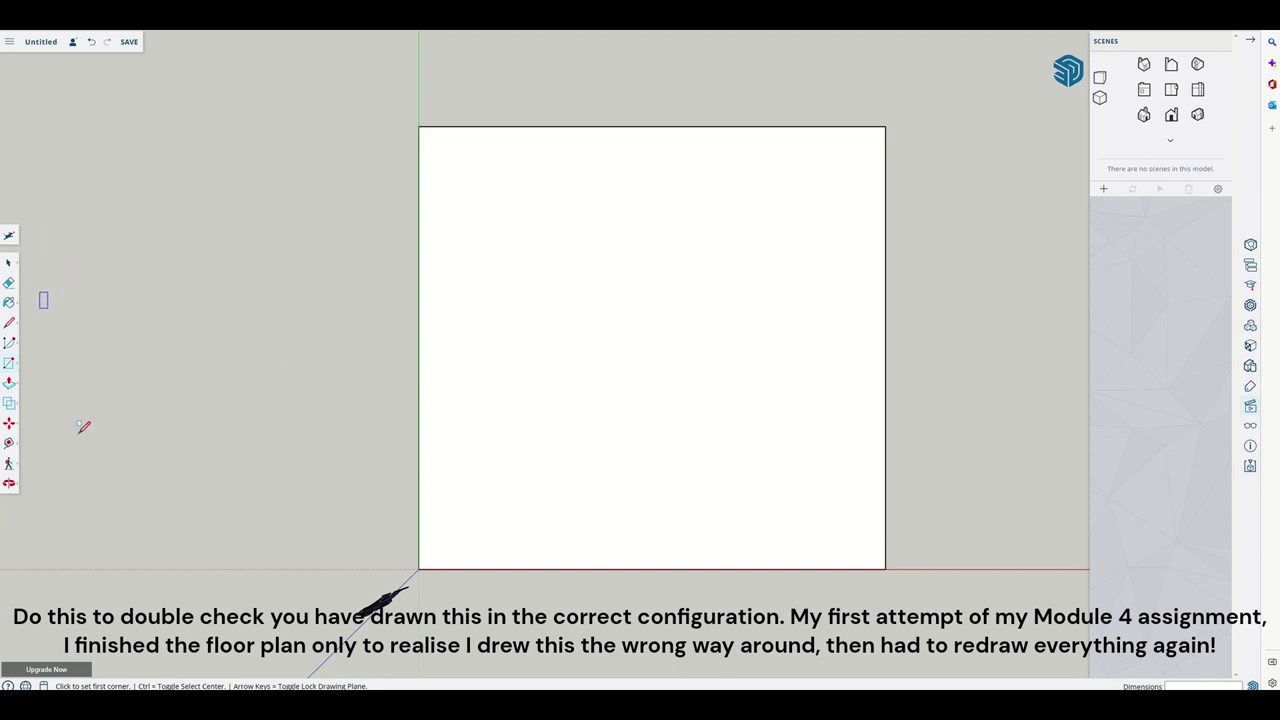
pyautogui.click(9, 445)
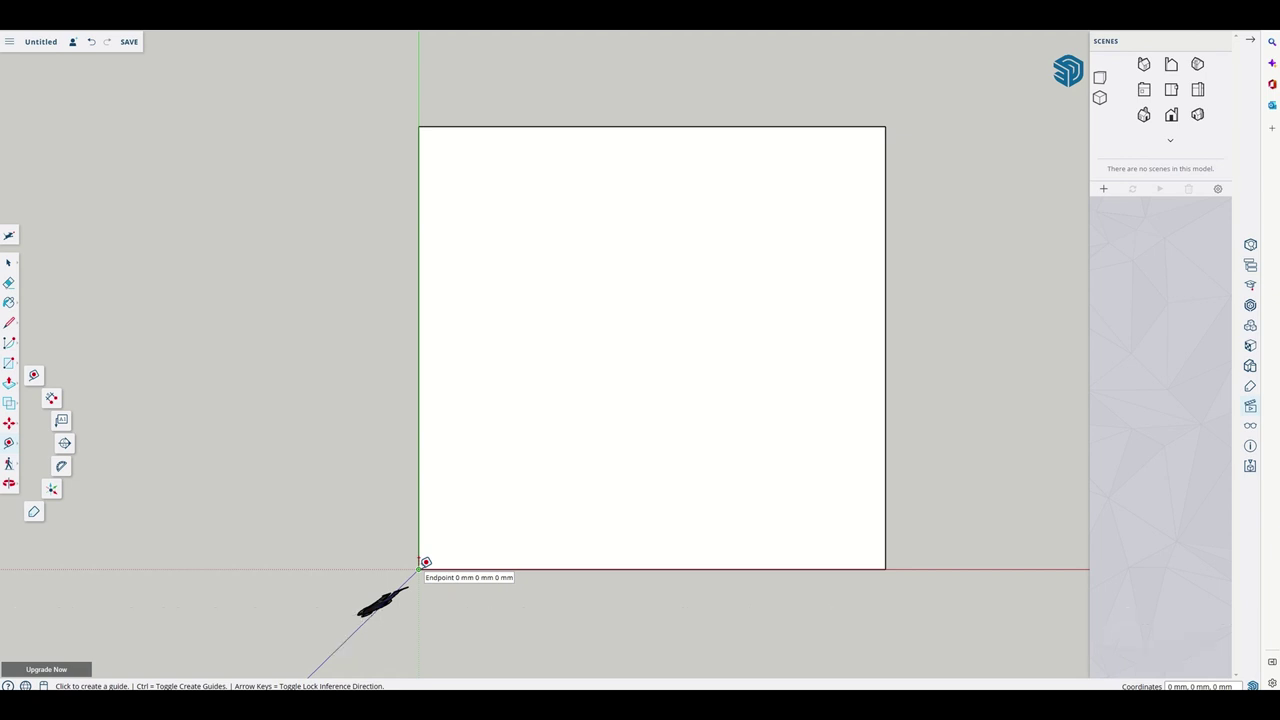
pyautogui.click(420, 567)
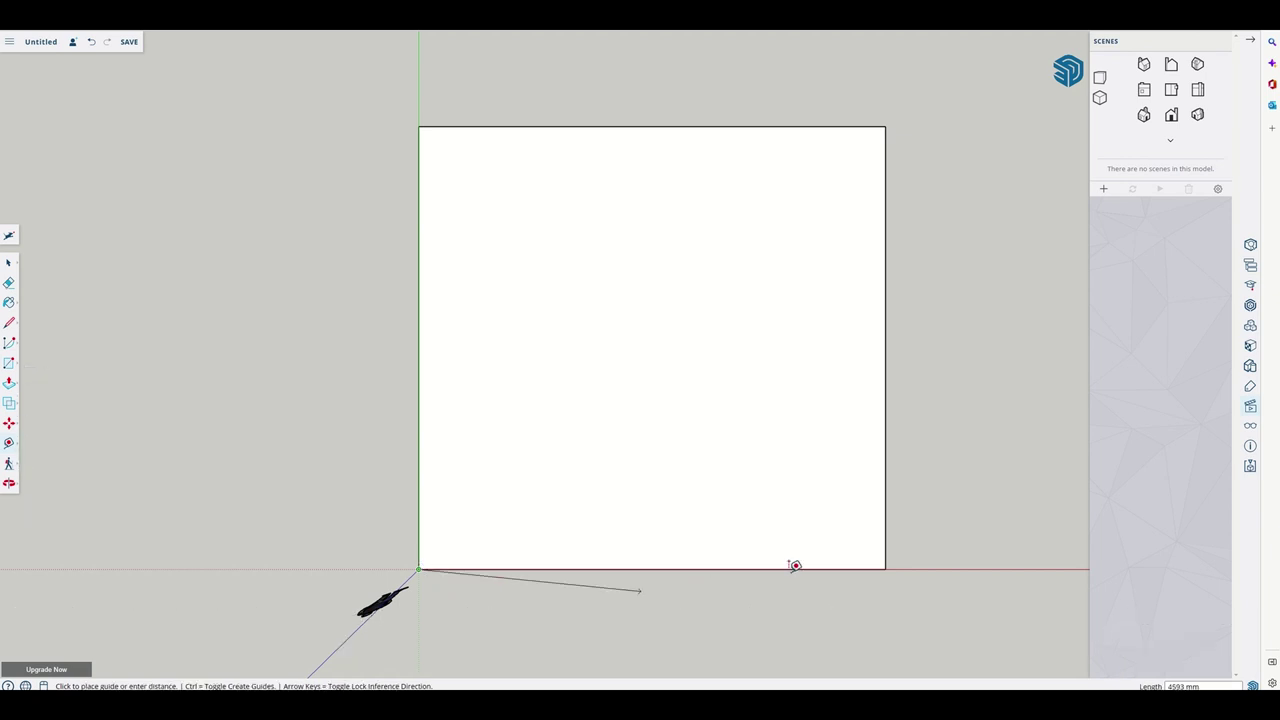
pyautogui.click(890, 562)
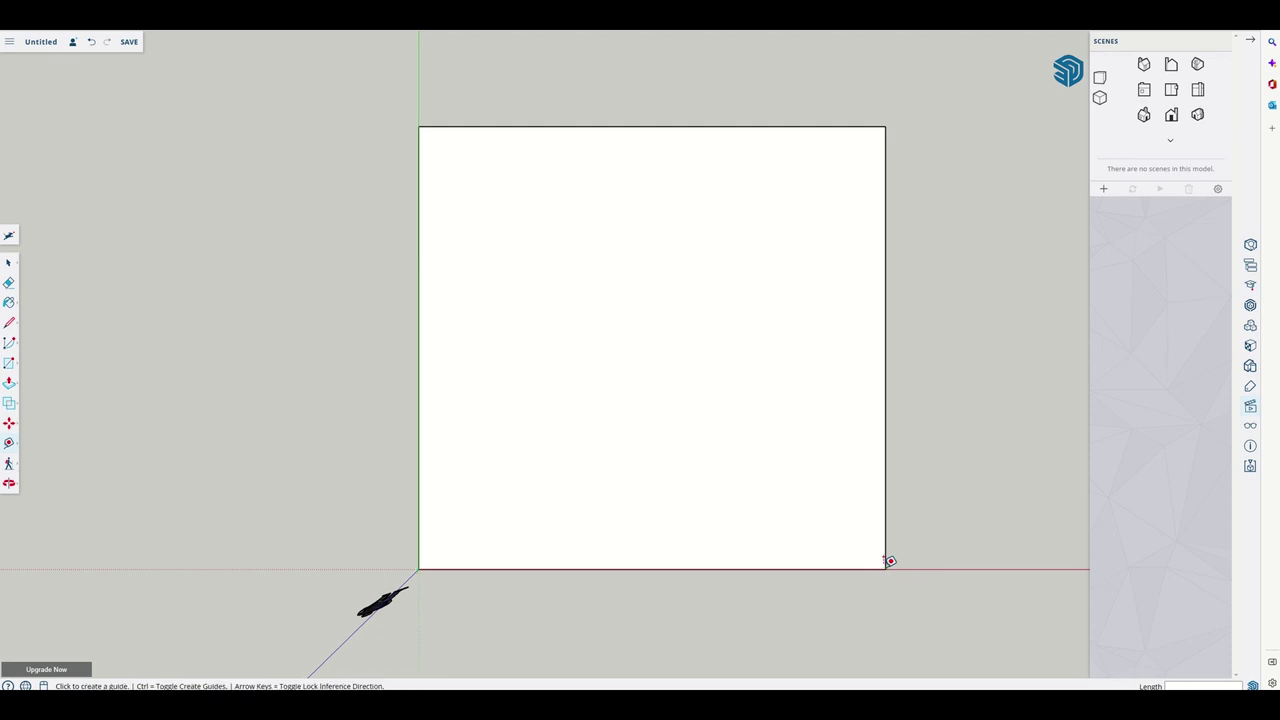
pyautogui.click(888, 124)
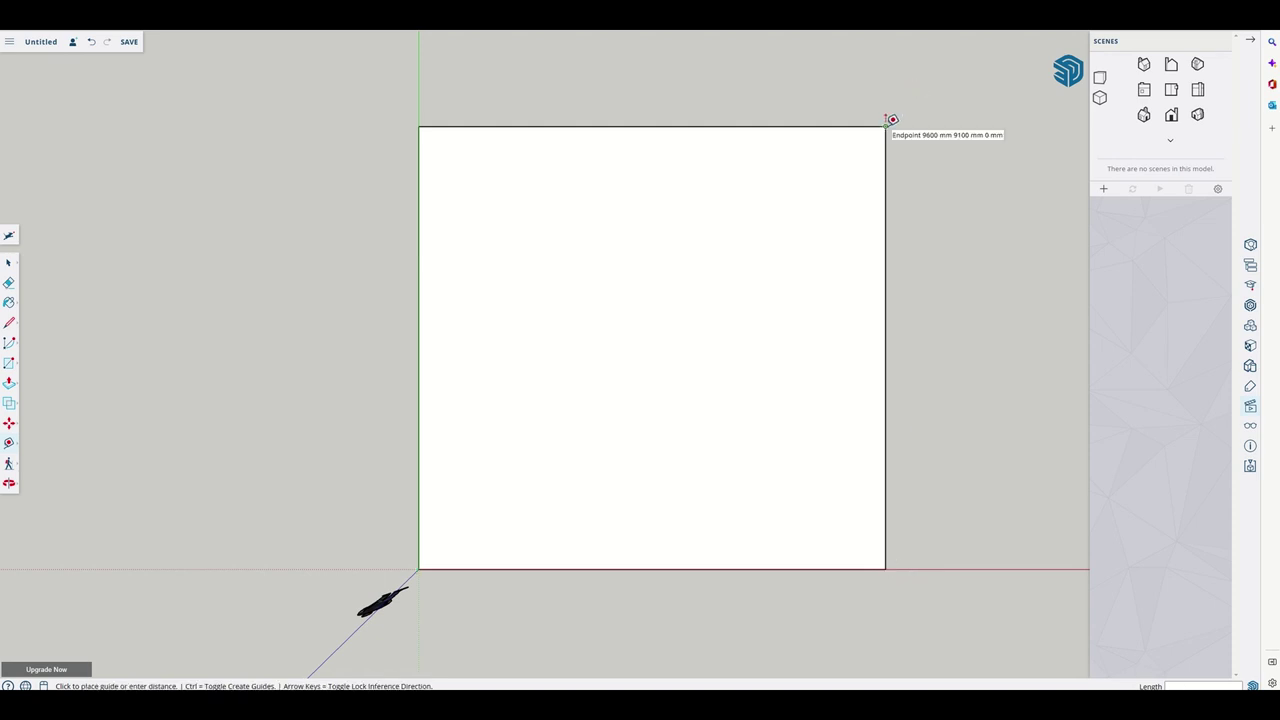
pyautogui.click(887, 567)
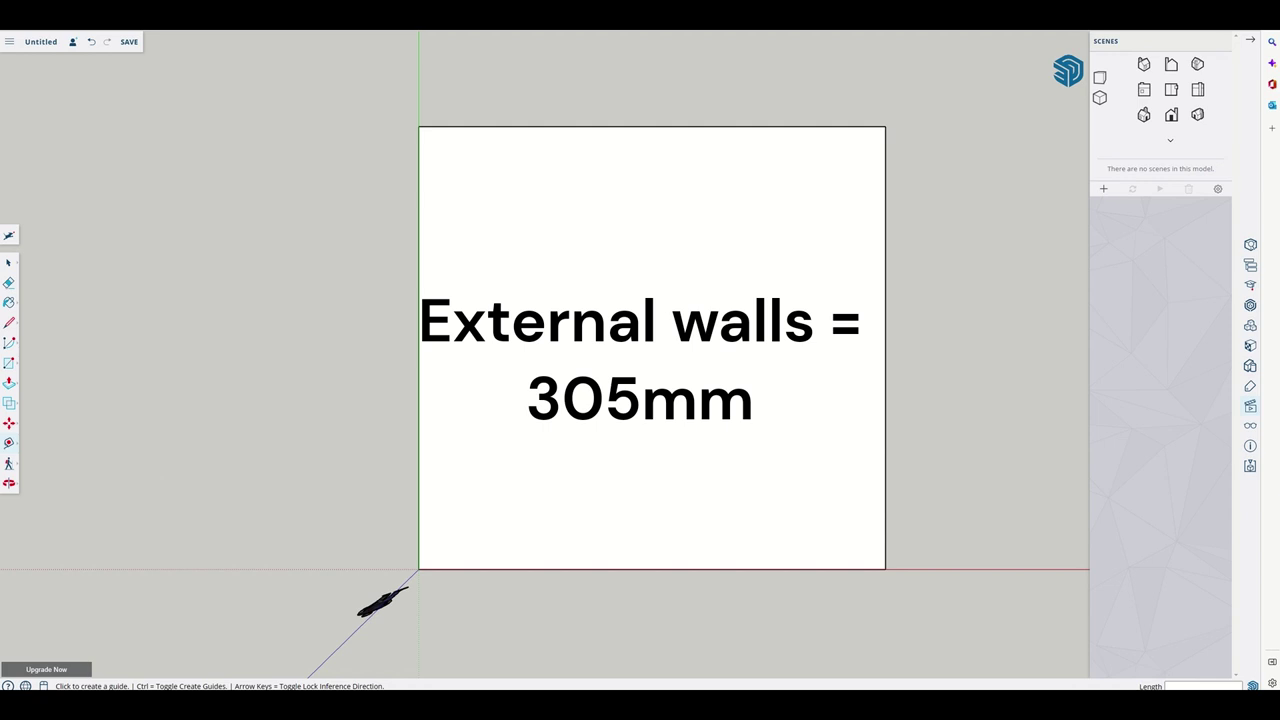
pyautogui.hotkey('alt', 'Tab')
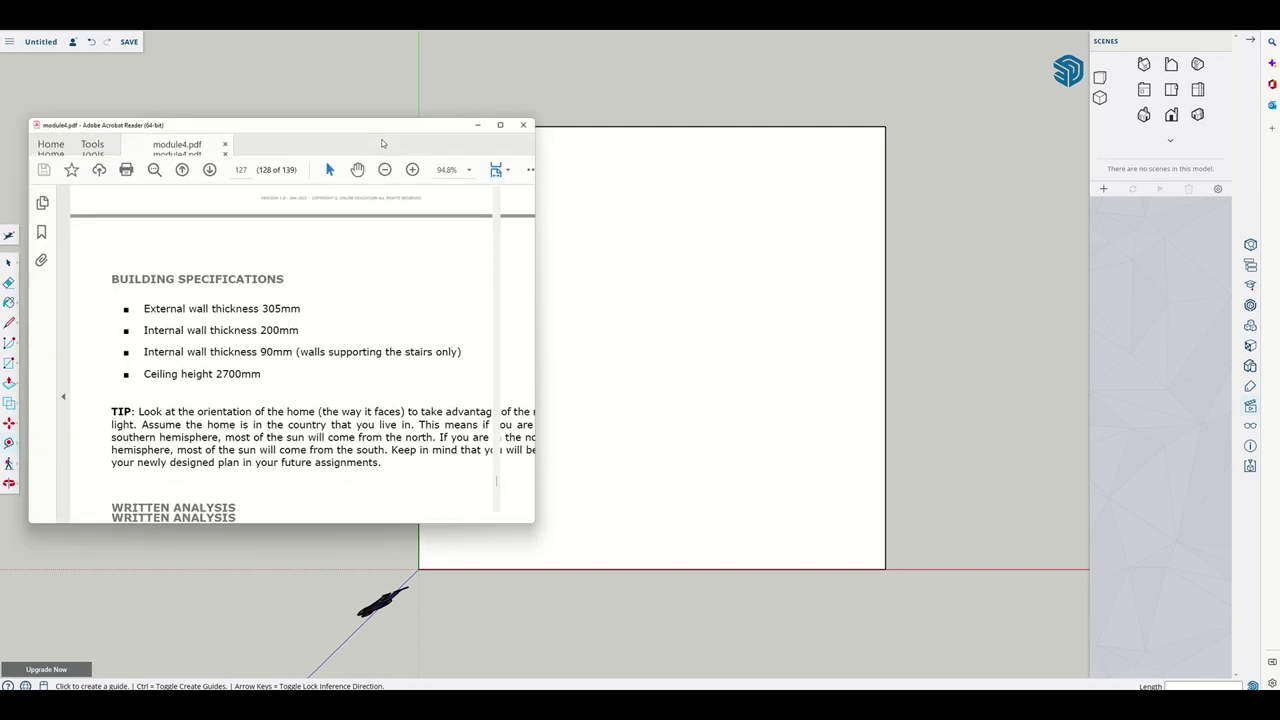
pyautogui.moveTo(229, 297); pyautogui.dragTo(355, 299)
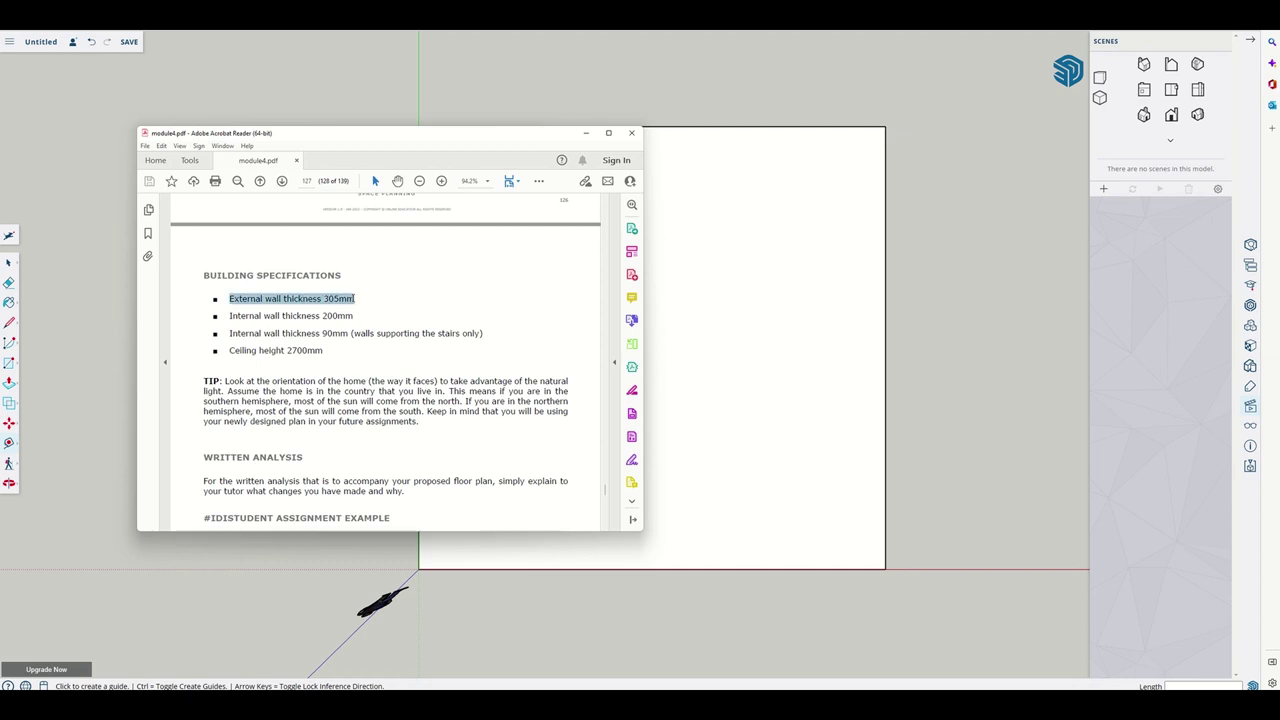
pyautogui.click(586, 134)
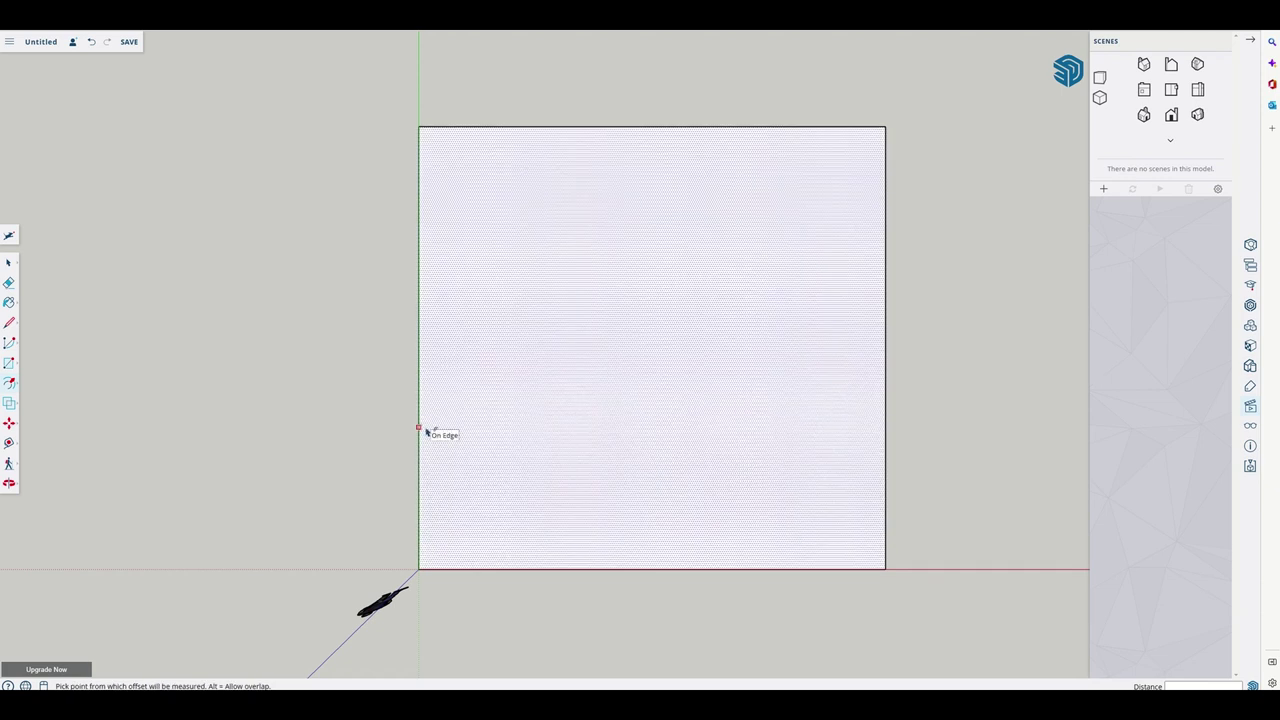
# Offset the floor rectangle's edges 305 mm inward to form the inner wall outline
pyautogui.click(425, 430)
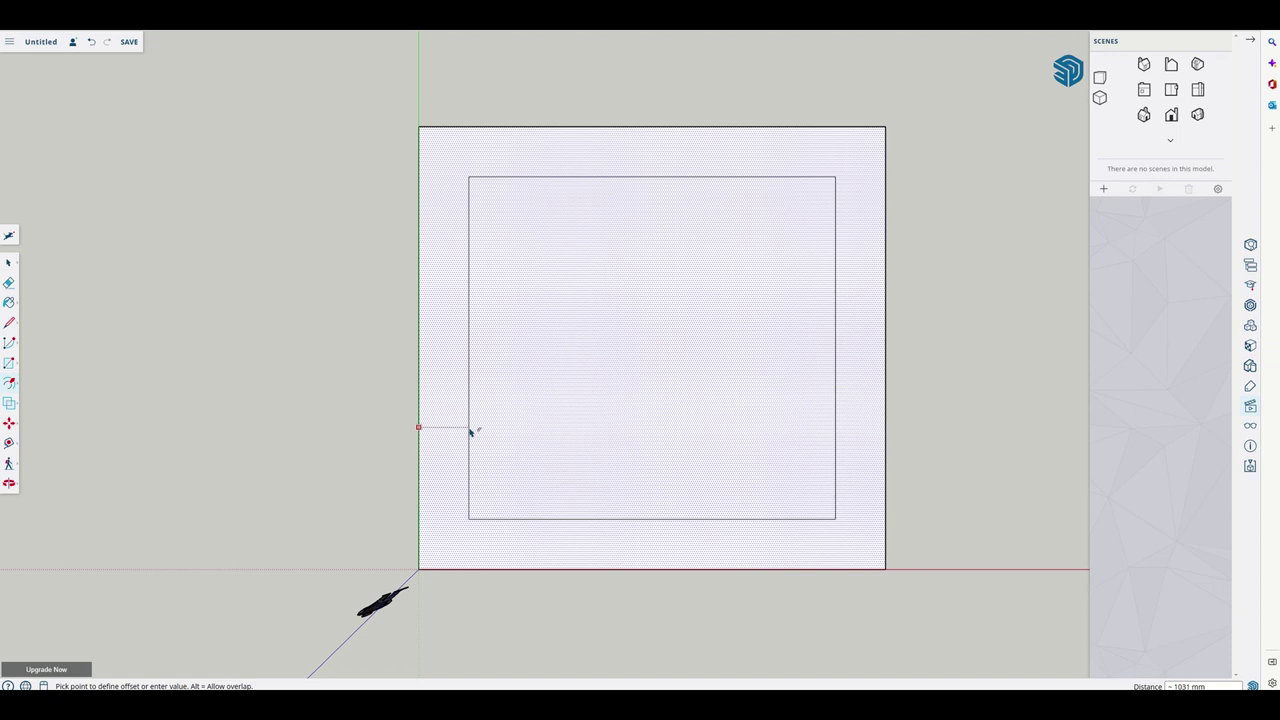
pyautogui.write('30')
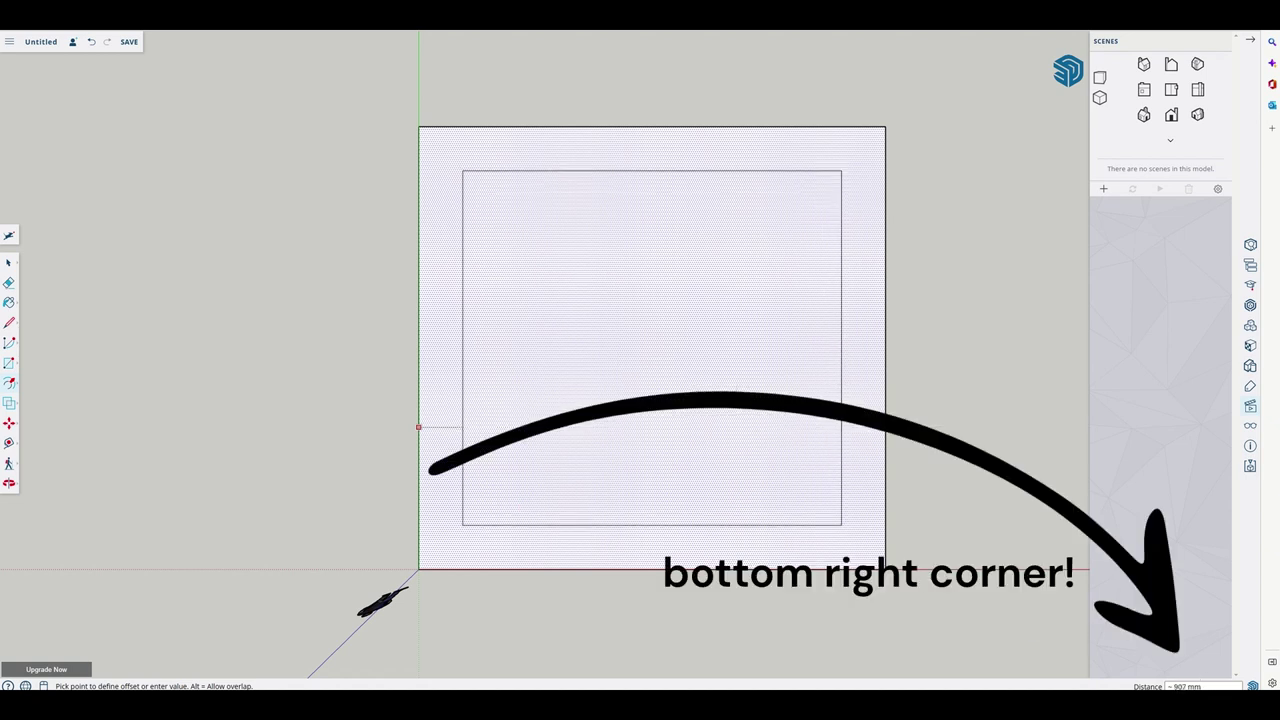
pyautogui.write('305')
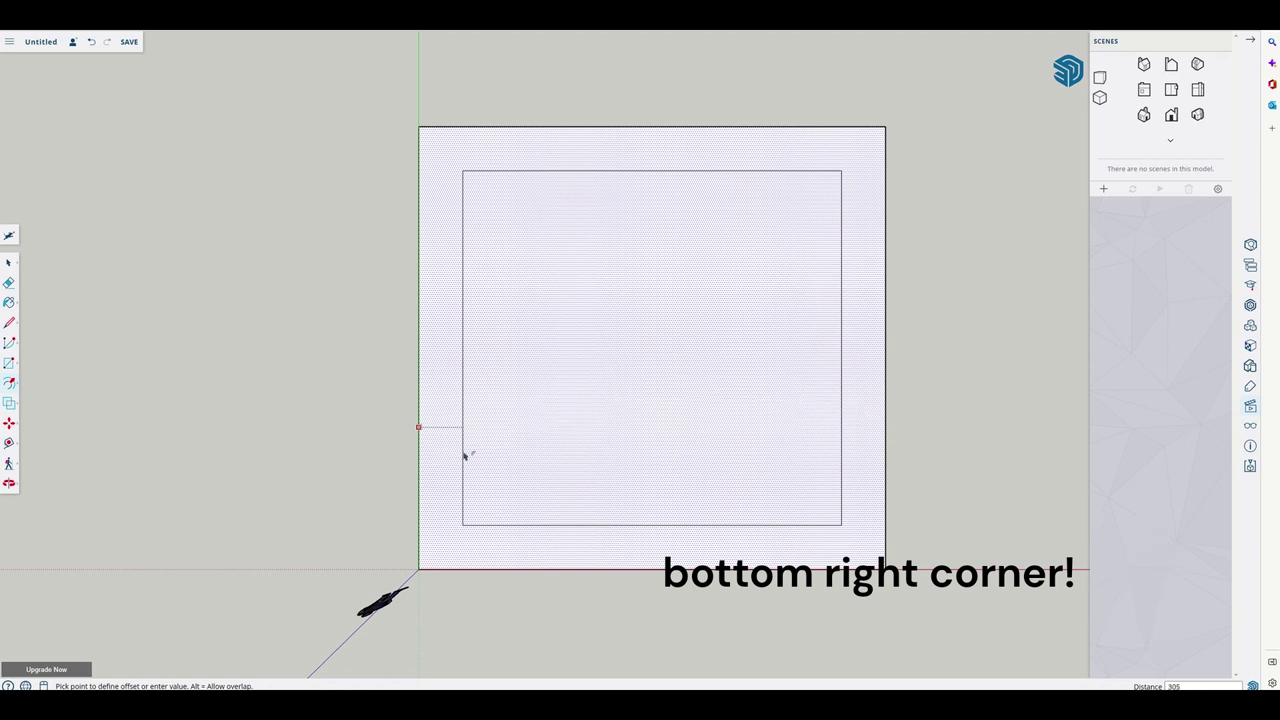
pyautogui.press('Return')
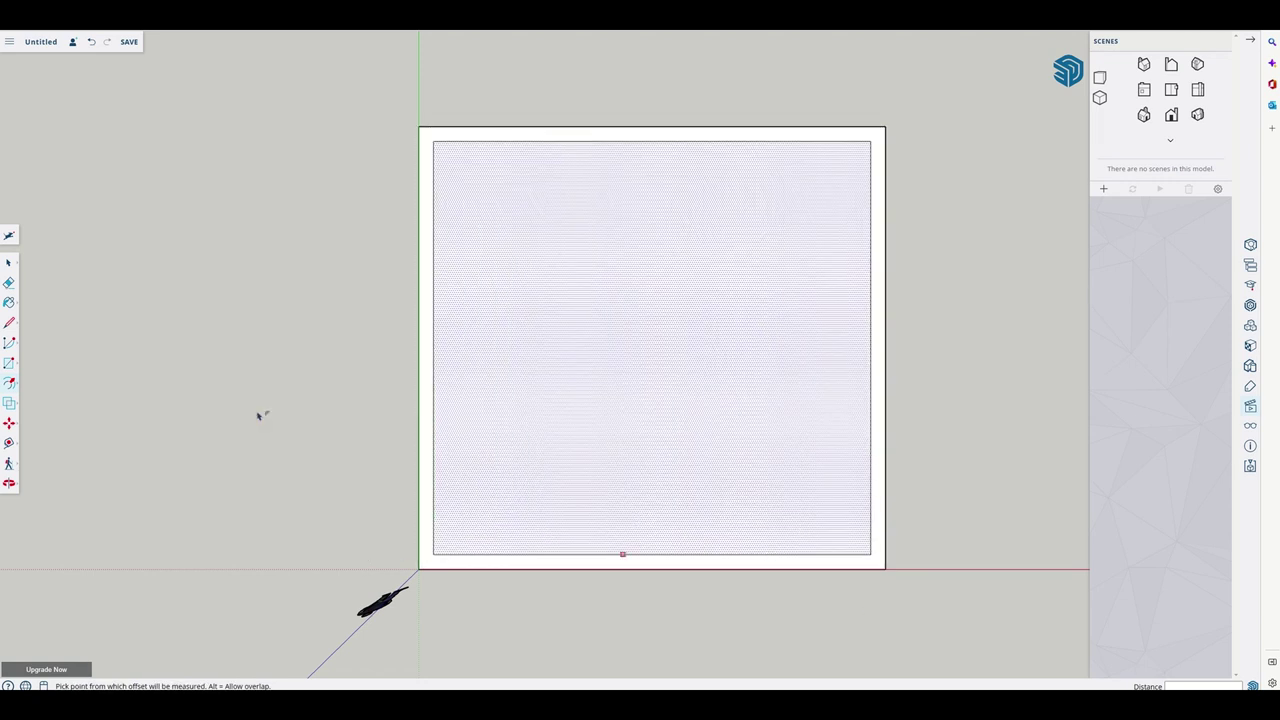
pyautogui.click(9, 443)
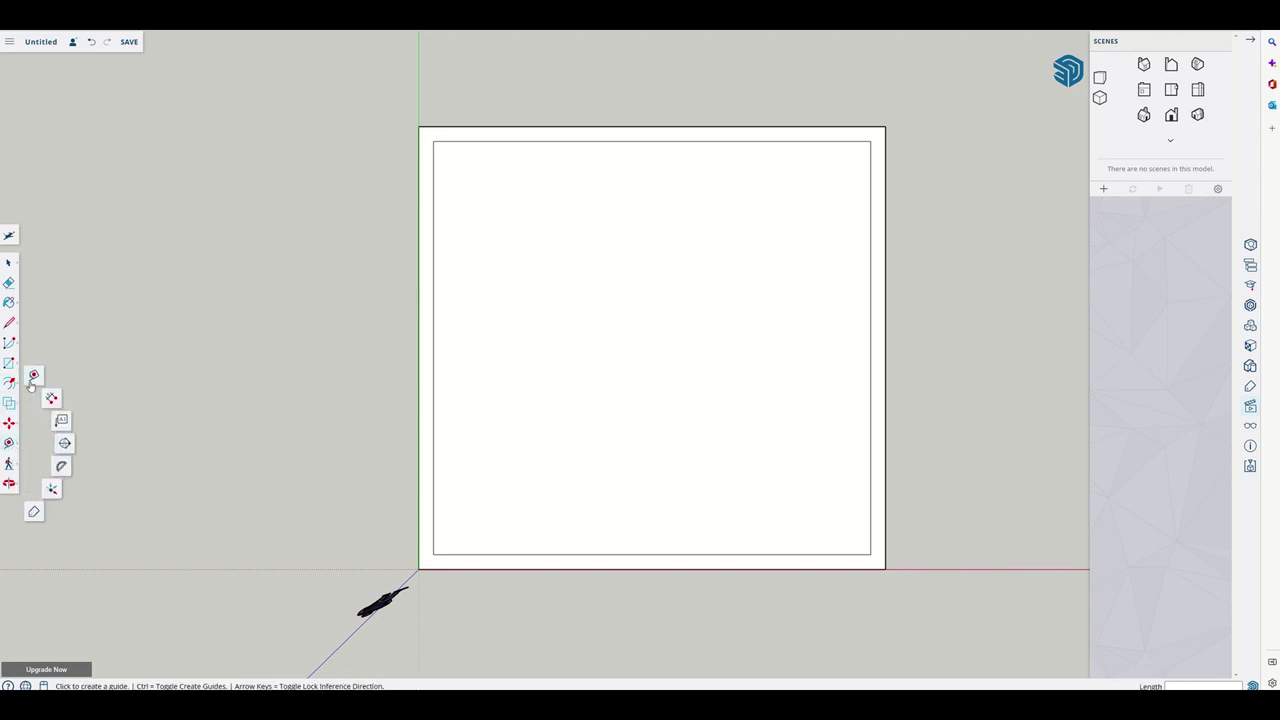
# Cancel the unfinished Tape Measure measurement and bring the floor plan PDF in Edge forward
pyautogui.click(430, 133)
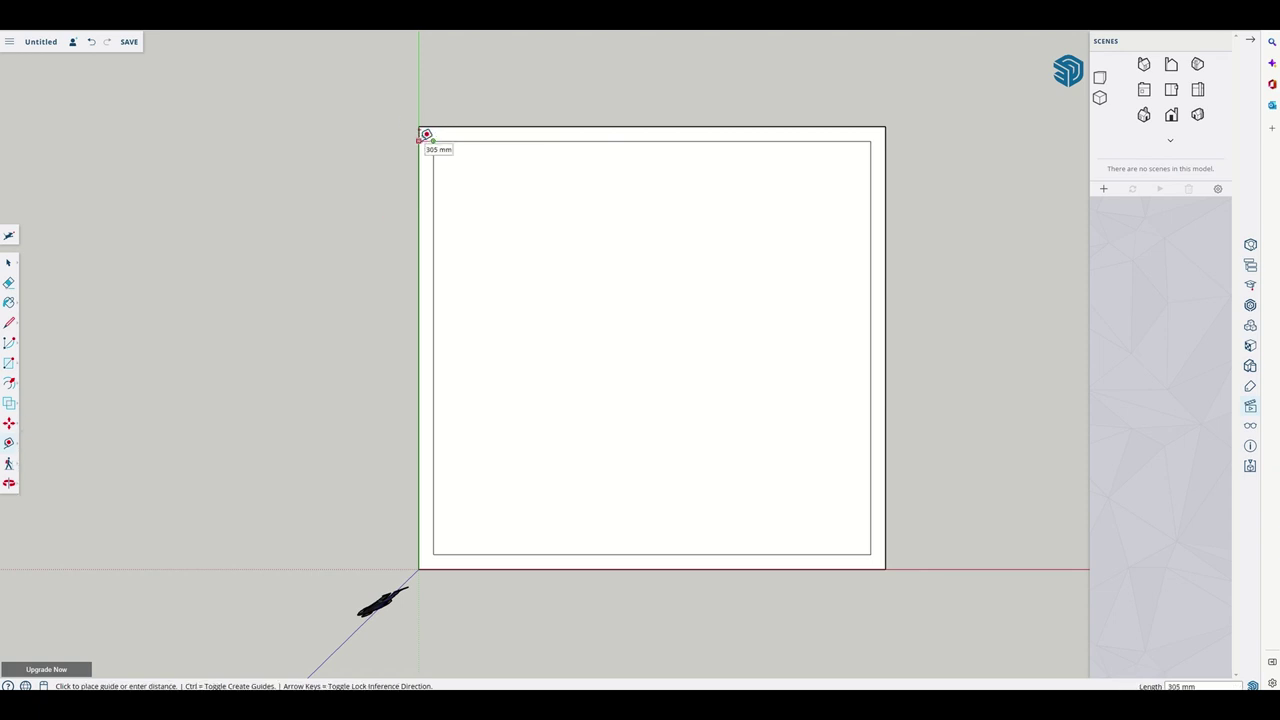
pyautogui.press('Escape')
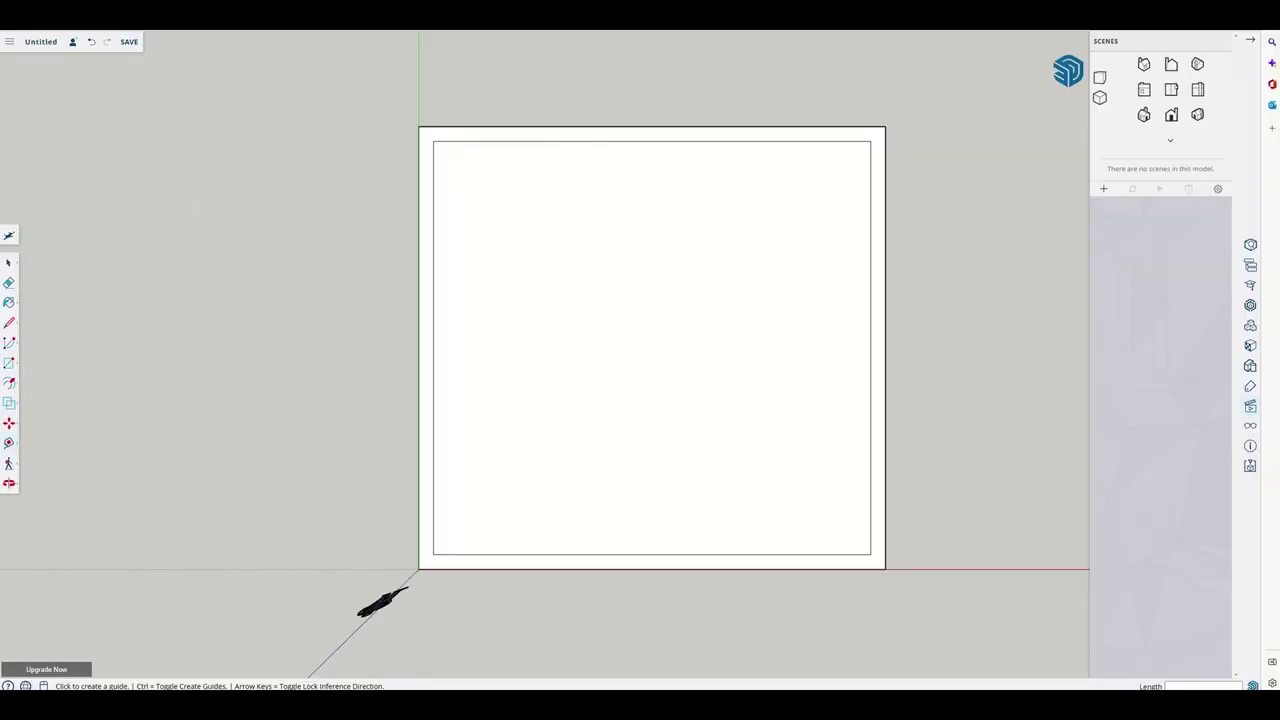
pyautogui.hotkey('alt', 'Tab')
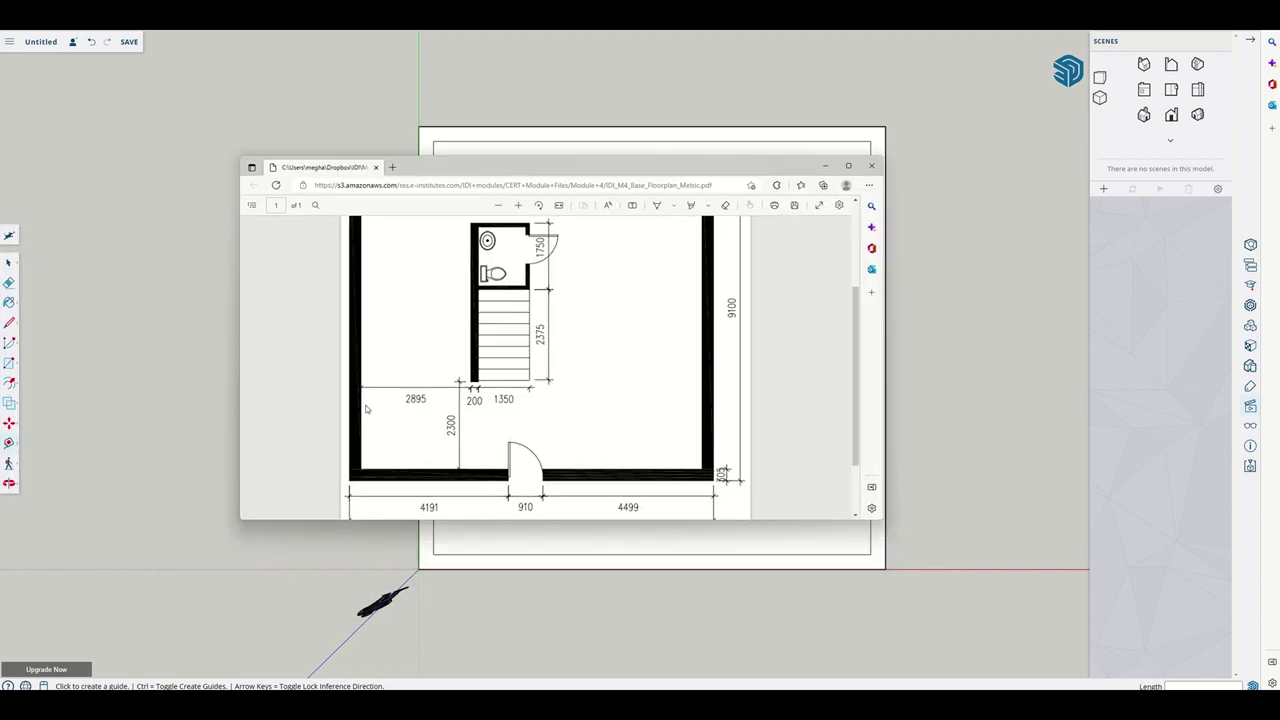
pyautogui.scroll(1, 528, 378)
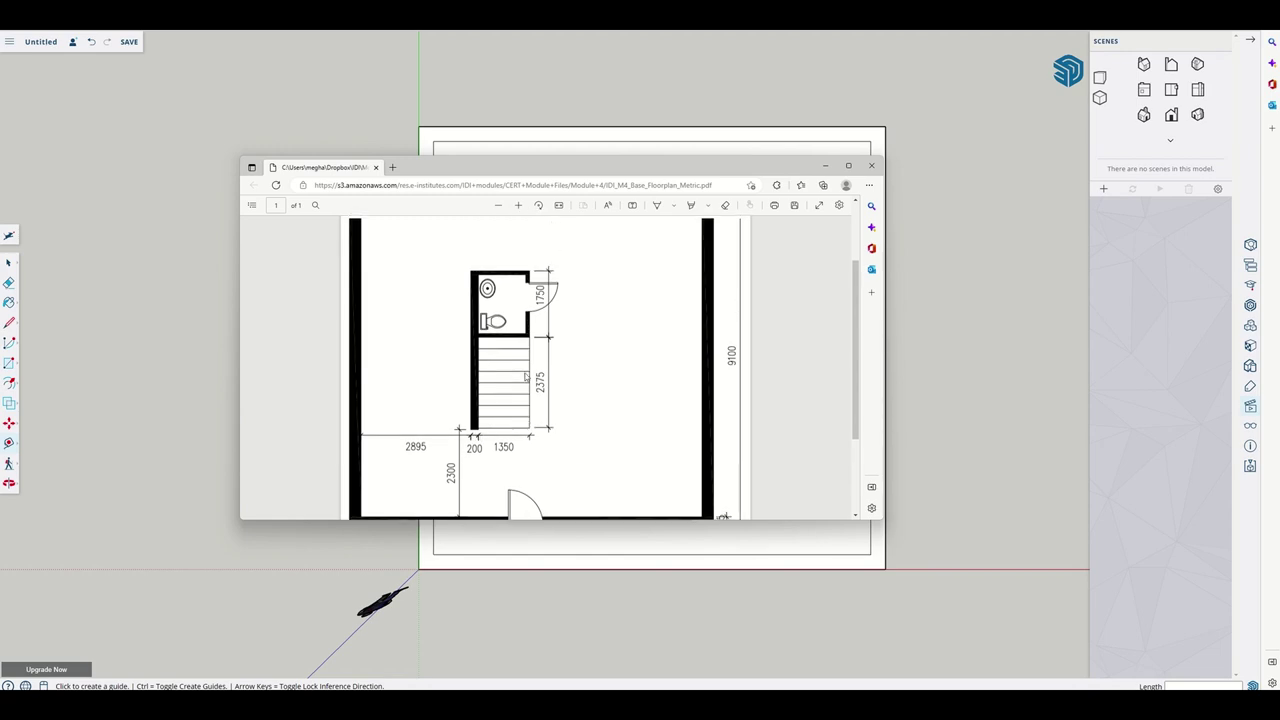
pyautogui.click(848, 165)
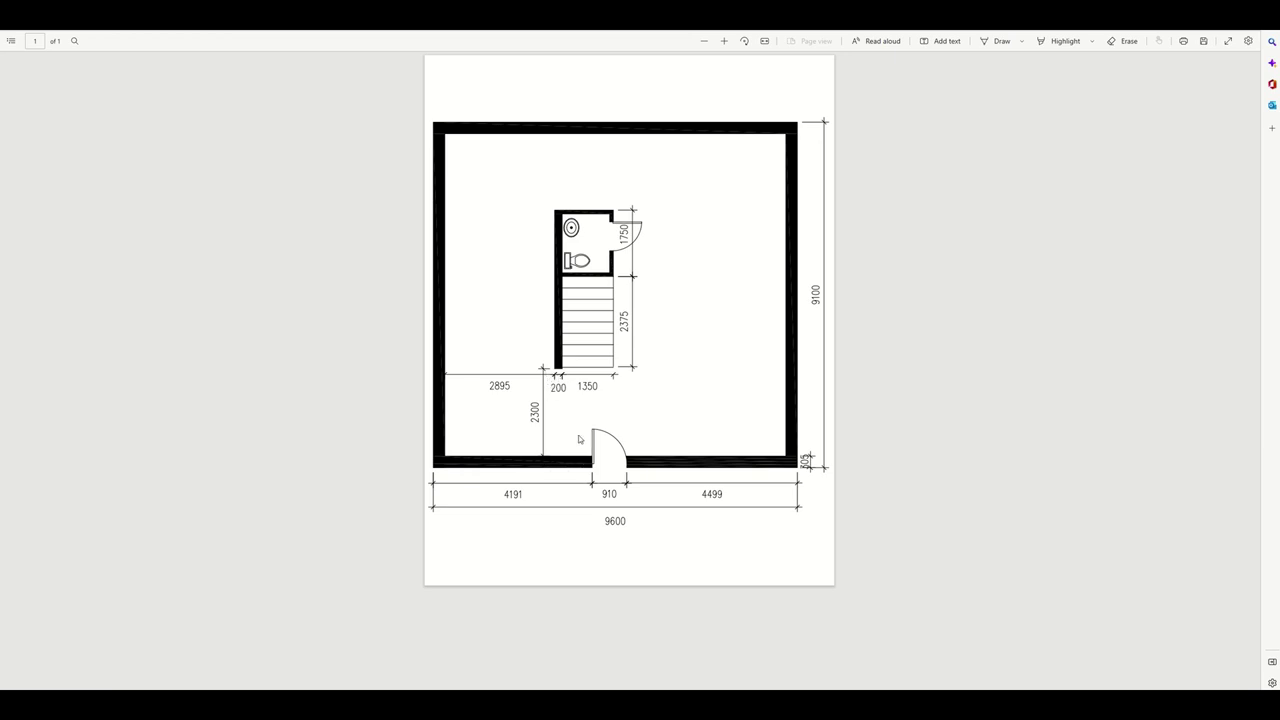
pyautogui.press('F11')
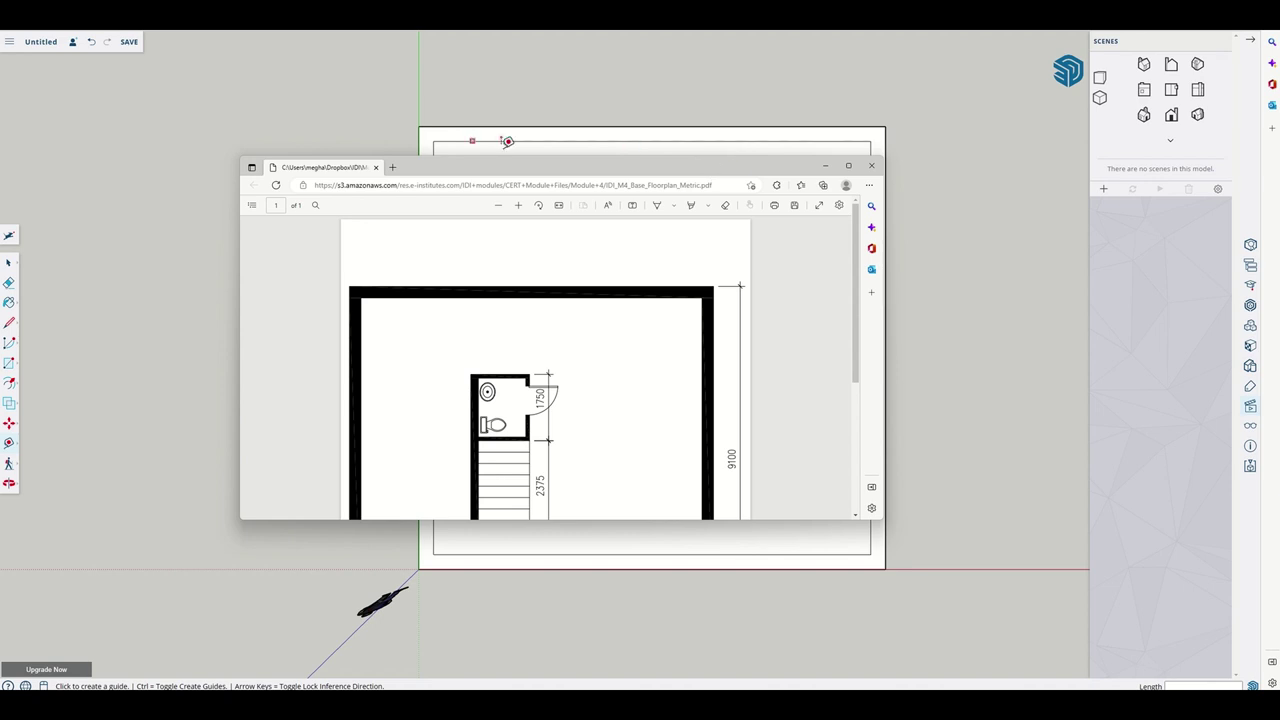
# Snap the Edge floor-plan window to the left half of the screen beside SketchUp
pyautogui.moveTo(518, 168)
pyautogui.mouseDown()
pyautogui.moveTo(300, 190)
pyautogui.moveTo(216, 166)
pyautogui.moveTo(202, 42)
pyautogui.moveTo(285, 42)
pyautogui.moveTo(0, 40)
pyautogui.mouseUp()
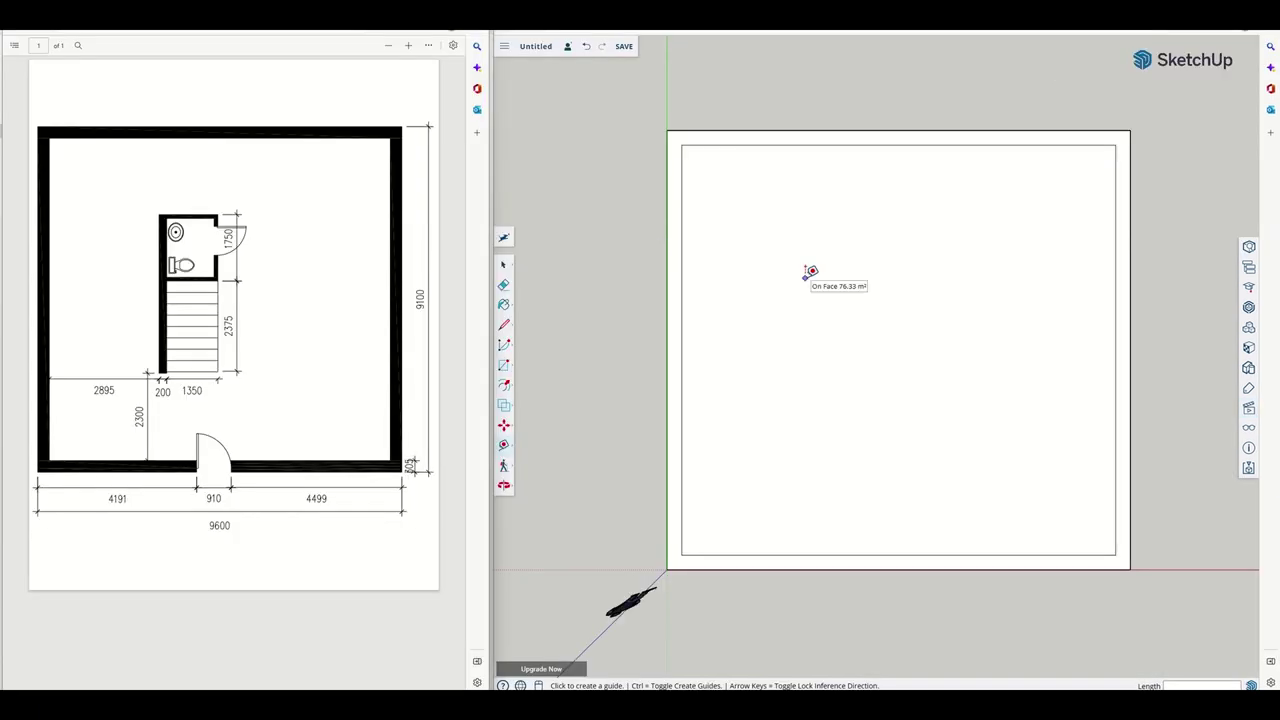
pyautogui.click(503, 264)
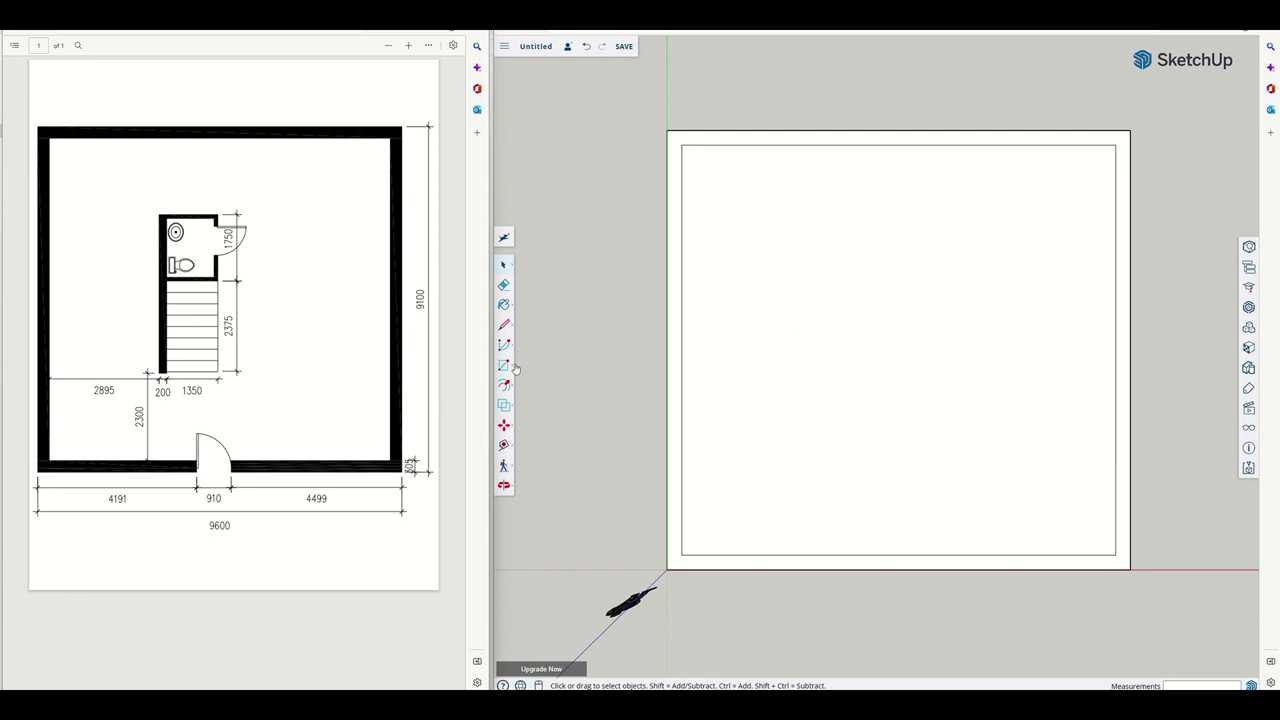
# Place guides 2895 mm along the inner bottom edge and 2300 mm up from it
pyautogui.click(508, 450)
pyautogui.click(529, 380)
pyautogui.click(682, 553)
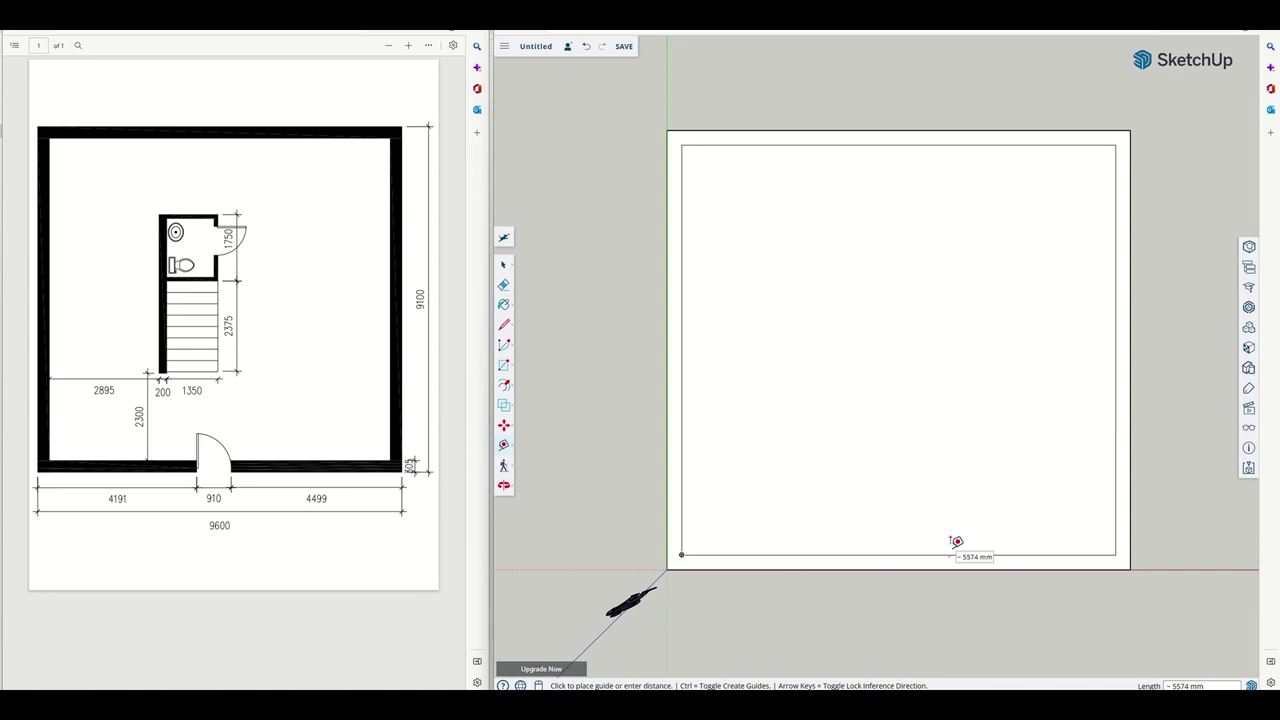
pyautogui.write('2895')
pyautogui.press('Return')
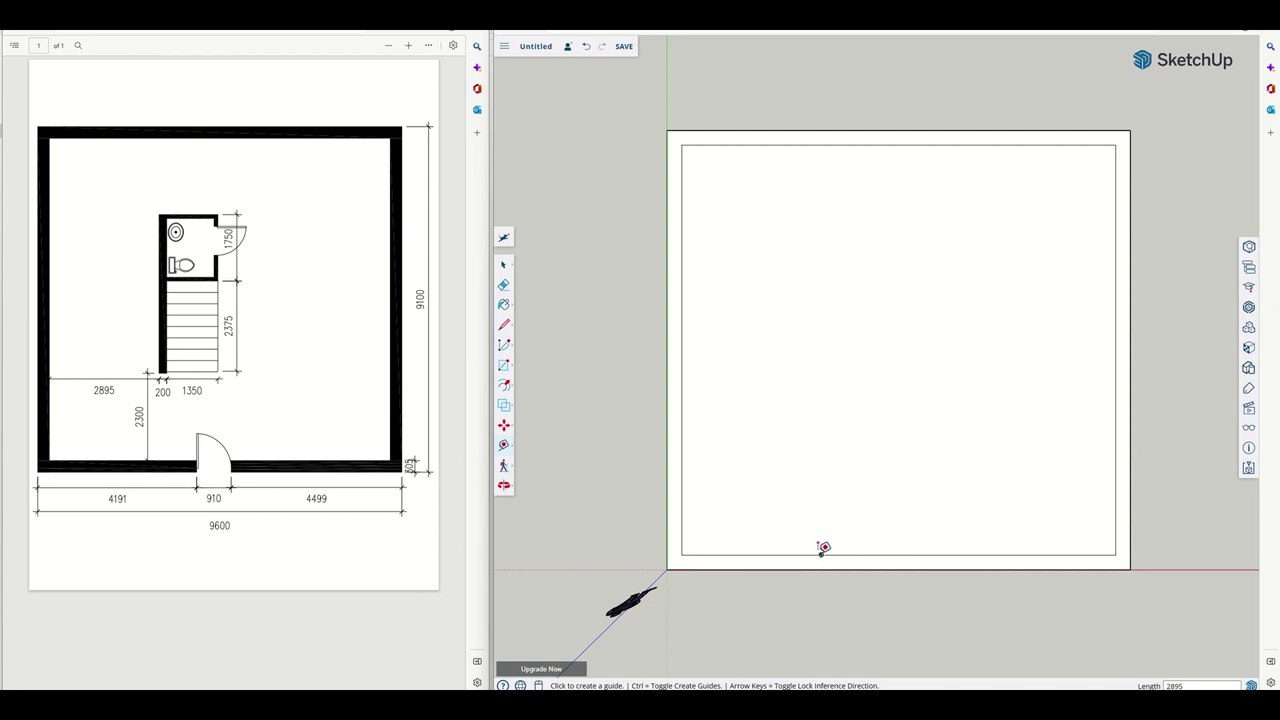
pyautogui.click(822, 551)
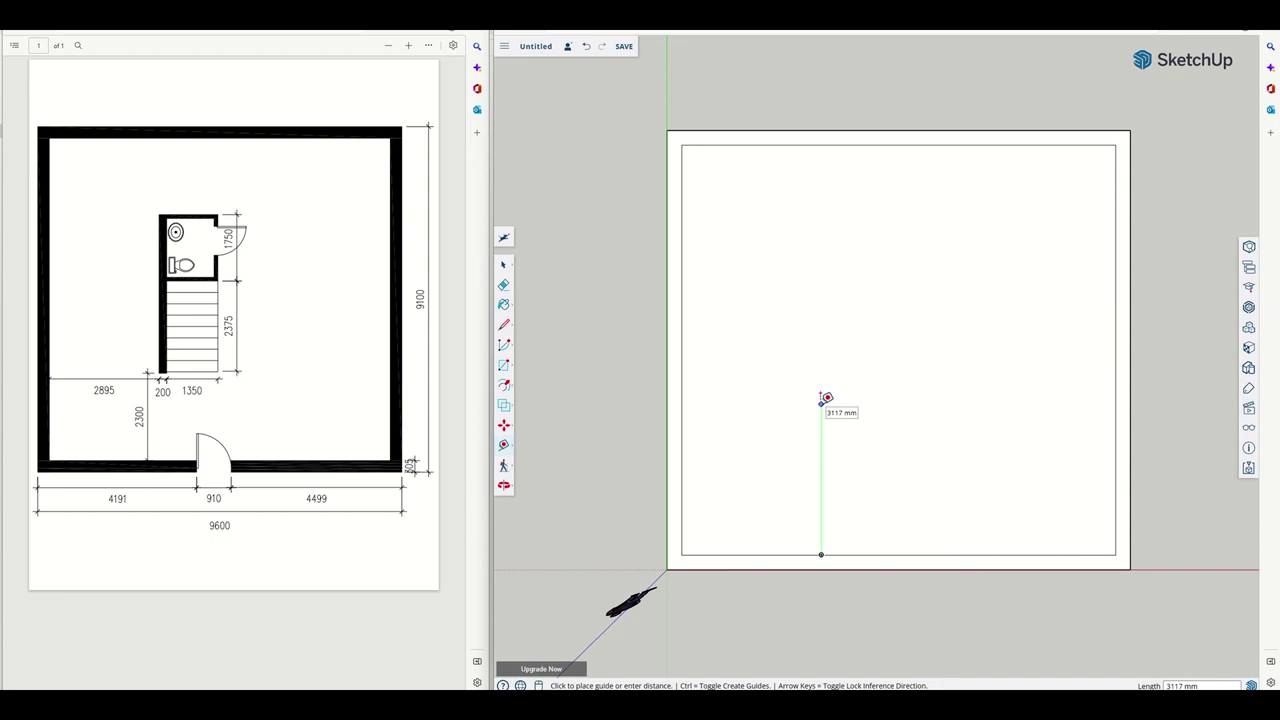
pyautogui.write('2300')
pyautogui.press('Return')
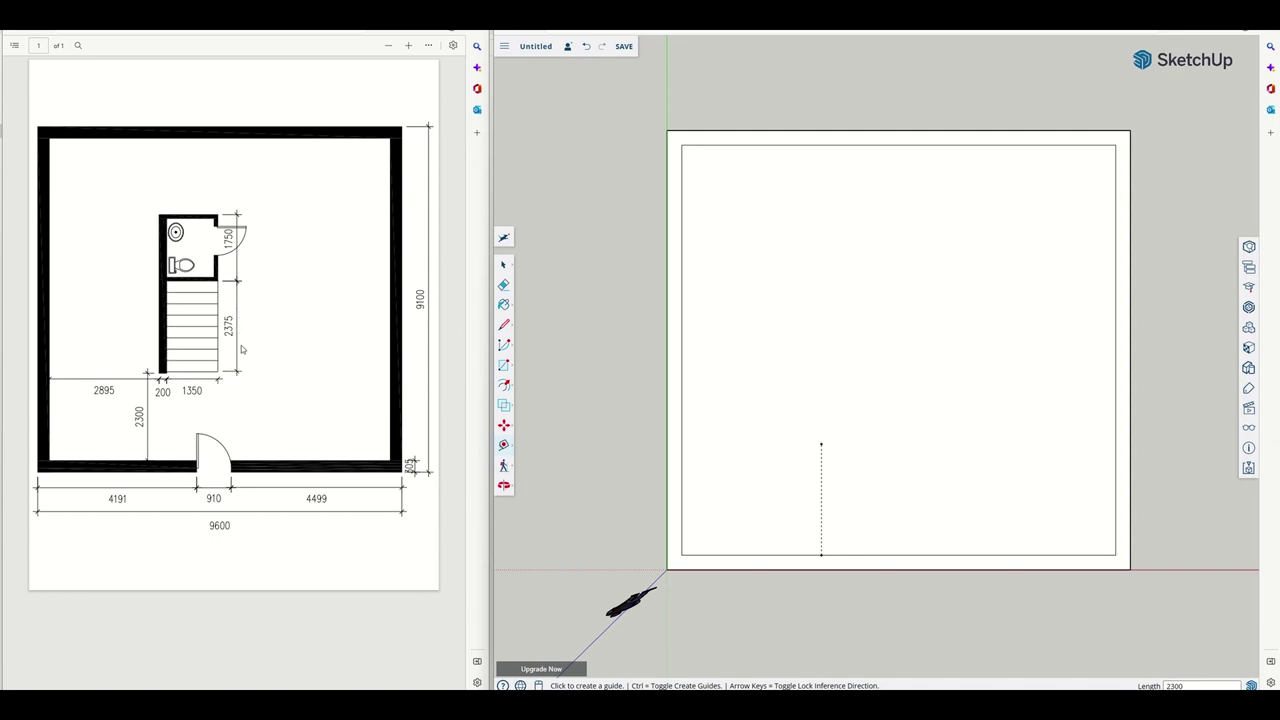
# Extend the guides upward by a further 2375 mm and then 1750 mm
pyautogui.click(821, 443)
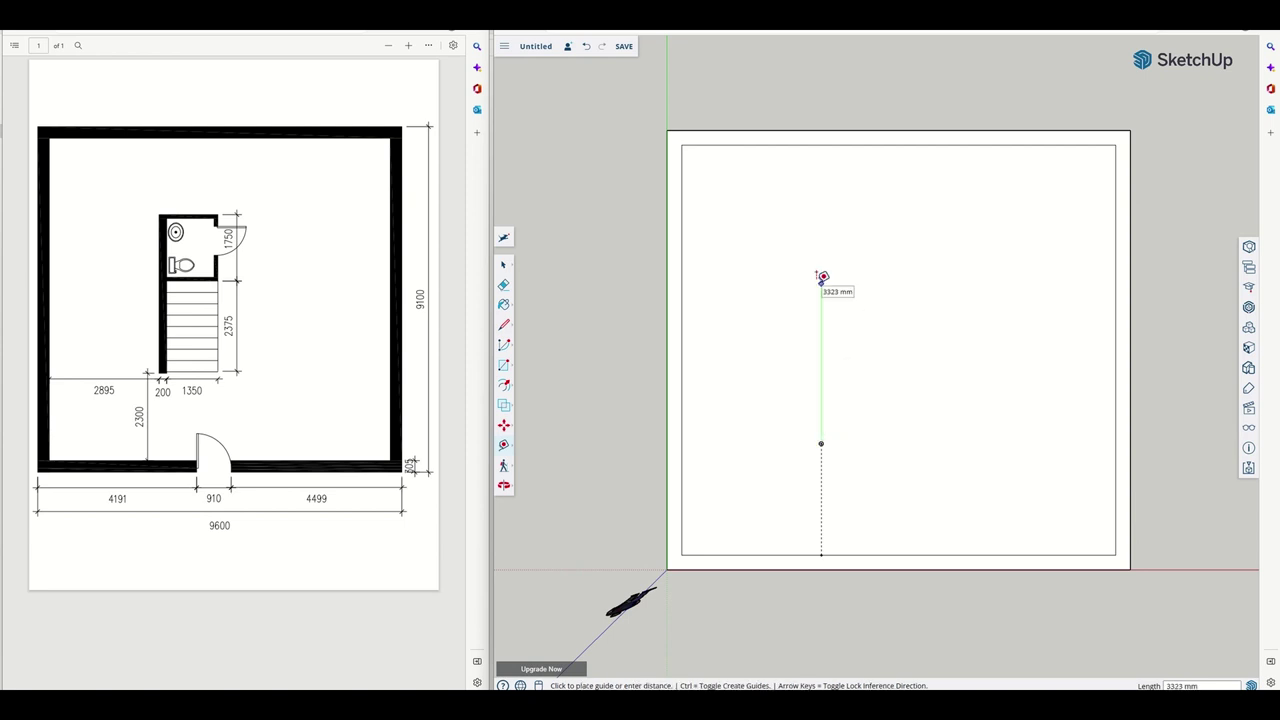
pyautogui.write('2375')
pyautogui.press('Return')
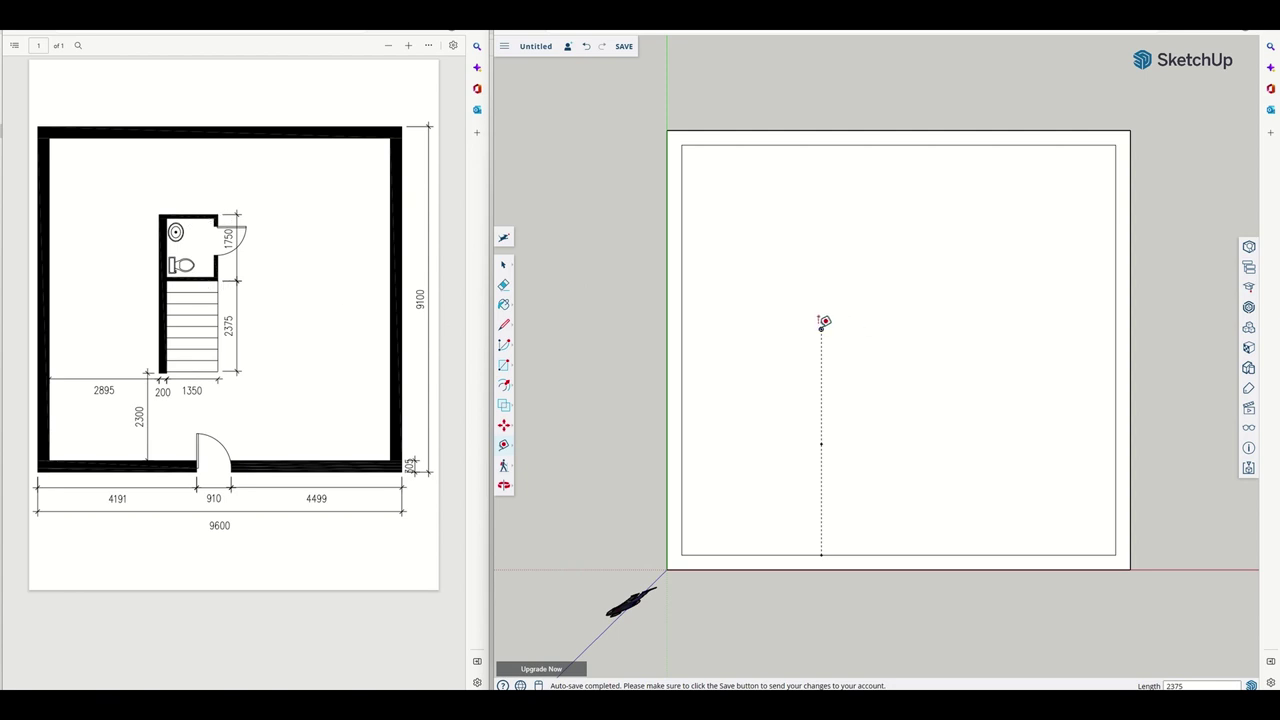
pyautogui.click(821, 329)
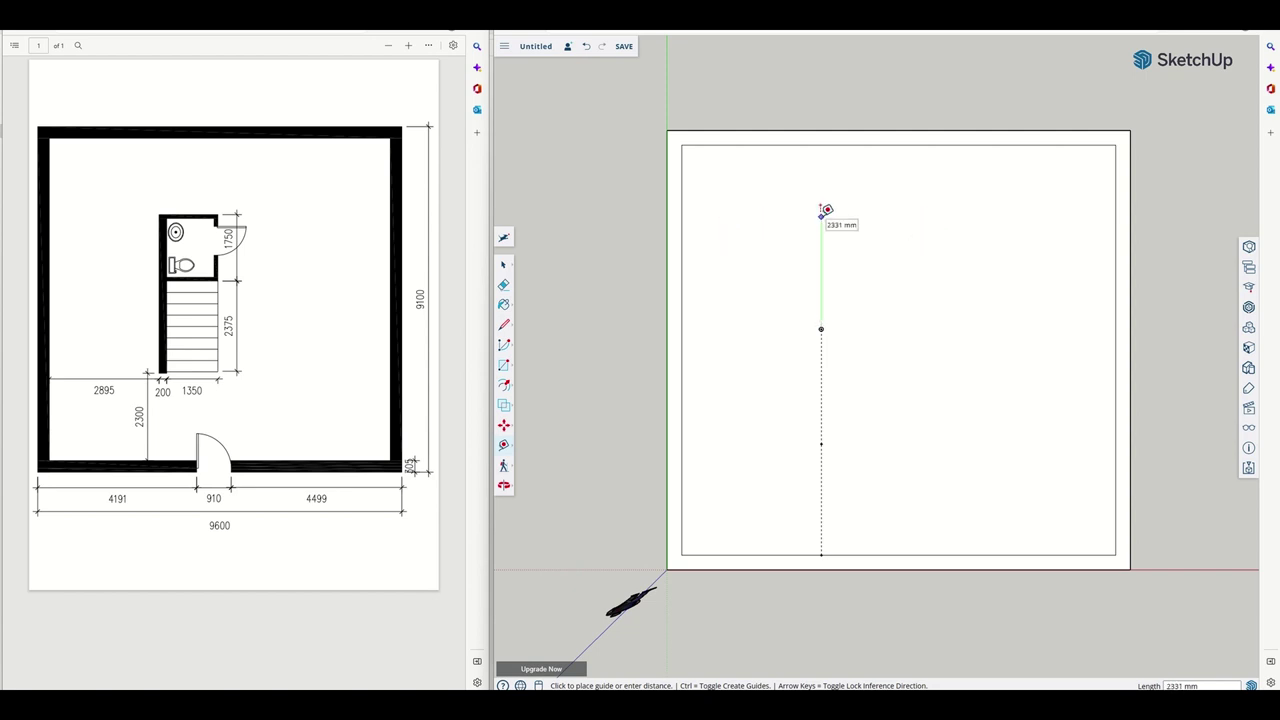
pyautogui.write('1750')
pyautogui.press('Return')
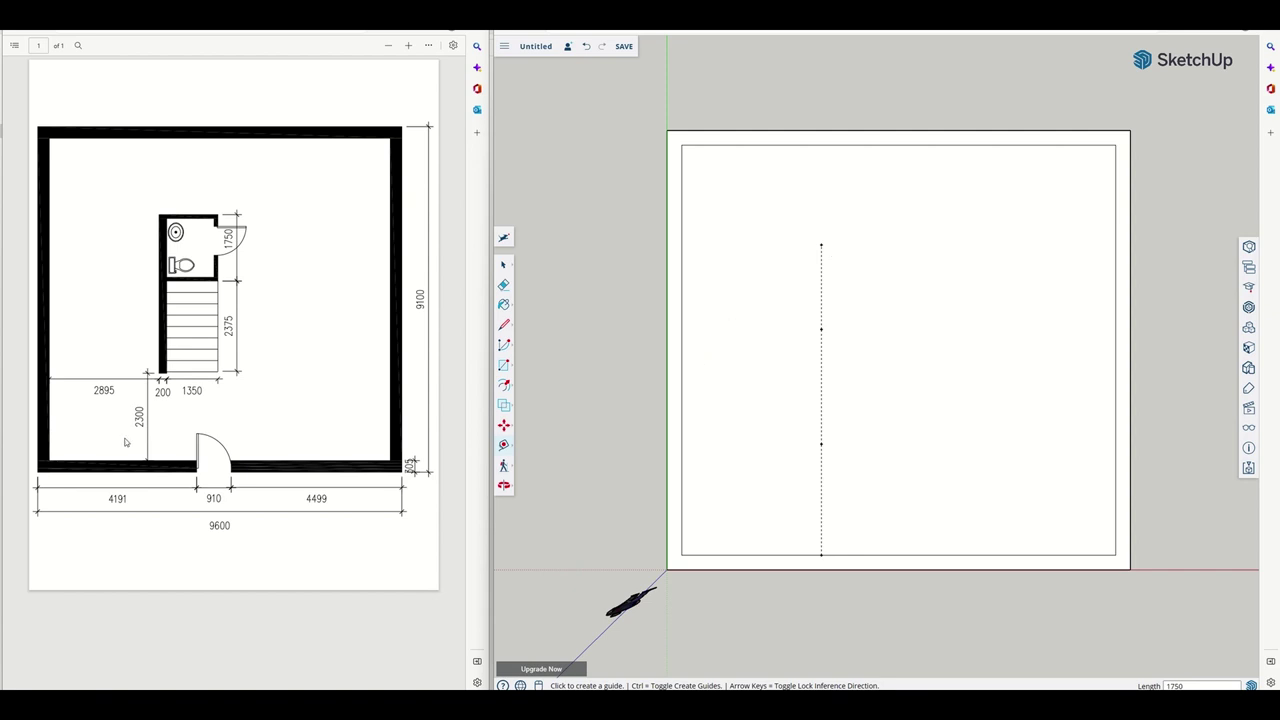
pyautogui.press('r')
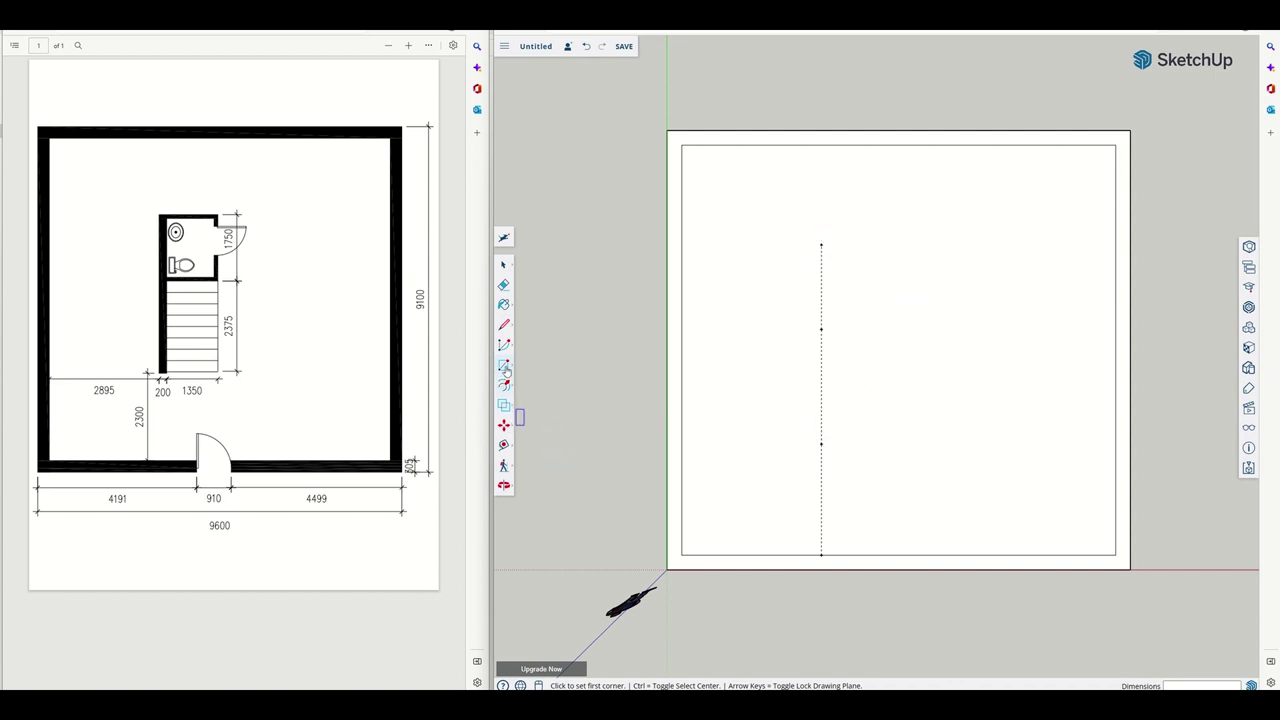
# Draw the 4125 × 200 mm stair wall rectangle starting at the 2300 mm guide point
pyautogui.click(822, 441)
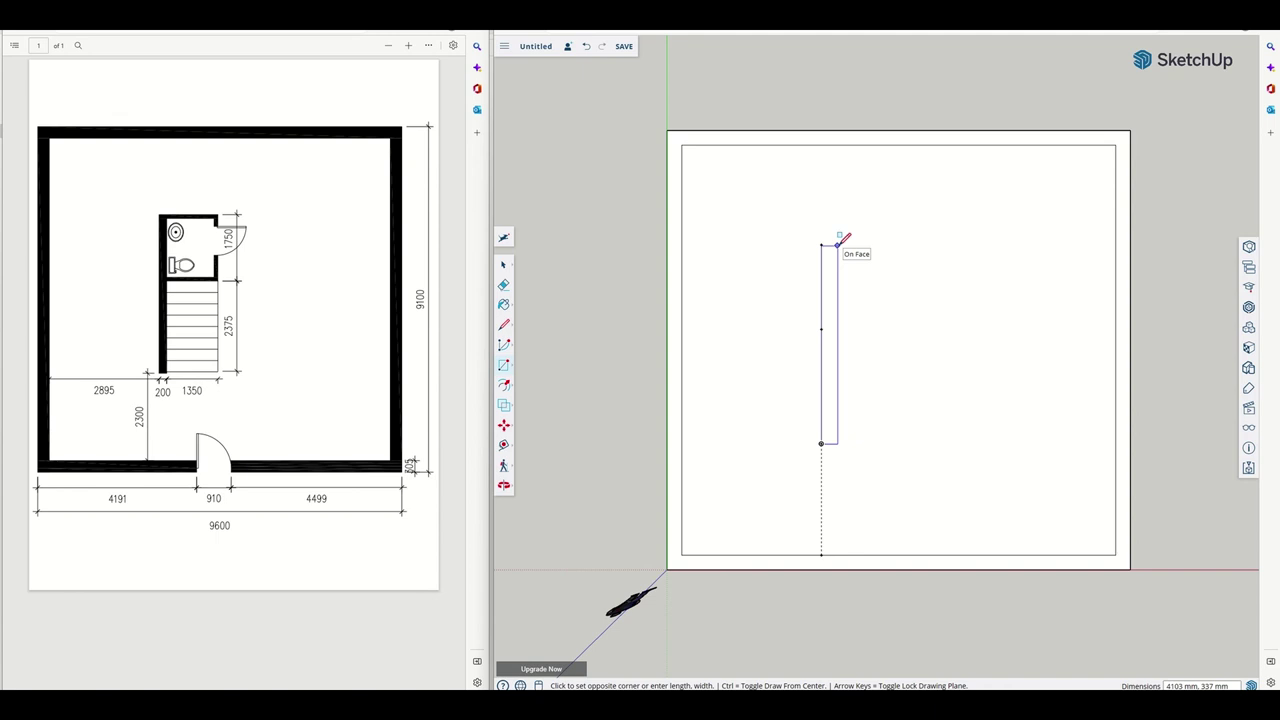
pyautogui.write('21')
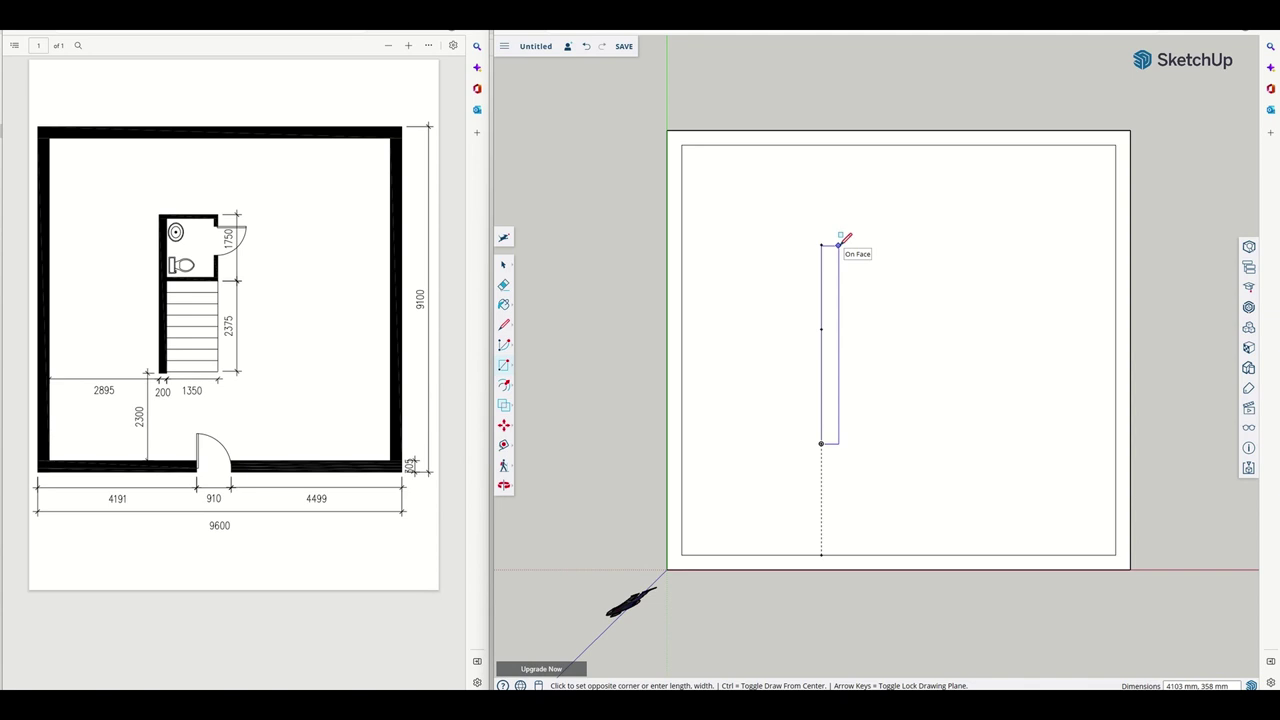
pyautogui.write('4125, 200')
pyautogui.press('Return')
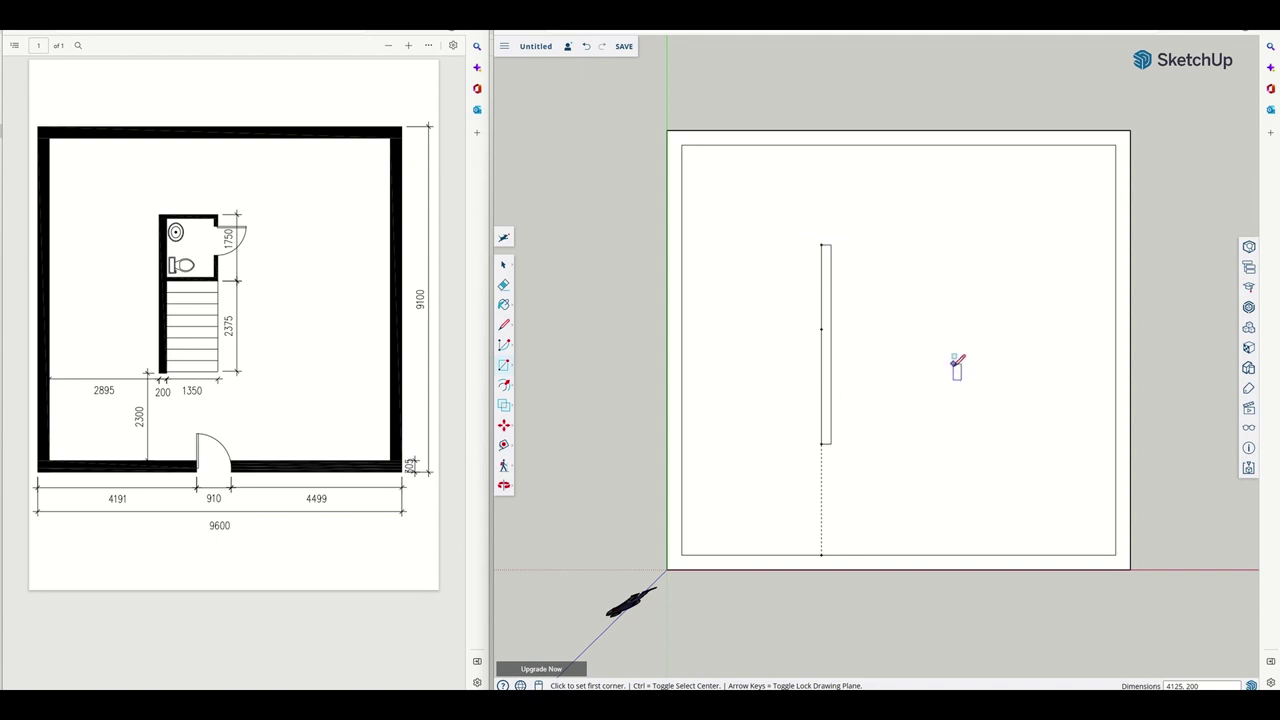
# Use Tape Measure to check the wall's 200 mm width at its top
pyautogui.click(504, 445)
pyautogui.click(533, 383)
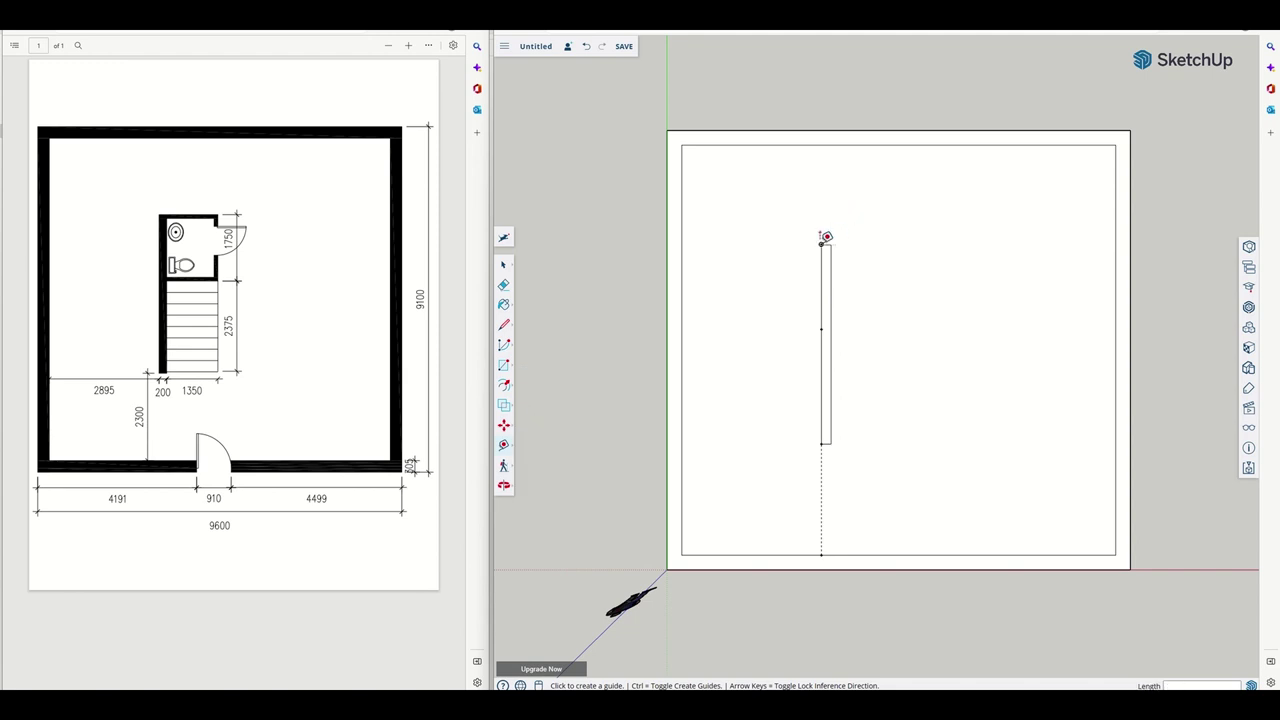
pyautogui.click(821, 244)
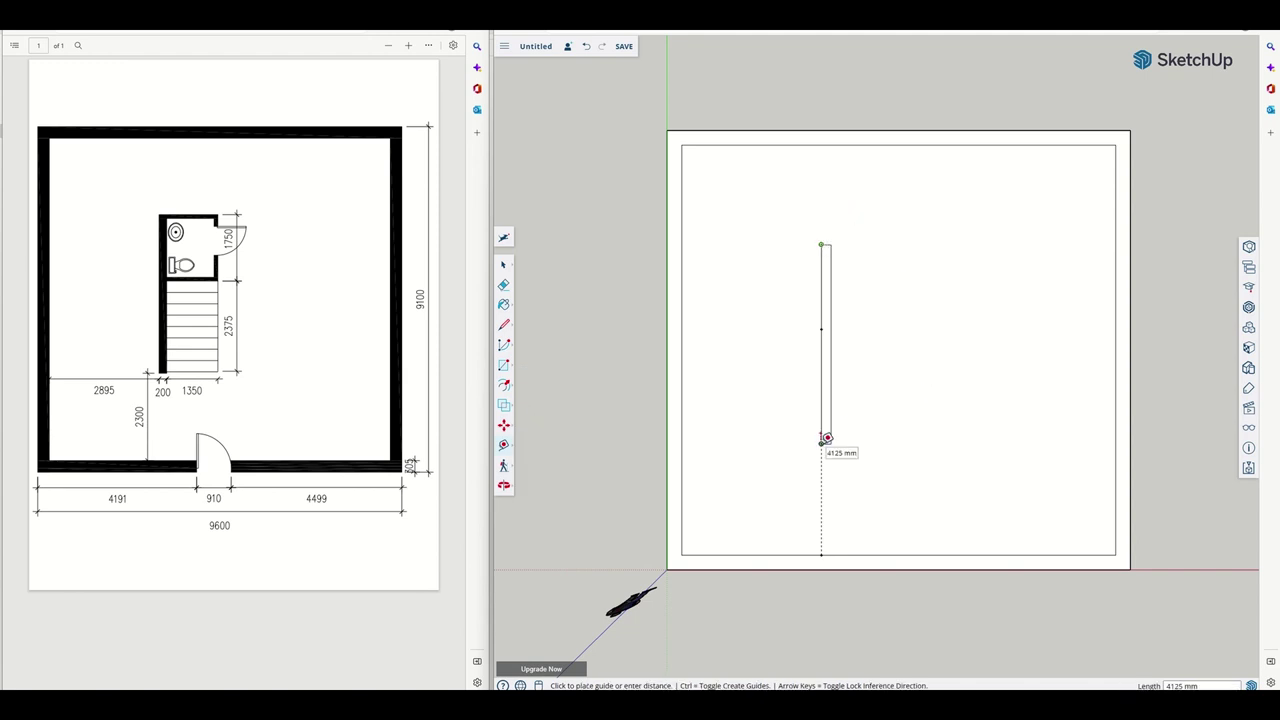
pyautogui.click(838, 237)
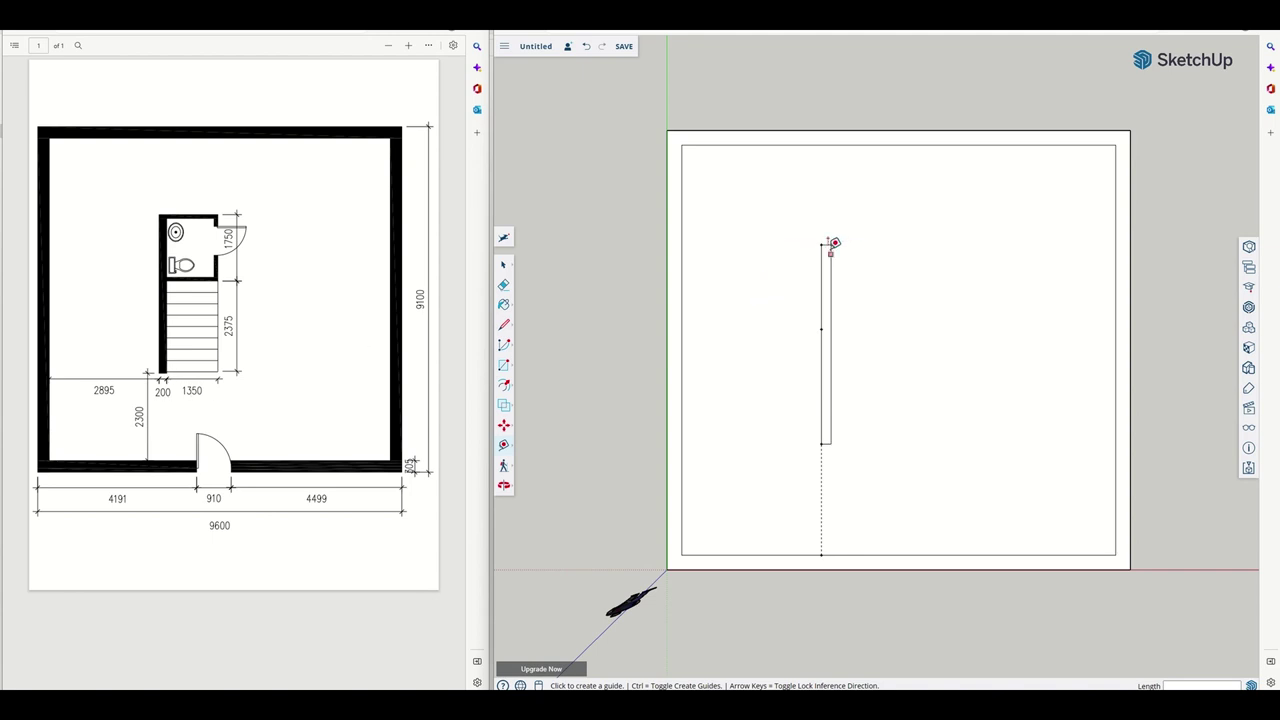
# Place a 1350 mm guide extending right from the wall's top-right corner
pyautogui.click(831, 244)
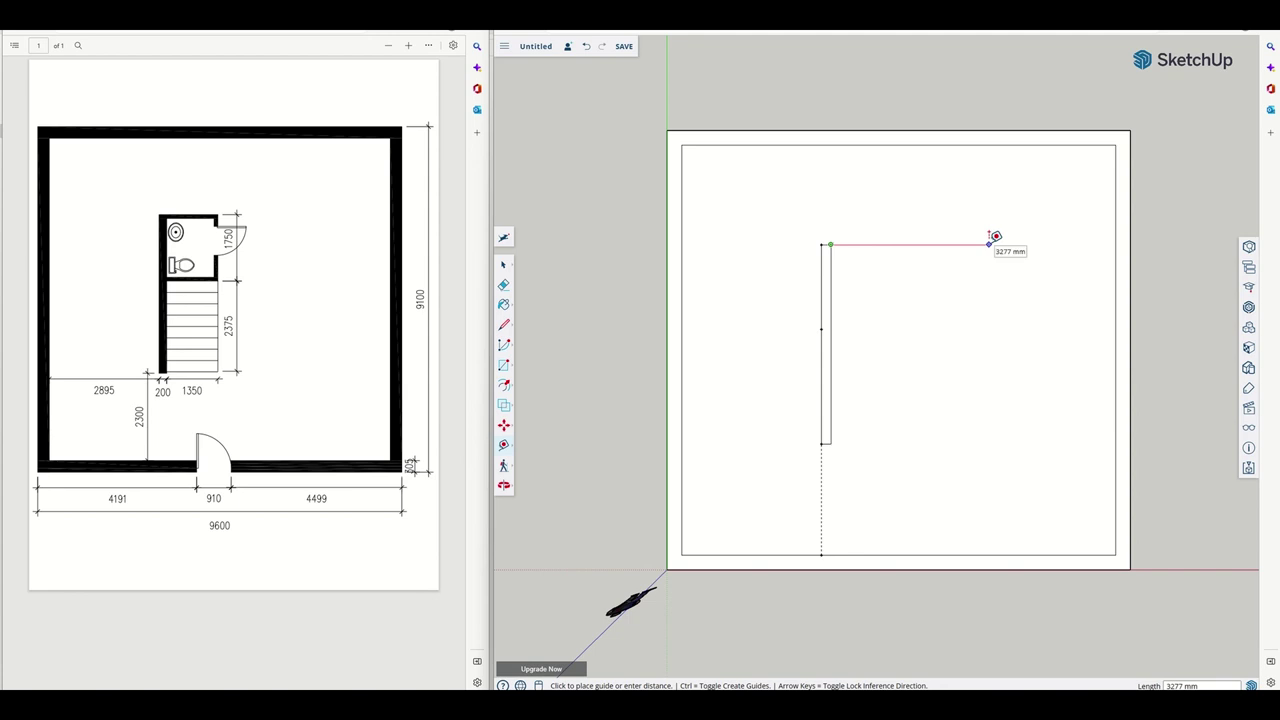
pyautogui.write('1350')
pyautogui.press('Return')
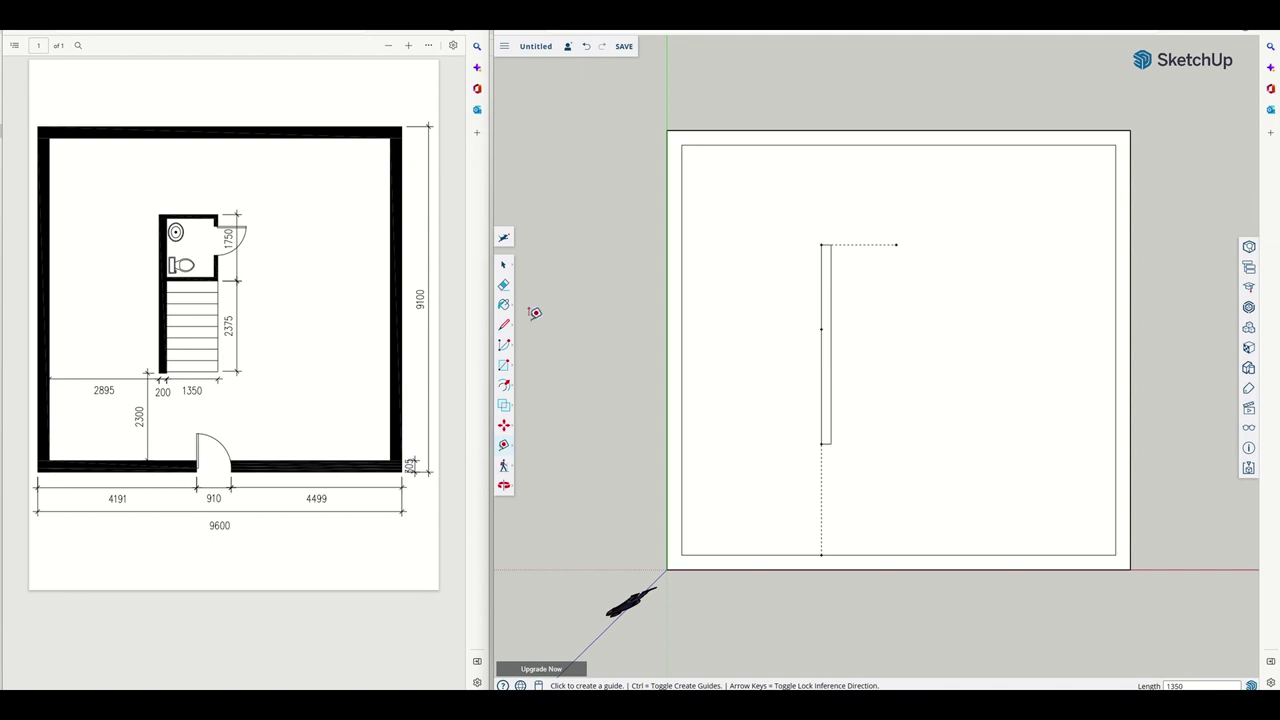
pyautogui.click(505, 366)
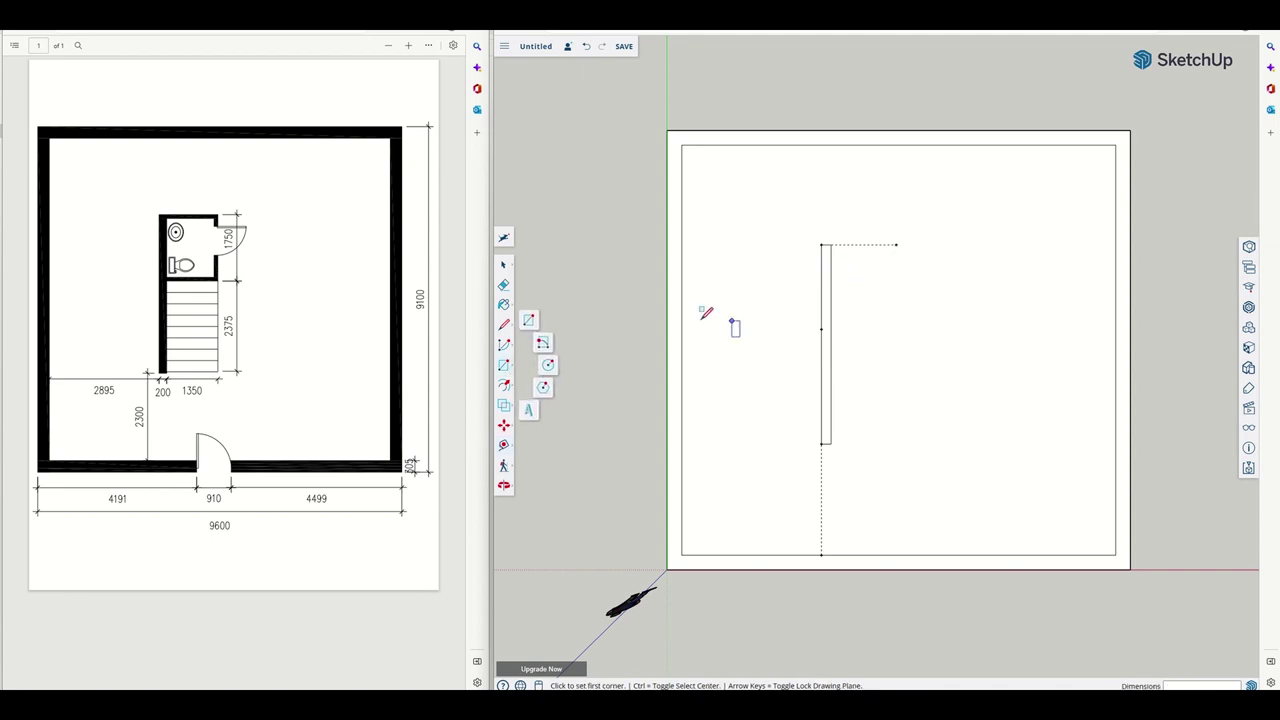
# Draw the toilet room rectangle to the 1350 mm guide's end and offset its outline 90 mm inward
pyautogui.click(821, 328)
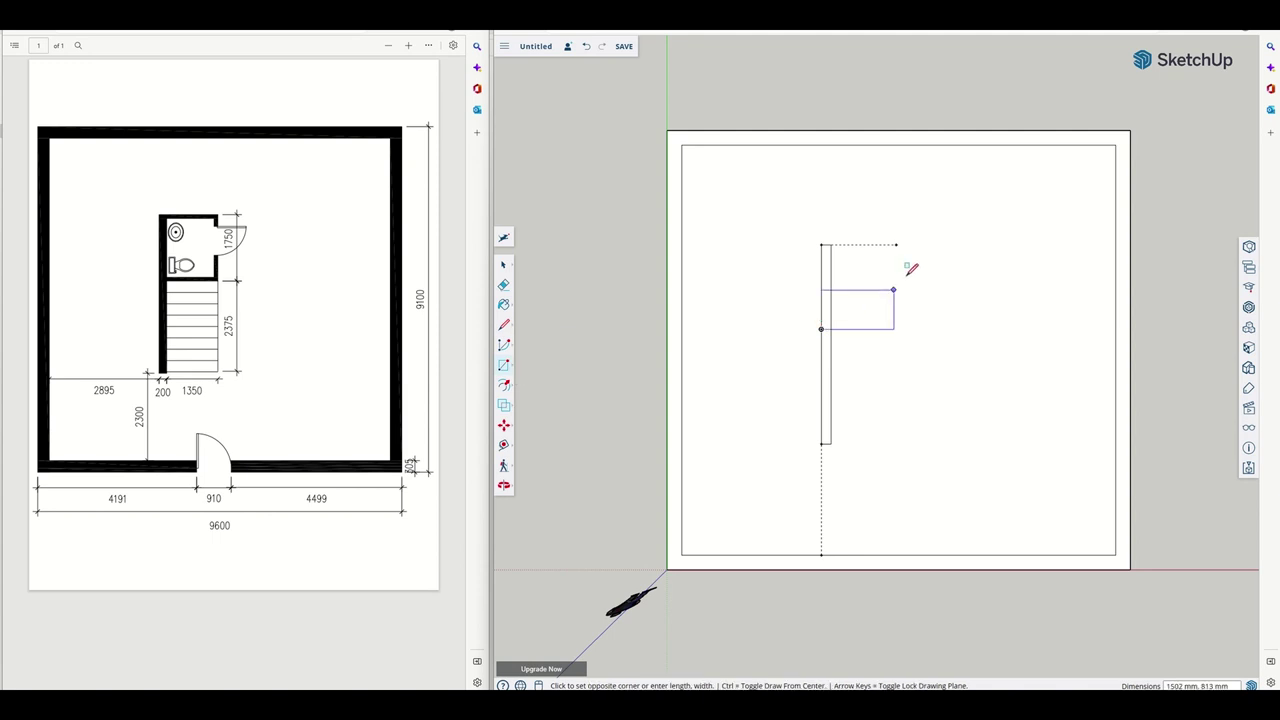
pyautogui.click(896, 244)
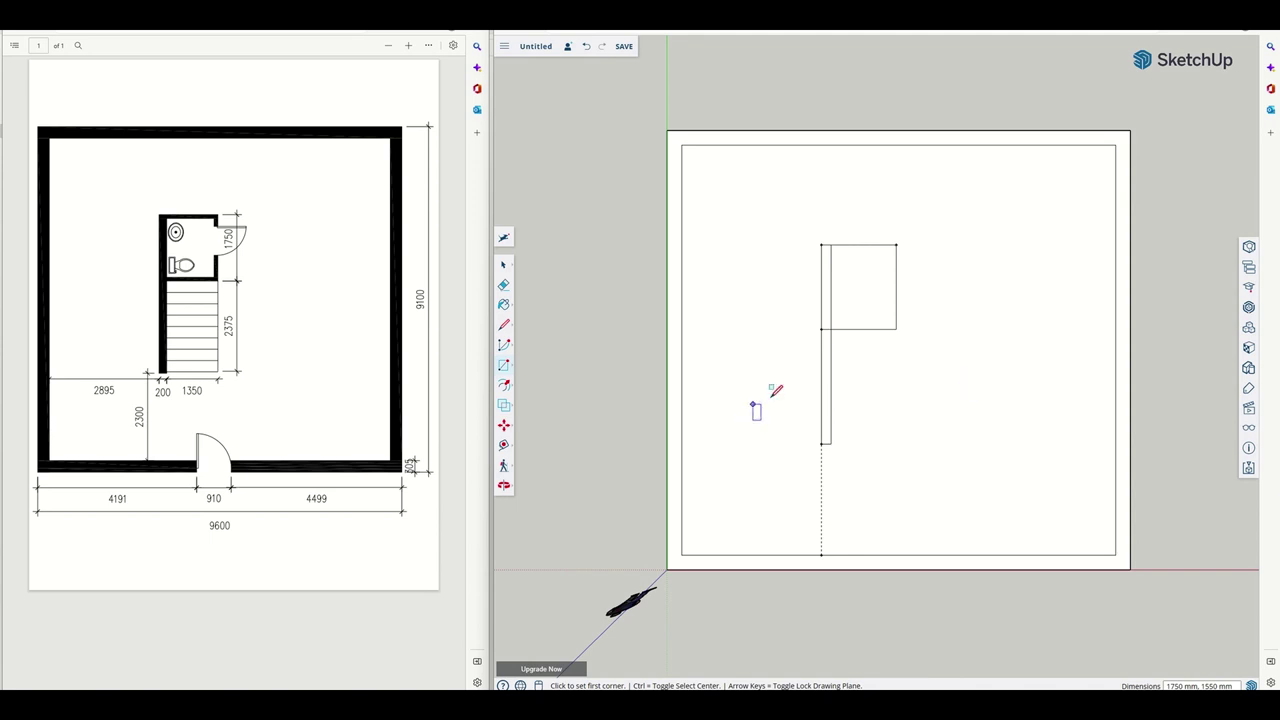
pyautogui.click(506, 388)
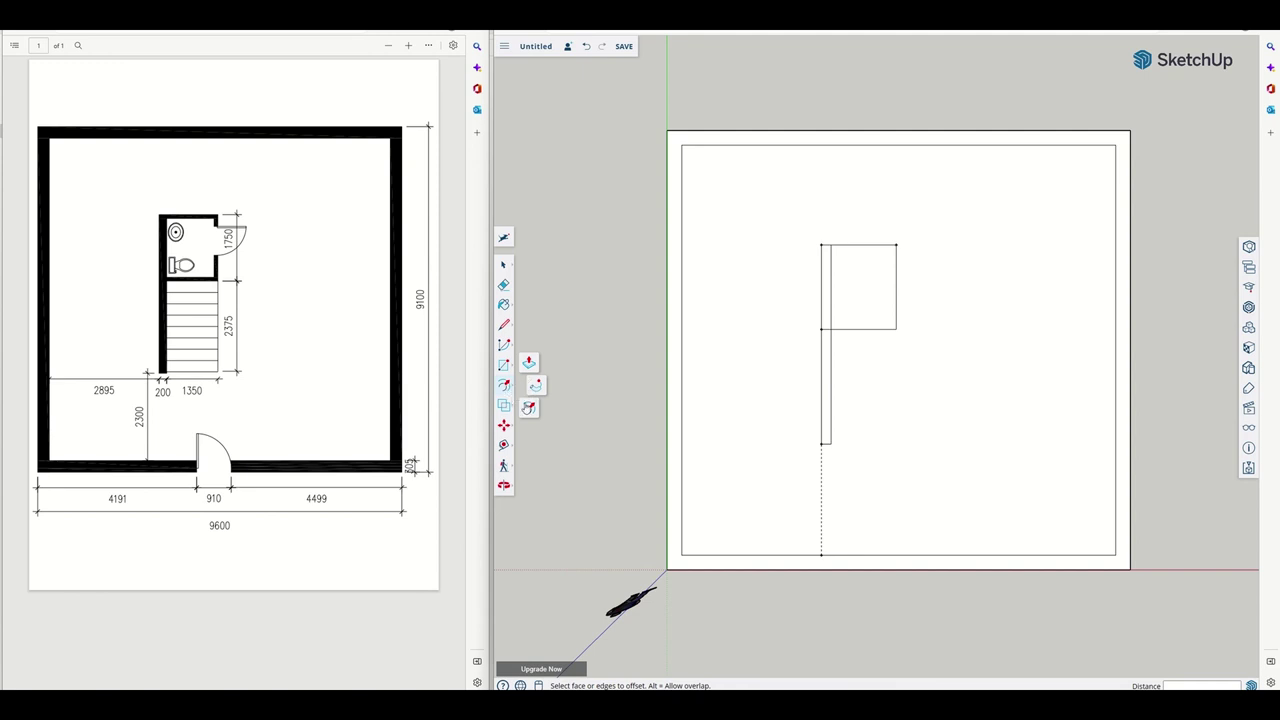
pyautogui.click(529, 410)
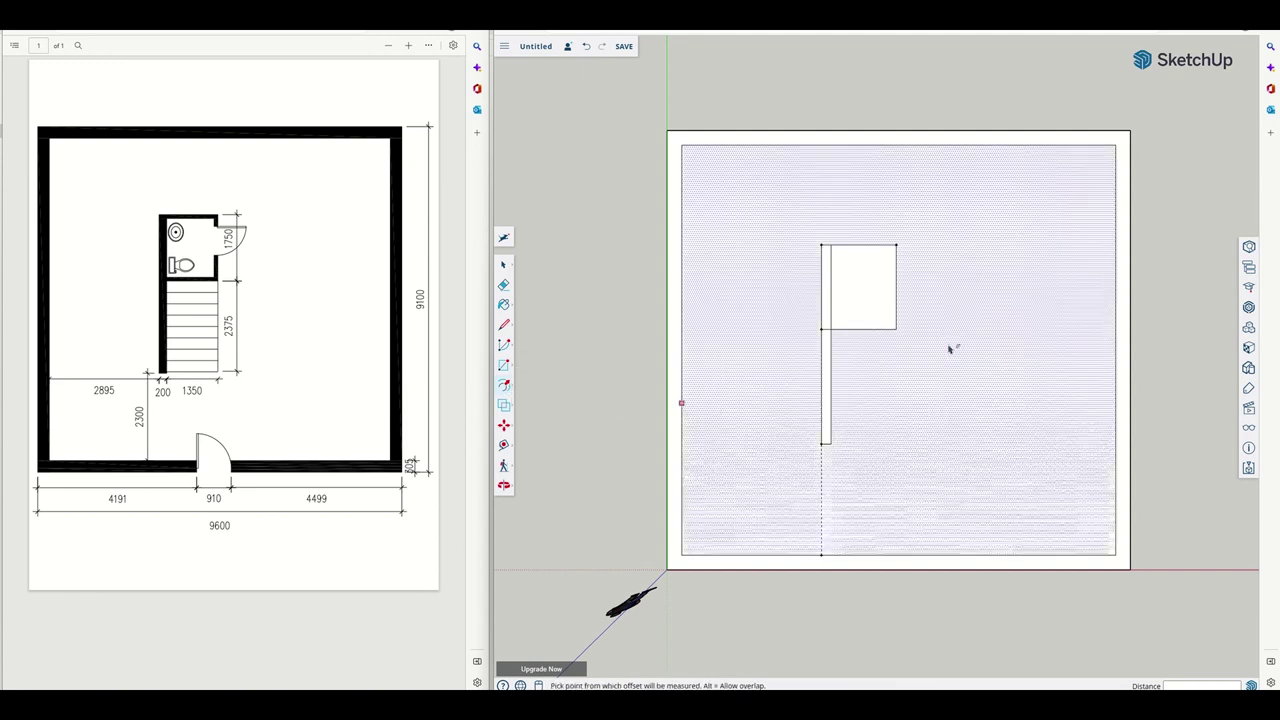
pyautogui.click(896, 314)
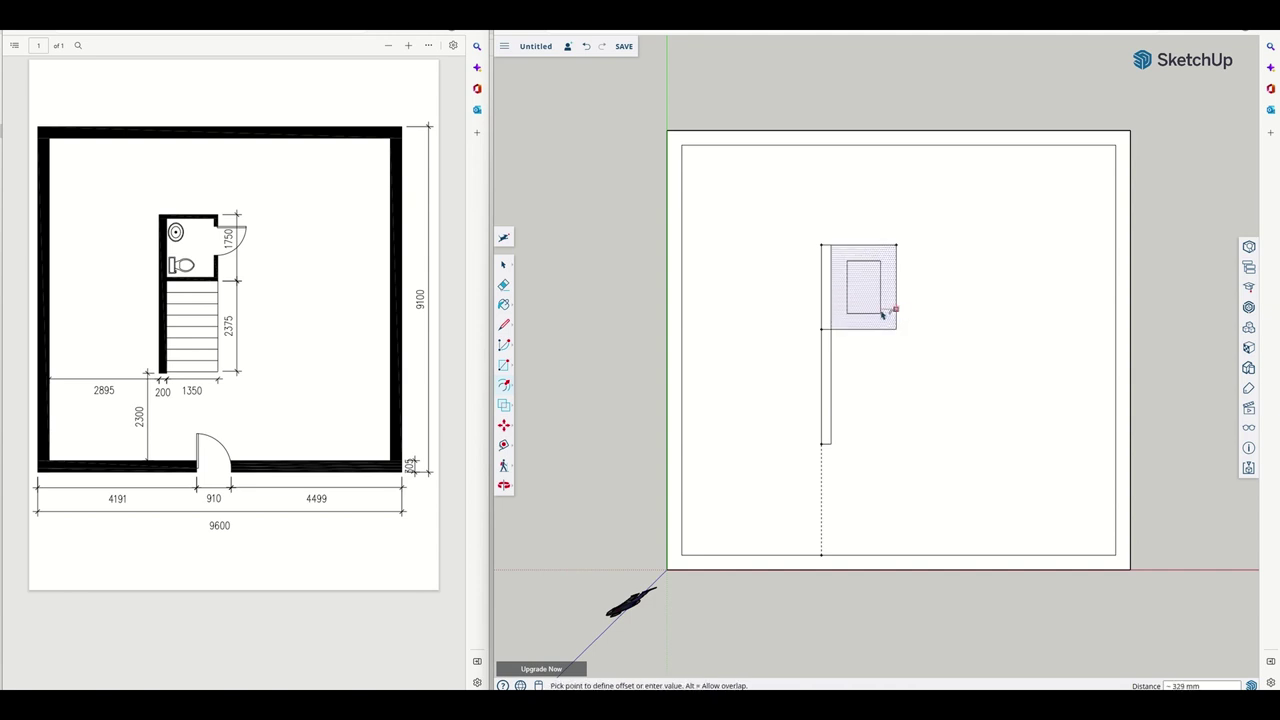
pyautogui.write('90')
pyautogui.press('Return')
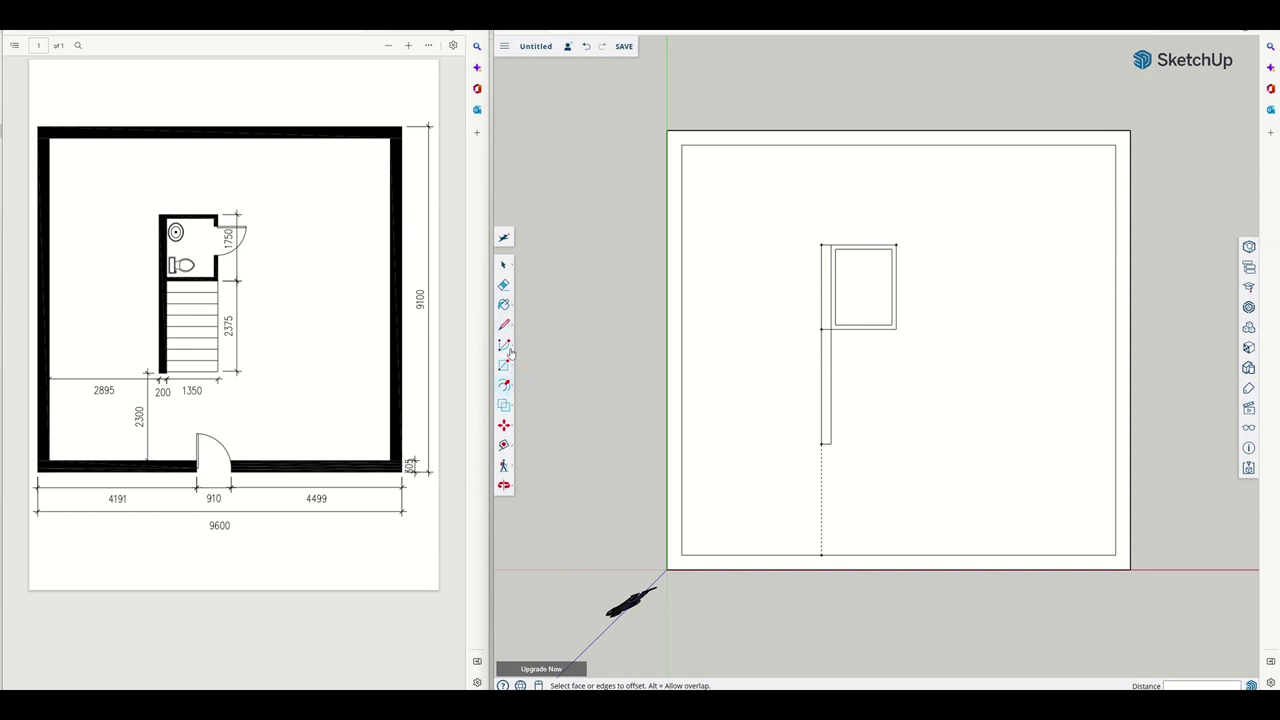
# Erase the inner rectangle's left edge, cancelling an unfinished line
pyautogui.click(504, 285)
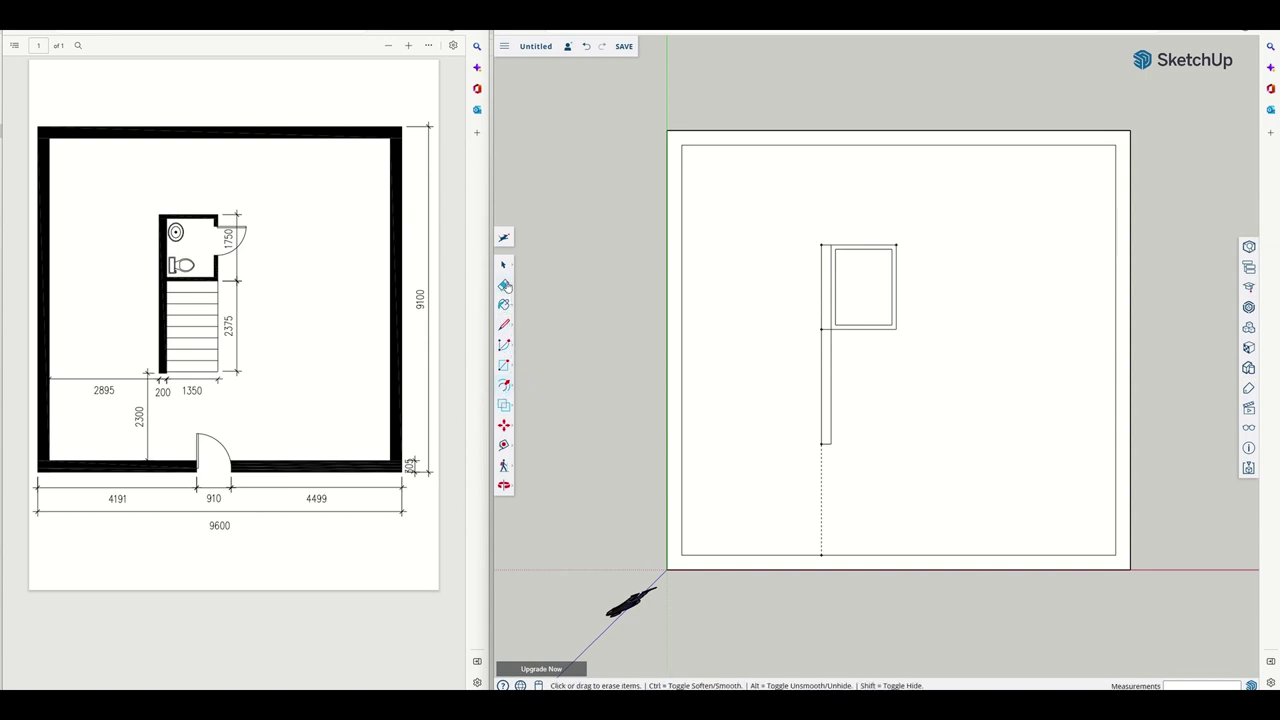
pyautogui.click(836, 271)
pyautogui.click(503, 326)
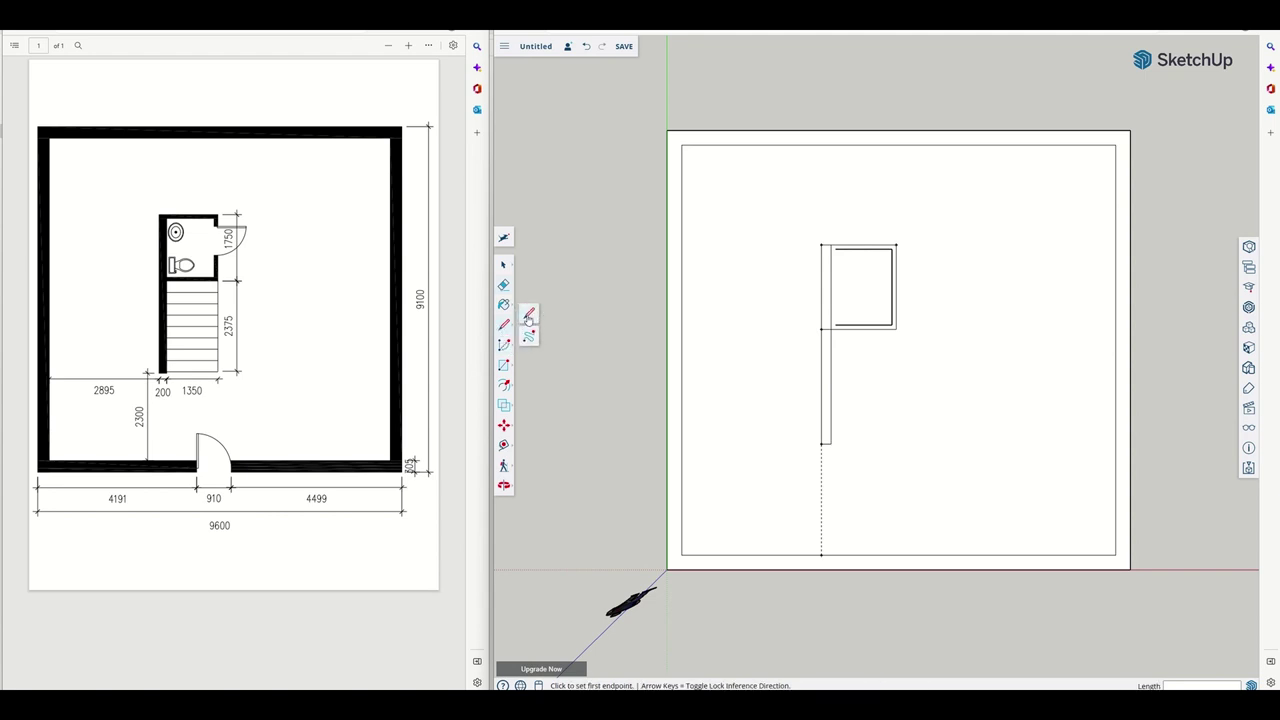
pyautogui.click(529, 316)
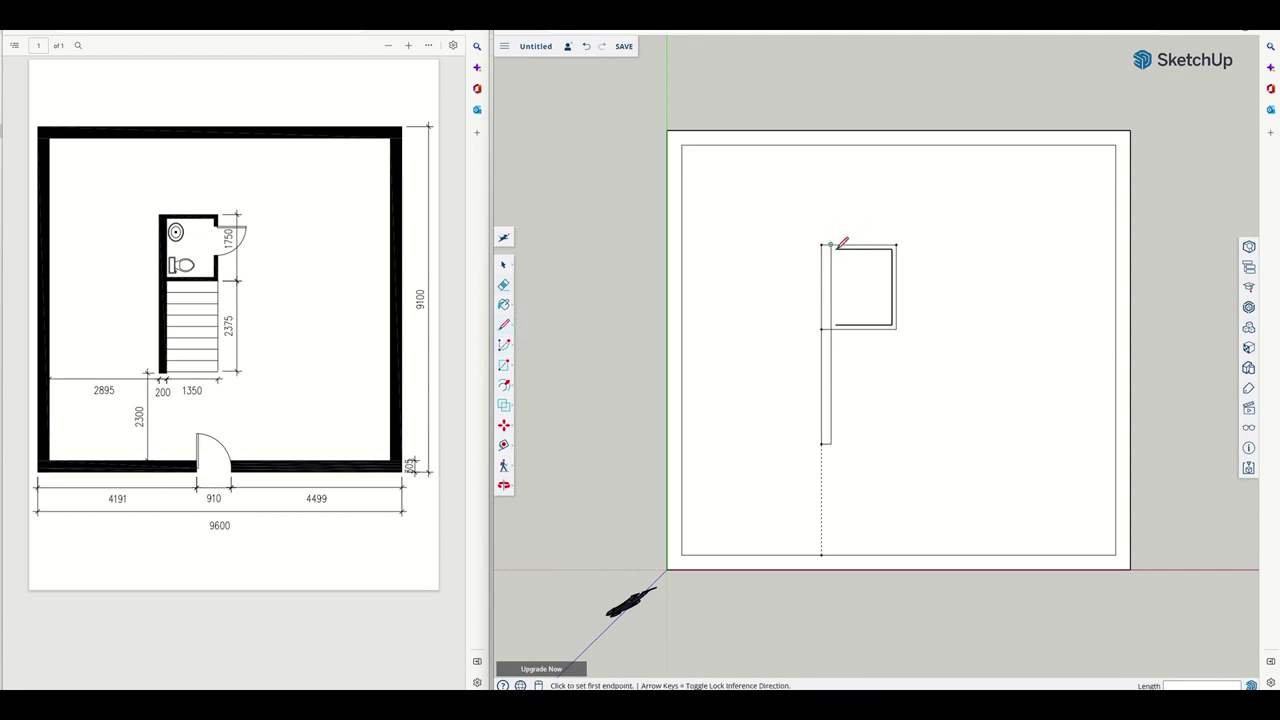
pyautogui.click(833, 249)
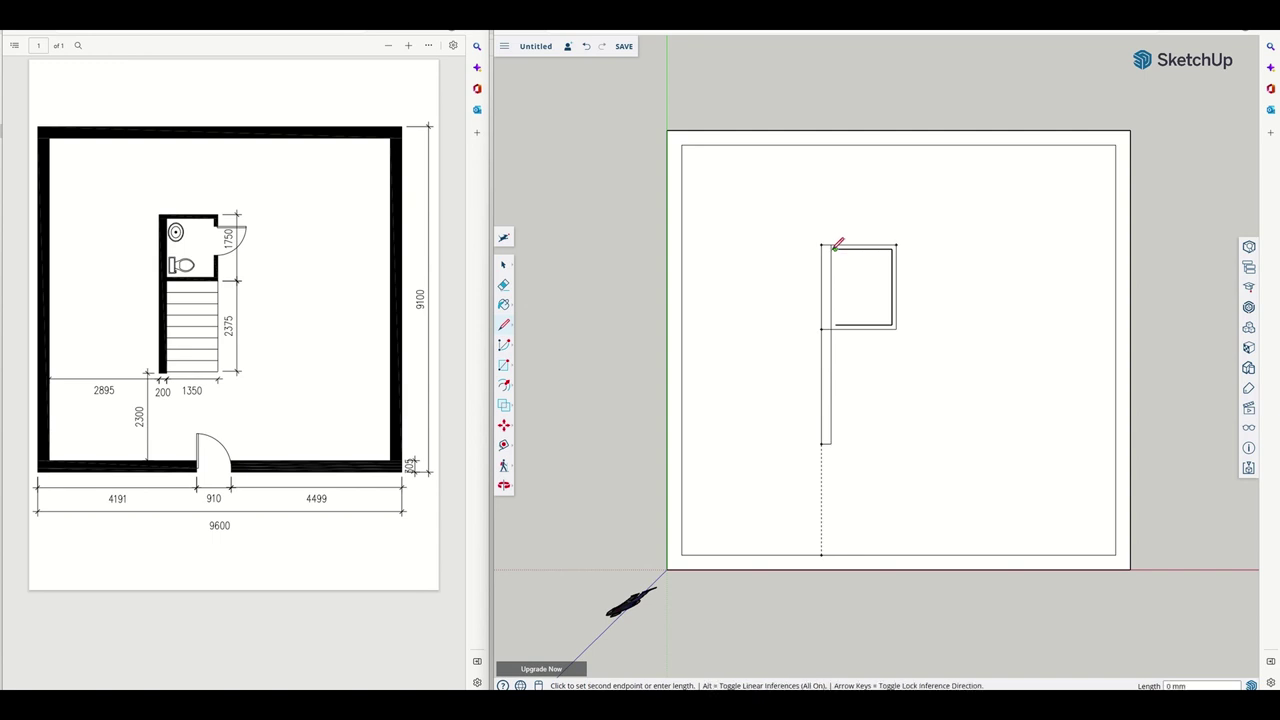
pyautogui.scroll(5, 870, 264)
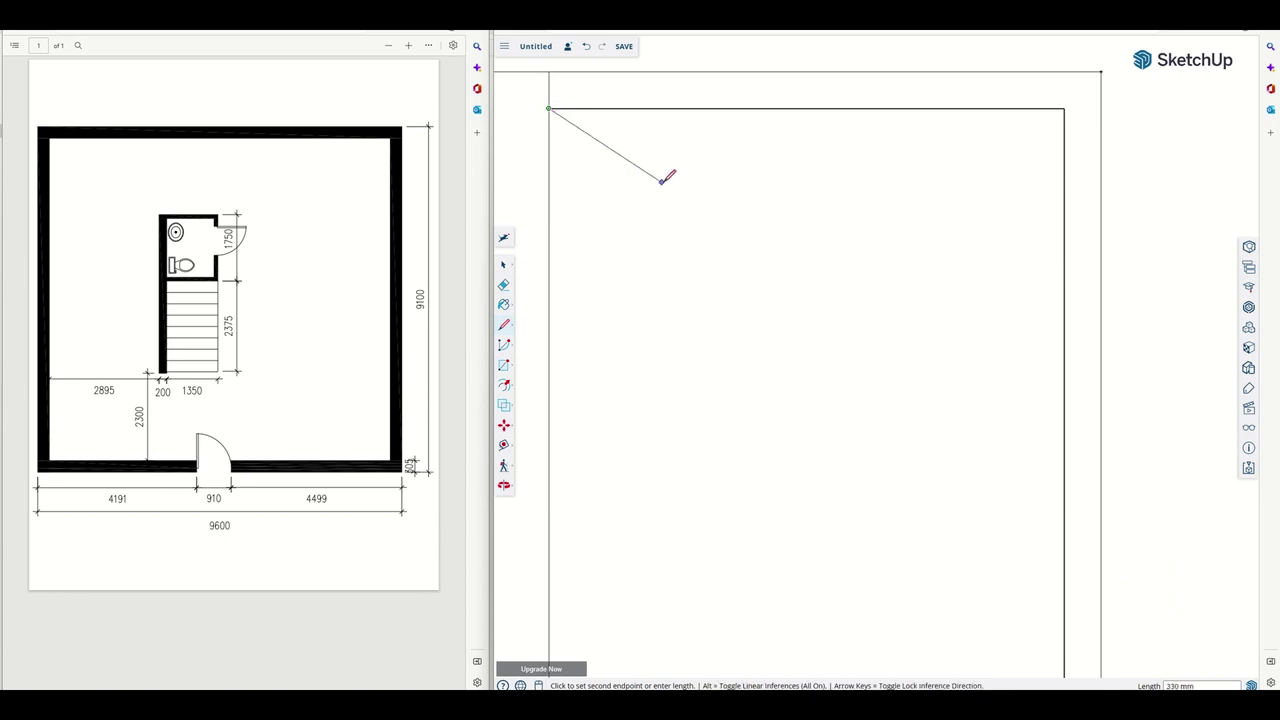
pyautogui.press('Escape')
pyautogui.scroll(-3, 669, 176)
pyautogui.scroll(-3, 669, 176)
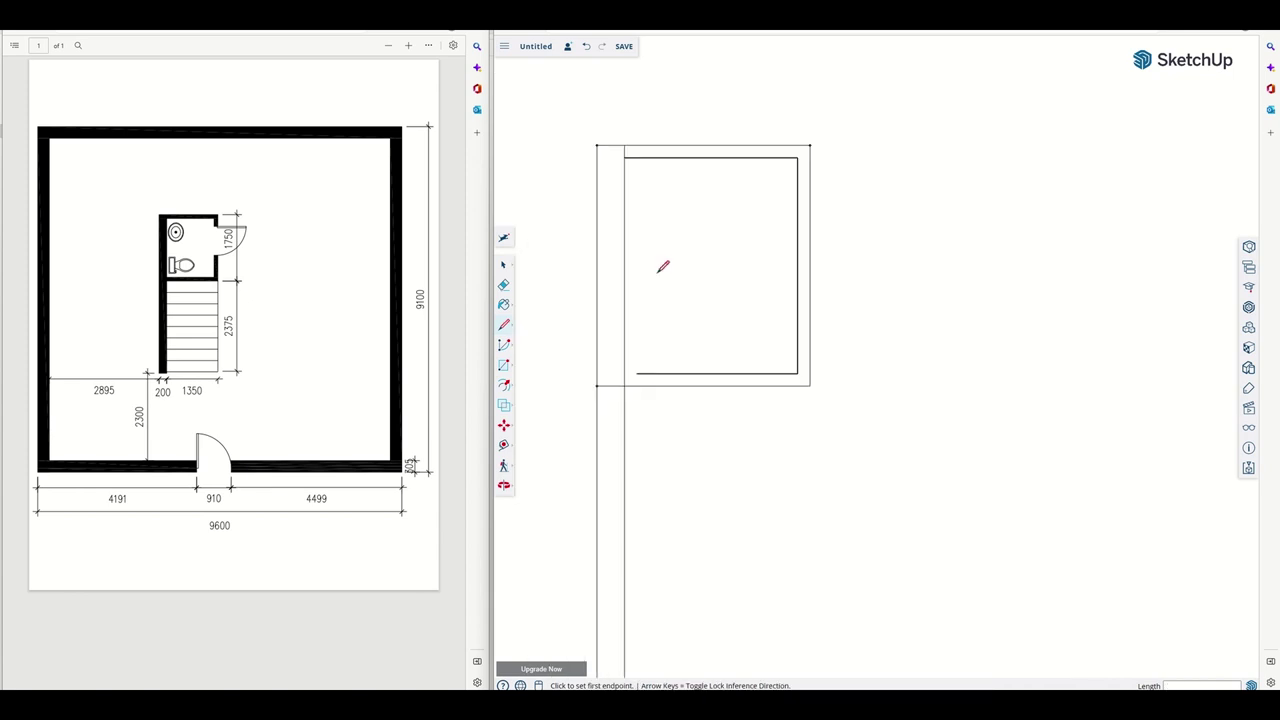
# Erase the short vertical edge below the inner rectangle
pyautogui.click(636, 373)
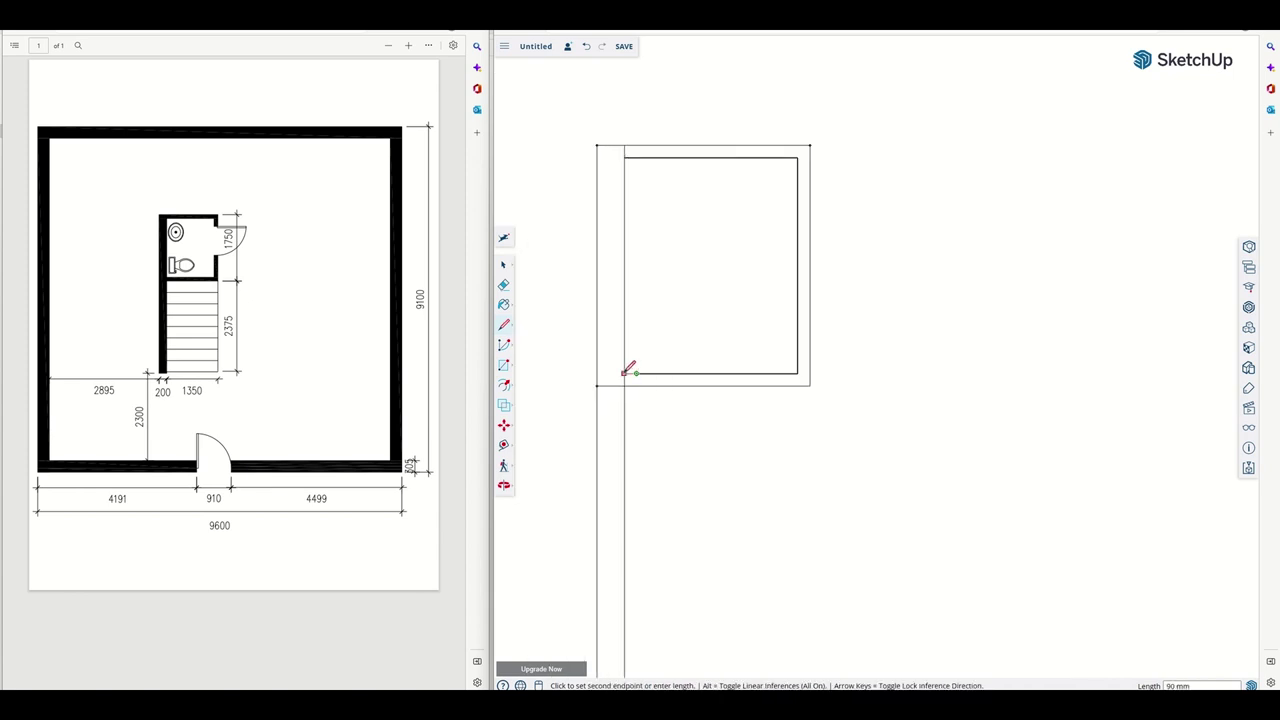
pyautogui.press('Escape')
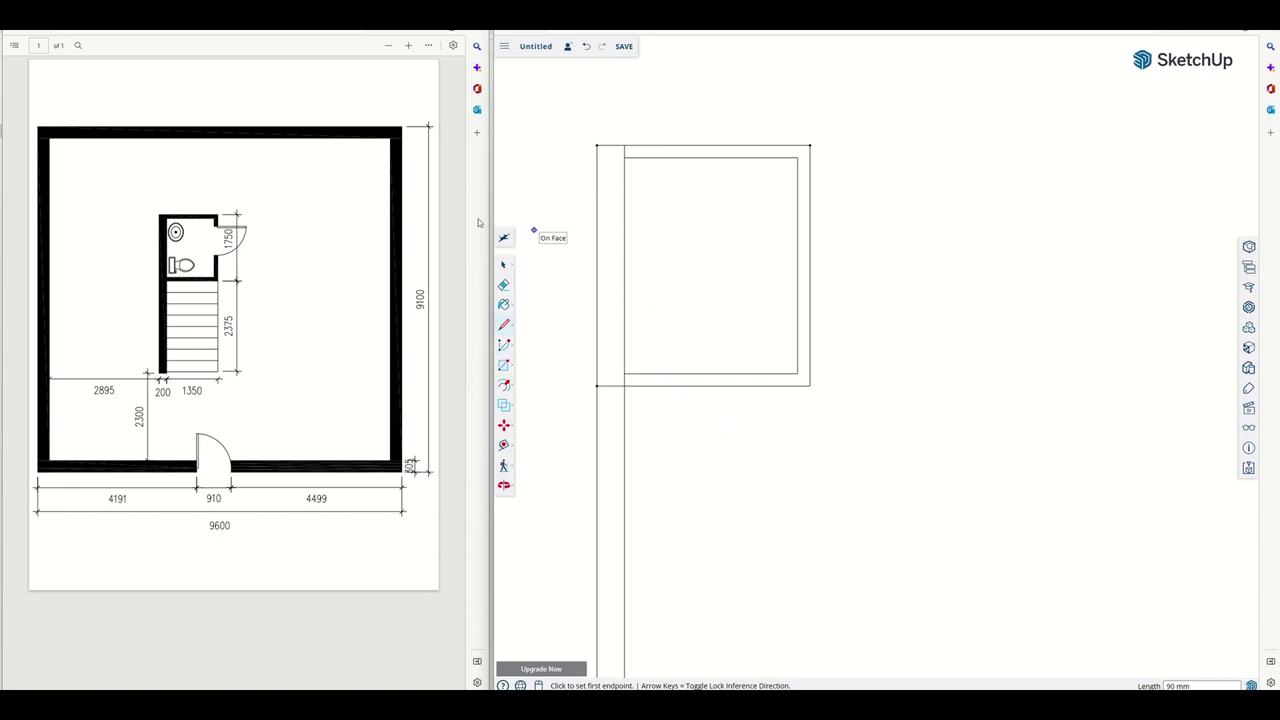
pyautogui.click(504, 286)
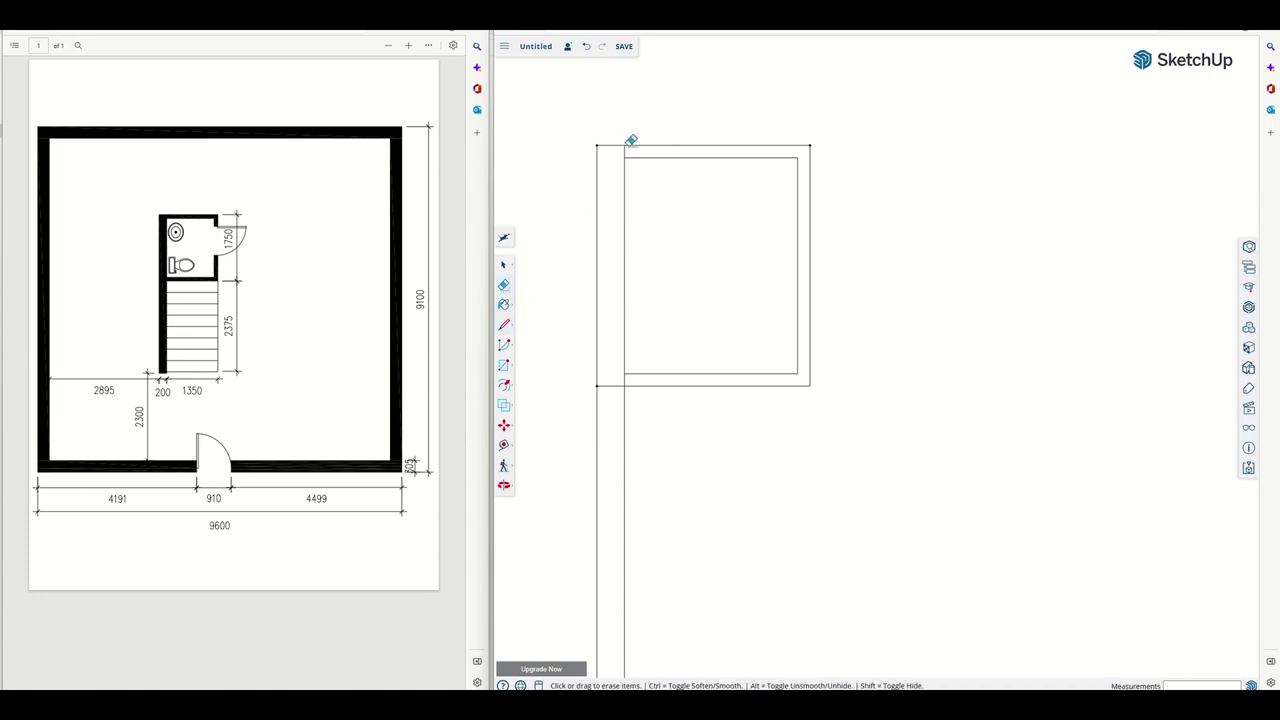
pyautogui.click(625, 378)
pyautogui.scroll(-6, 754, 406)
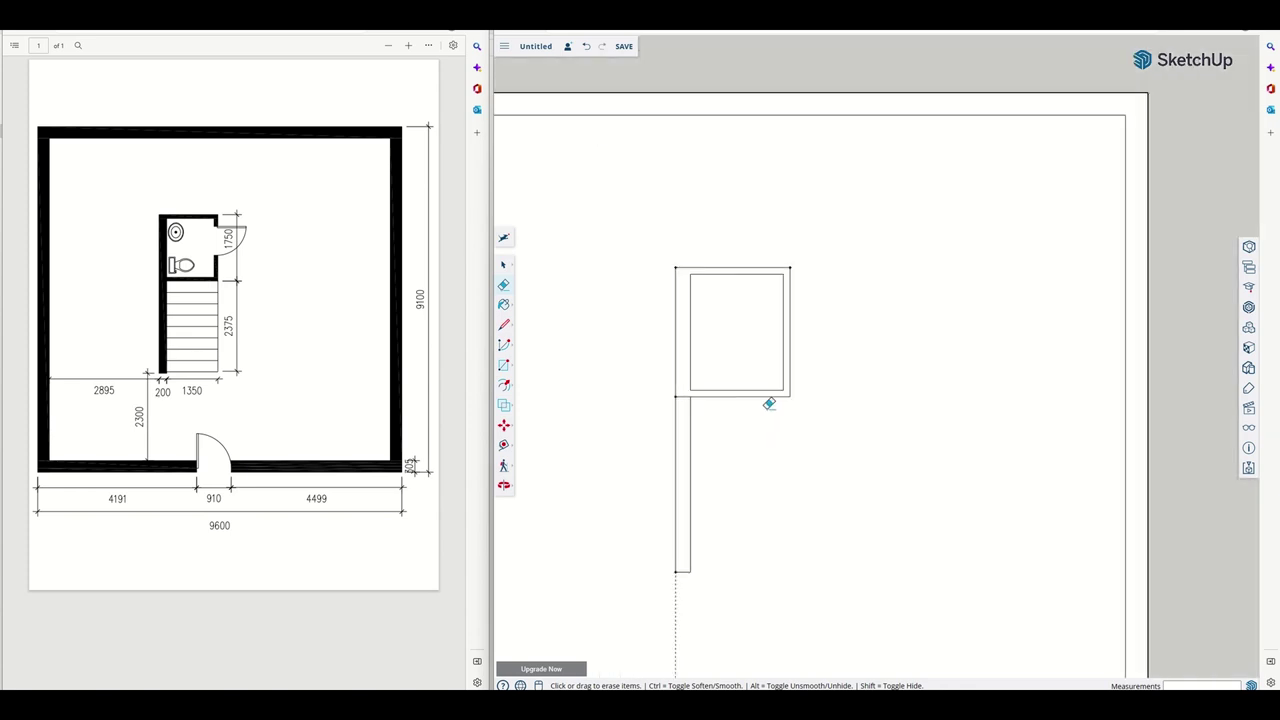
pyautogui.scroll(4, 729, 413)
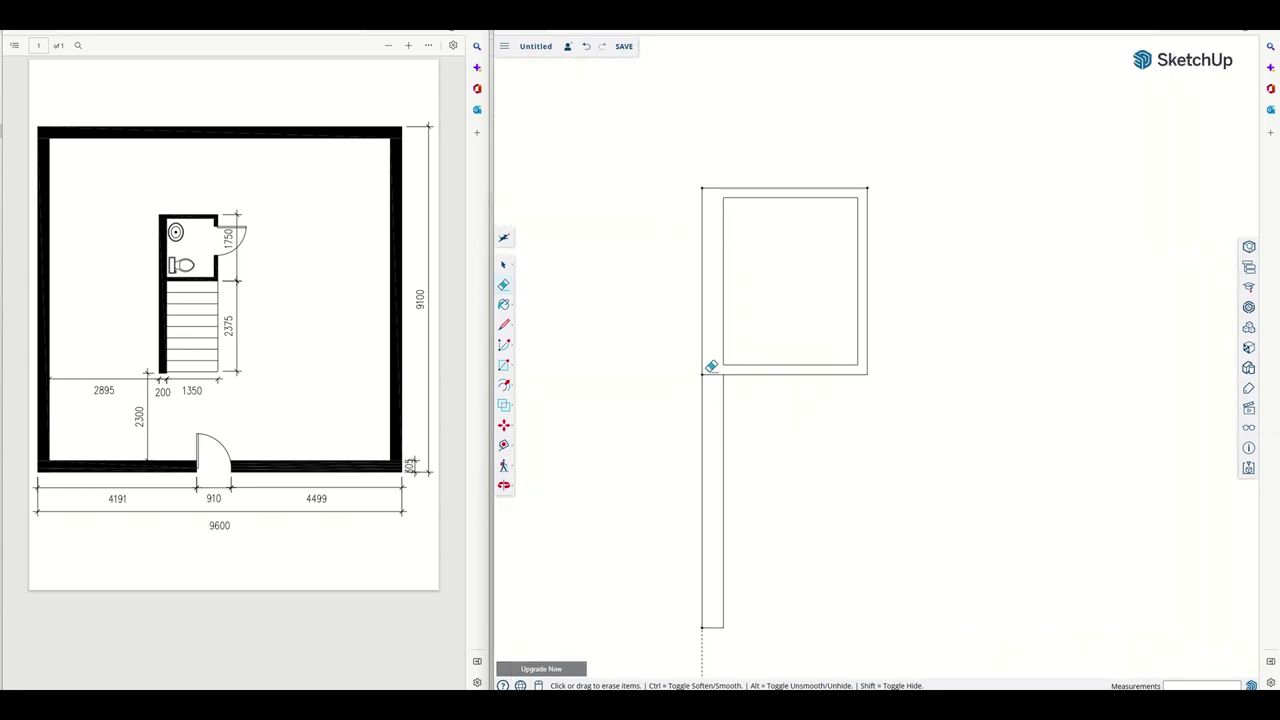
pyautogui.scroll(-4, 903, 447)
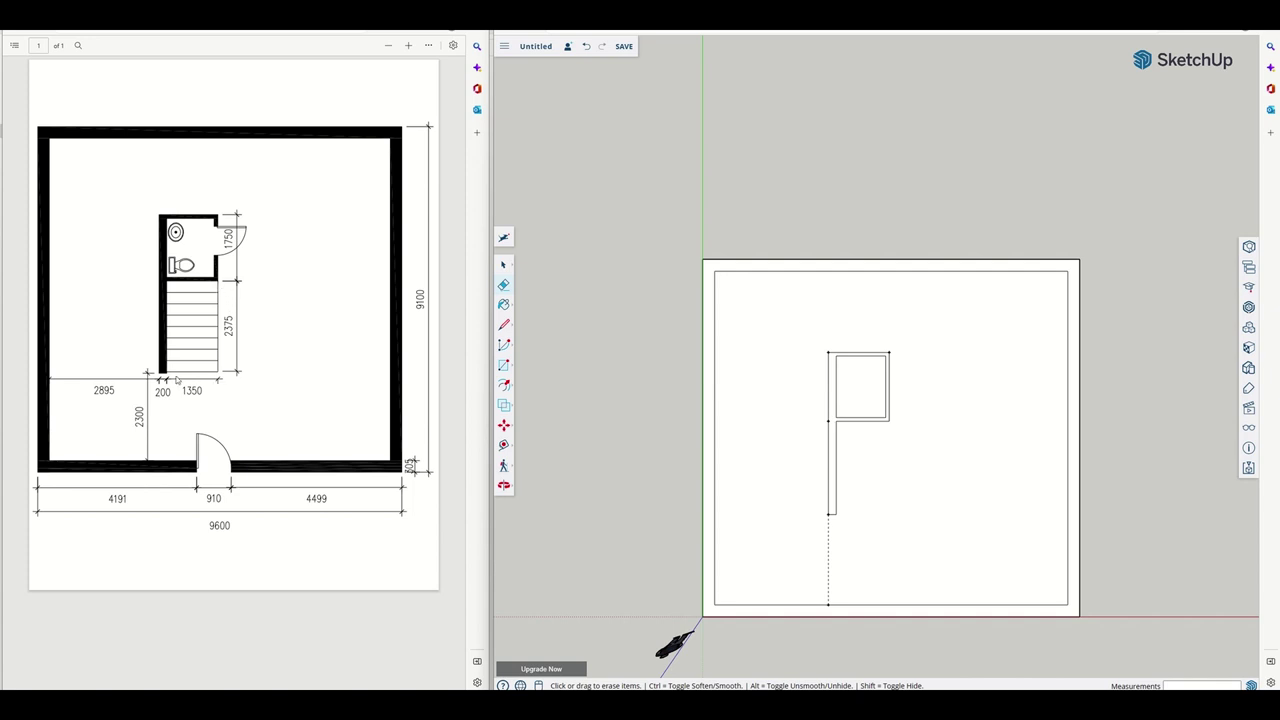
# Draw lines down from the toilet room's corner and left along the red axis to close the stair rectangle
pyautogui.click(504, 325)
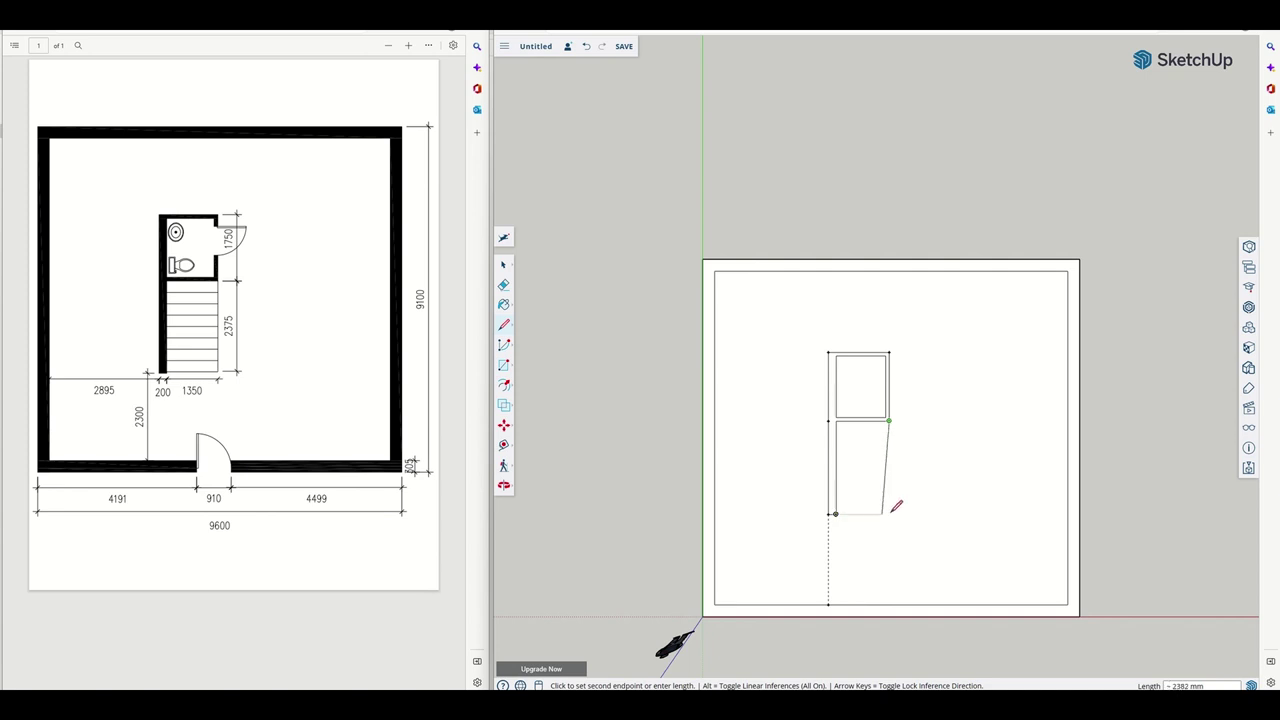
pyautogui.click(889, 514)
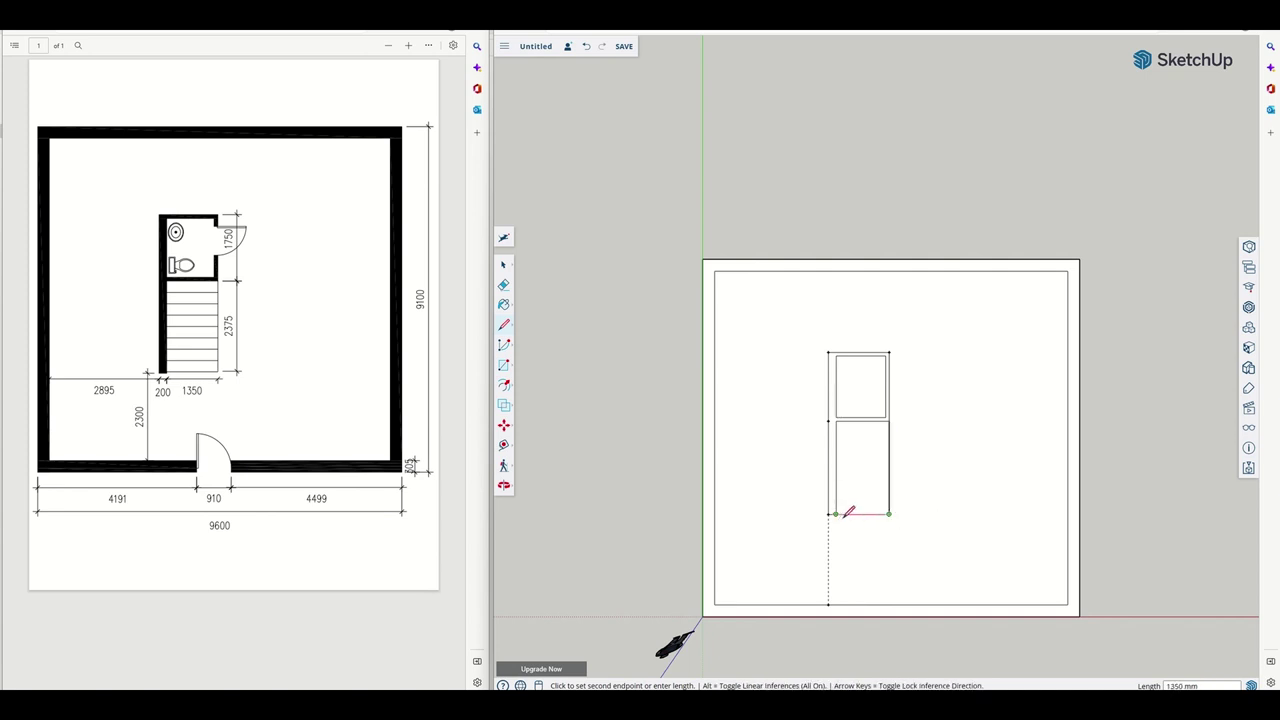
pyautogui.click(838, 514)
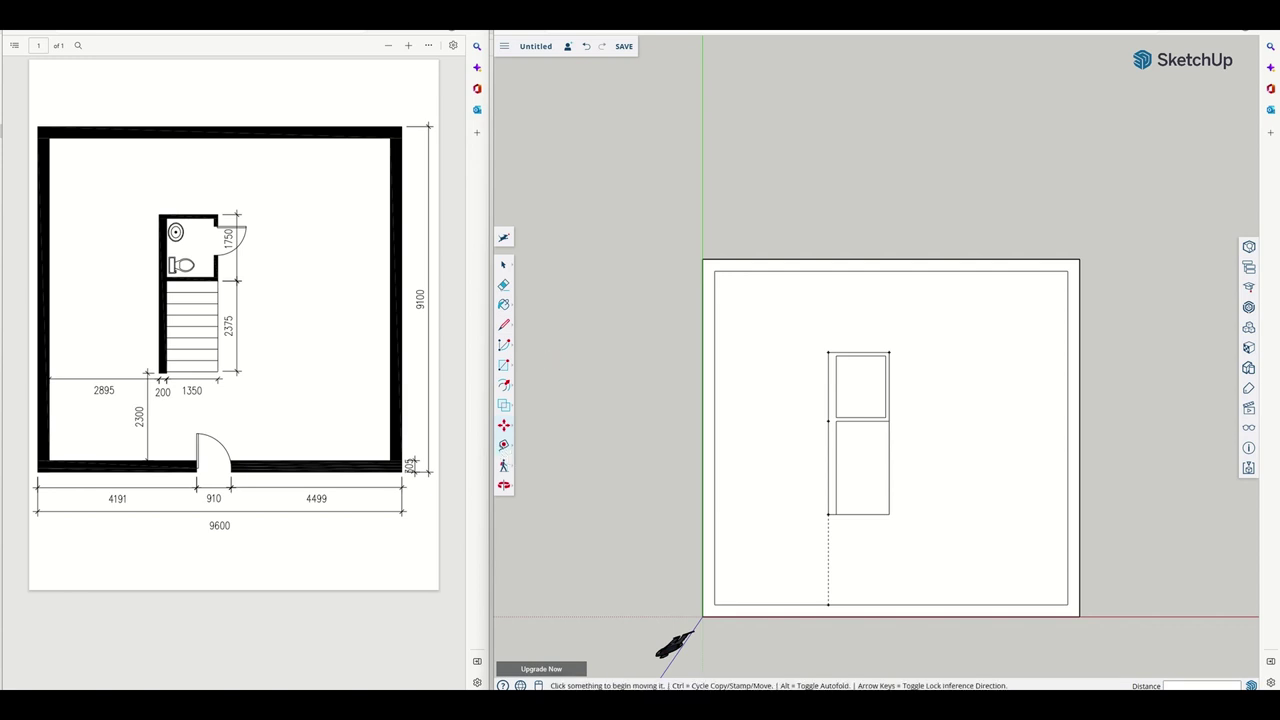
pyautogui.hotkey('alt', 'Tab')
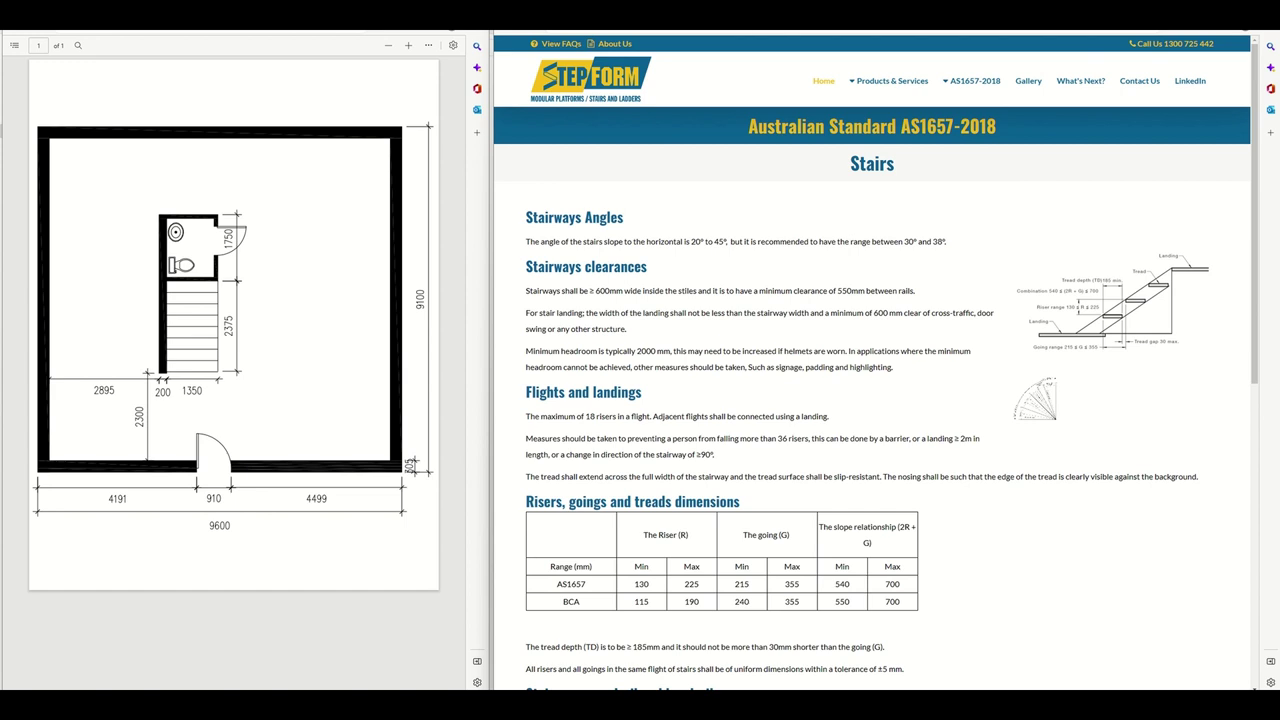
pyautogui.hotkey('alt', 'Tab')
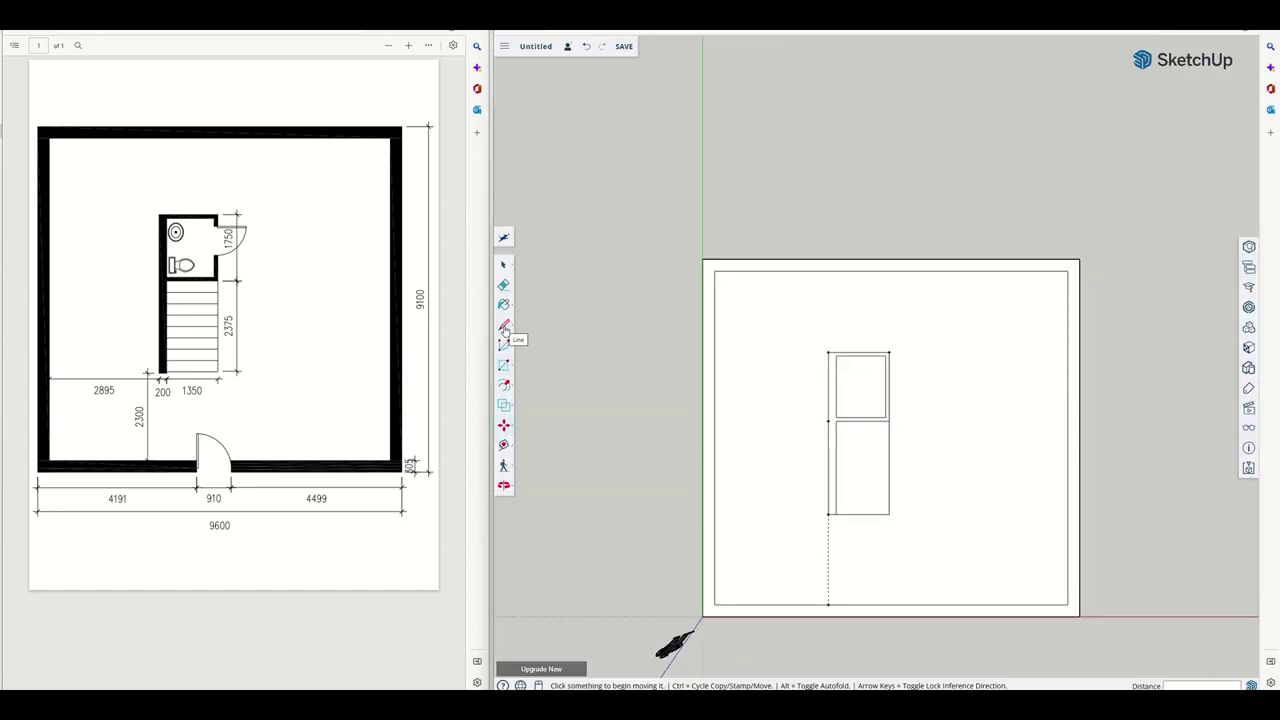
# Mark guide points every 200 mm up the stair rectangle's right edge
pyautogui.click(503, 444)
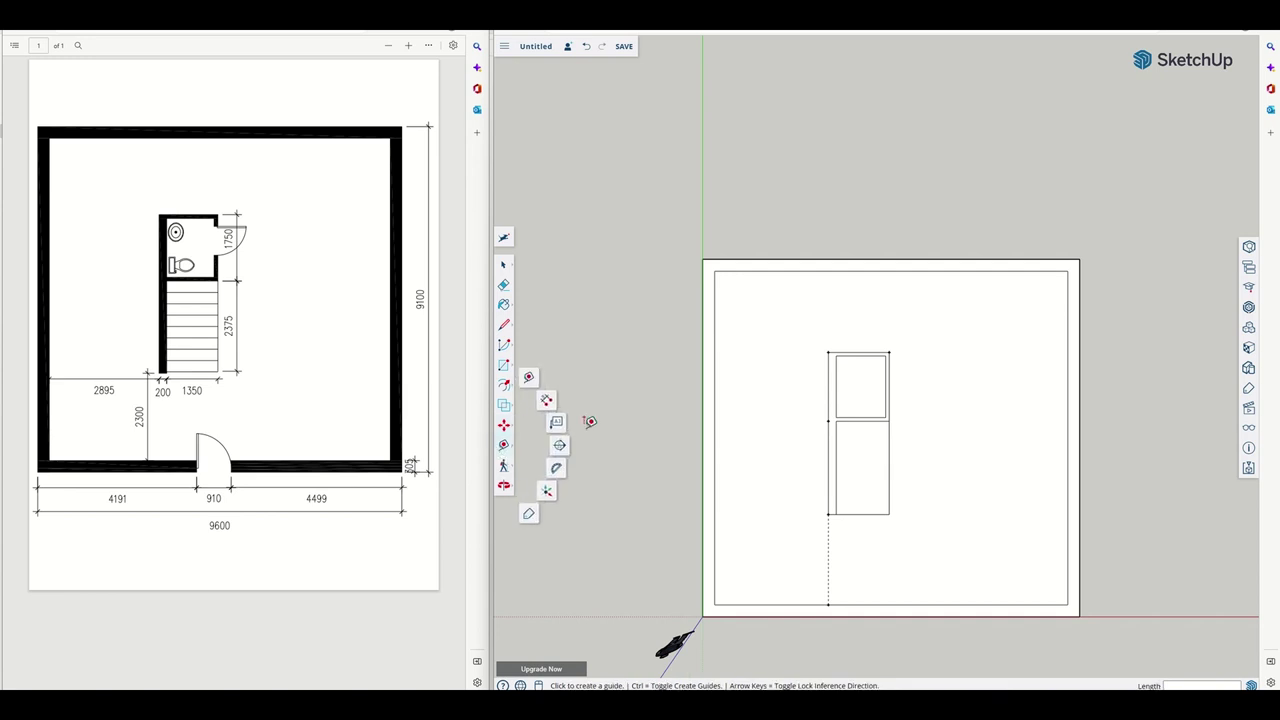
pyautogui.click(889, 514)
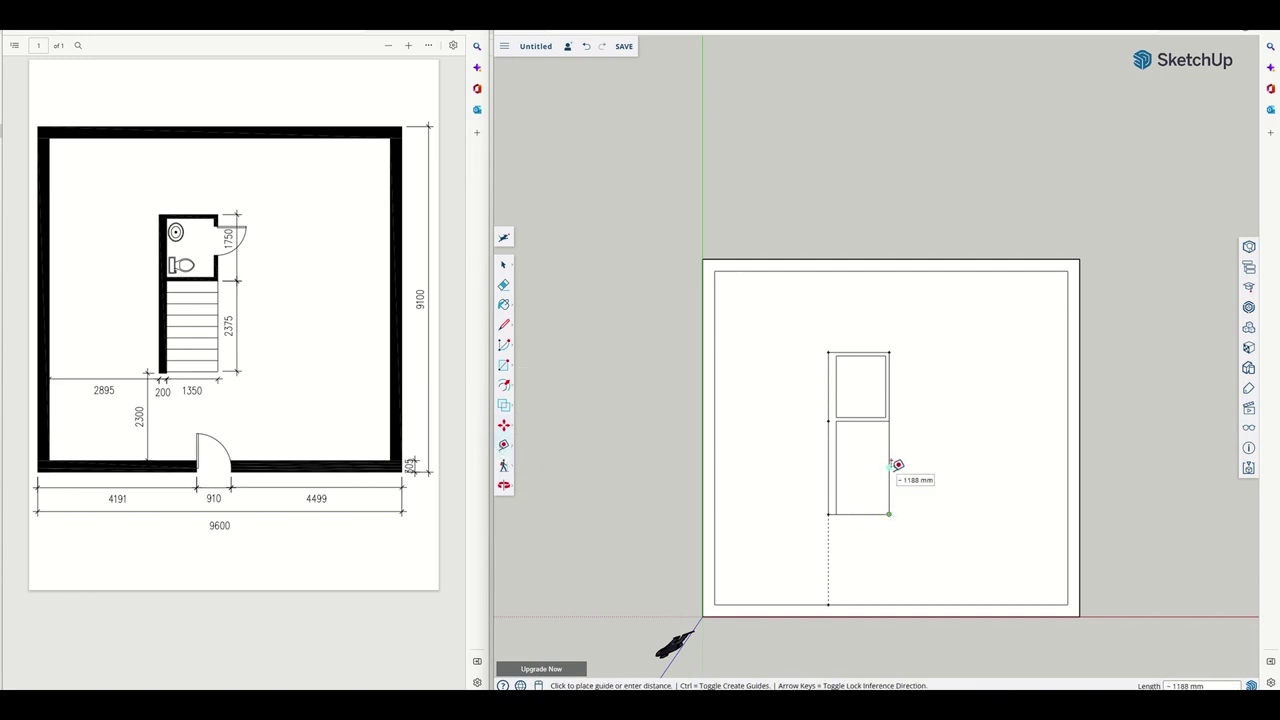
pyautogui.write('200')
pyautogui.click(889, 507)
pyautogui.write('200')
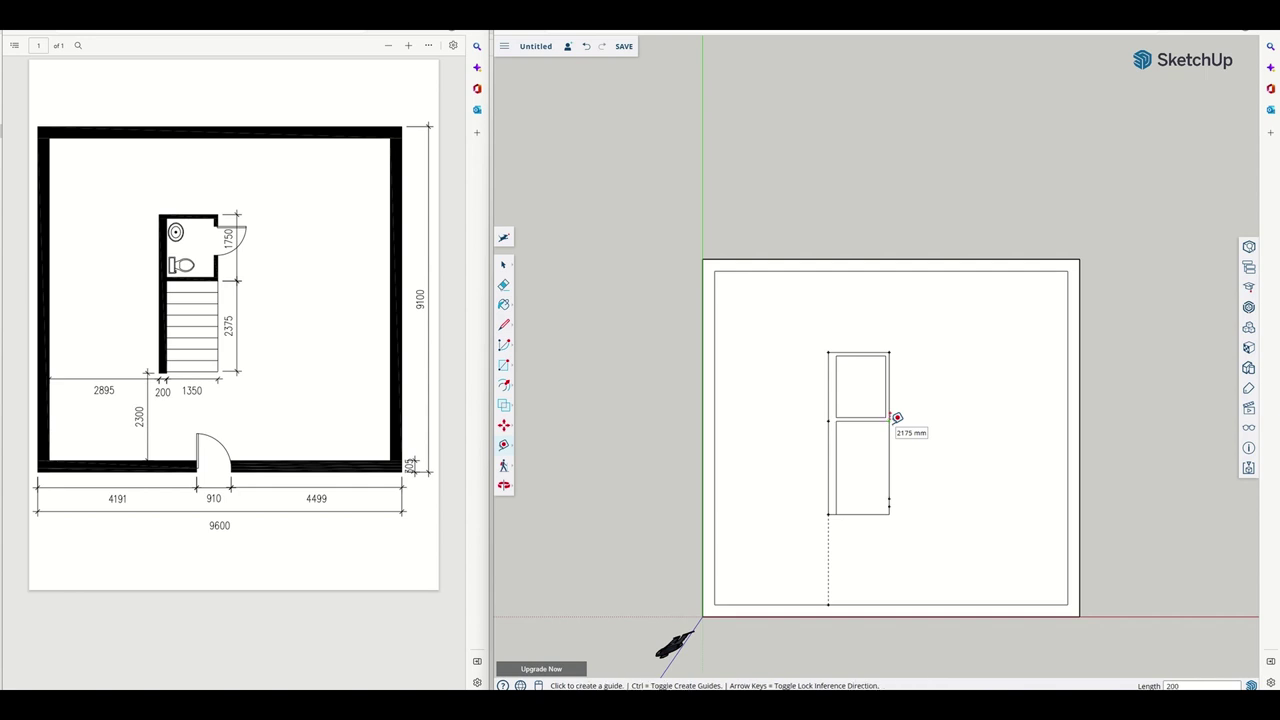
pyautogui.press('Return')
pyautogui.click(889, 498)
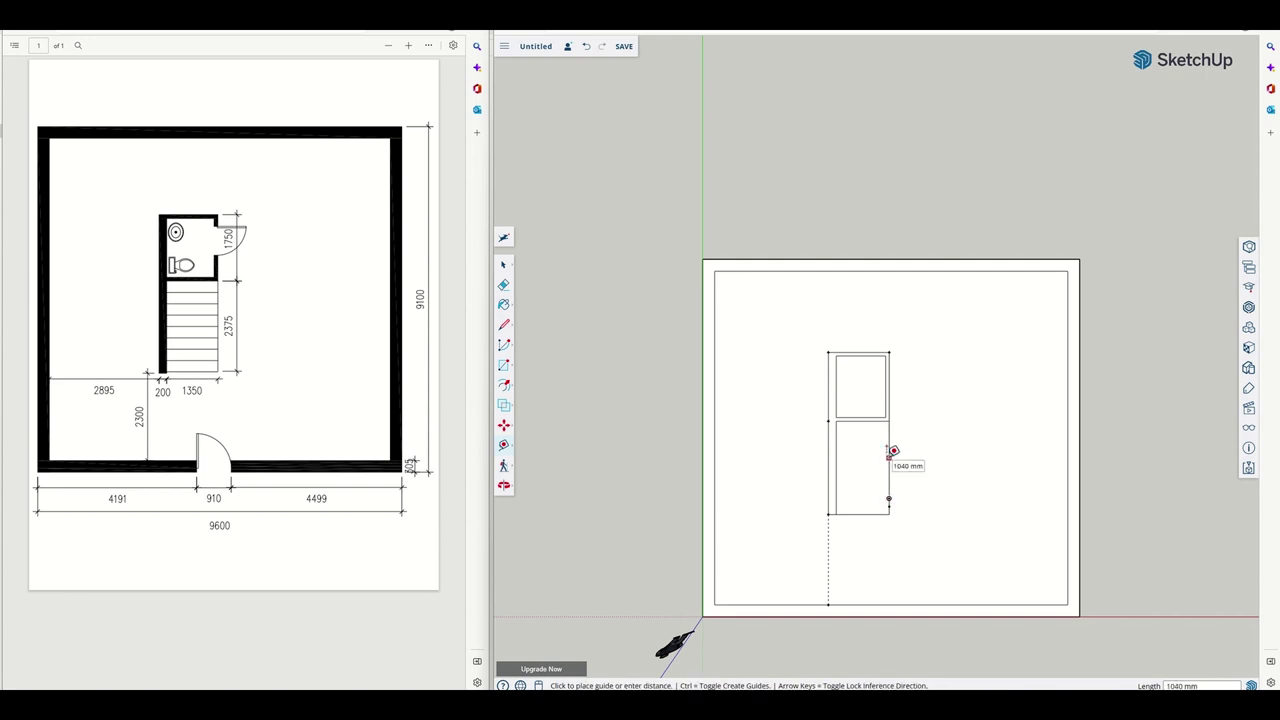
pyautogui.write('200')
pyautogui.press('Return')
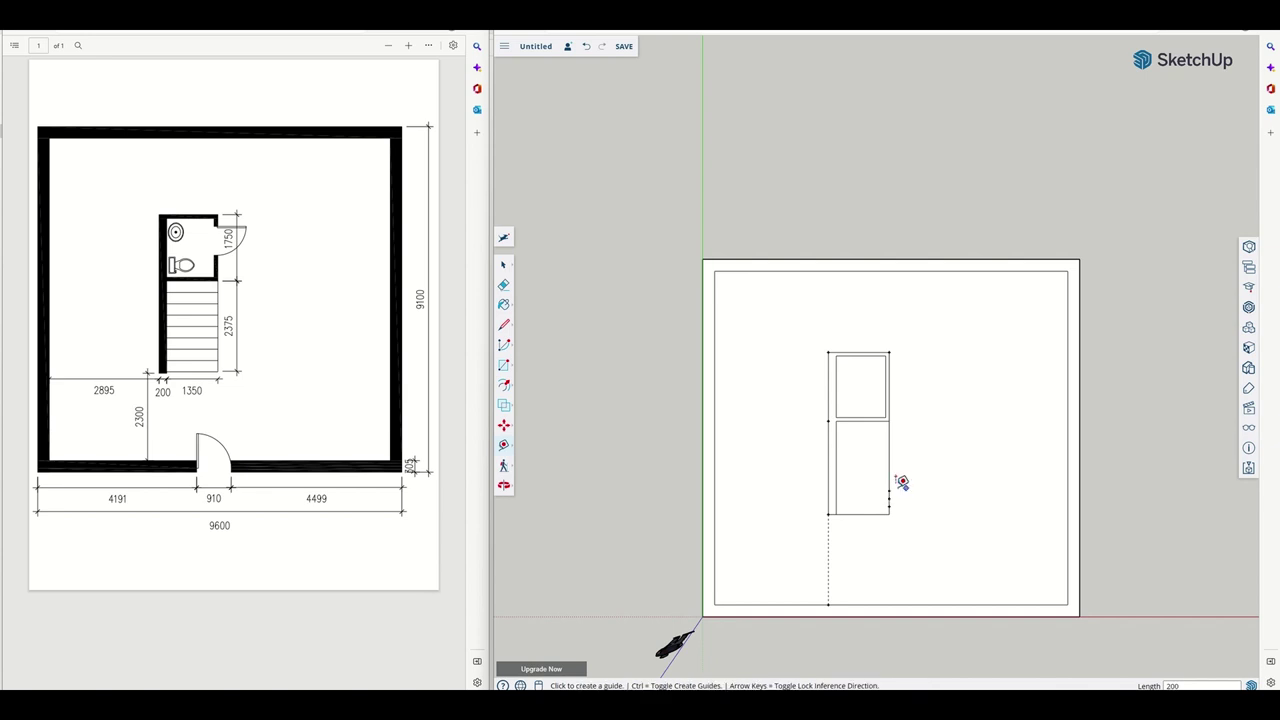
pyautogui.click(889, 490)
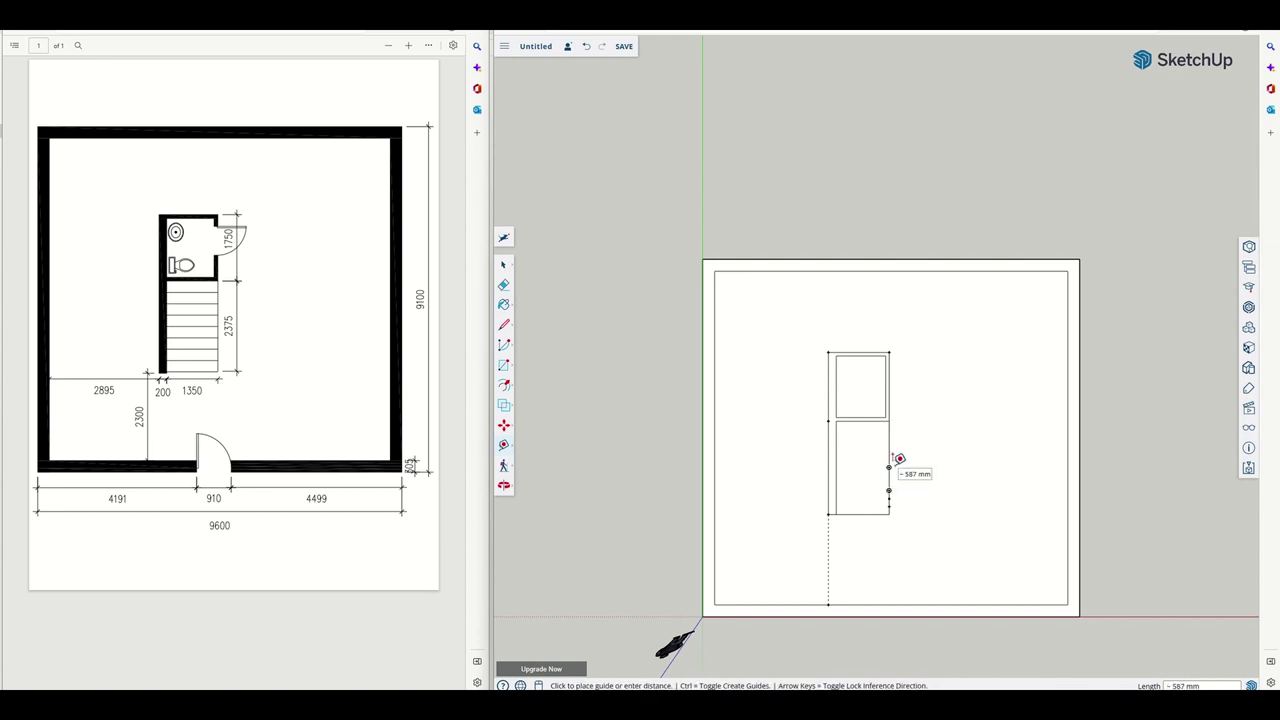
pyautogui.write('200')
pyautogui.press('Return')
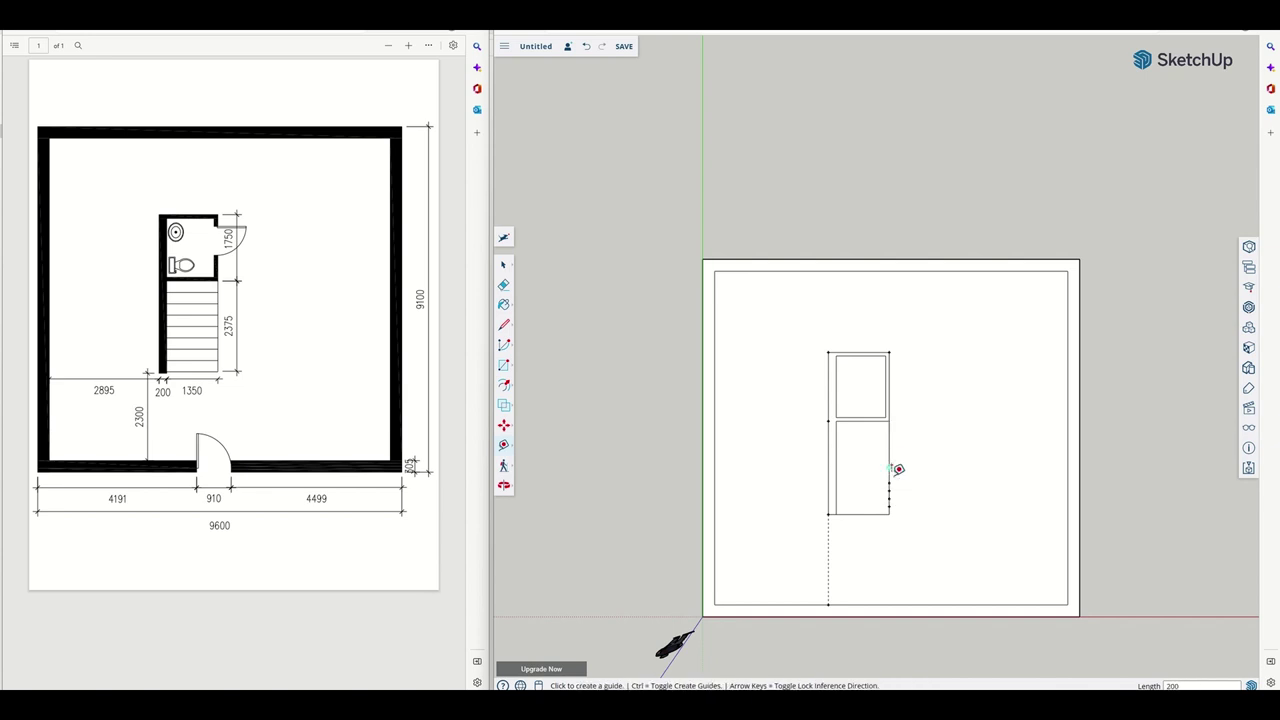
pyautogui.click(889, 483)
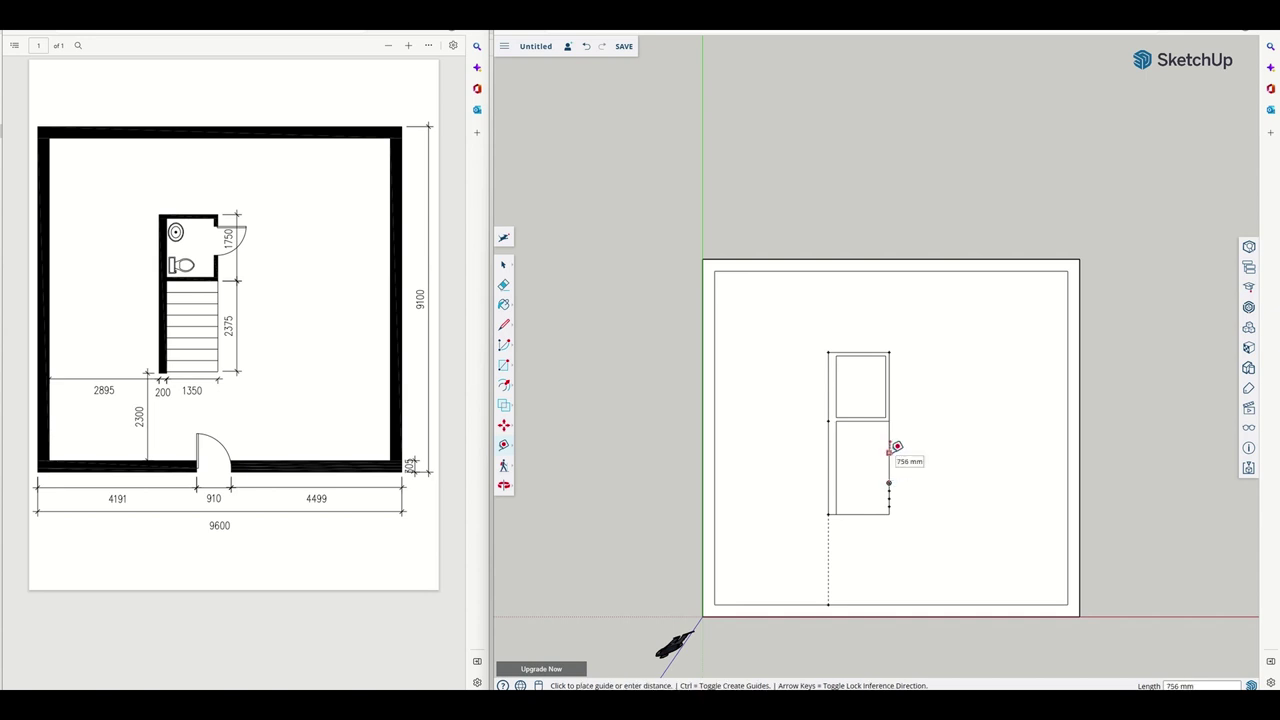
pyautogui.write('200')
pyautogui.press('Return')
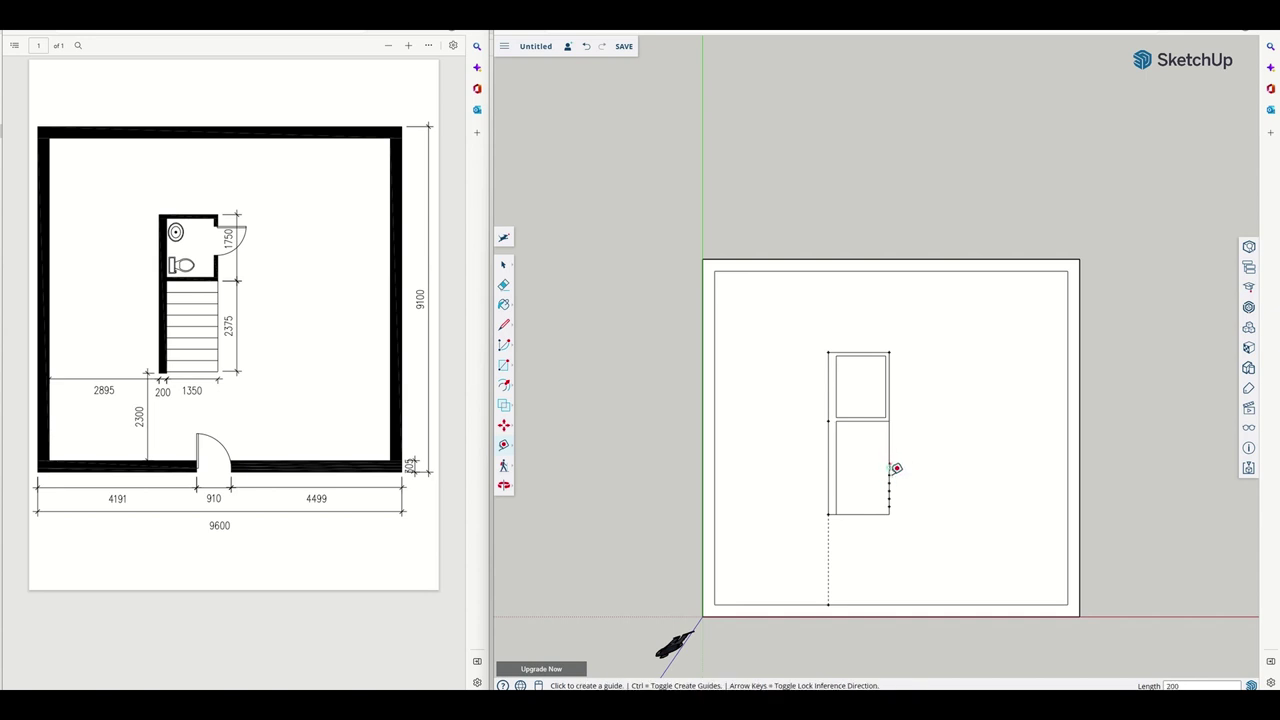
pyautogui.click(889, 474)
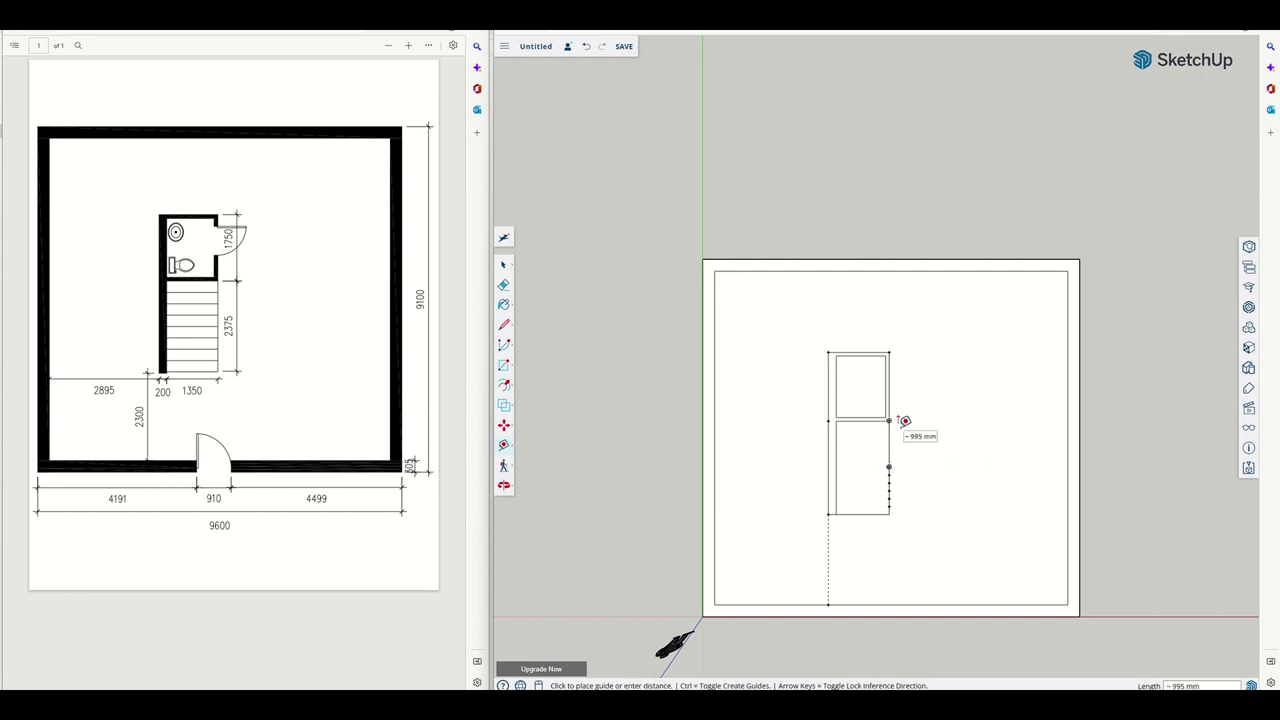
pyautogui.write('200')
pyautogui.press('Return')
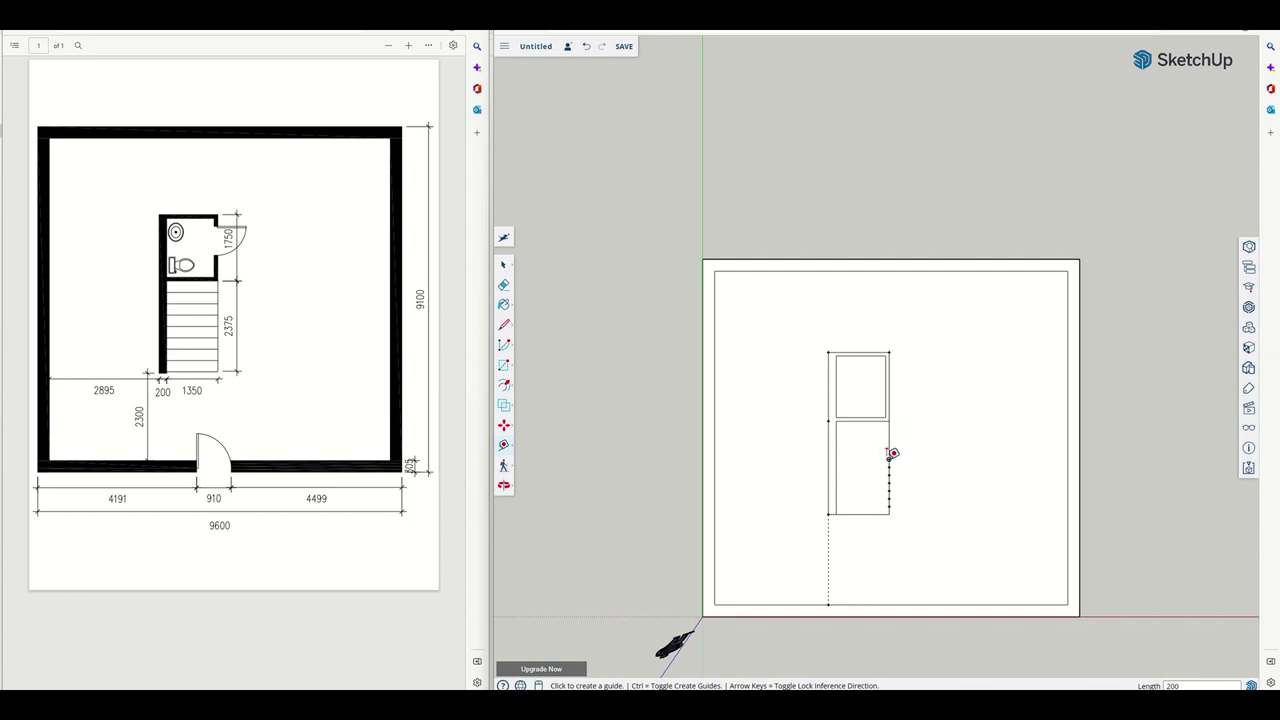
pyautogui.click(891, 455)
pyautogui.write('2')
pyautogui.press('Return')
pyautogui.click(897, 420)
pyautogui.write('200')
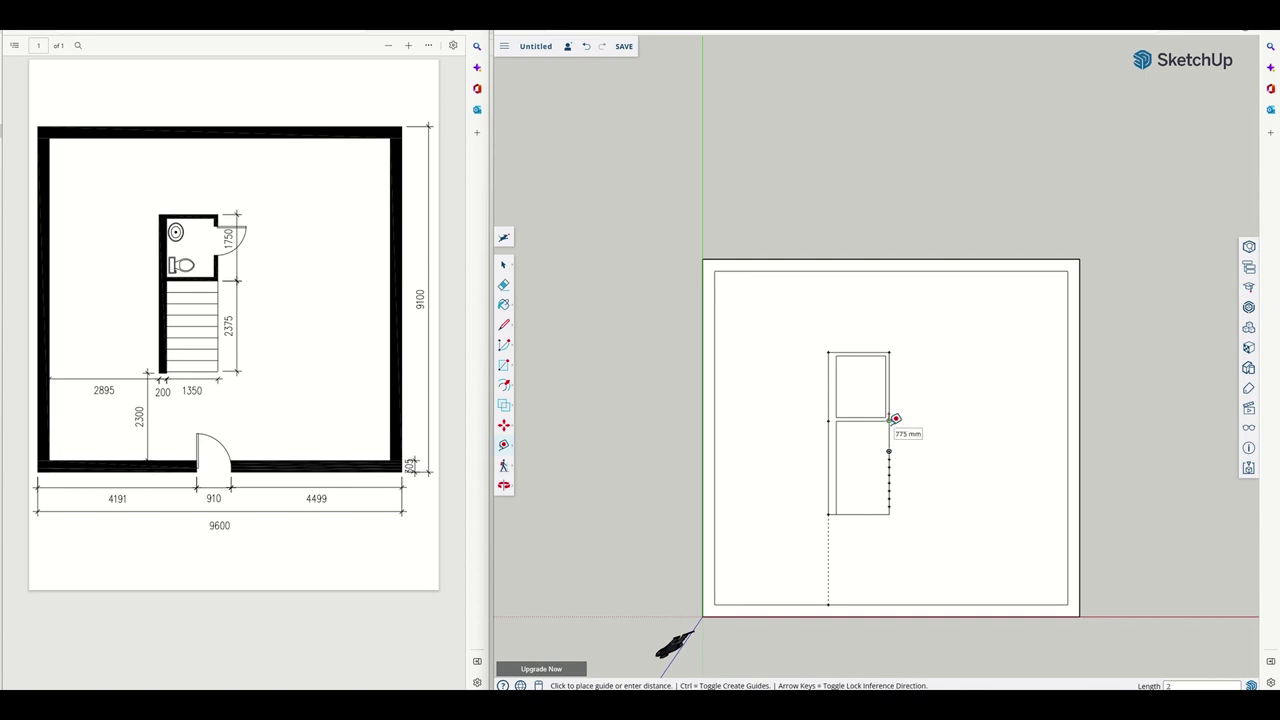
pyautogui.press('Return')
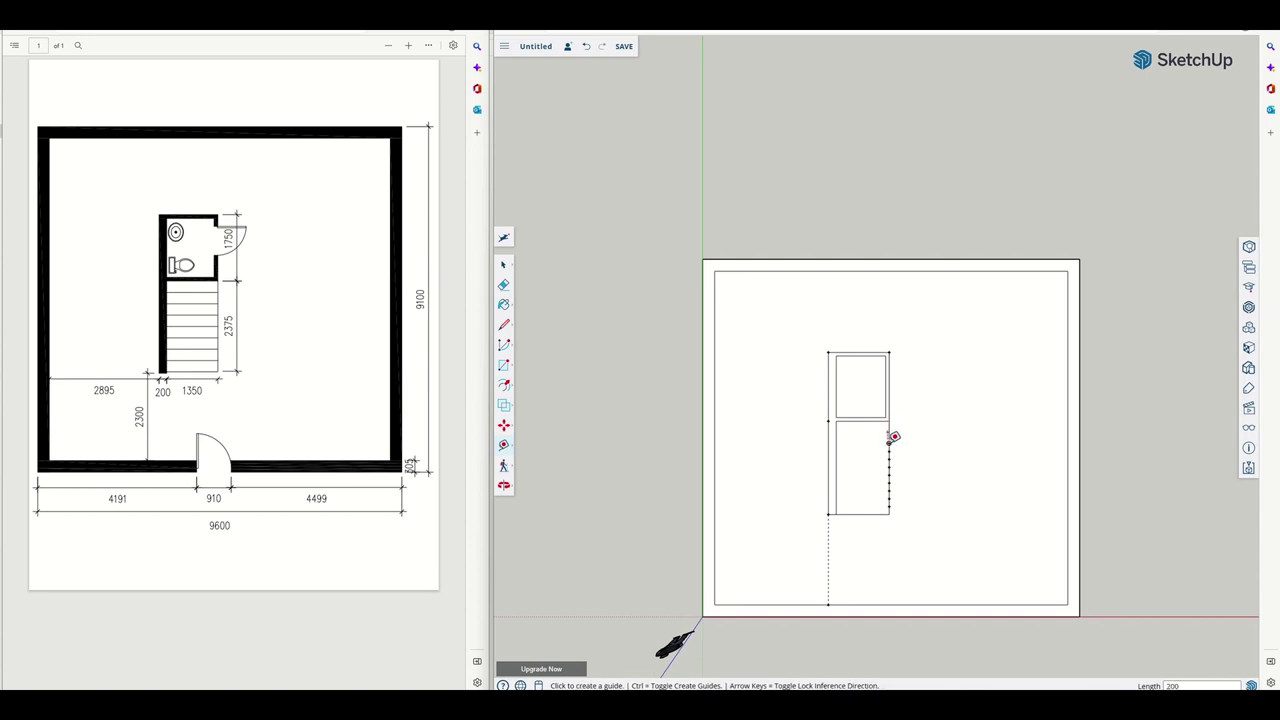
pyautogui.click(889, 443)
pyautogui.write('200')
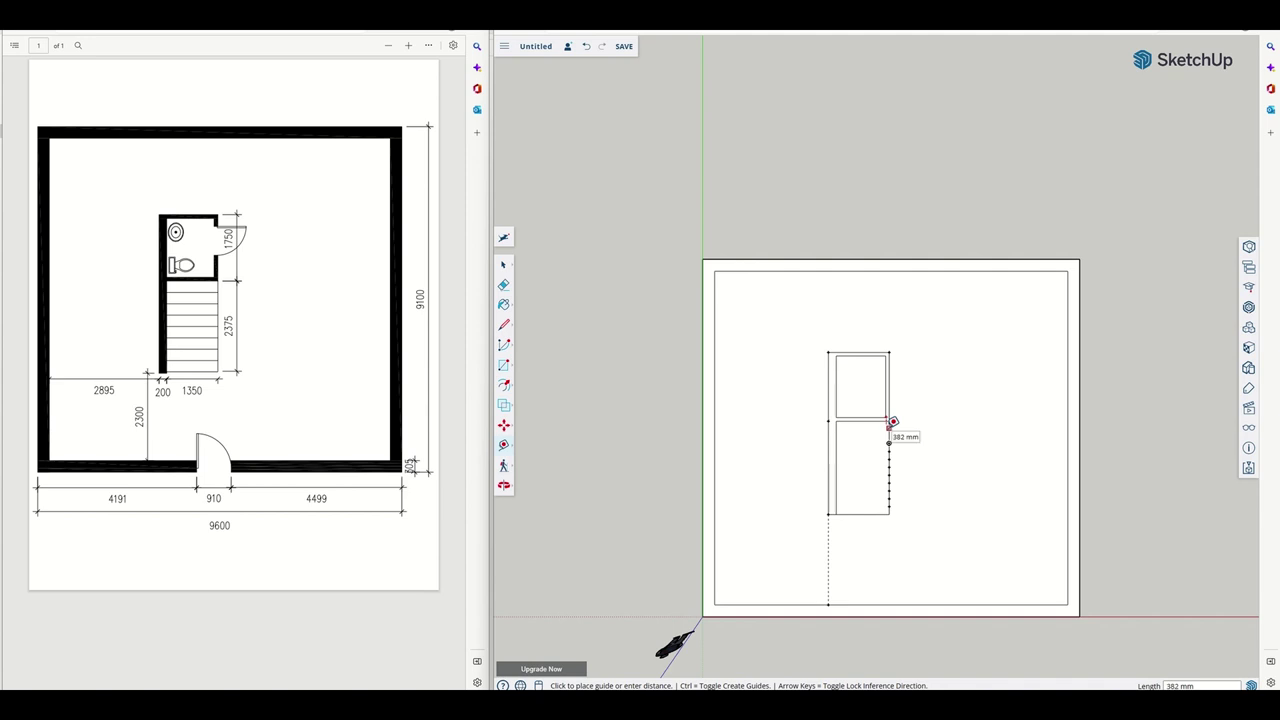
pyautogui.press('Return')
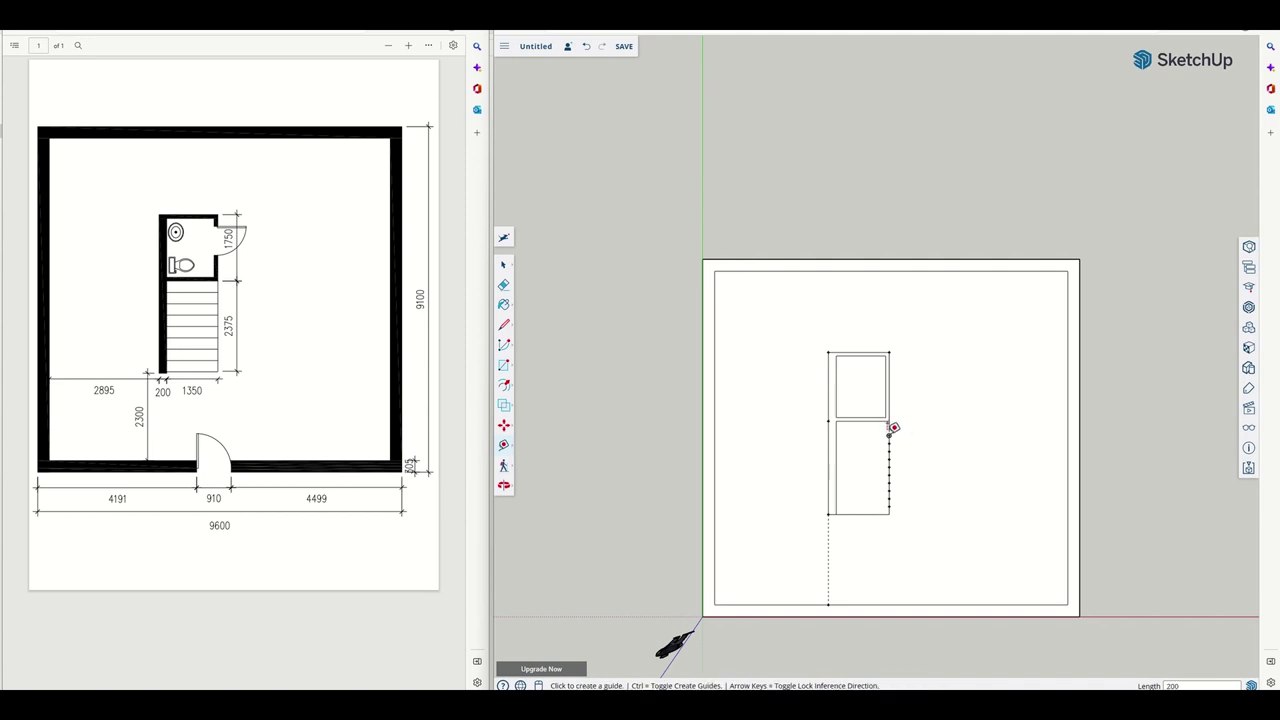
pyautogui.click(889, 436)
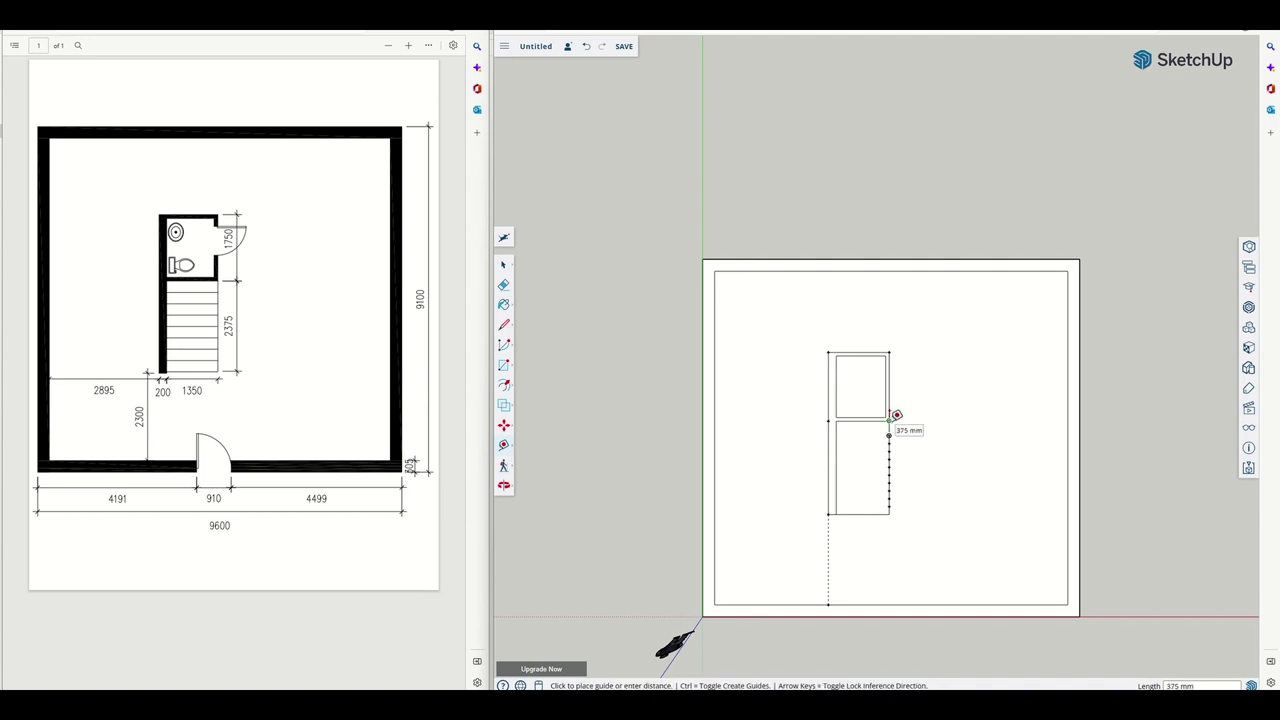
pyautogui.write('200')
pyautogui.press('Return')
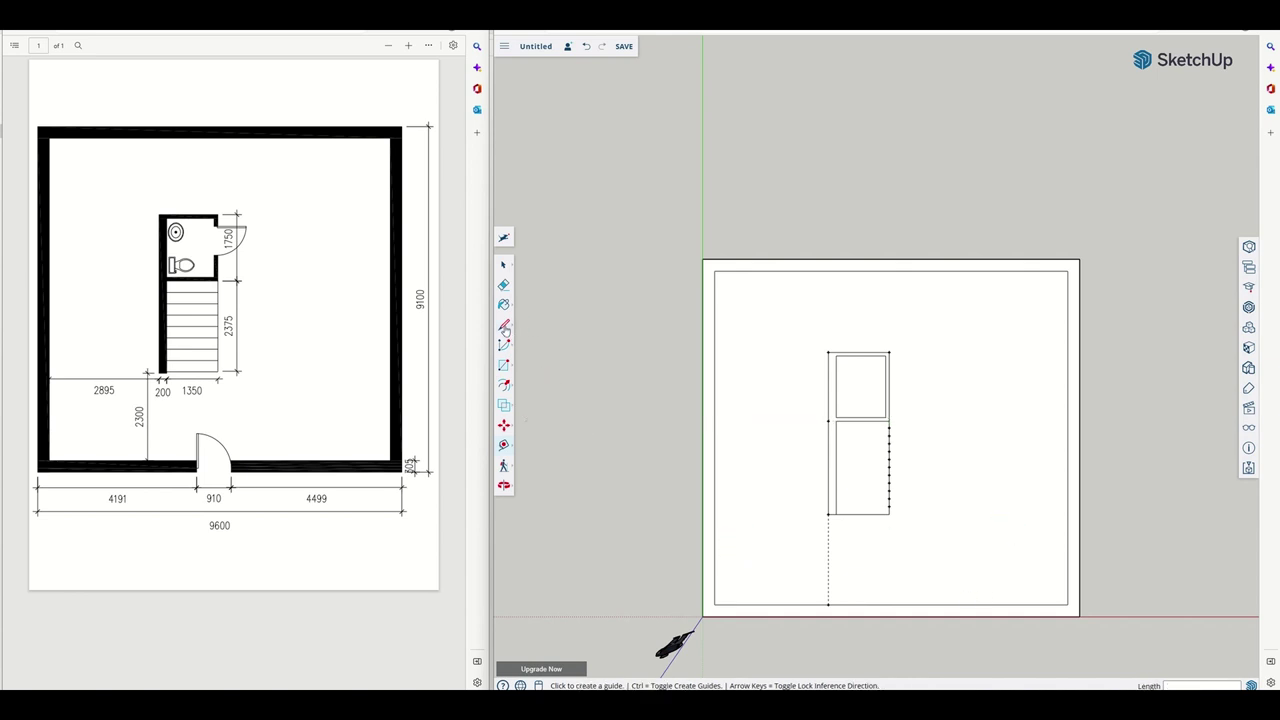
# Draw horizontal tread lines across the stair rectangle at each guide point
pyautogui.press('l')
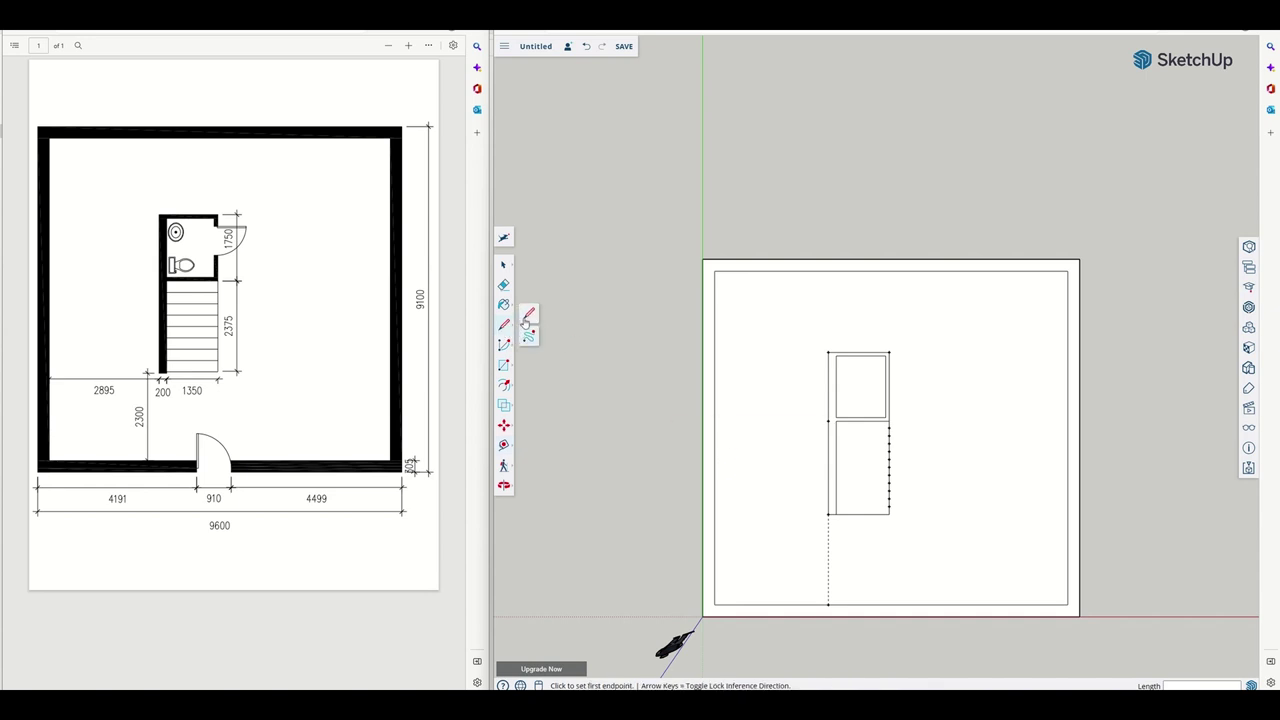
pyautogui.click(889, 506)
pyautogui.click(836, 506)
pyautogui.click(889, 499)
pyautogui.click(836, 499)
pyautogui.click(889, 491)
pyautogui.click(836, 491)
pyautogui.click(836, 475)
pyautogui.click(836, 467)
pyautogui.click(836, 459)
pyautogui.click(889, 452)
pyautogui.click(836, 452)
pyautogui.click(889, 444)
pyautogui.click(836, 444)
pyautogui.click(889, 436)
pyautogui.click(836, 436)
pyautogui.click(889, 429)
pyautogui.click(836, 429)
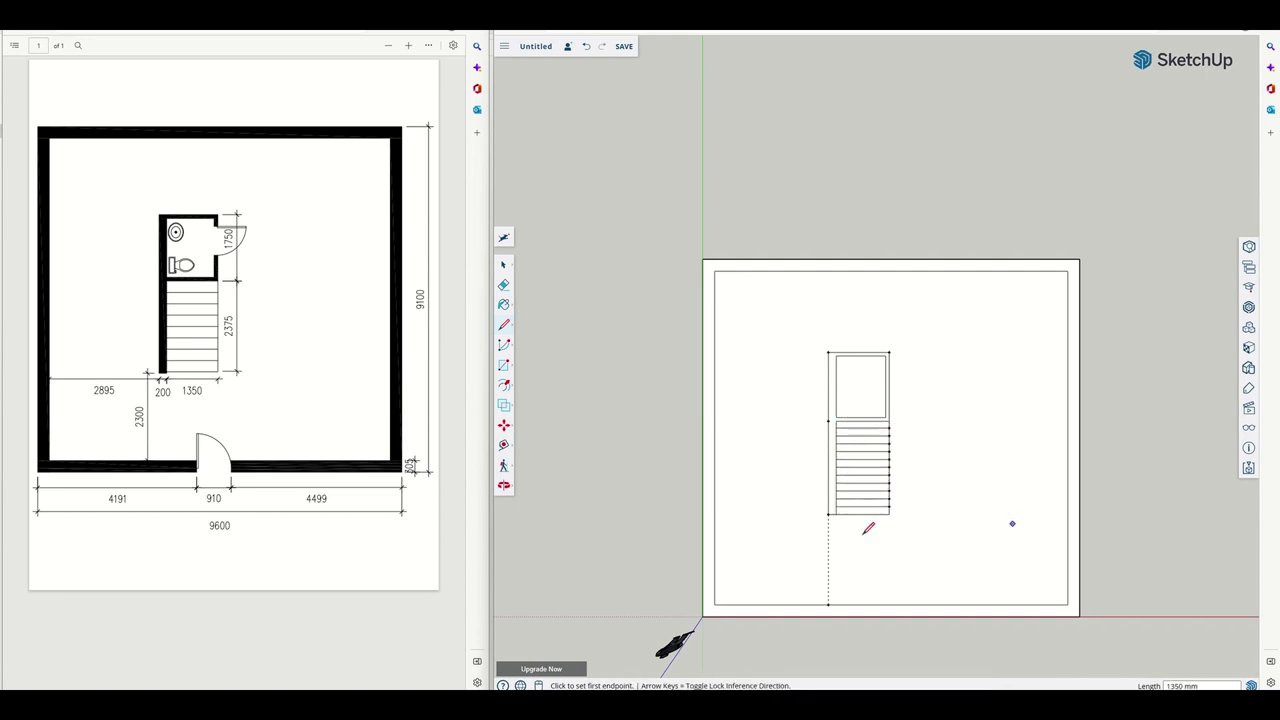
# Erase the dashed guide below the stairs
pyautogui.click(504, 285)
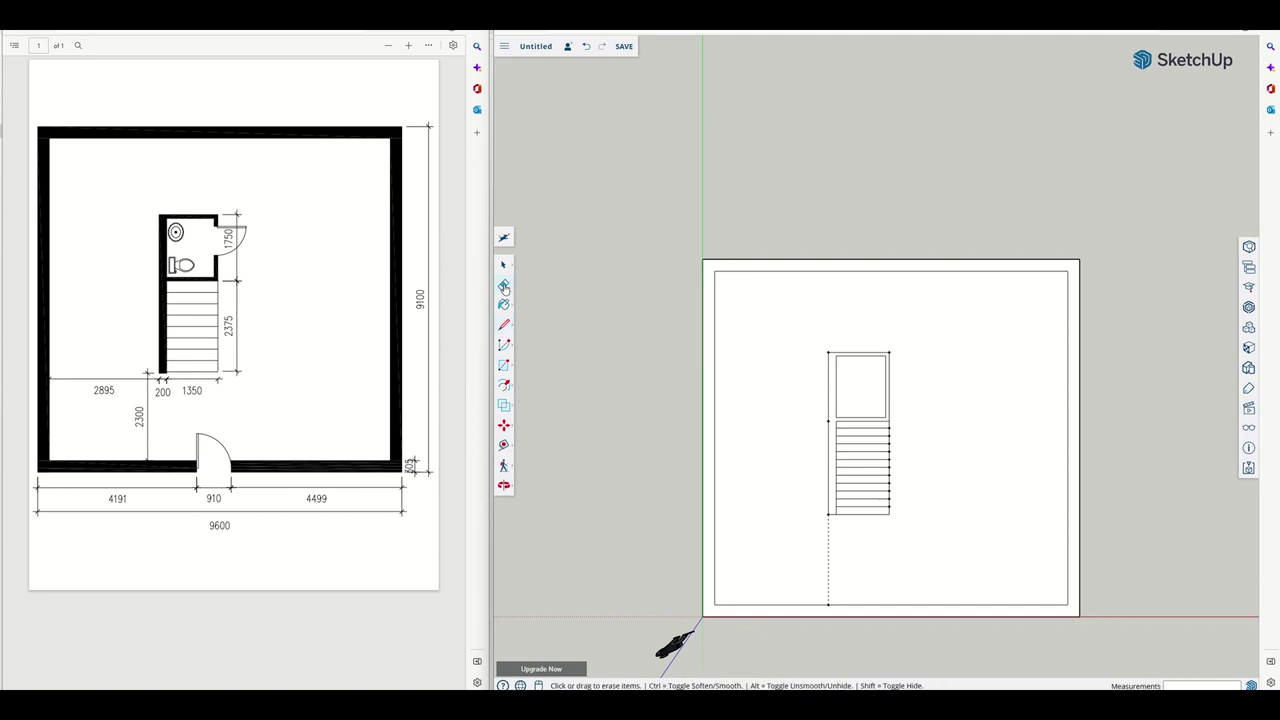
pyautogui.click(829, 534)
pyautogui.press('space')
pyautogui.click(846, 578)
pyautogui.hotkey('shift', 'z')
# Select the old stair top and right edges and delete them
pyautogui.moveTo(758, 561); pyautogui.dragTo(857, 570)
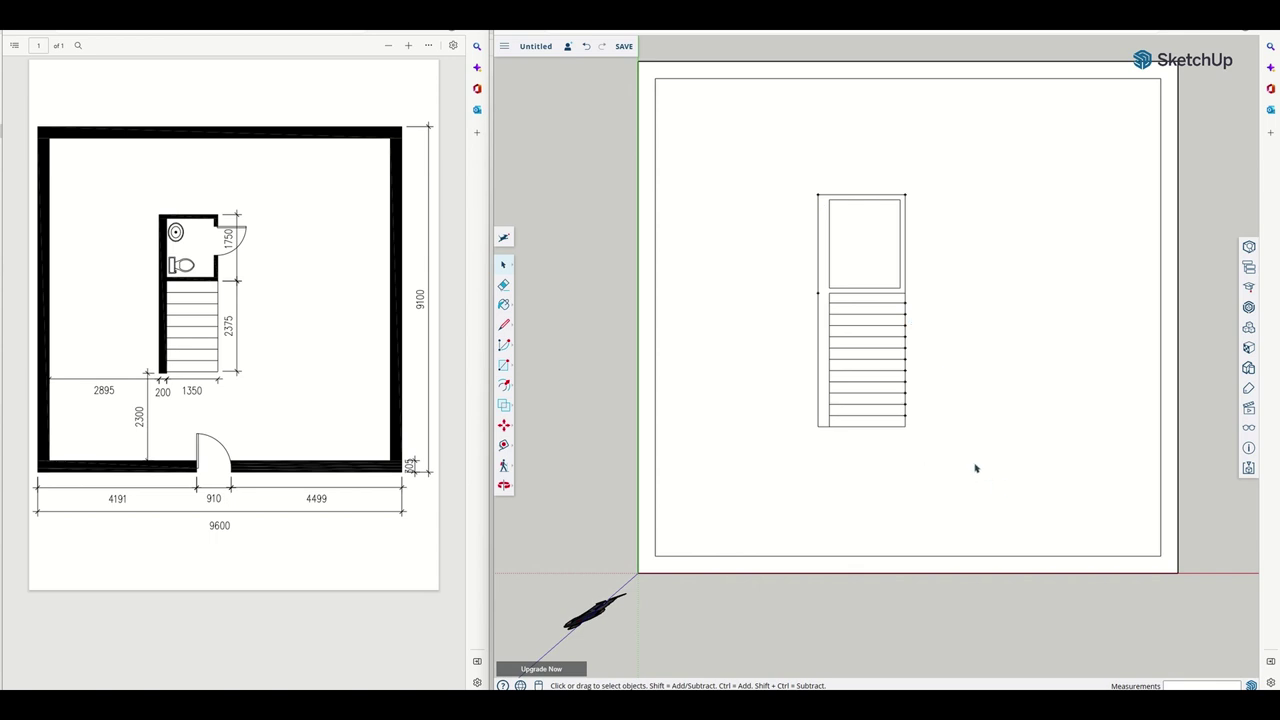
pyautogui.moveTo(976, 468); pyautogui.dragTo(825, 259)
pyautogui.moveTo(793, 214); pyautogui.dragTo(793, 214)
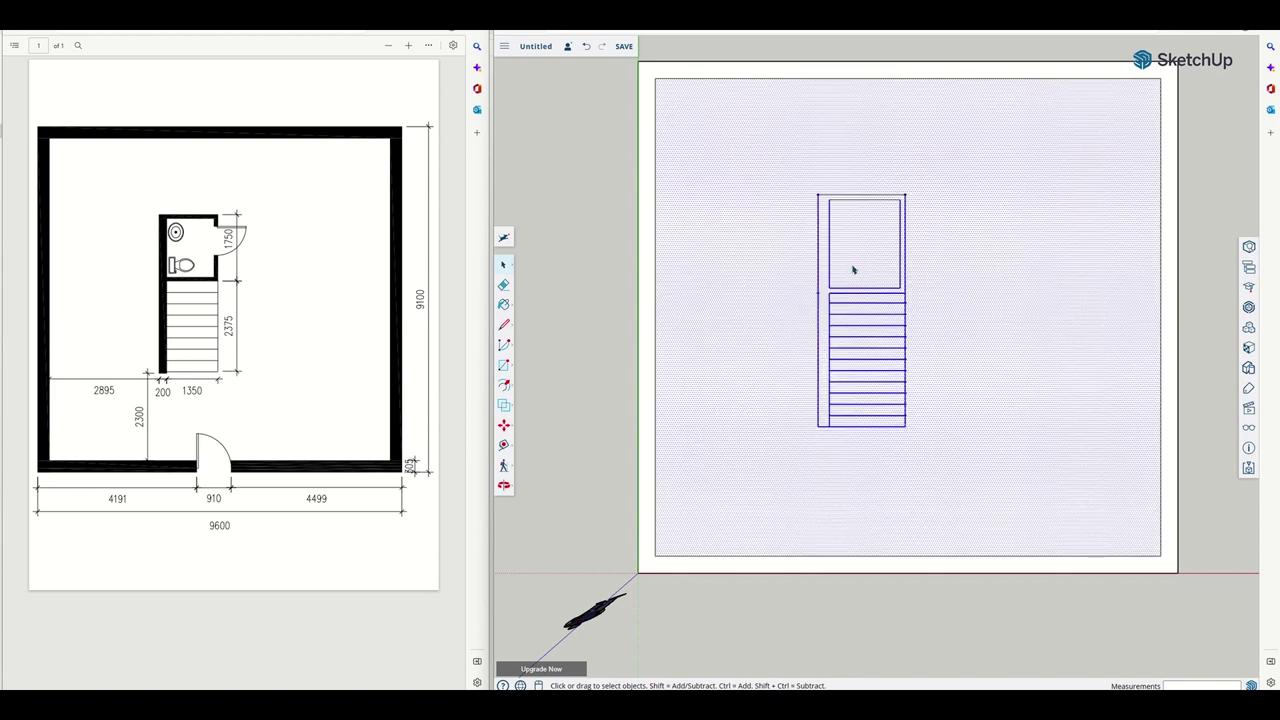
pyautogui.click(795, 271)
pyautogui.click(652, 106)
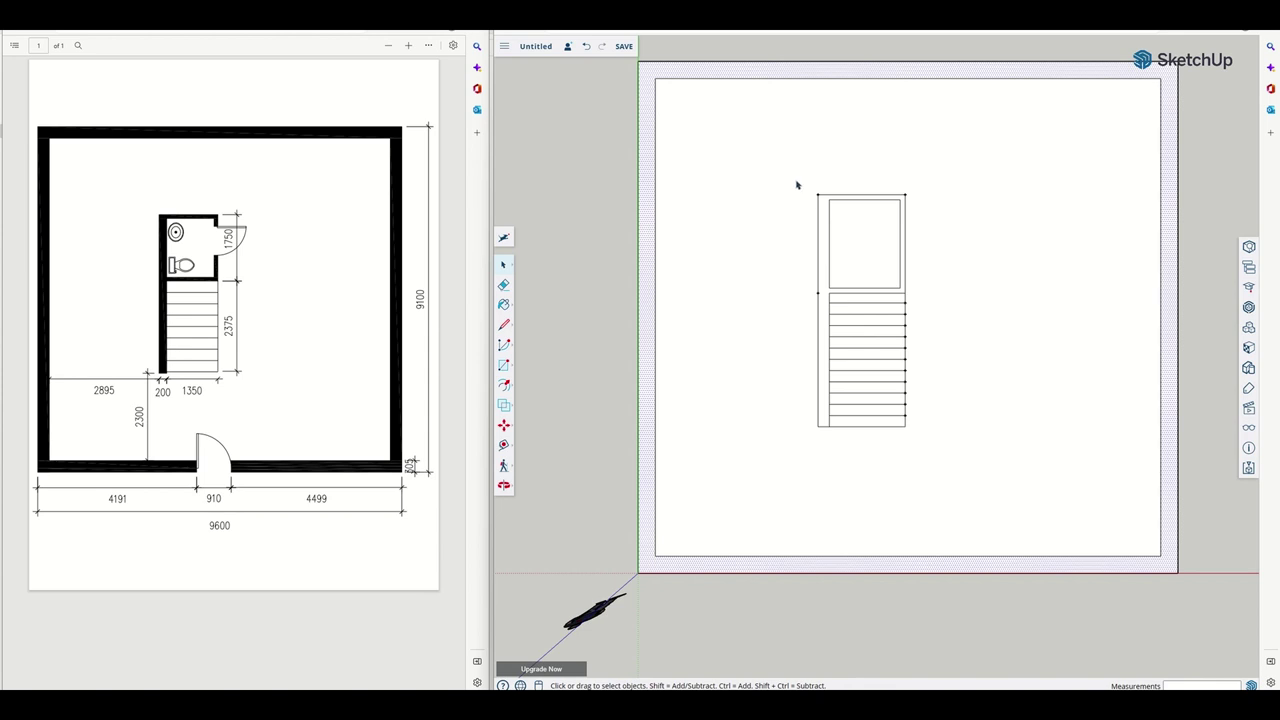
pyautogui.moveTo(734, 160); pyautogui.dragTo(930, 270)
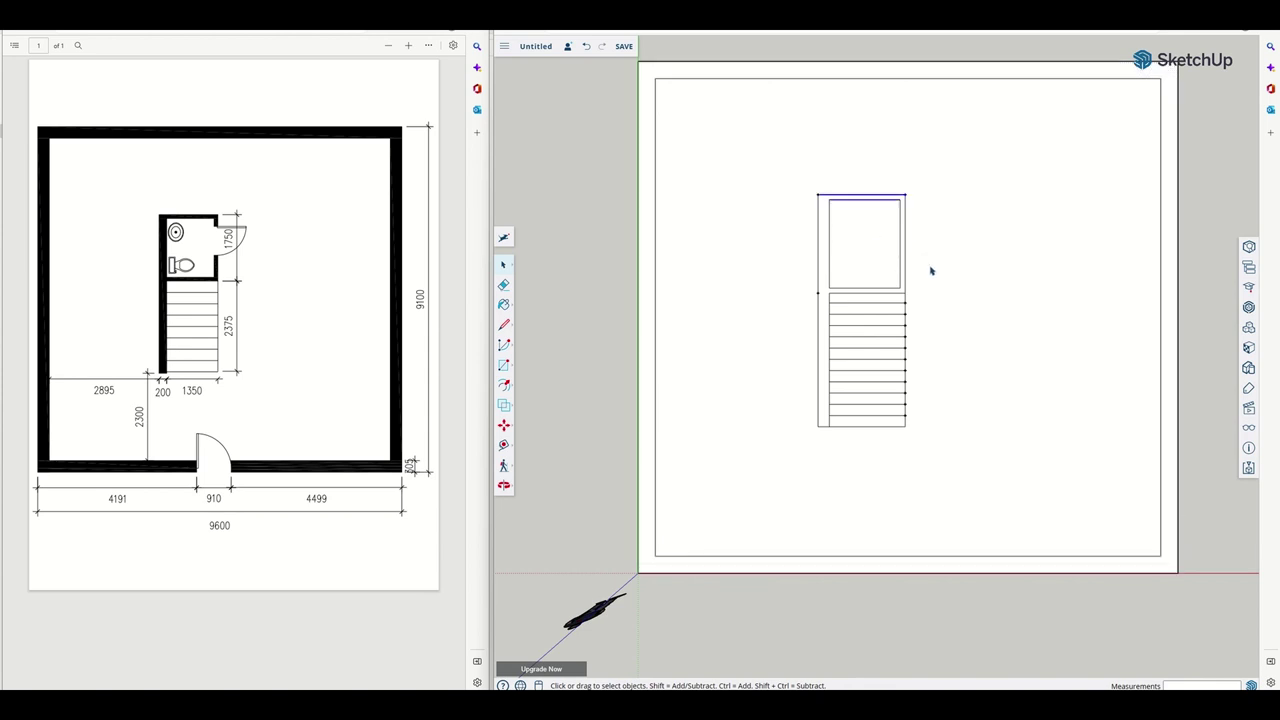
pyautogui.click(759, 160)
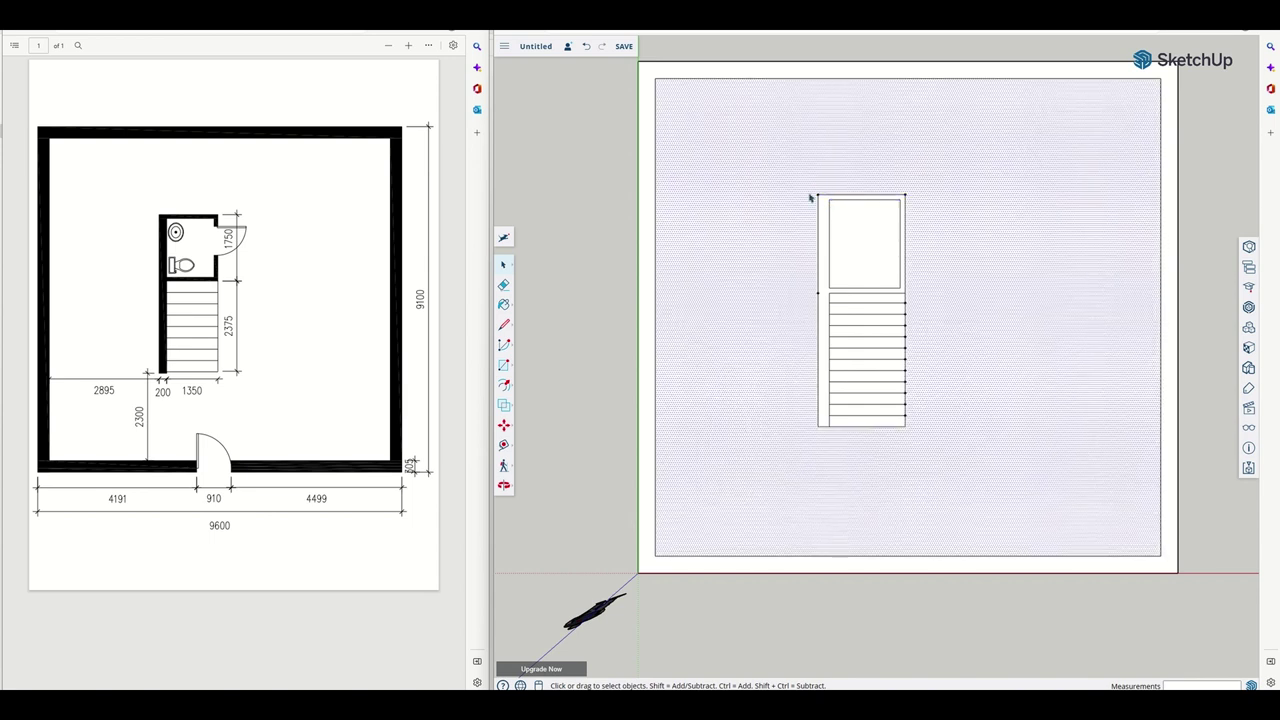
pyautogui.click(790, 73)
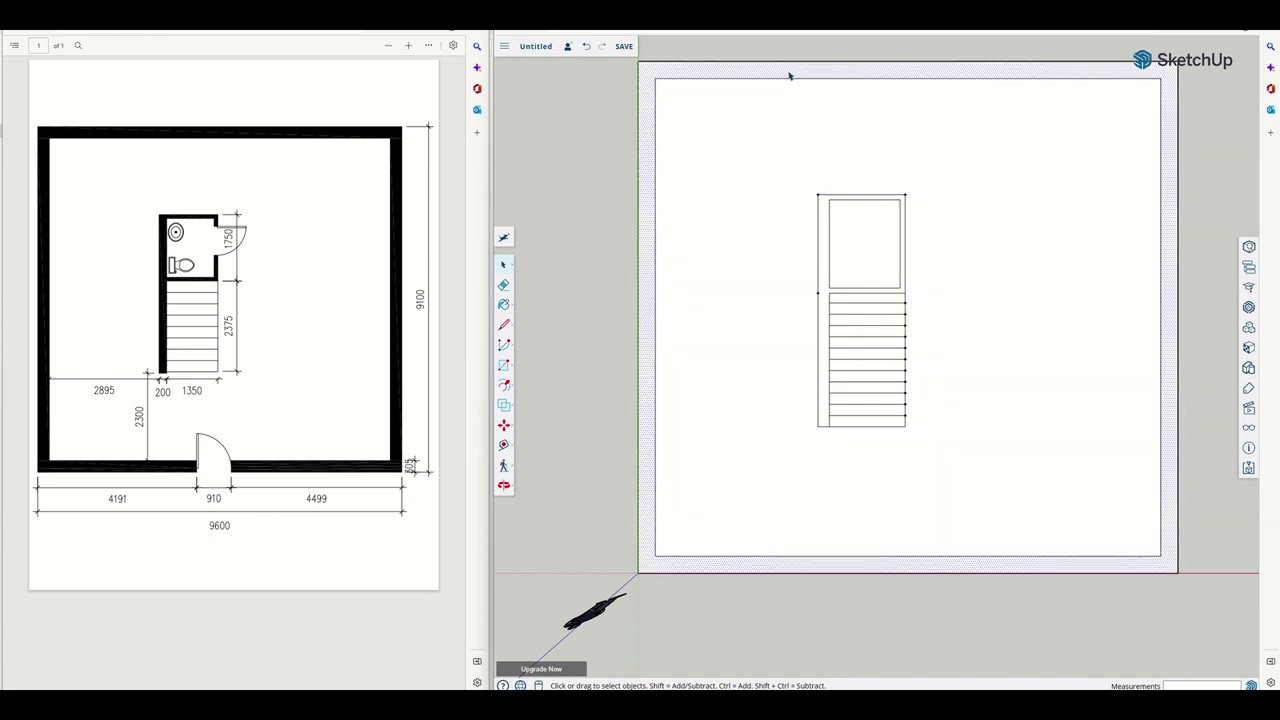
pyautogui.moveTo(810, 182); pyautogui.dragTo(818, 300)
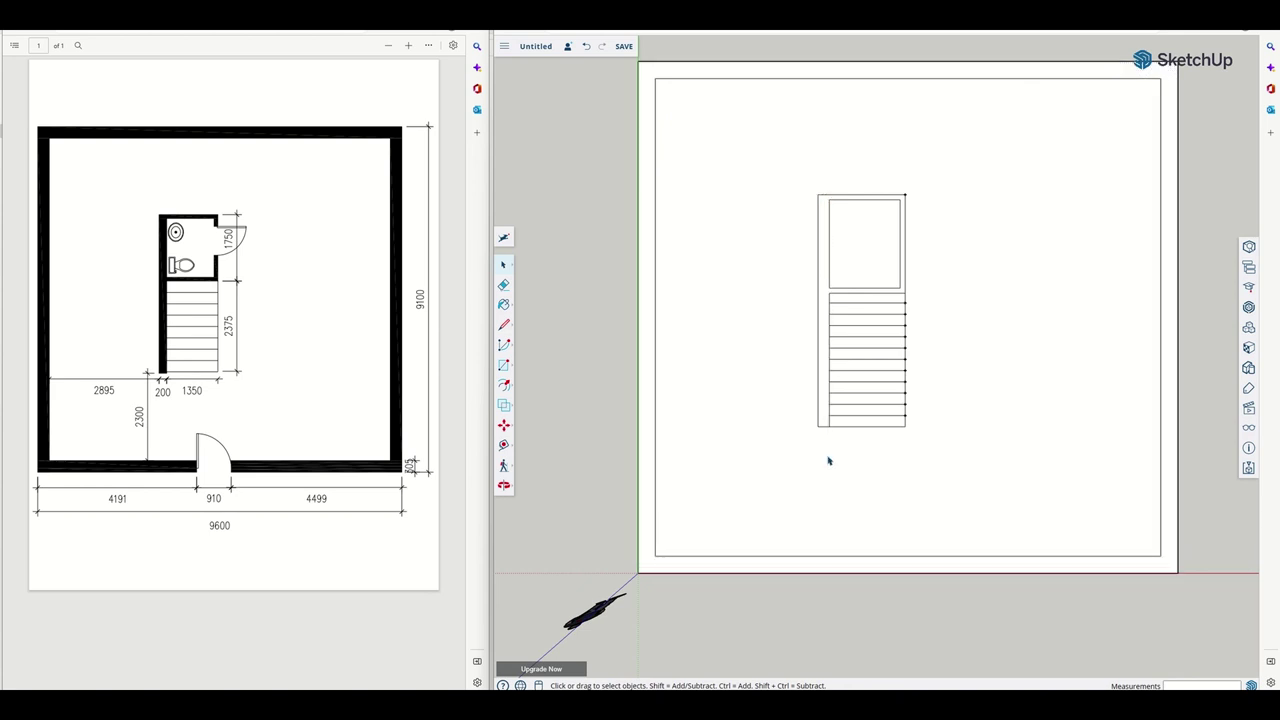
pyautogui.click(914, 308)
pyautogui.moveTo(901, 302); pyautogui.dragTo(908, 420)
pyautogui.press('Delete')
# Redraw the stair's top and right edges to close its outline
pyautogui.press('l')
pyautogui.click(818, 195)
pyautogui.click(905, 195)
pyautogui.click(905, 427)
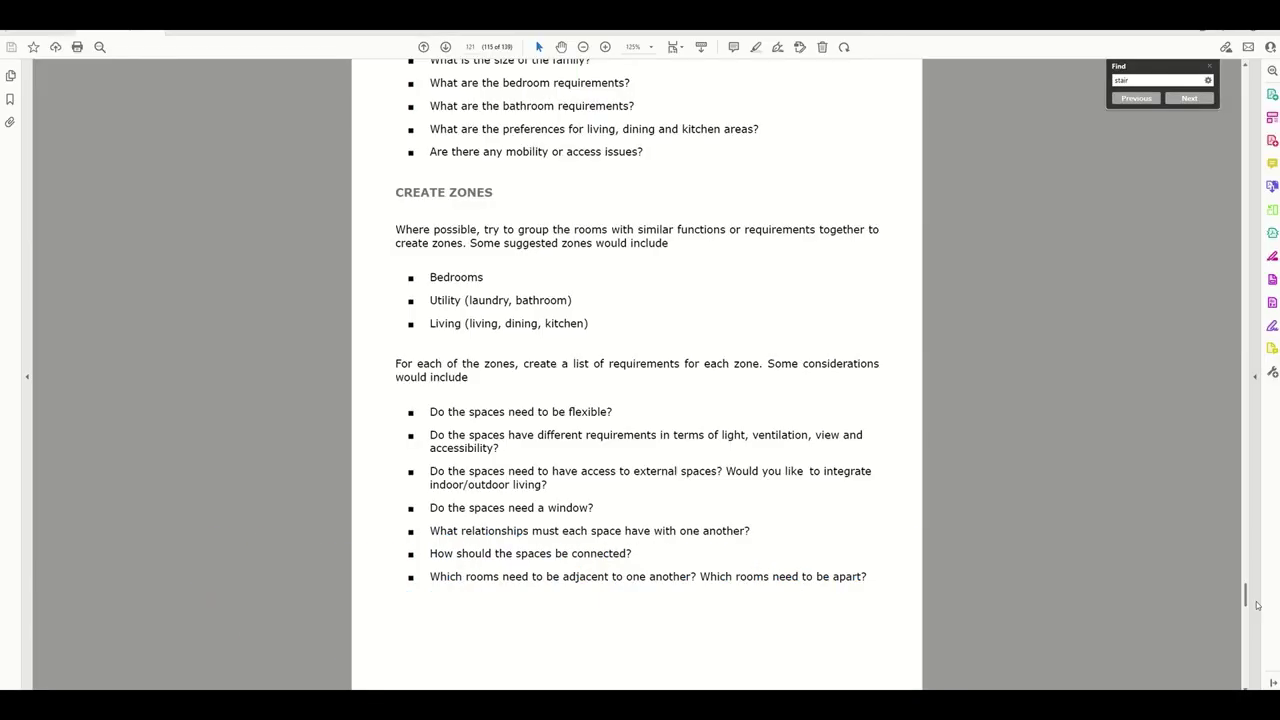
# Inspect the bubble diagram with LOUNGE, DINING and KIT zones, then deselect it
pyautogui.scroll(-10, 1257, 613)
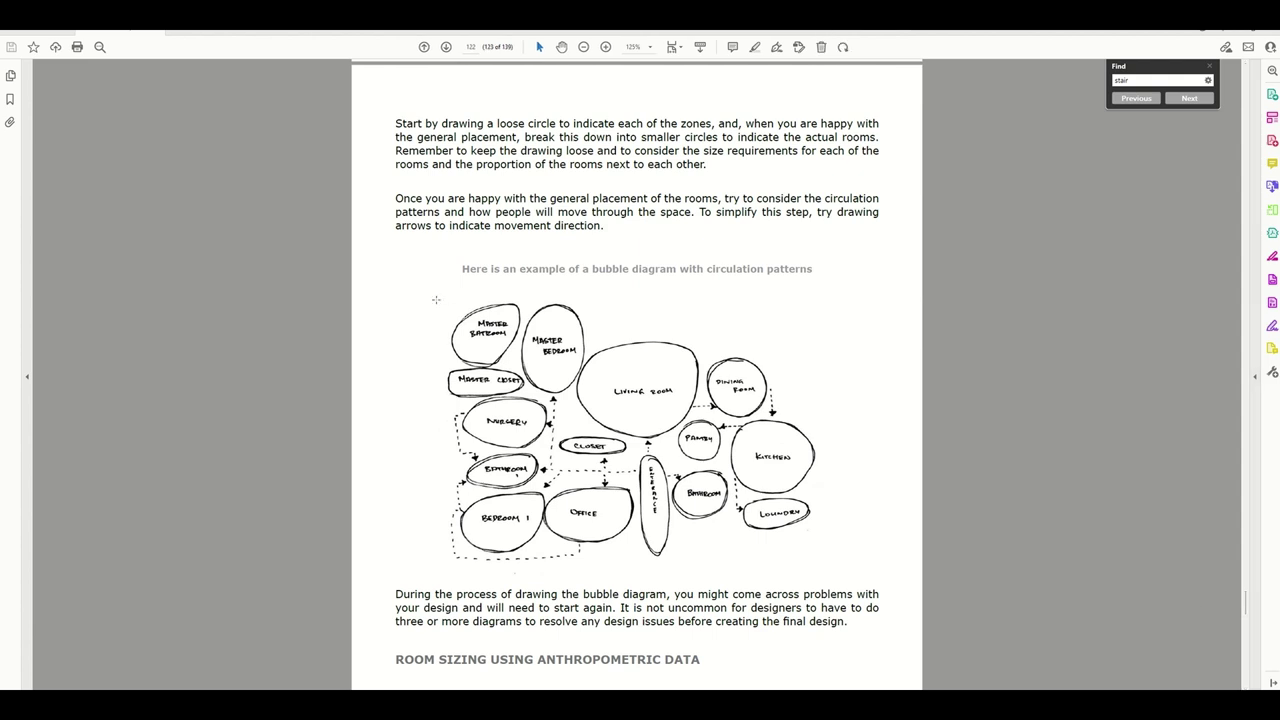
pyautogui.moveTo(436, 299); pyautogui.dragTo(855, 566)
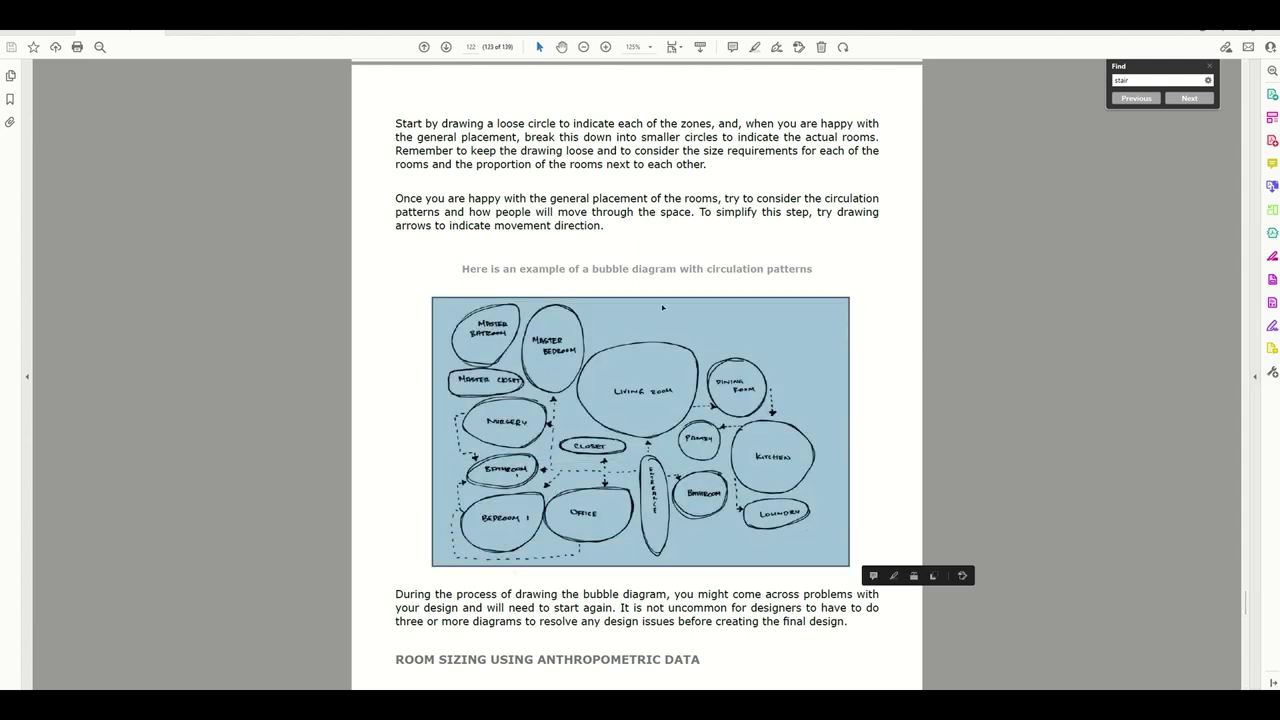
pyautogui.click(597, 292)
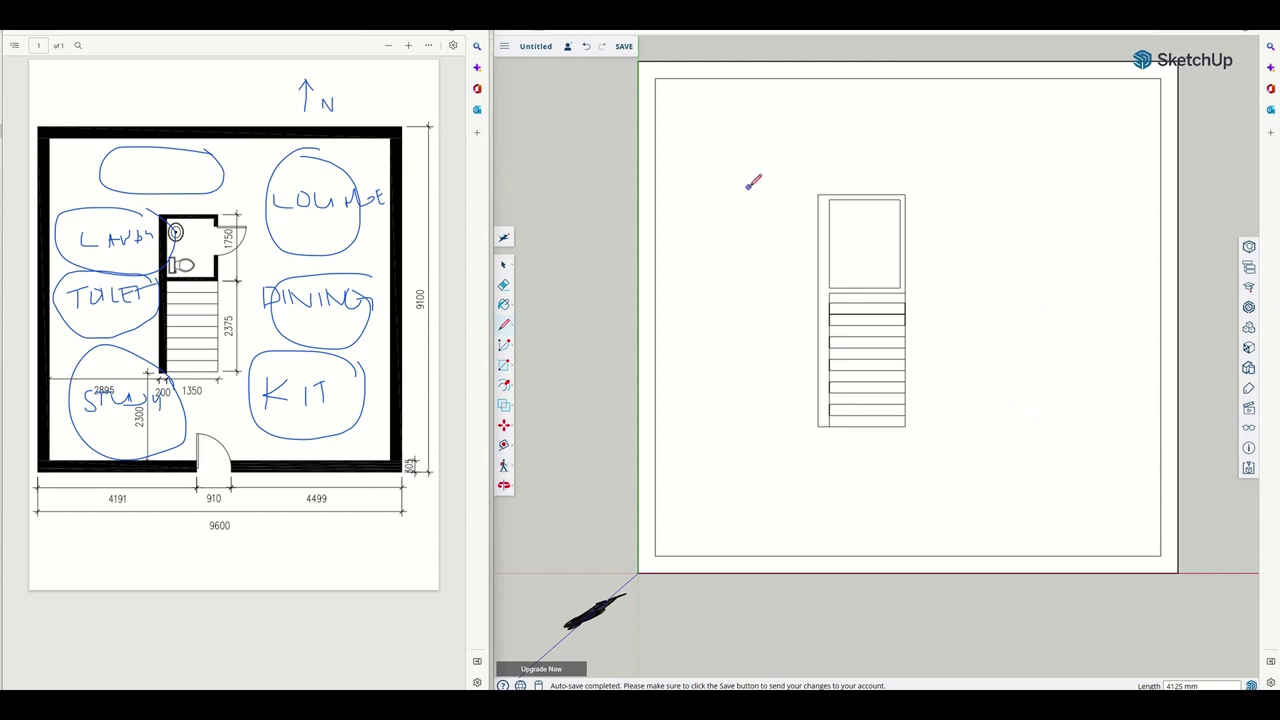
# Open the Save To panel from the 'Untitled' model name
pyautogui.click(537, 48)
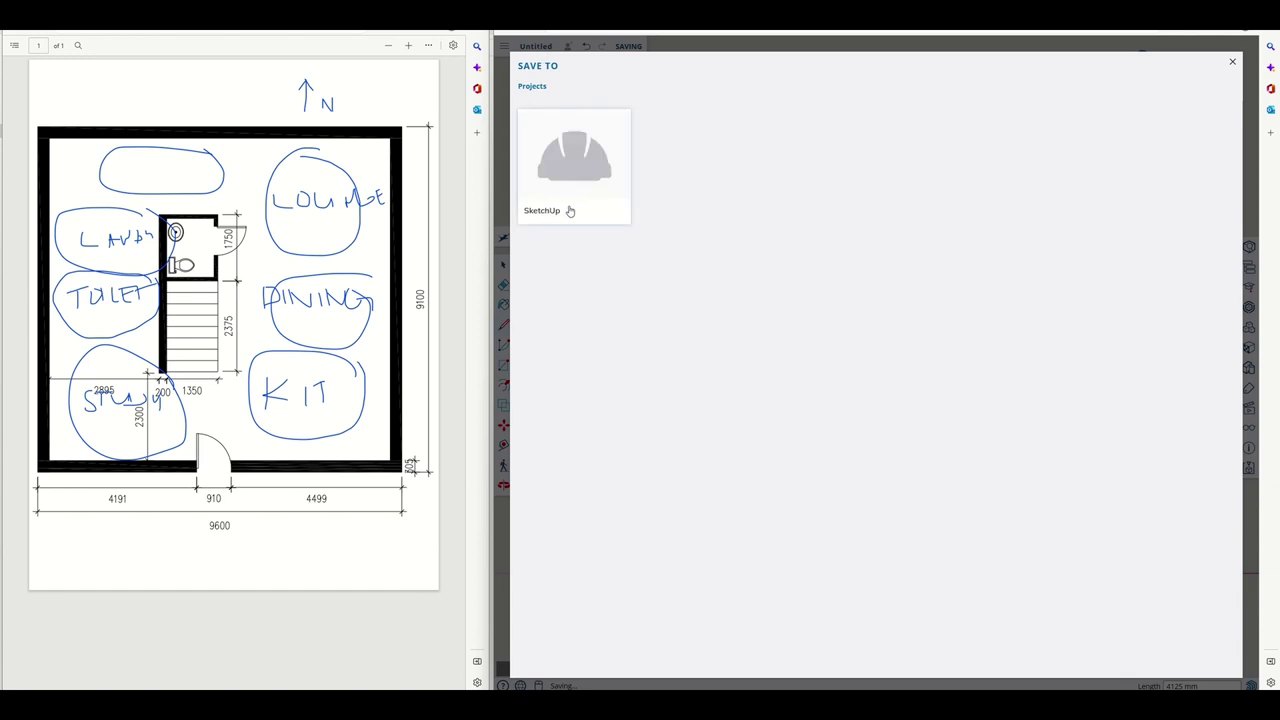
# Create a new 'Module 4' folder inside the SketchUp project
pyautogui.click(563, 212)
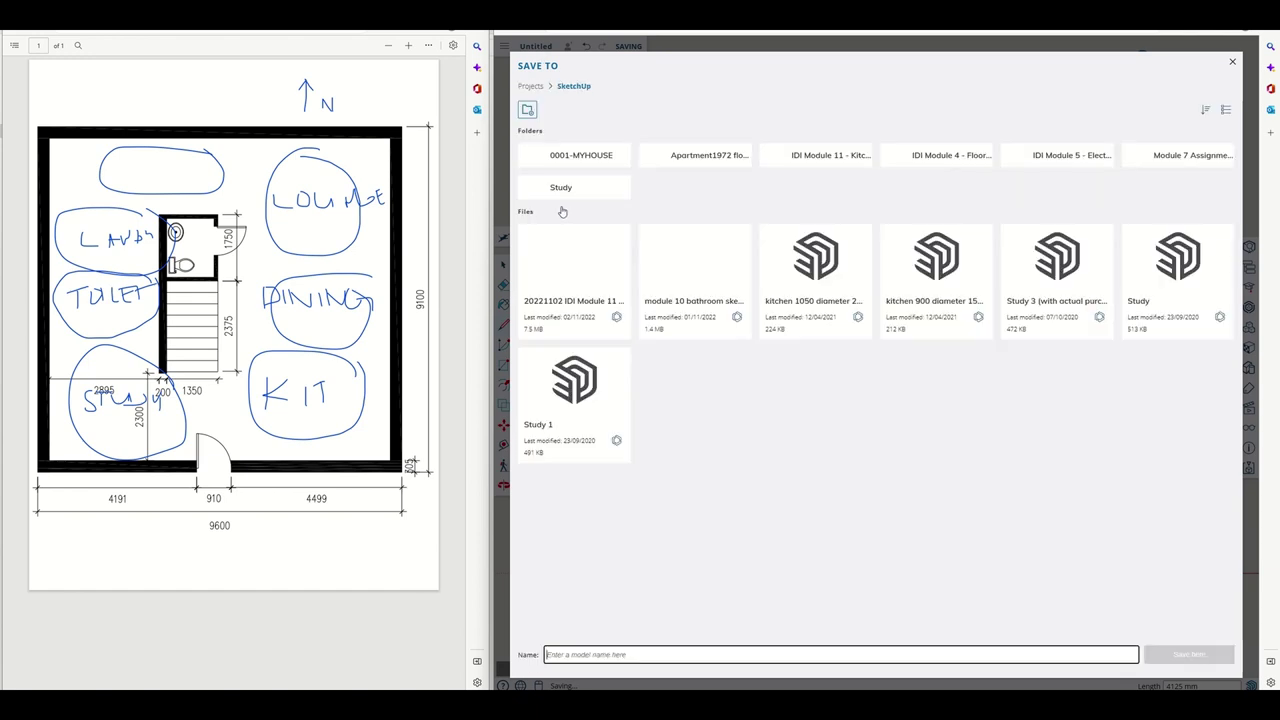
pyautogui.click(528, 109)
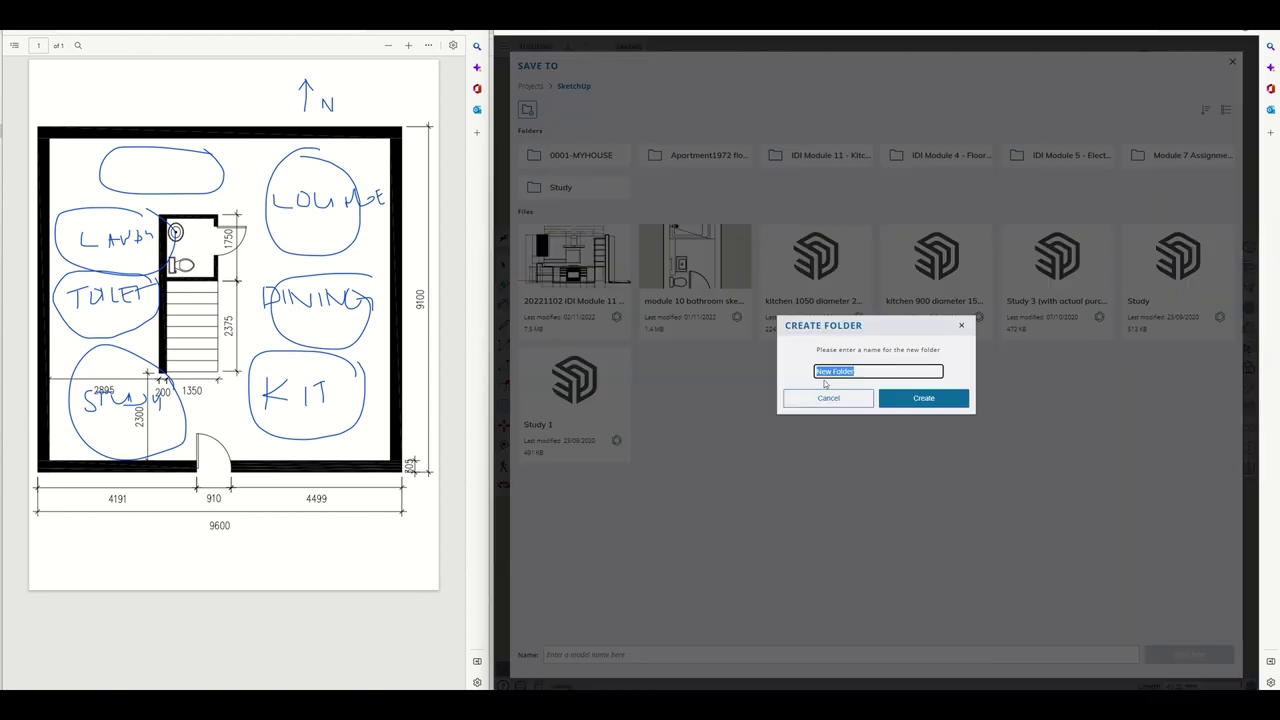
pyautogui.write('Module 4')
pyautogui.click(944, 403)
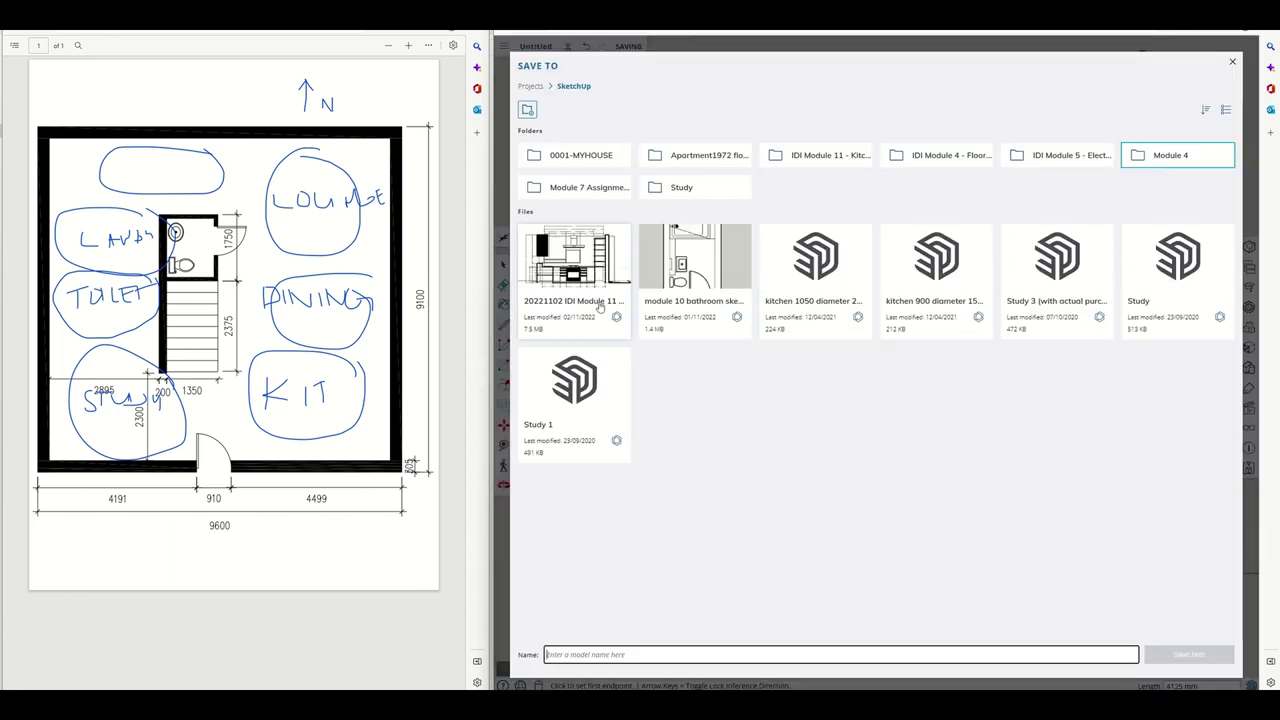
# Save the model in Module 4 as '20221222 Mod 4 Floor plan template'
pyautogui.click(1176, 157)
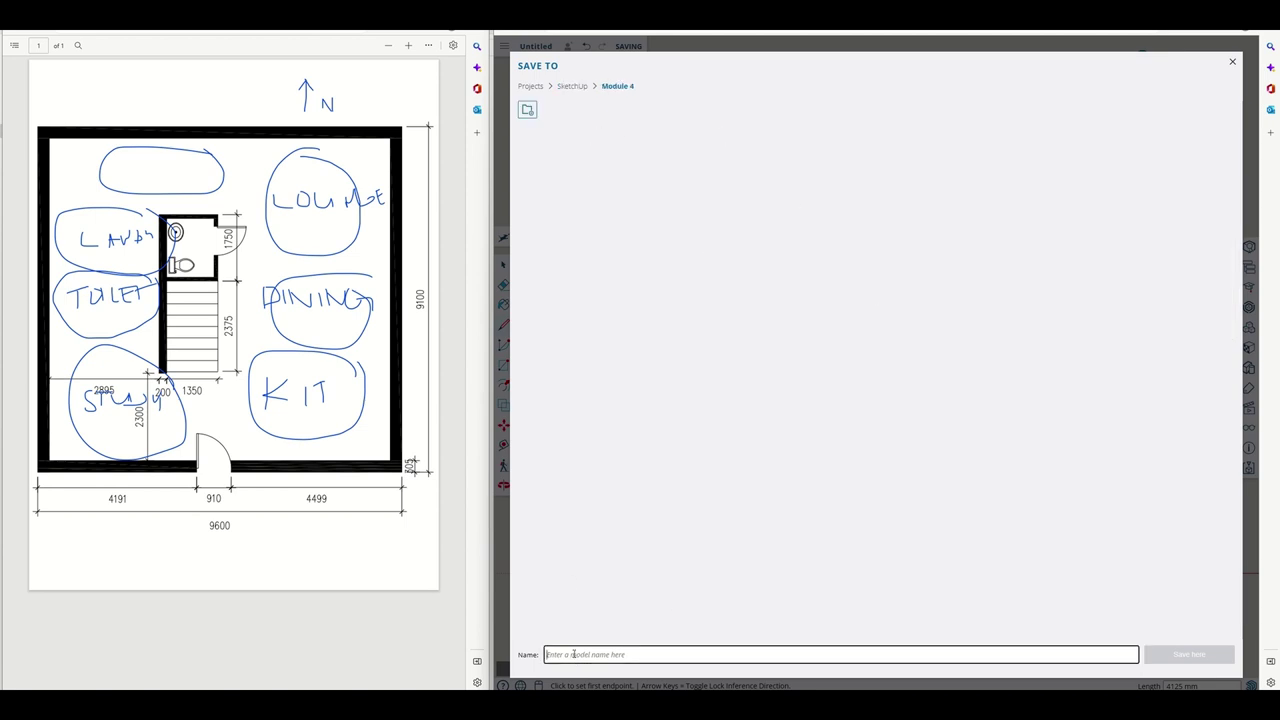
pyautogui.write('20221222 Mod 4 Floor')
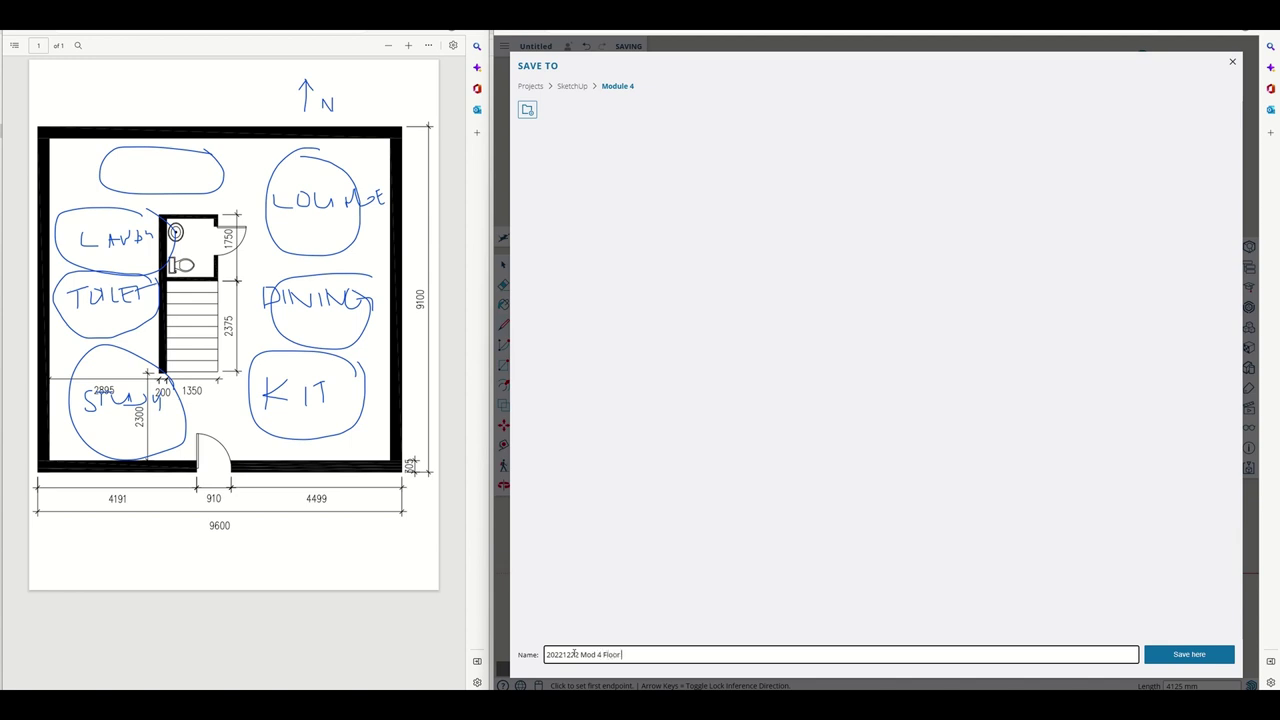
pyautogui.write('lan template')
pyautogui.click(1189, 656)
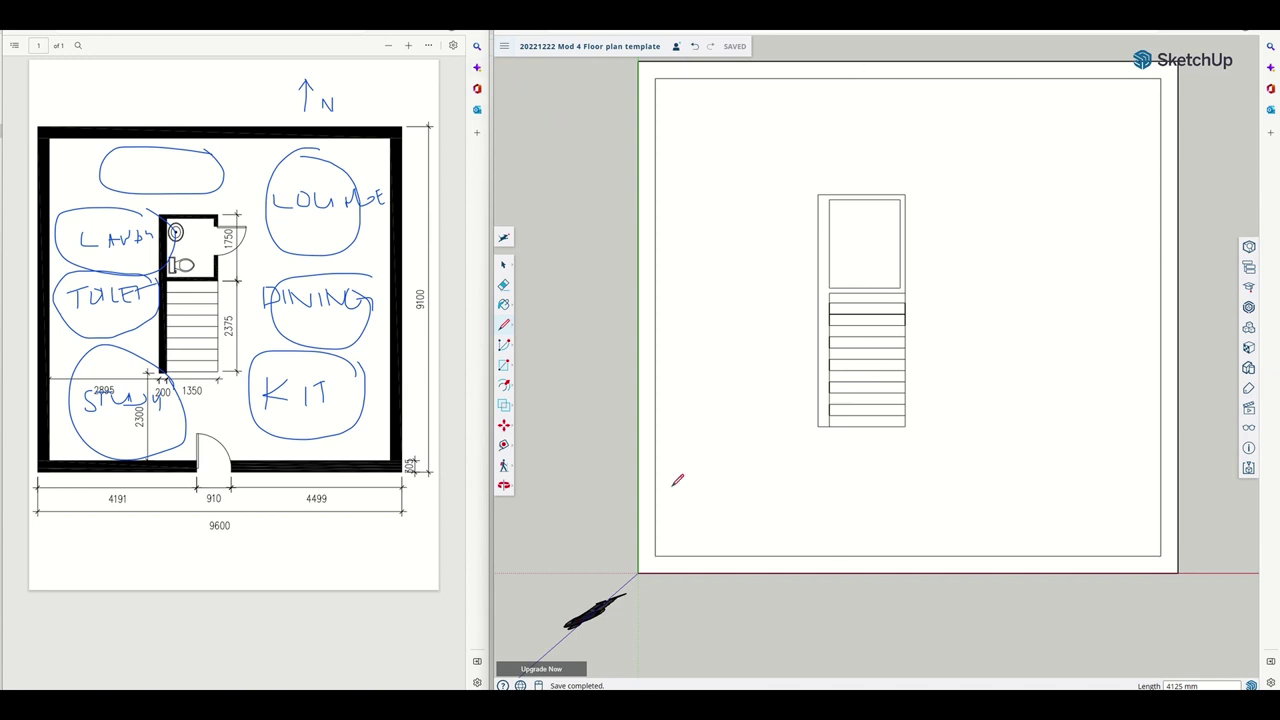
# Save As a copy in SketchUp > Module 4 named '20221222 Mod 4 Option 1 Floor Plan'
pyautogui.click(505, 48)
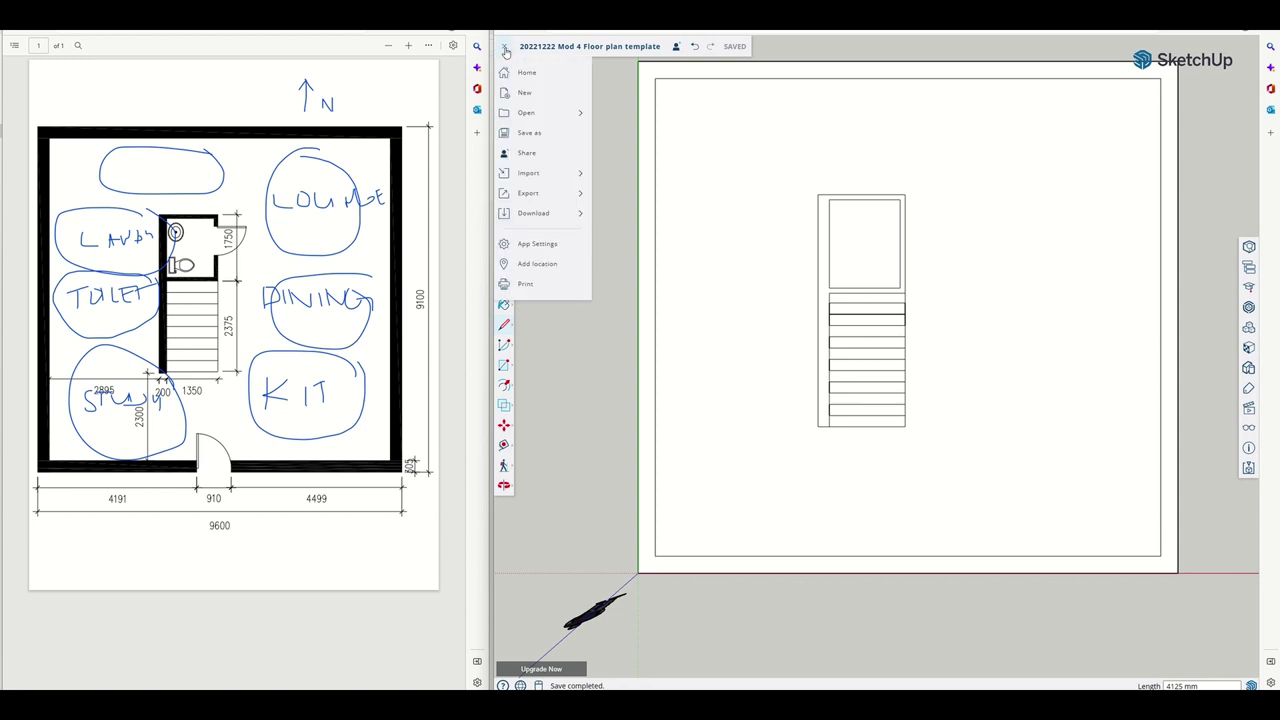
pyautogui.click(531, 140)
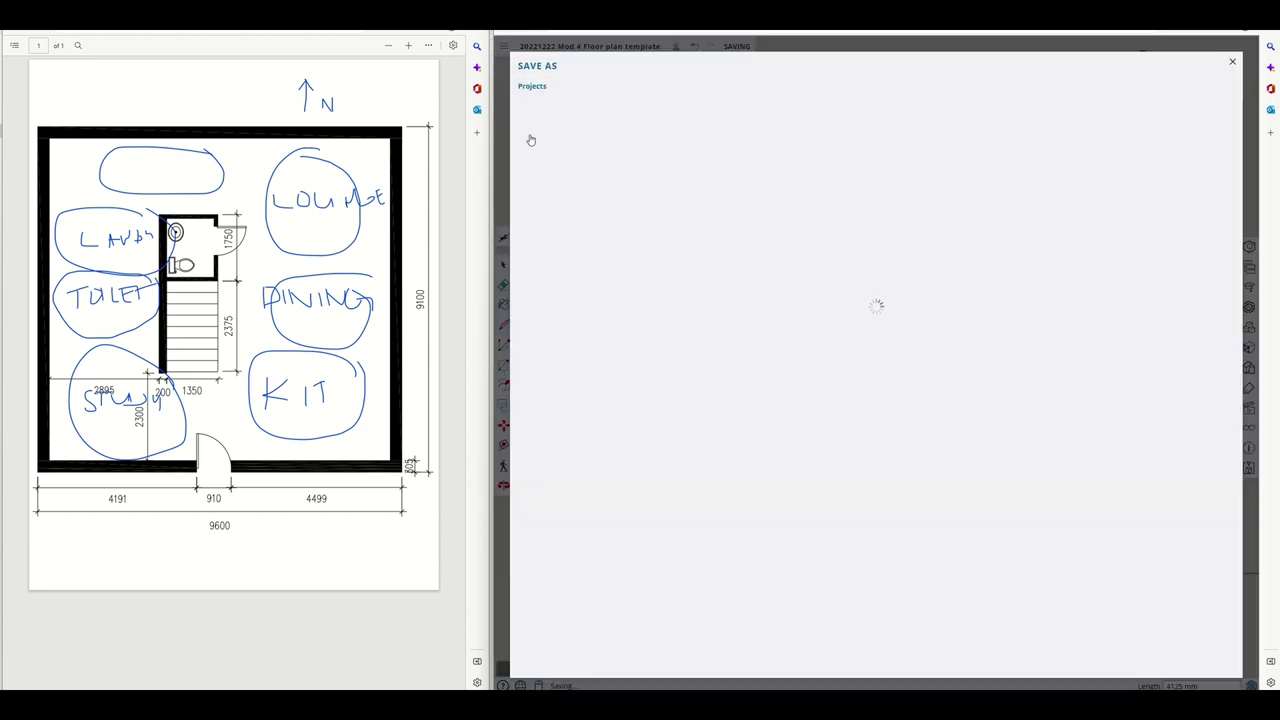
pyautogui.click(578, 204)
pyautogui.click(1188, 157)
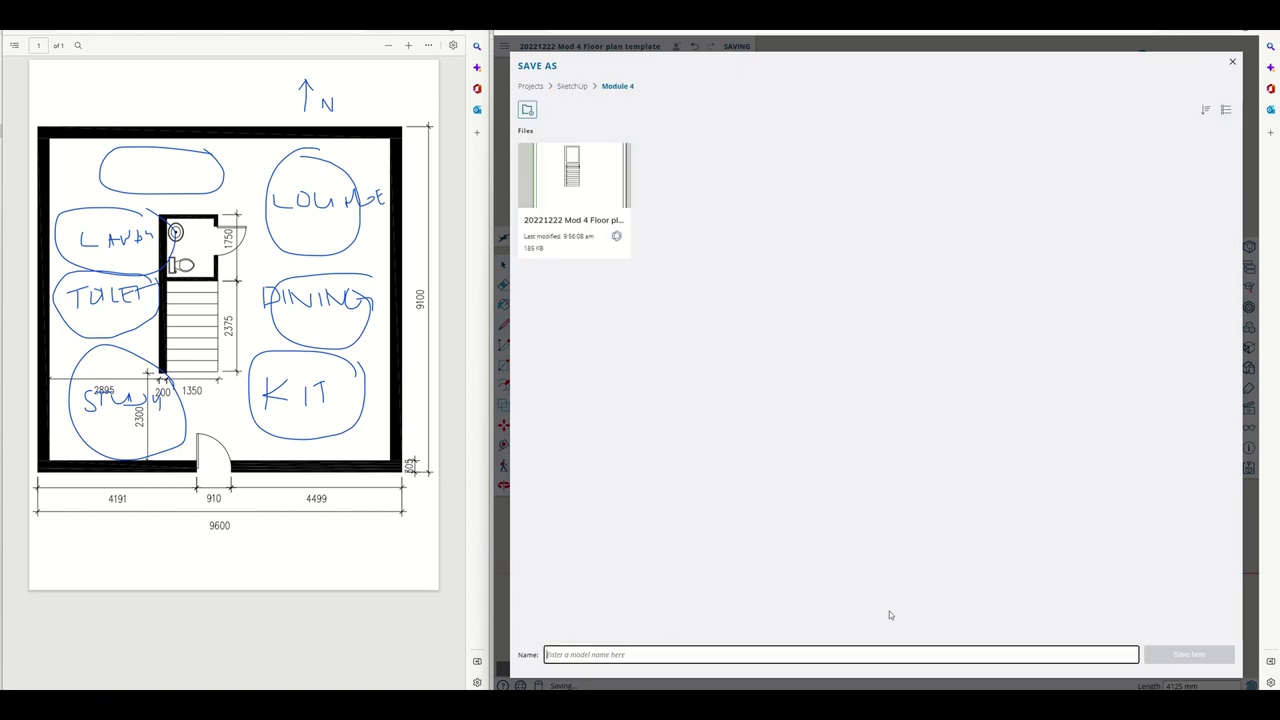
pyautogui.write('2022122')
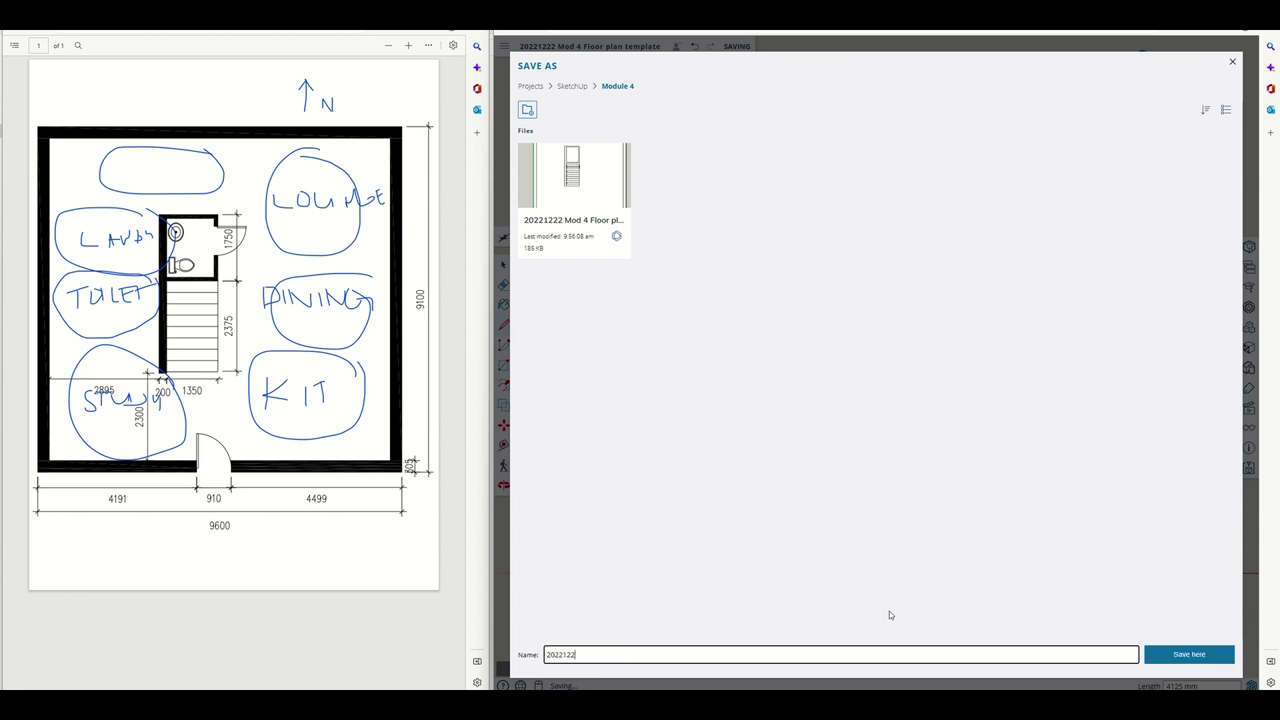
pyautogui.write('2 Mod 4')
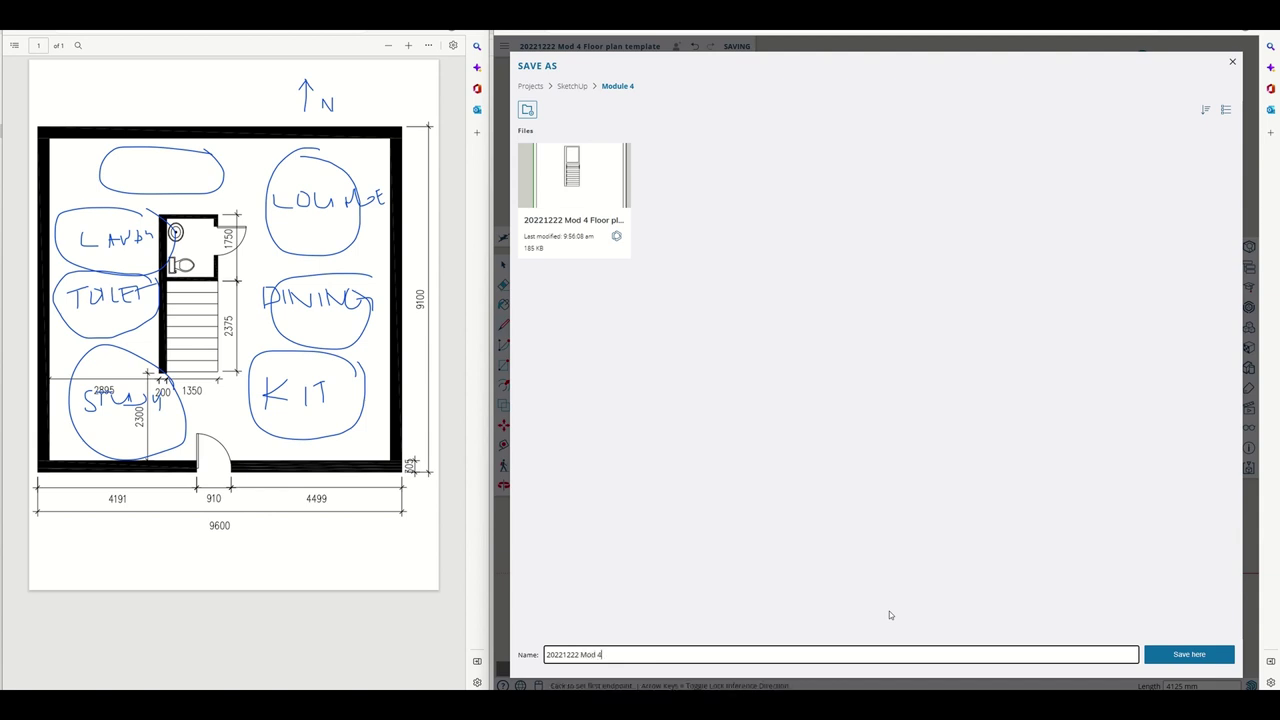
pyautogui.write(' Optinop')
pyautogui.press('BackSpace')
pyautogui.press('BackSpace')
pyautogui.write('on 1 Floor Plan')
pyautogui.click(1189, 654)
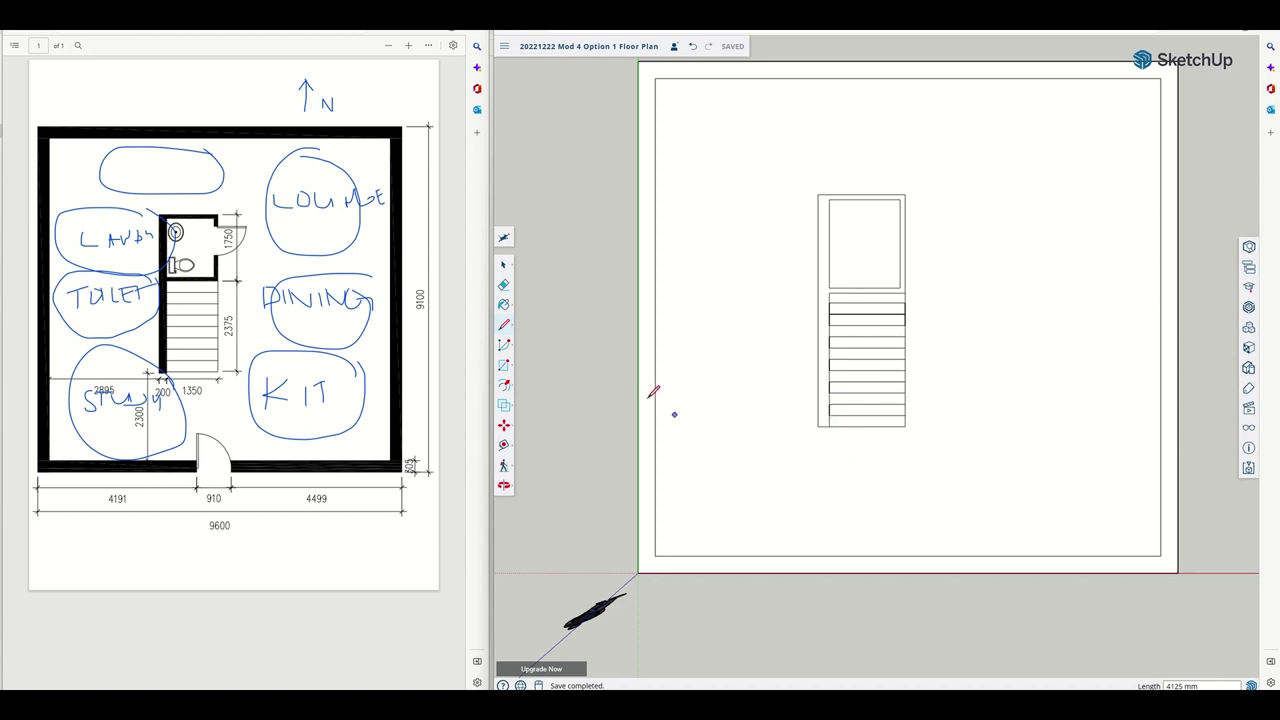
# Draw a thin 2300 × 200 mm rectangle from the stair's bottom-left corner down to the inner wall
pyautogui.click(503, 364)
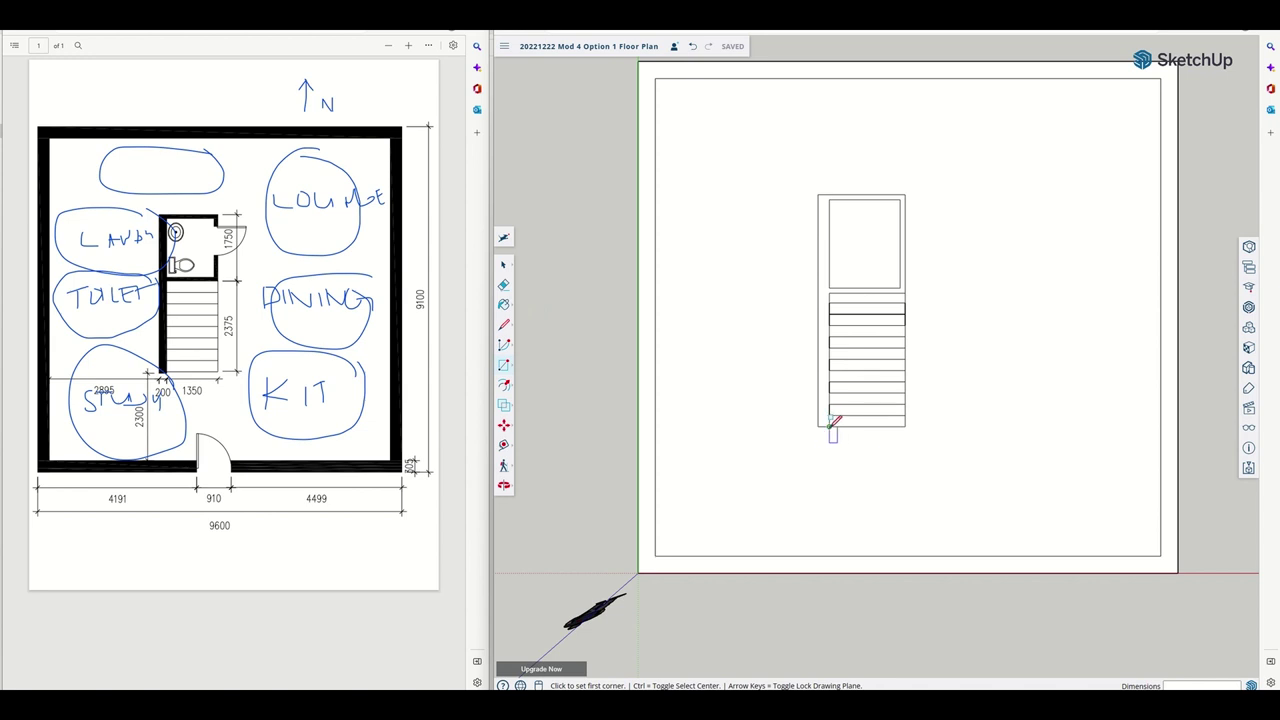
pyautogui.click(818, 426)
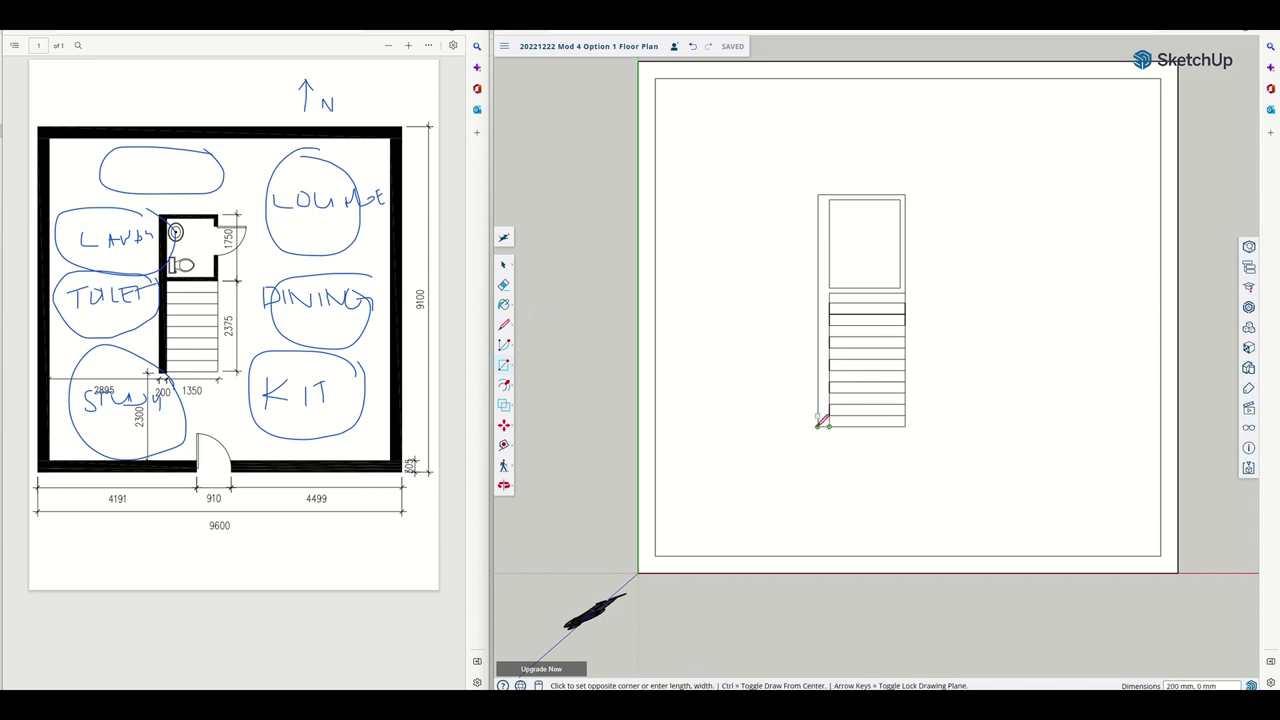
pyautogui.click(818, 554)
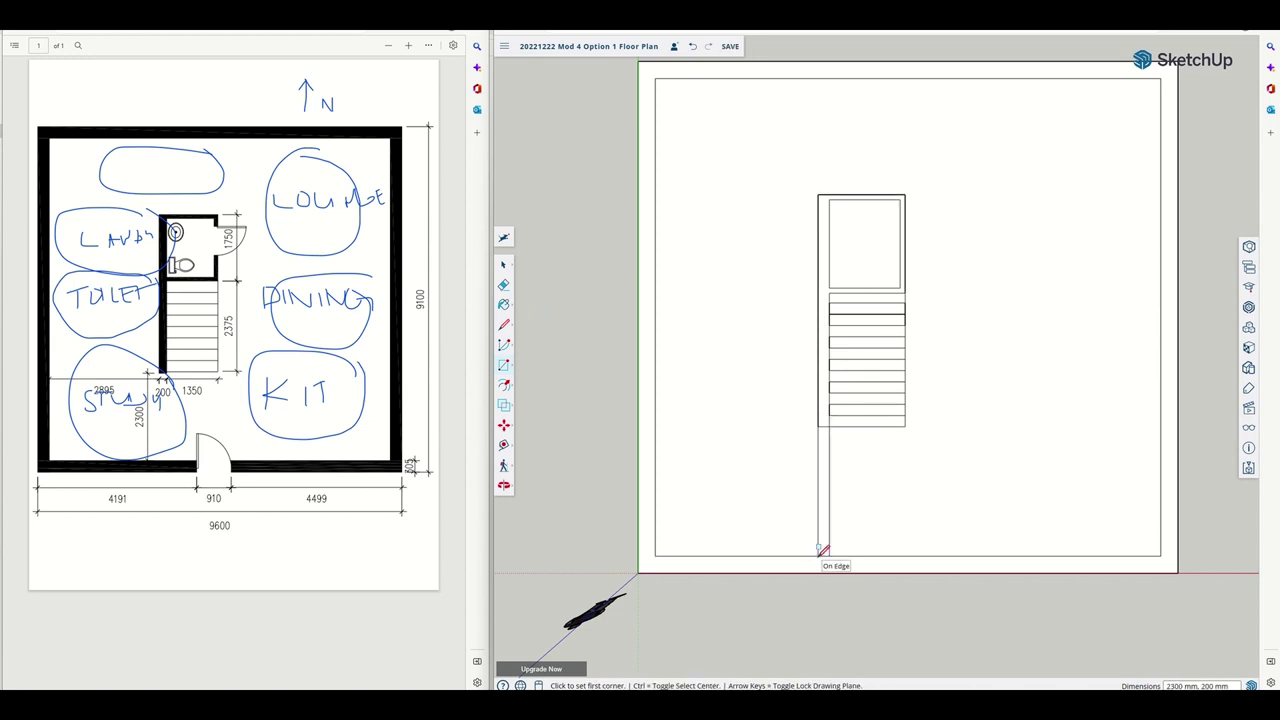
pyautogui.click(504, 447)
pyautogui.click(528, 387)
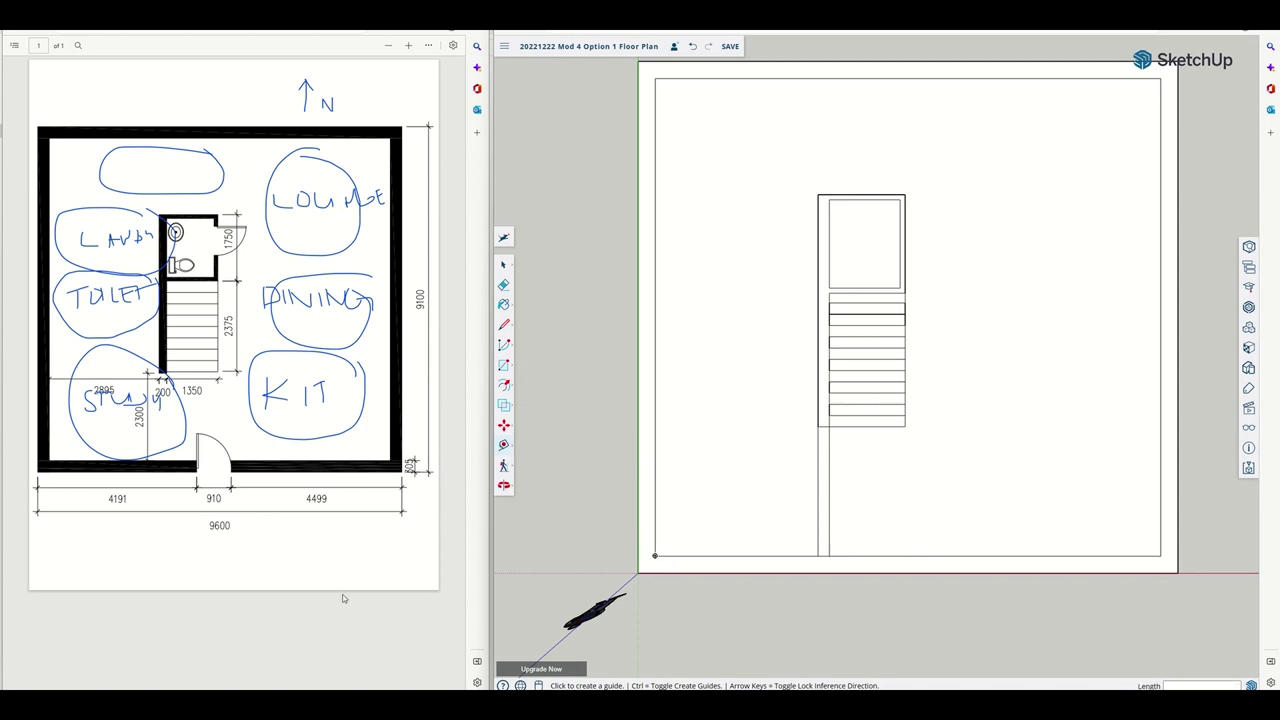
# Place a guide 4191 mm from the bottom-left corner and draw the first door edge across the wall
pyautogui.click(643, 566)
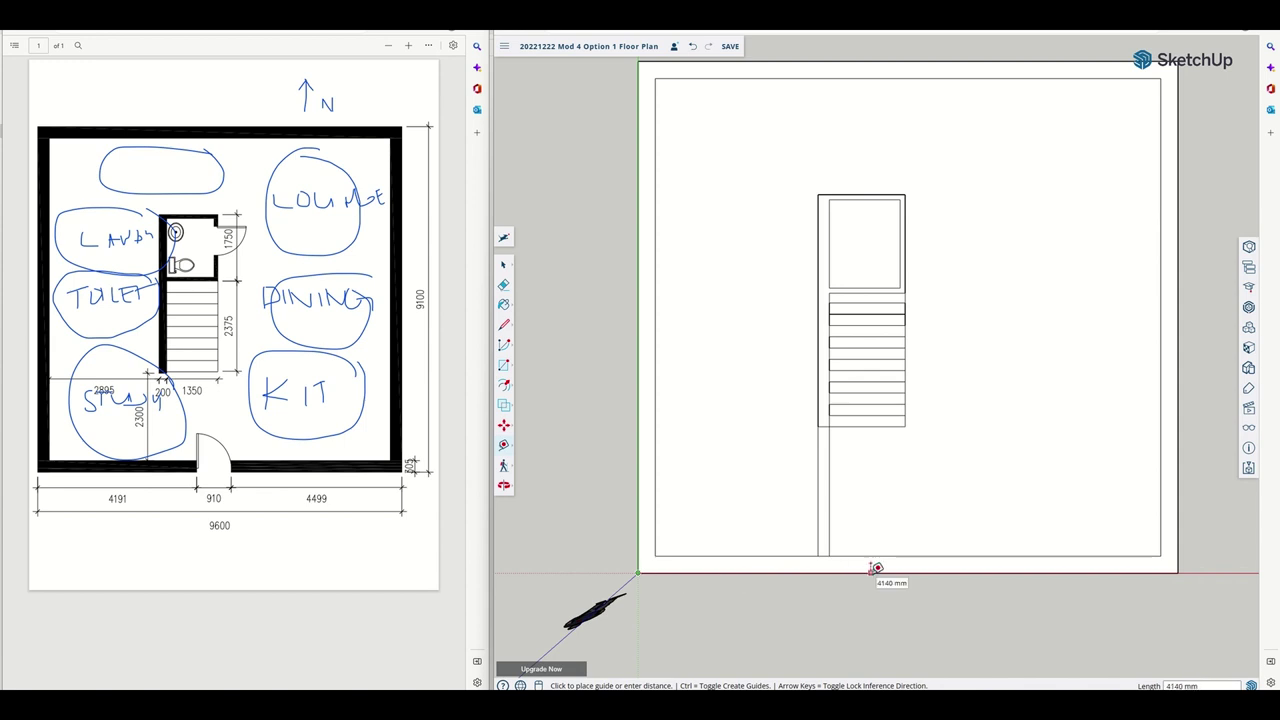
pyautogui.write('4191')
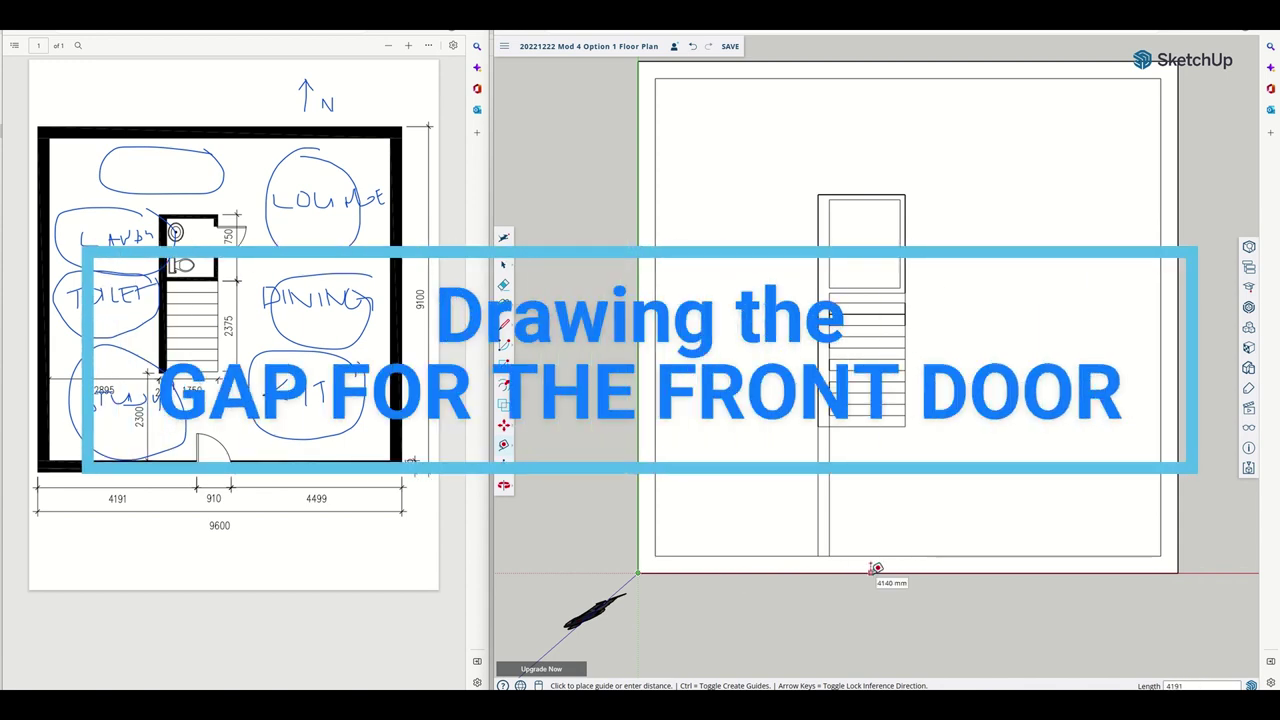
pyautogui.press('Return')
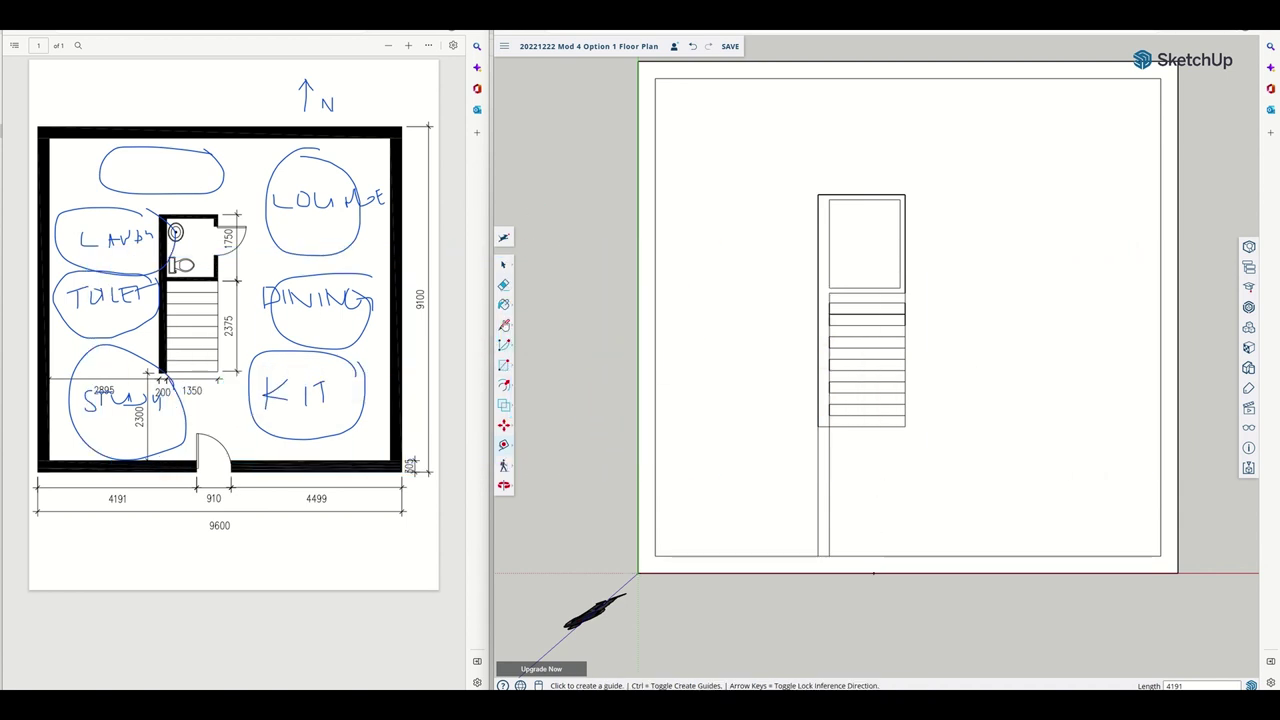
pyautogui.click(504, 325)
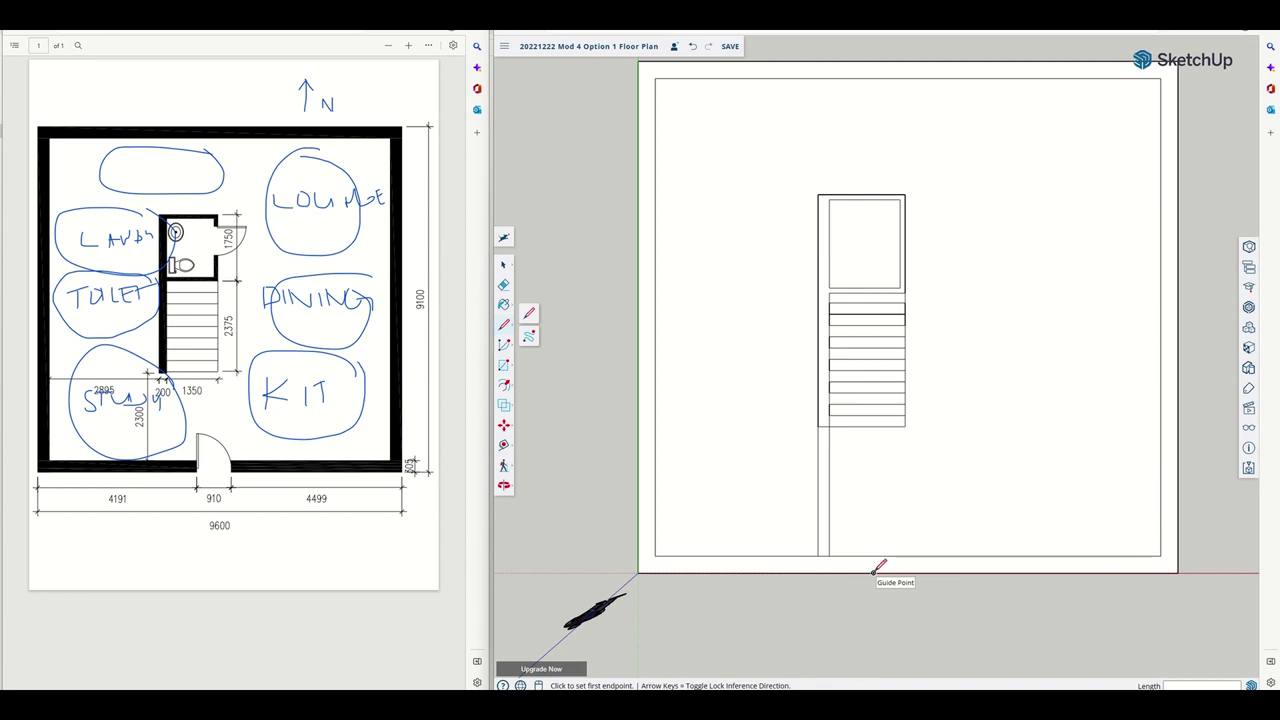
pyautogui.click(873, 572)
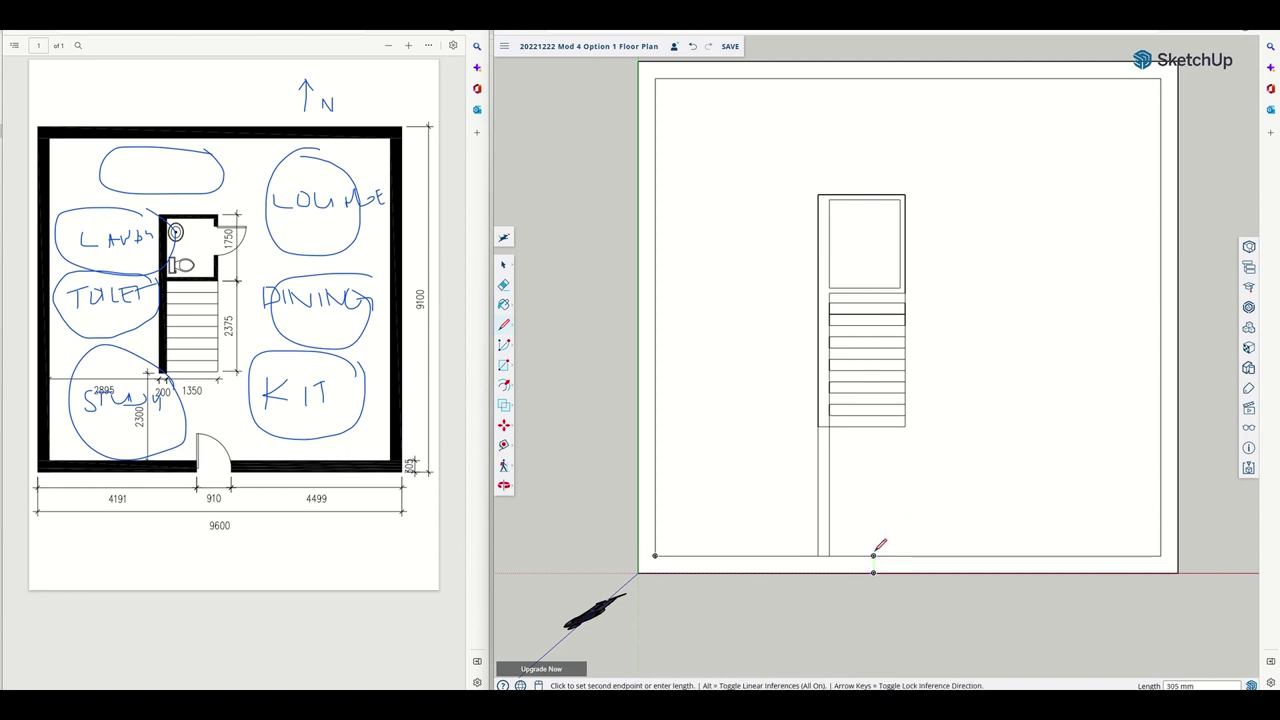
pyautogui.click(874, 555)
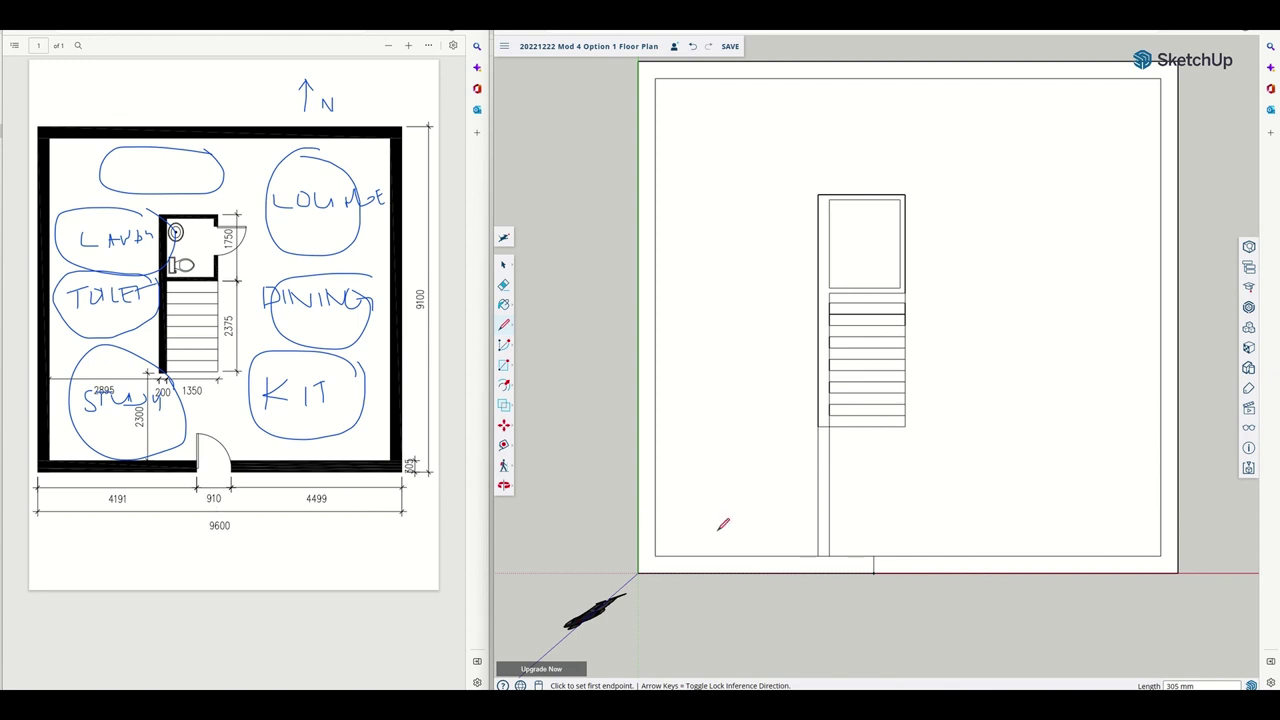
# Place a guide 910 mm further along and draw the second door edge across the wall
pyautogui.click(503, 444)
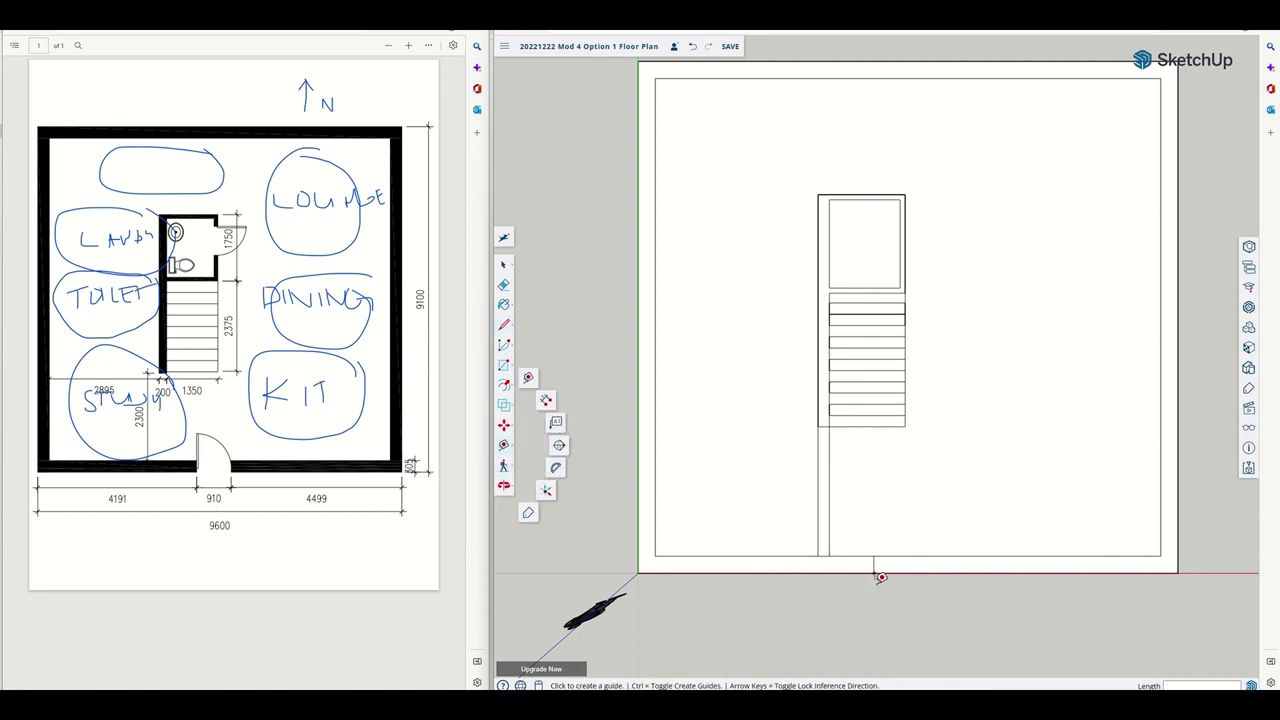
pyautogui.click(875, 569)
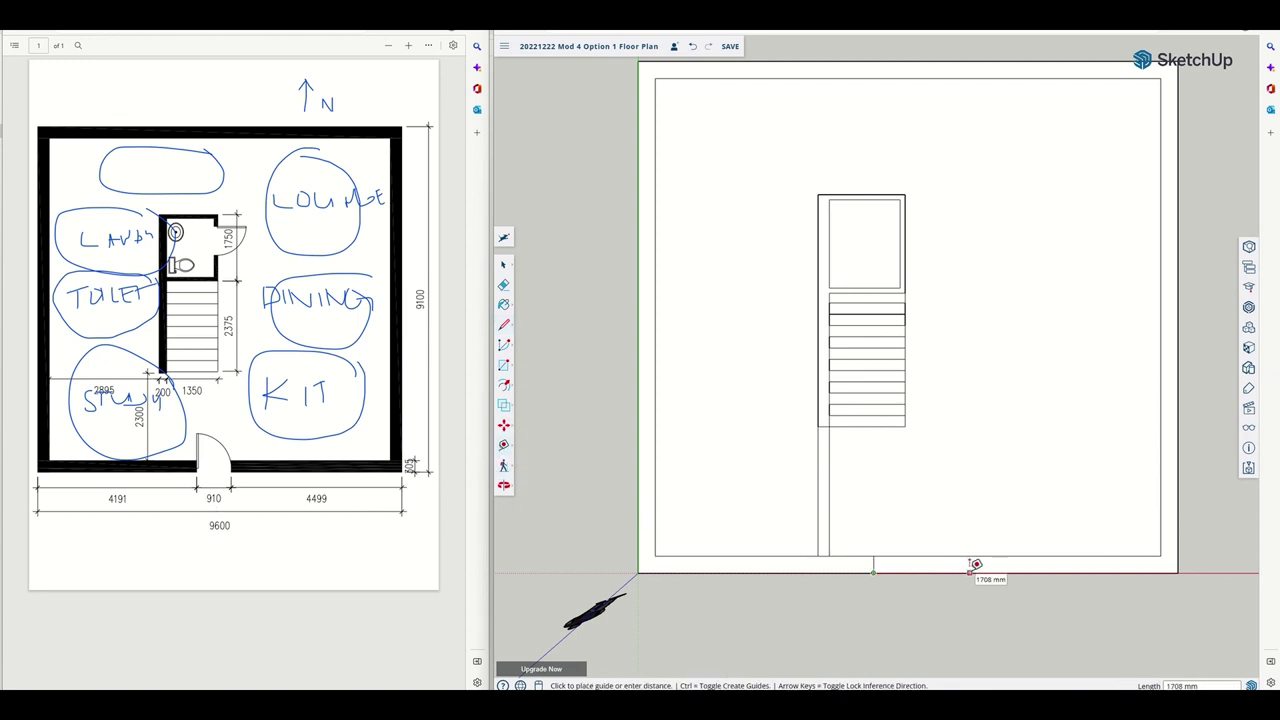
pyautogui.write('910')
pyautogui.press('Return')
pyautogui.click(504, 326)
pyautogui.click(926, 572)
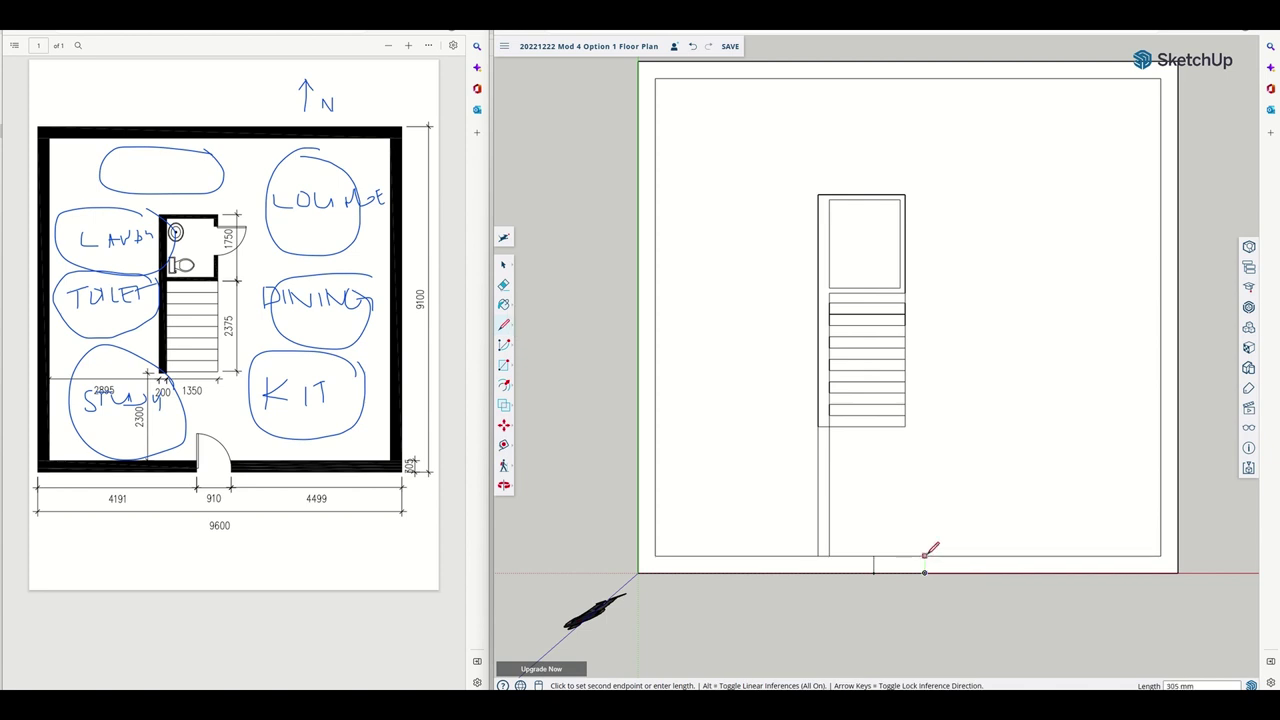
pyautogui.click(926, 556)
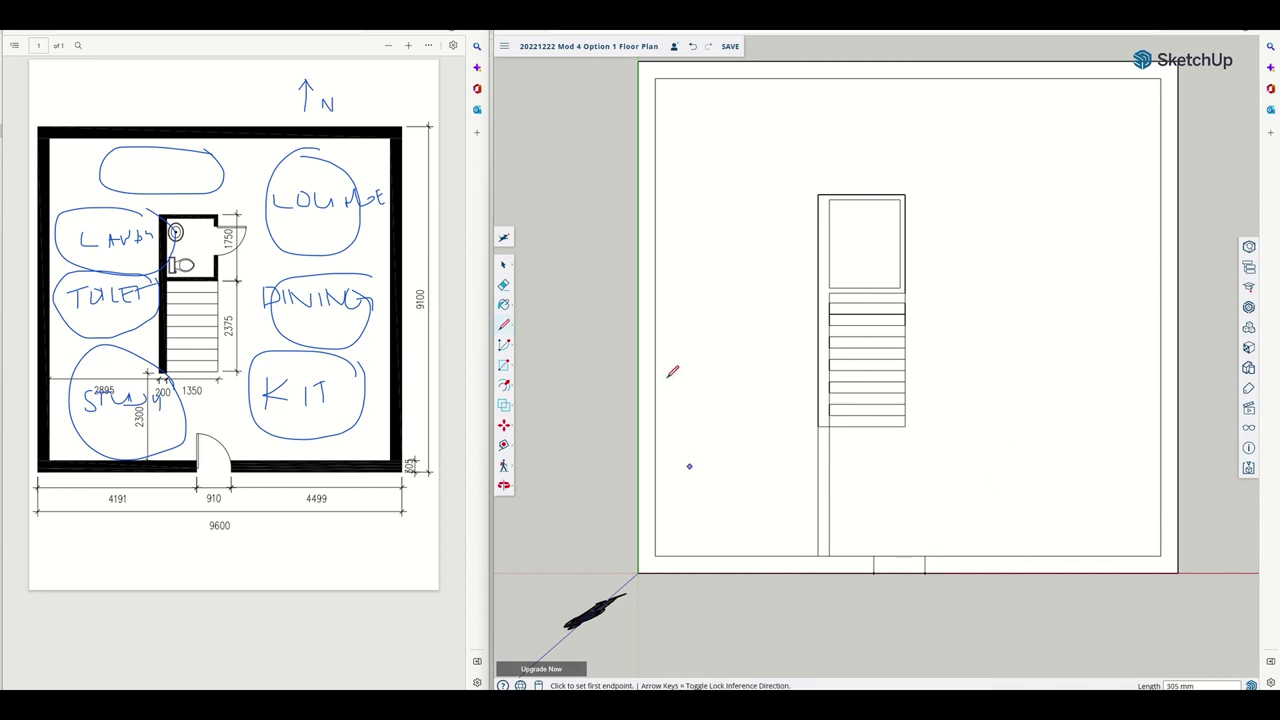
# Erase the wall edge across the doorway and fit the whole plan in view
pyautogui.click(502, 285)
pyautogui.click(905, 555)
pyautogui.scroll(-2, 731, 489)
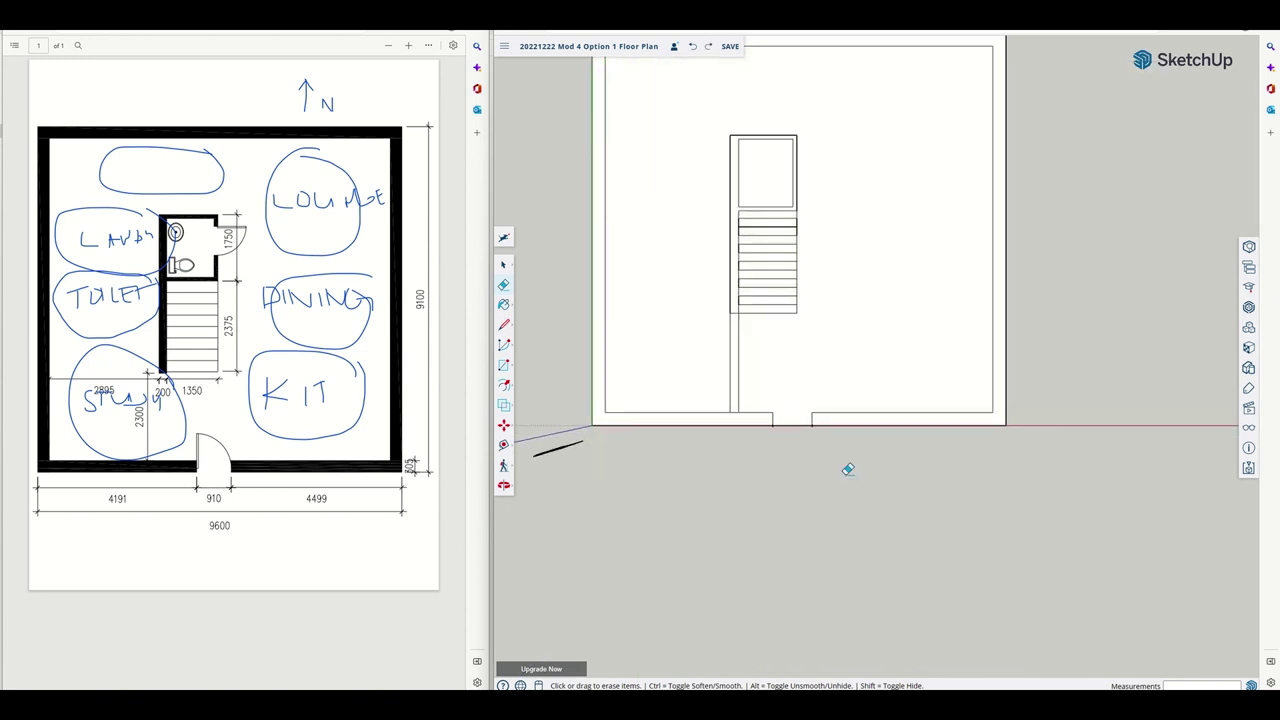
pyautogui.press('space')
pyautogui.hotkey('shift', 'z')
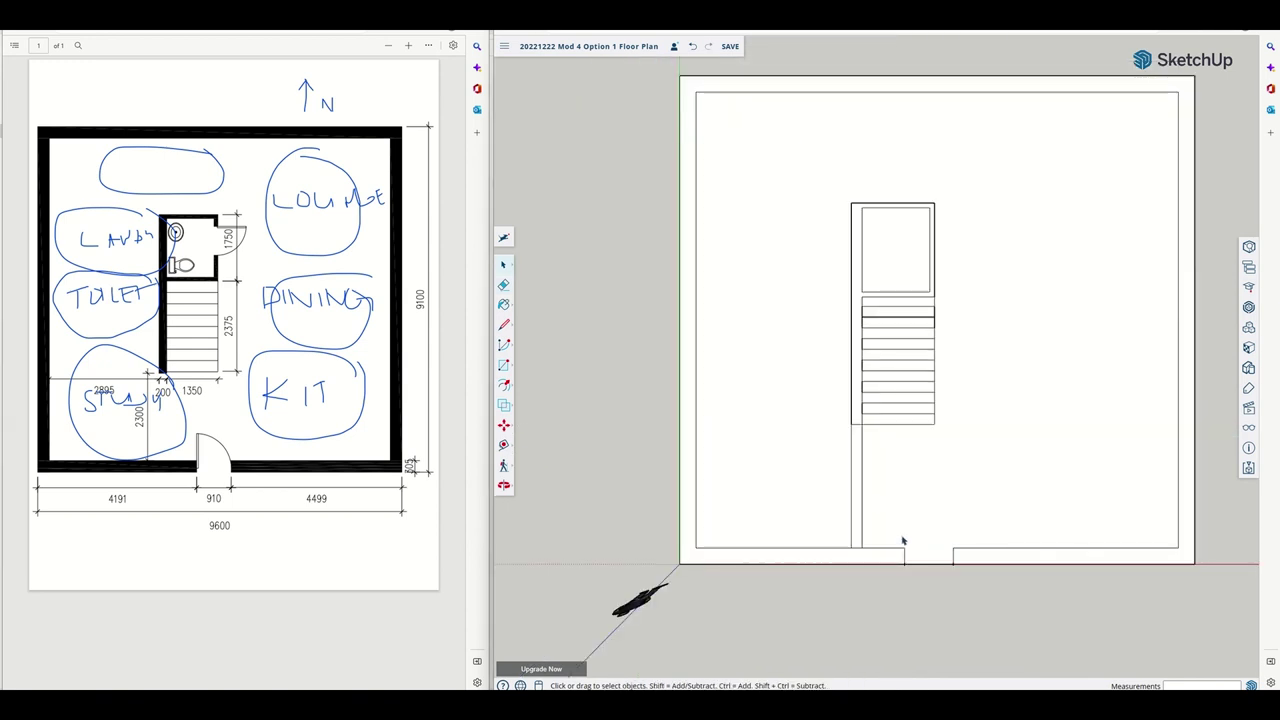
# Close the wall opening at the door's right jamb with a small rectangle
pyautogui.click(859, 455)
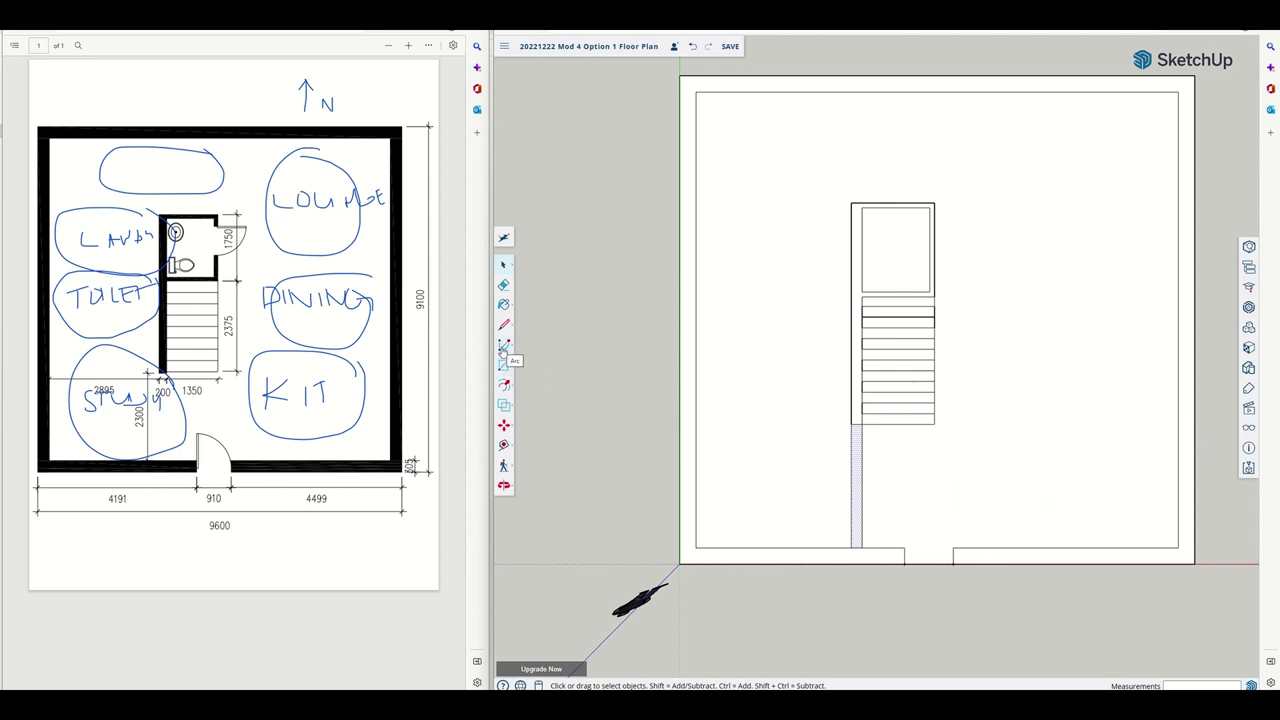
pyautogui.click(504, 365)
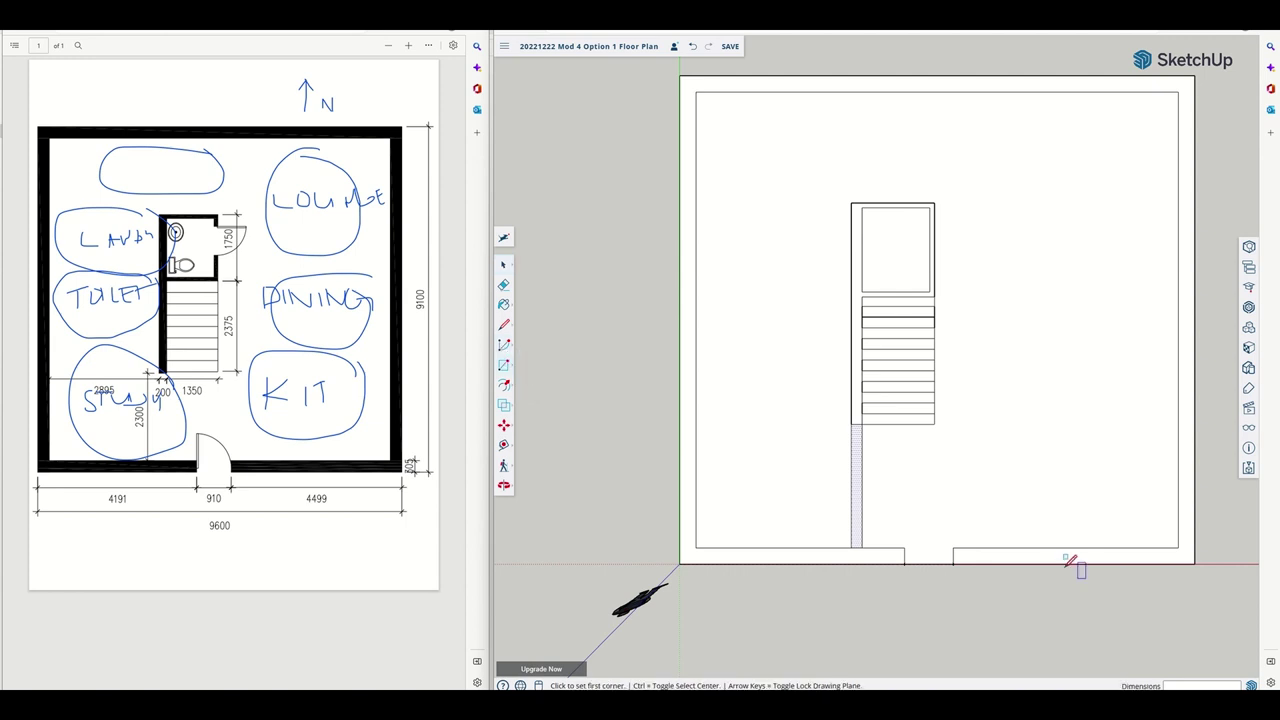
pyautogui.click(954, 548)
pyautogui.click(981, 563)
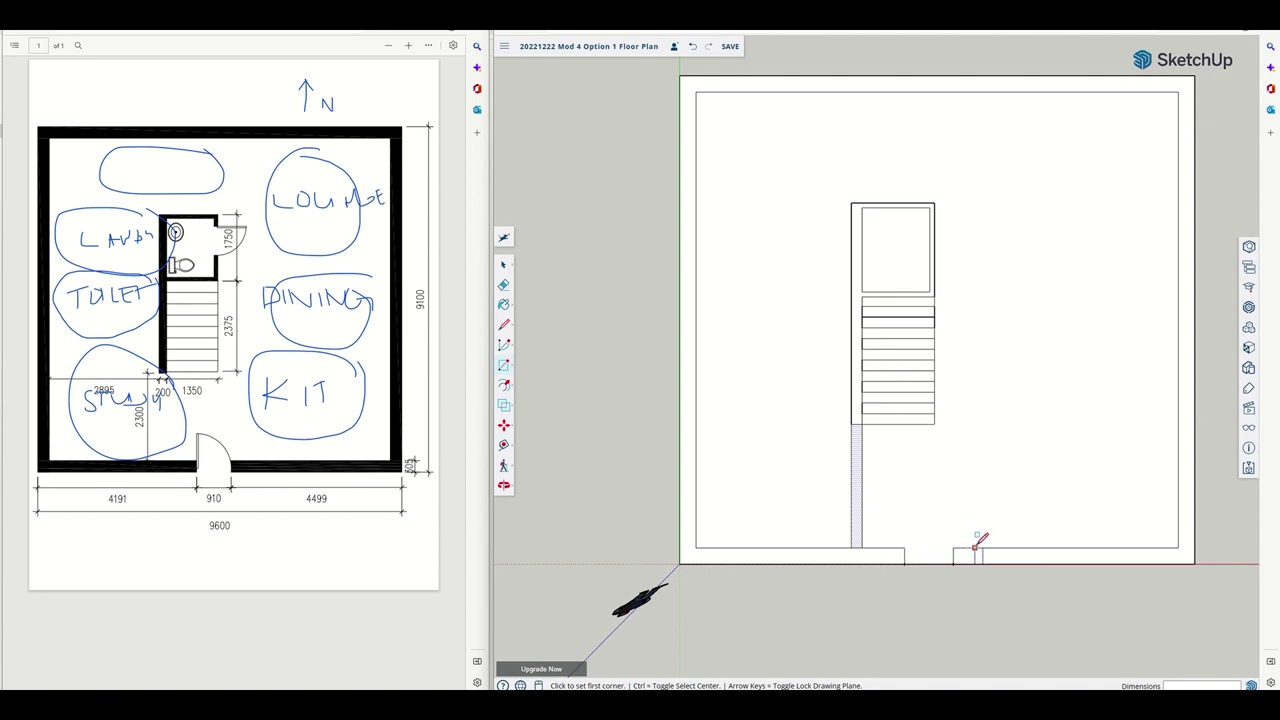
# Place a guide 600 mm from the door corner and draw a 2000 × 200 mm rectangle there
pyautogui.click(504, 445)
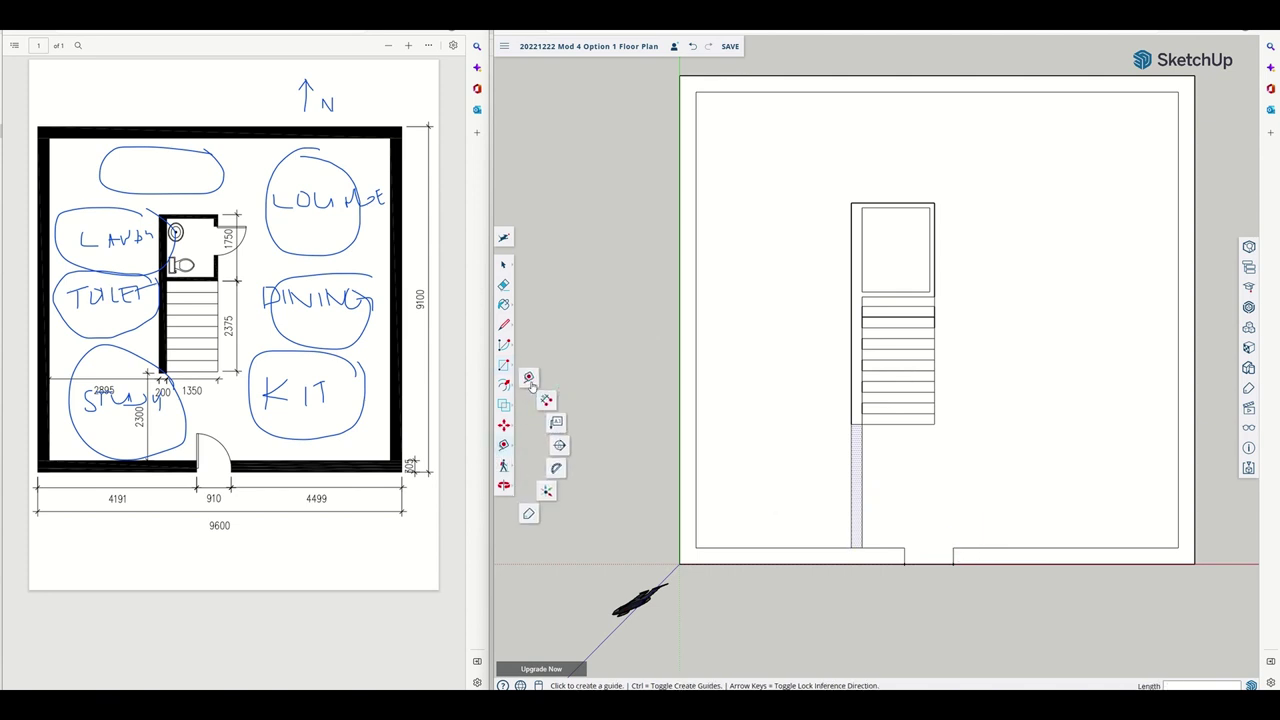
pyautogui.click(953, 548)
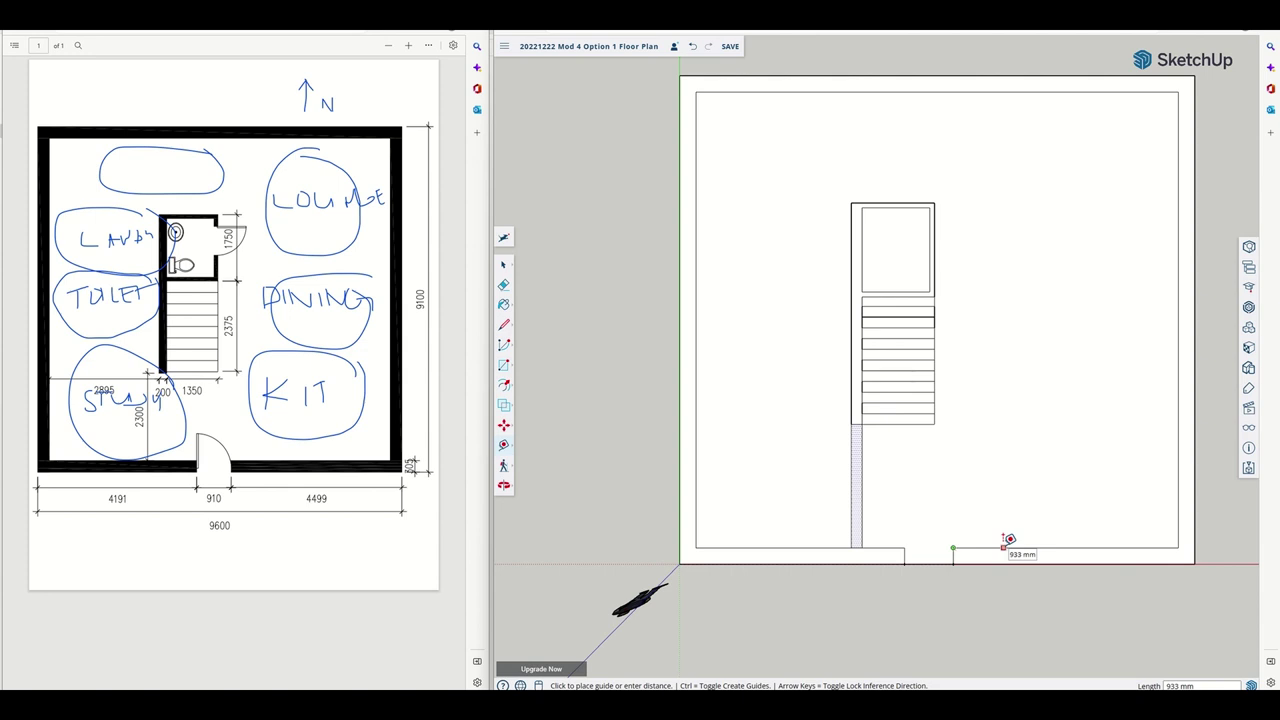
pyautogui.write('600')
pyautogui.press('Return')
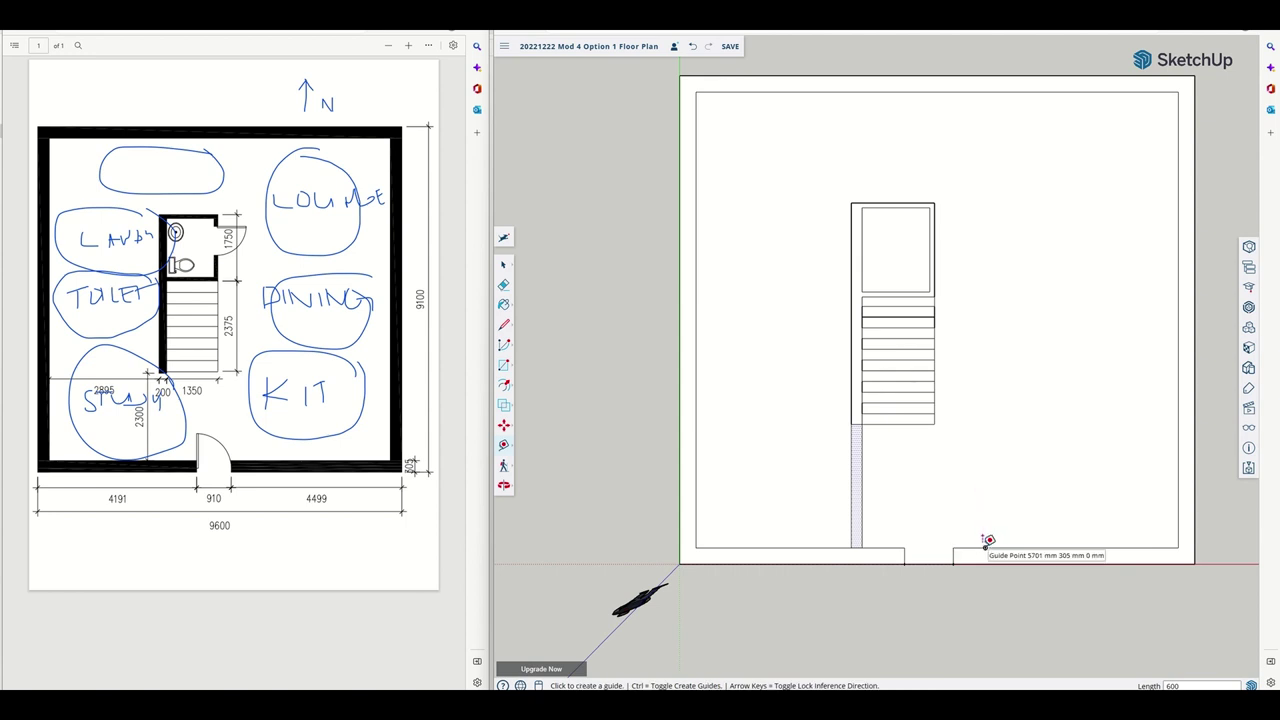
pyautogui.click(504, 365)
pyautogui.click(985, 548)
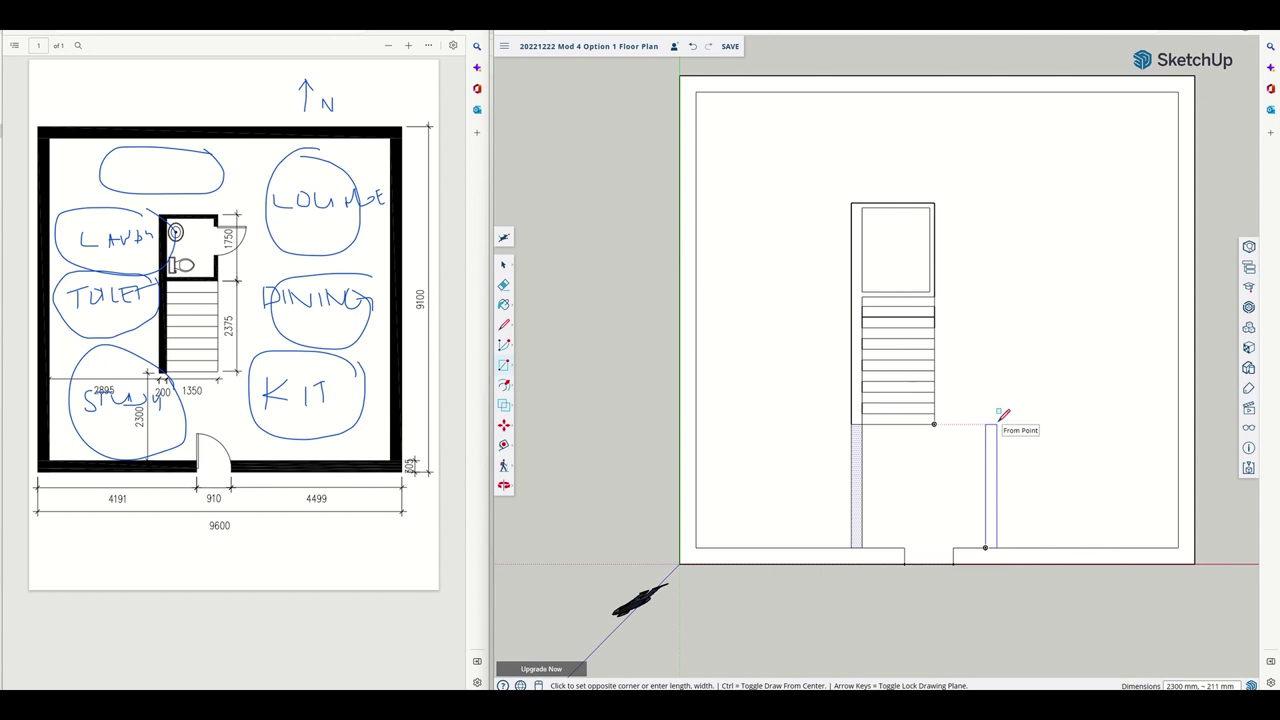
pyautogui.write('2000, 200')
pyautogui.press('Return')
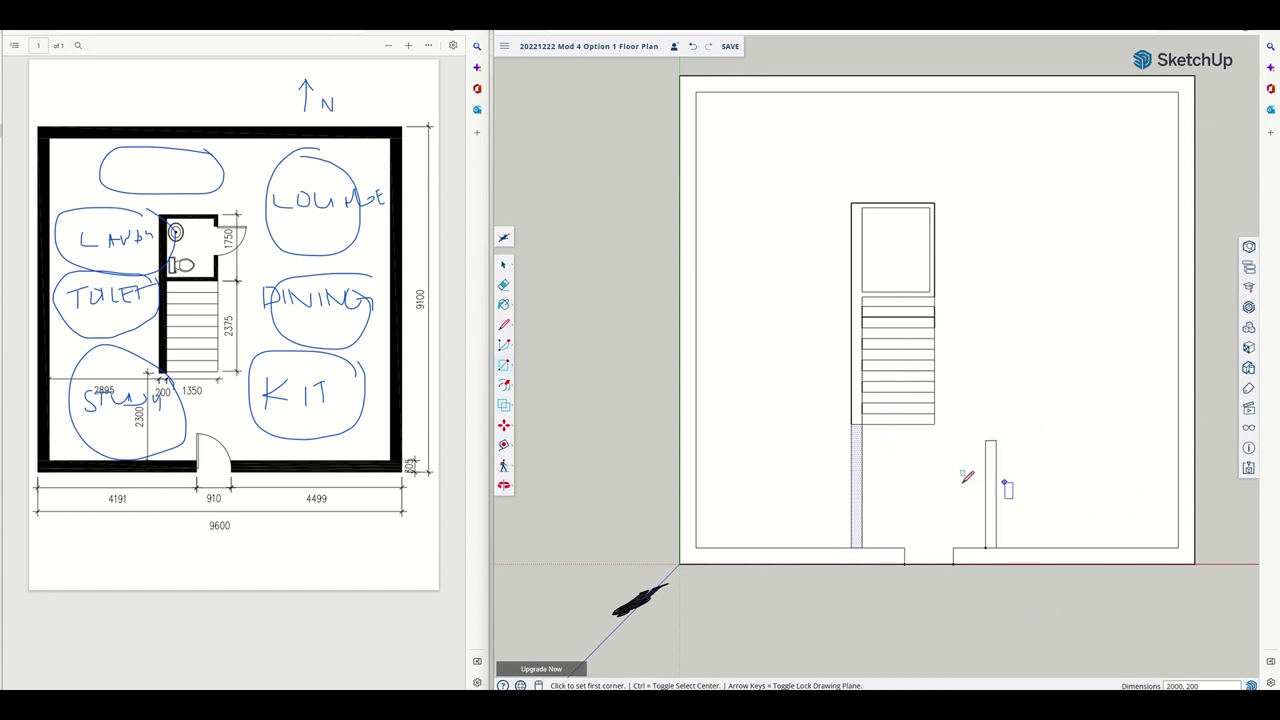
pyautogui.click(504, 444)
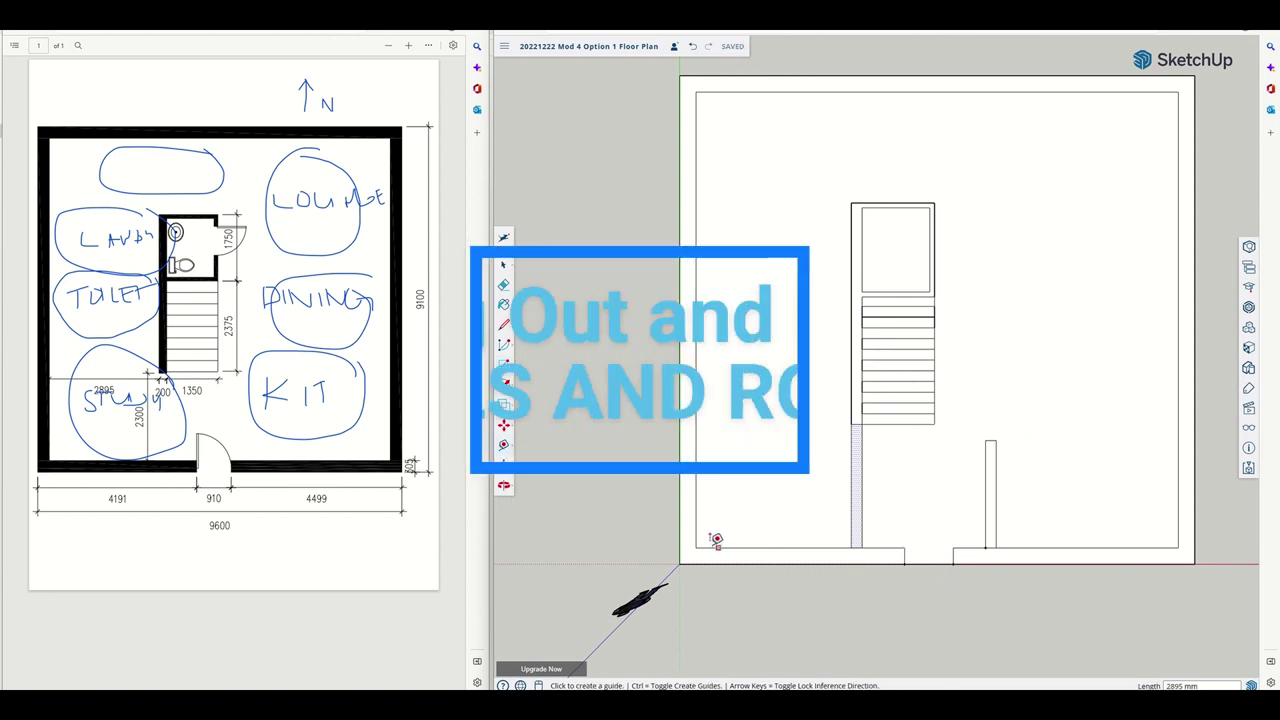
# Place a guide 3300 mm up the left wall from the inner bottom-left corner
pyautogui.click(696, 546)
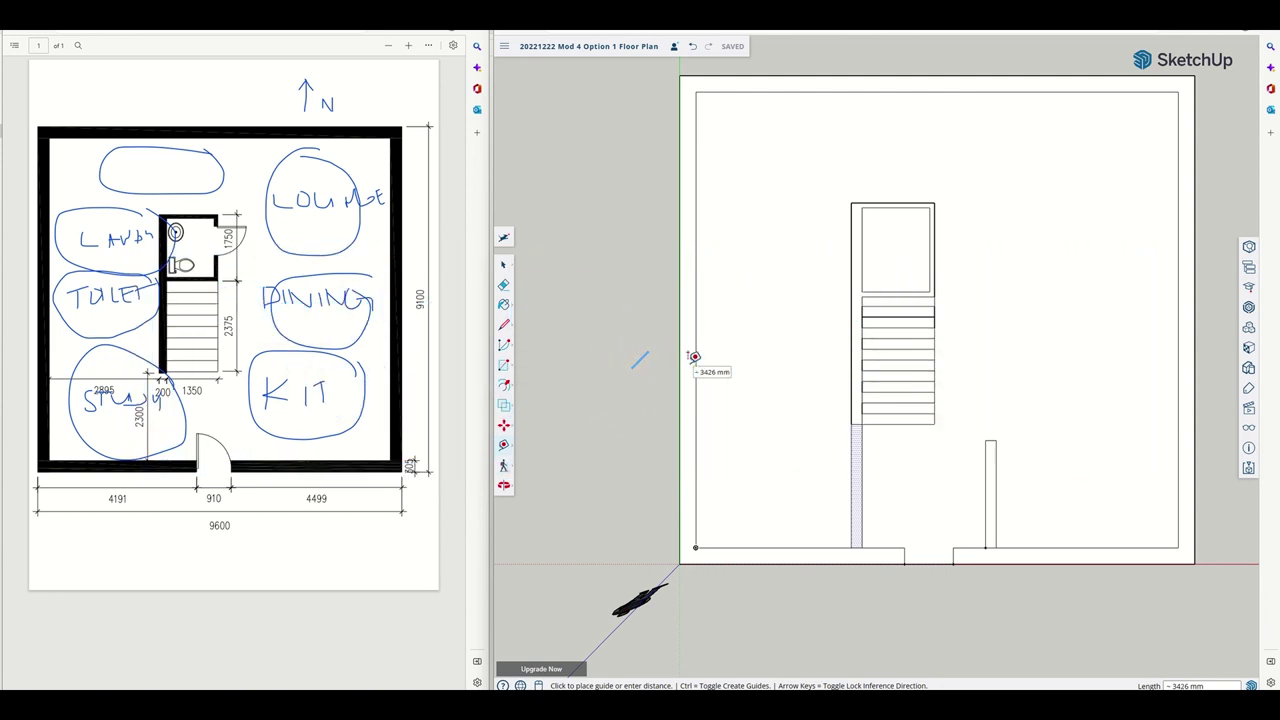
pyautogui.write('33300')
pyautogui.press('Return')
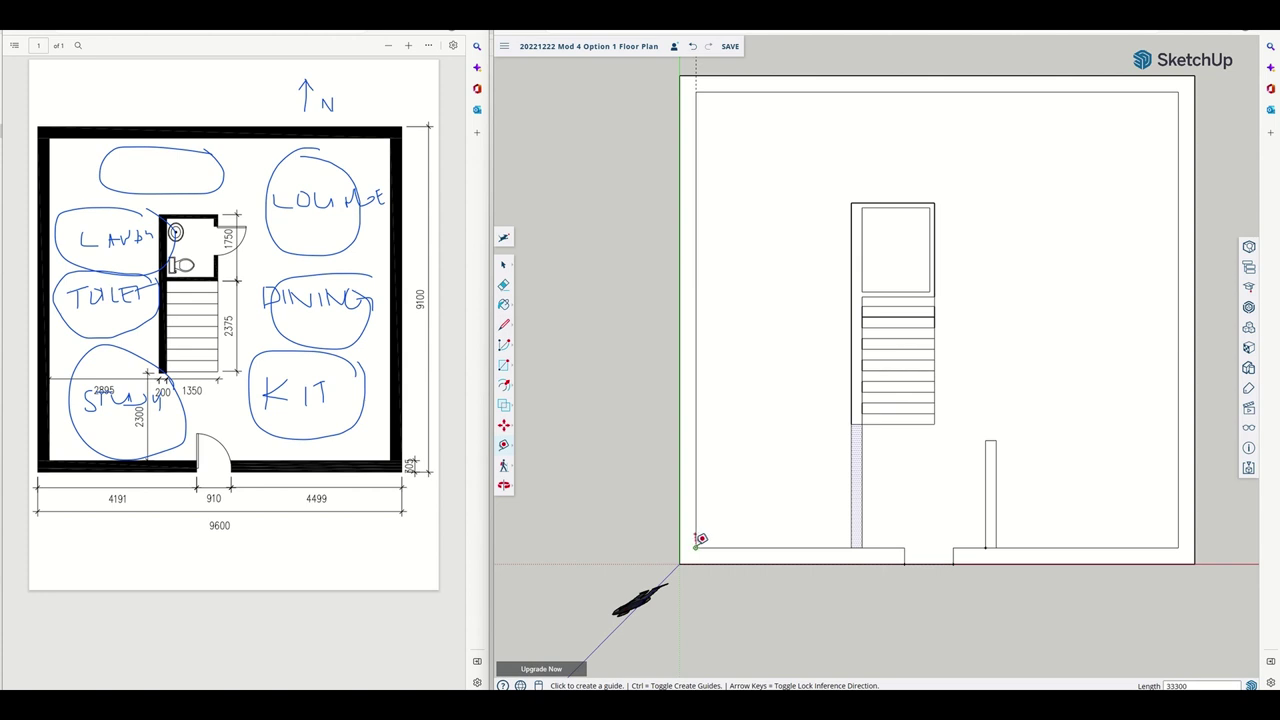
pyautogui.click(696, 548)
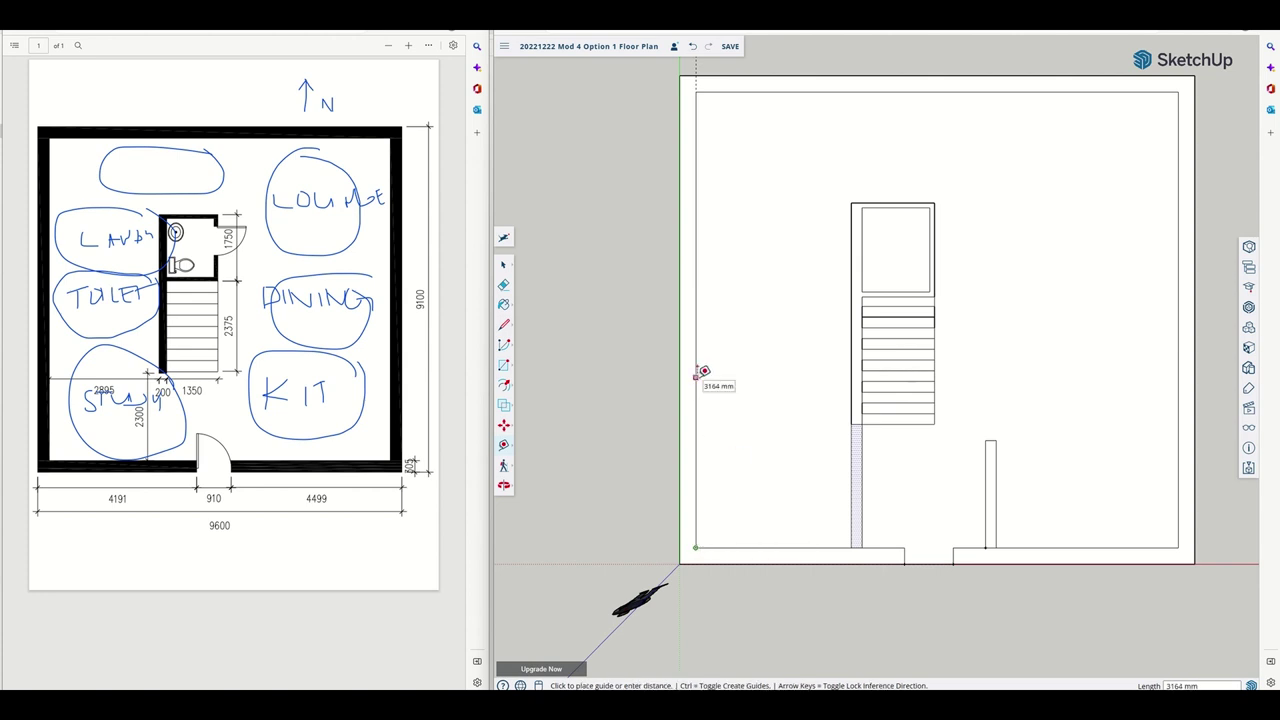
pyautogui.write('3300')
pyautogui.press('Return')
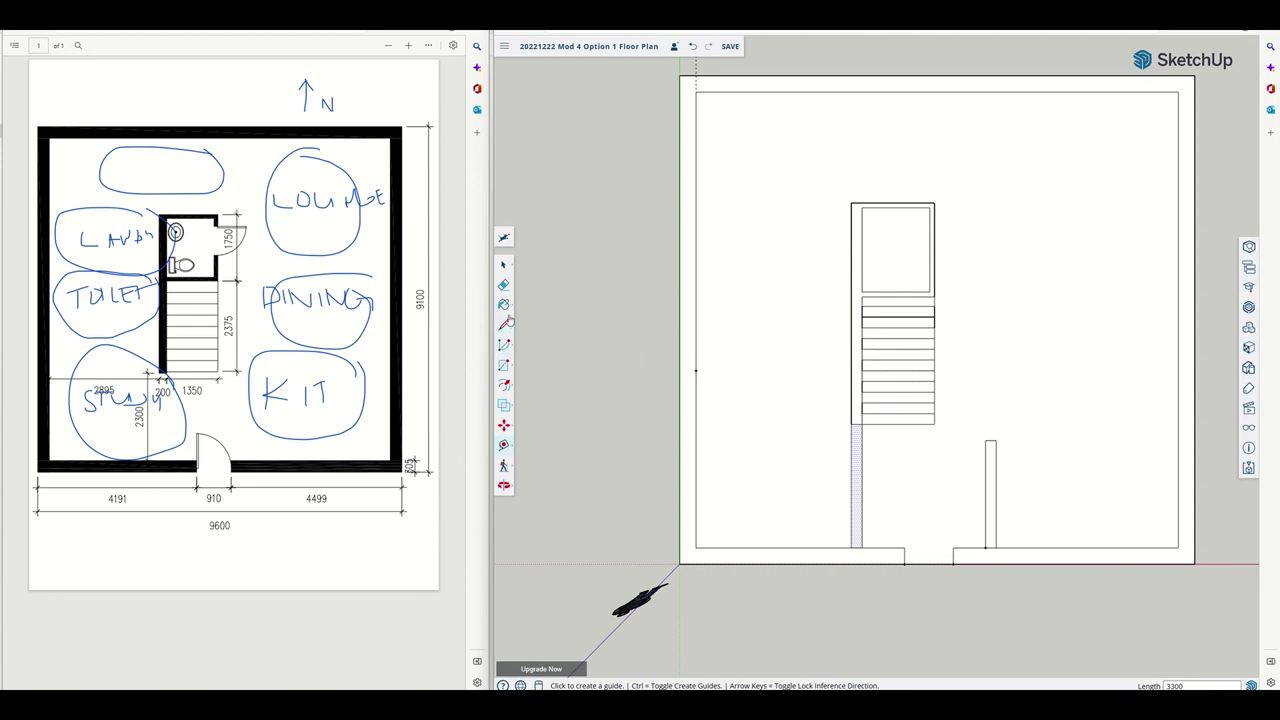
# Draw a 2895 × 200 mm rectangle starting at the 3300 mm guide point
pyautogui.click(504, 365)
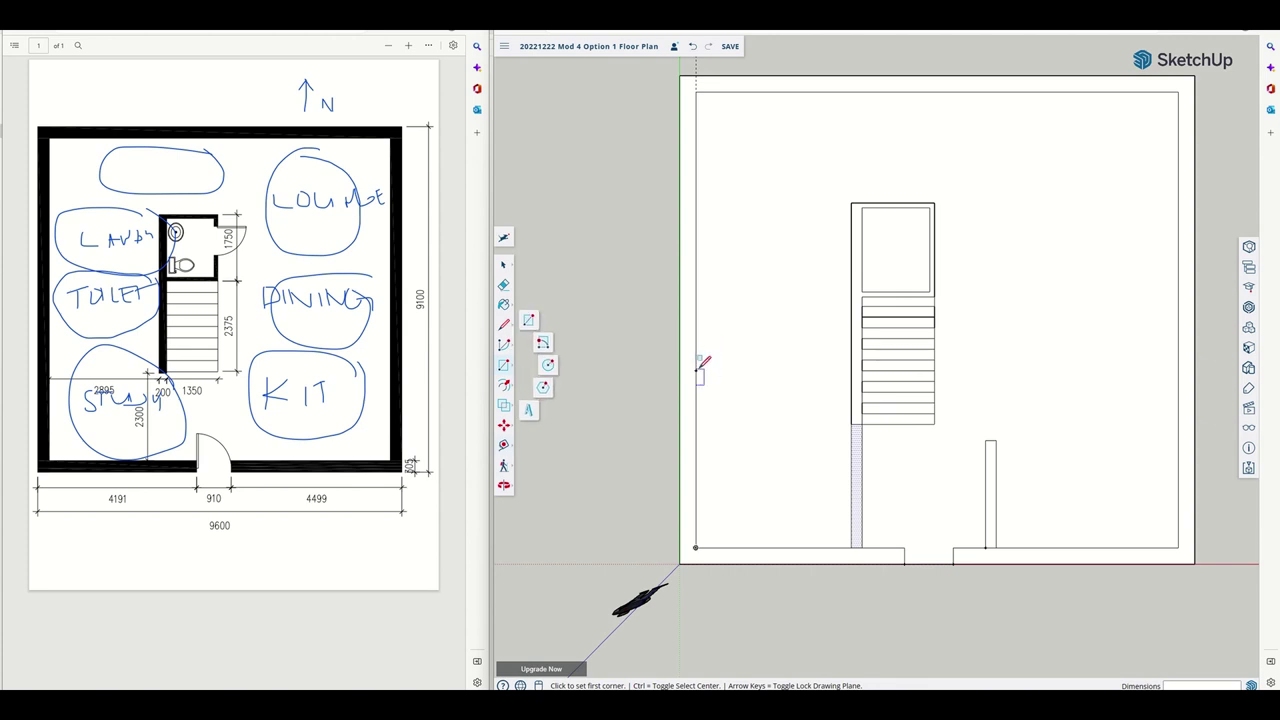
pyautogui.click(696, 370)
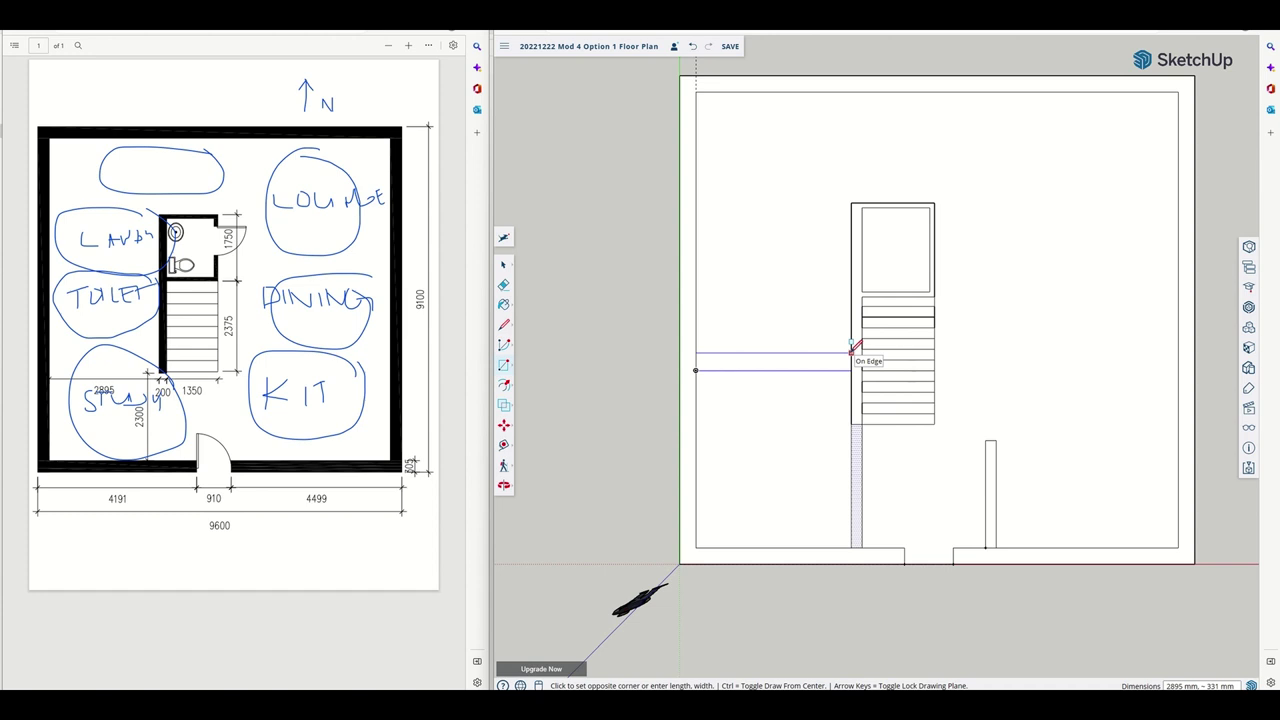
pyautogui.write('2895, 200')
pyautogui.press('Return')
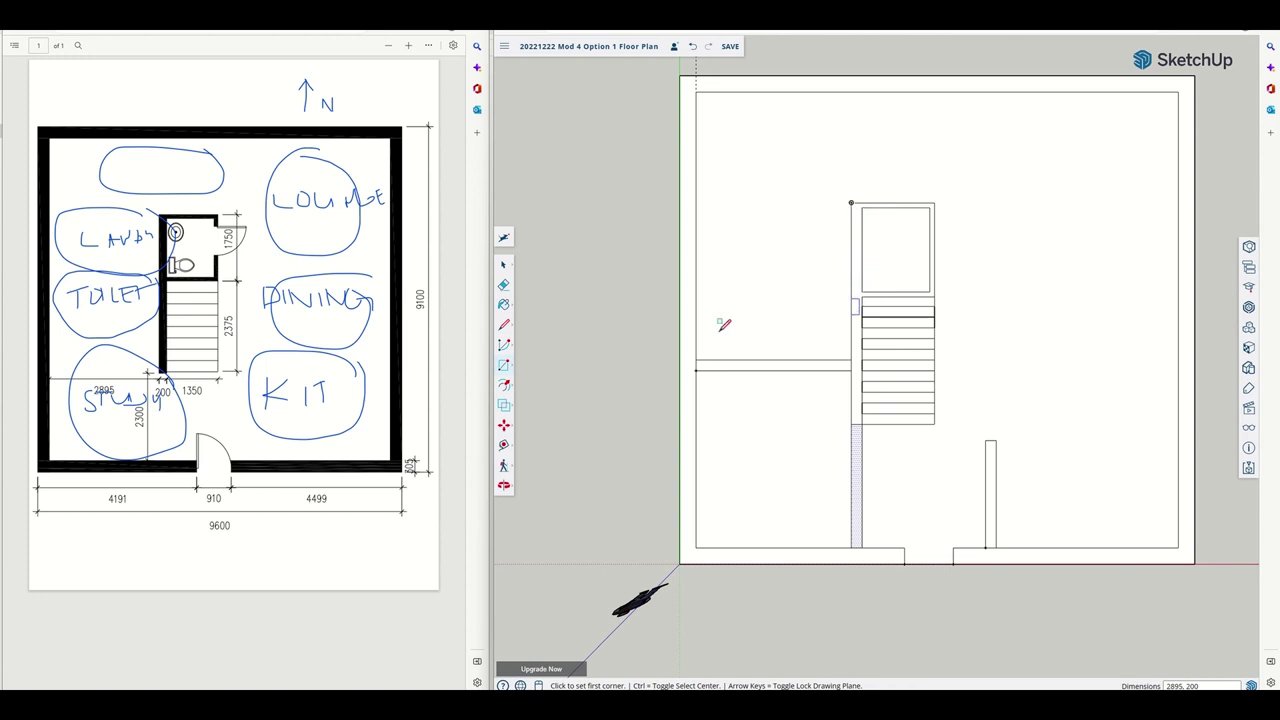
# Place a guide 900 mm above the first strip and draw a 2895 × 200 mm wall strip from it
pyautogui.click(504, 446)
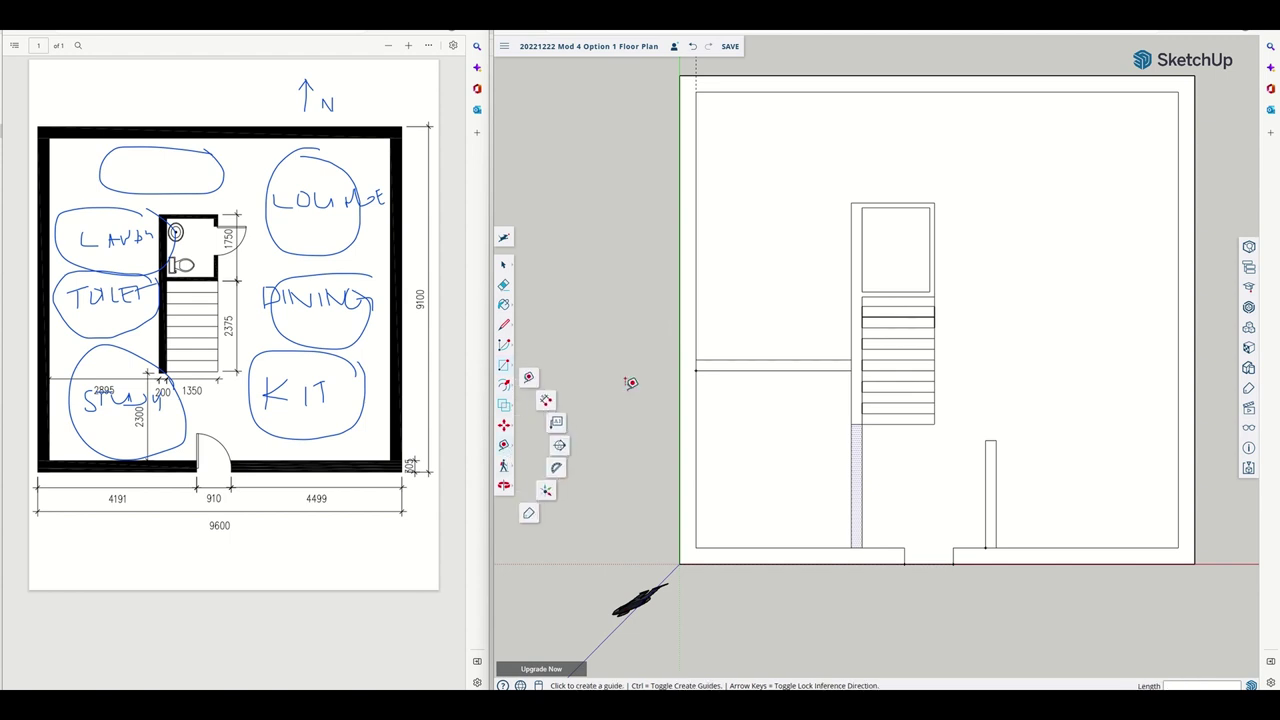
pyautogui.click(535, 381)
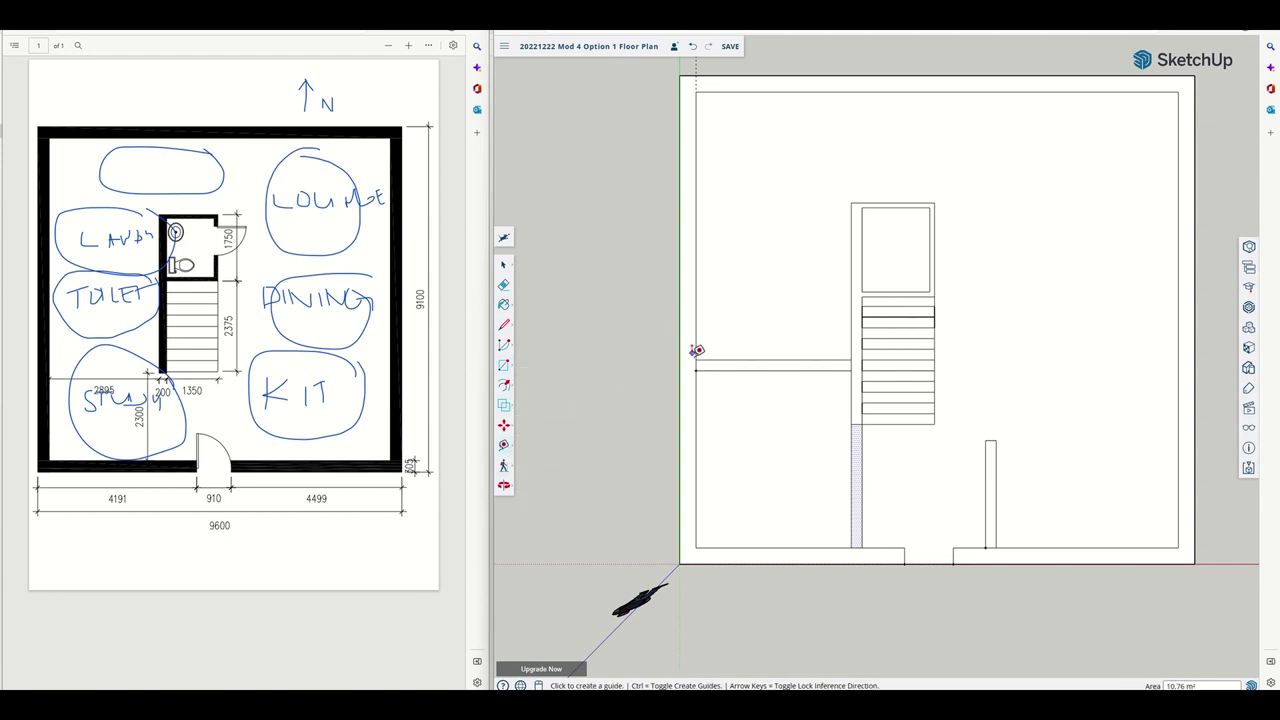
pyautogui.click(697, 360)
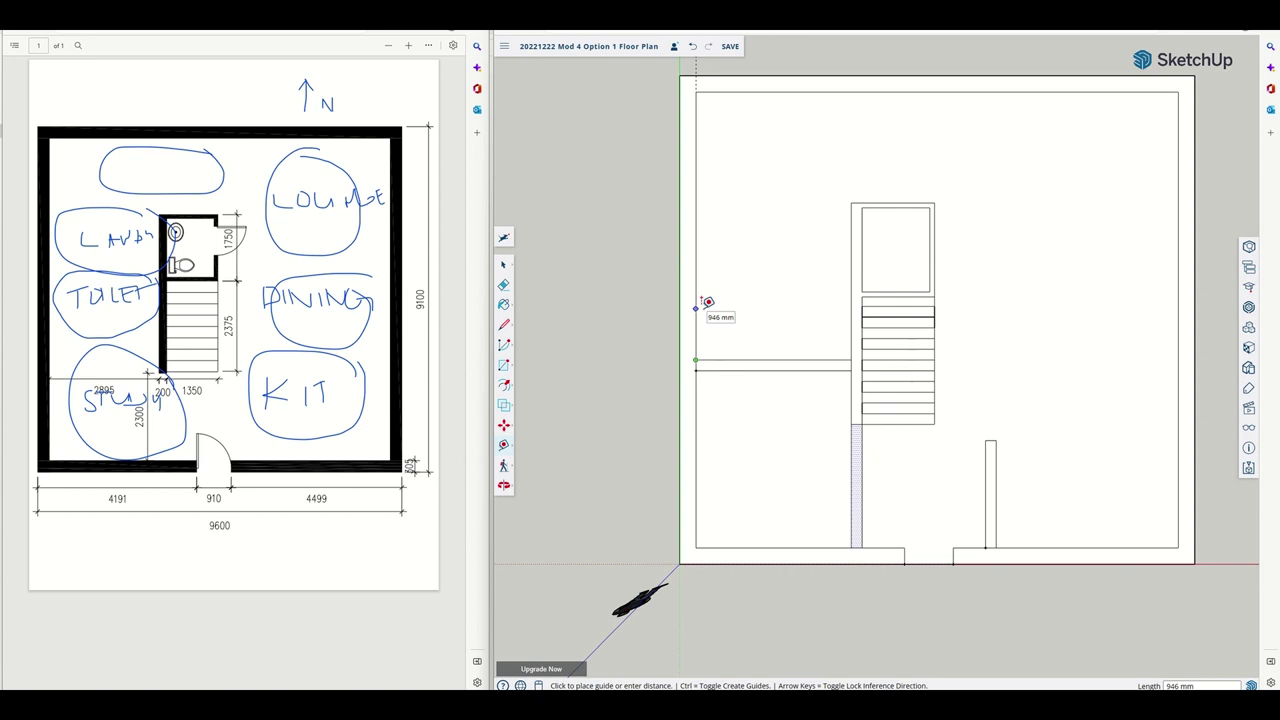
pyautogui.write('900')
pyautogui.click(503, 366)
pyautogui.click(696, 311)
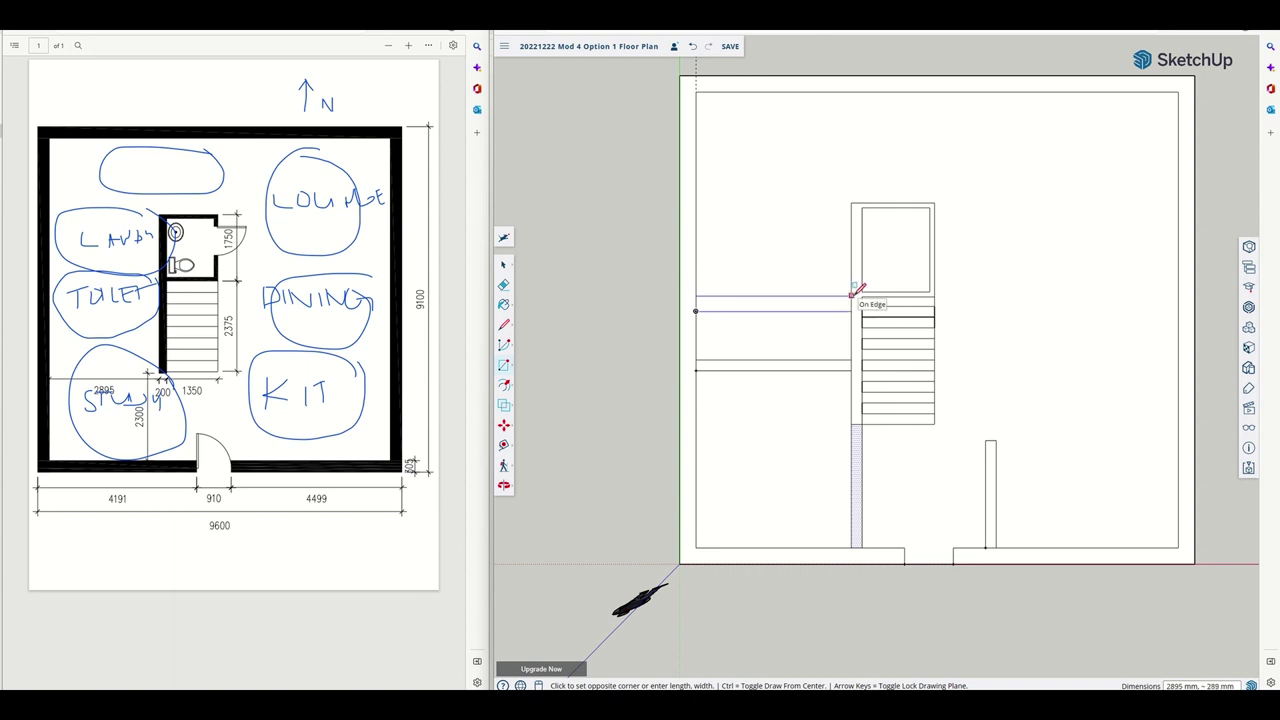
pyautogui.write('2895, 200')
pyautogui.press('Return')
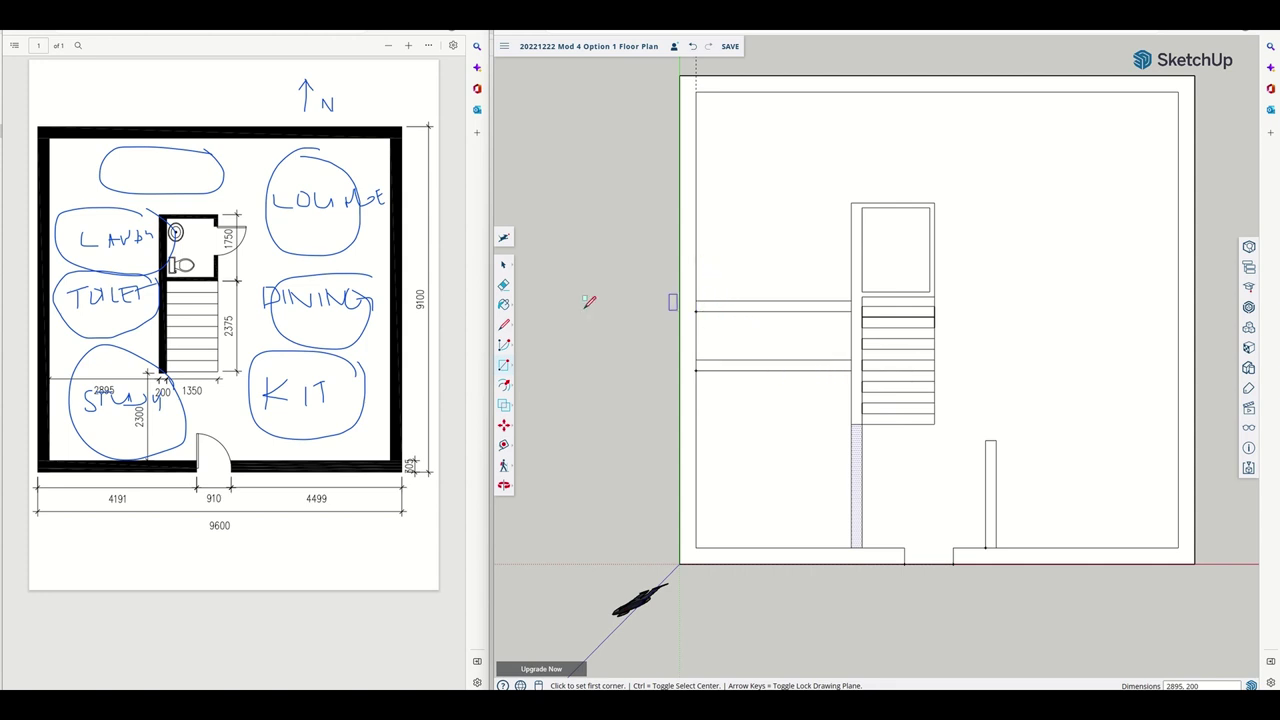
# Place a guide 1200 mm below the top wall and draw a thin wall strip on it
pyautogui.press('t')
pyautogui.scroll(-2, 742, 252)
pyautogui.click(736, 259)
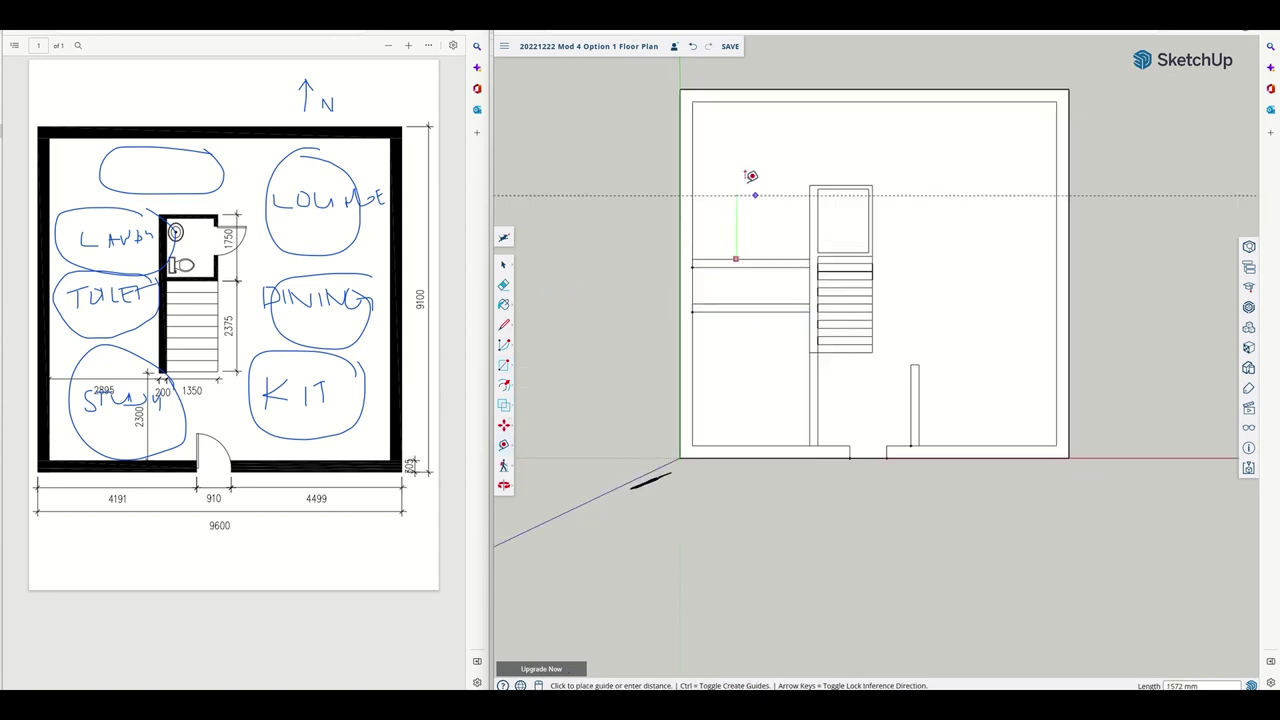
pyautogui.write('1')
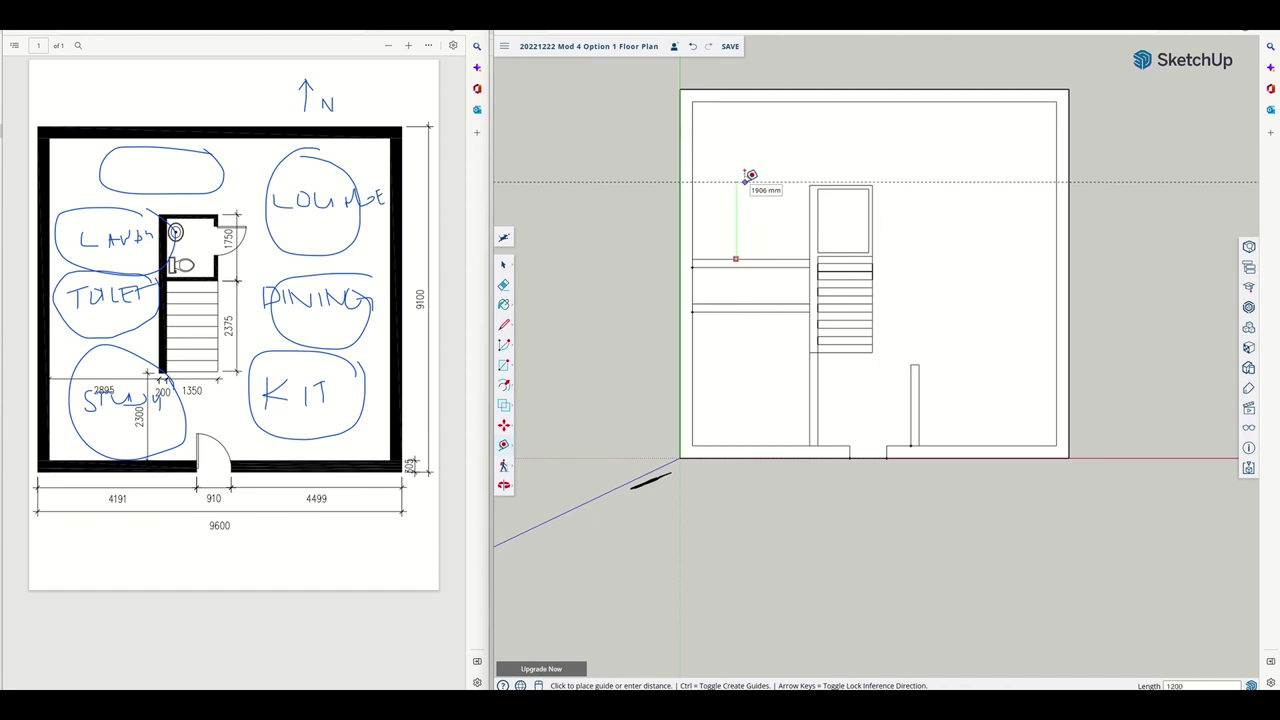
pyautogui.write('200')
pyautogui.press('Return')
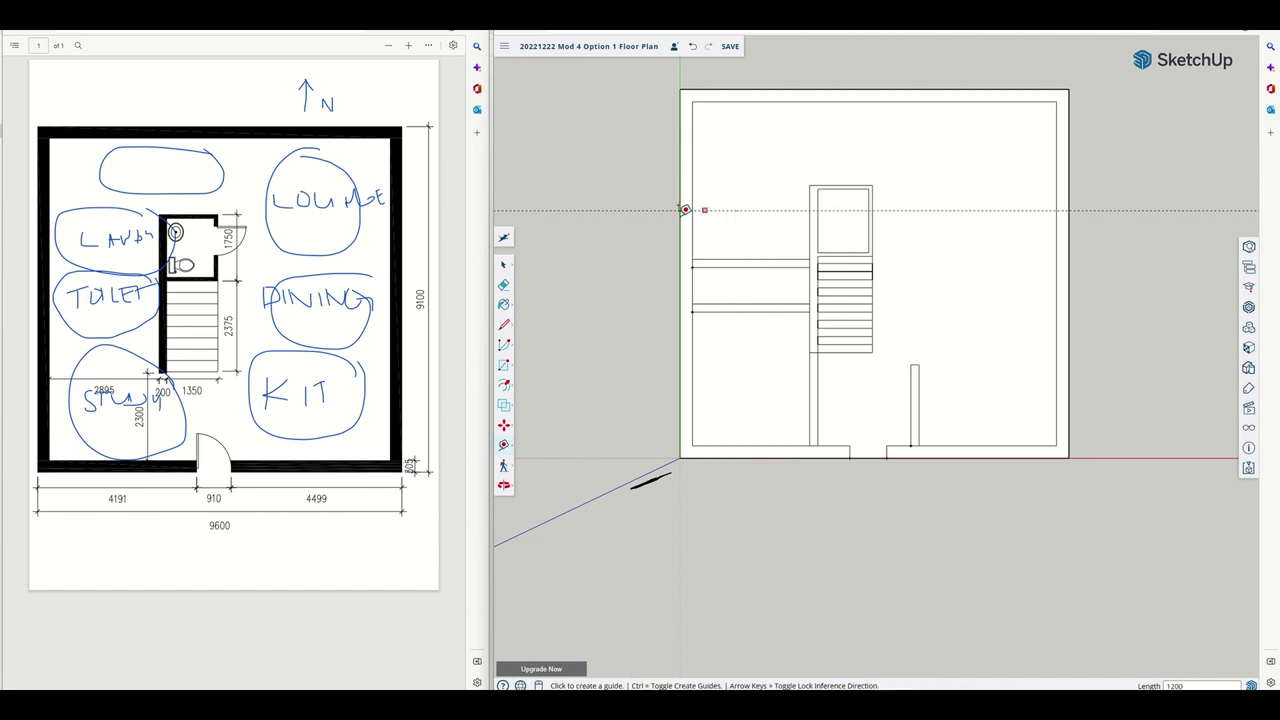
pyautogui.click(504, 365)
pyautogui.click(692, 210)
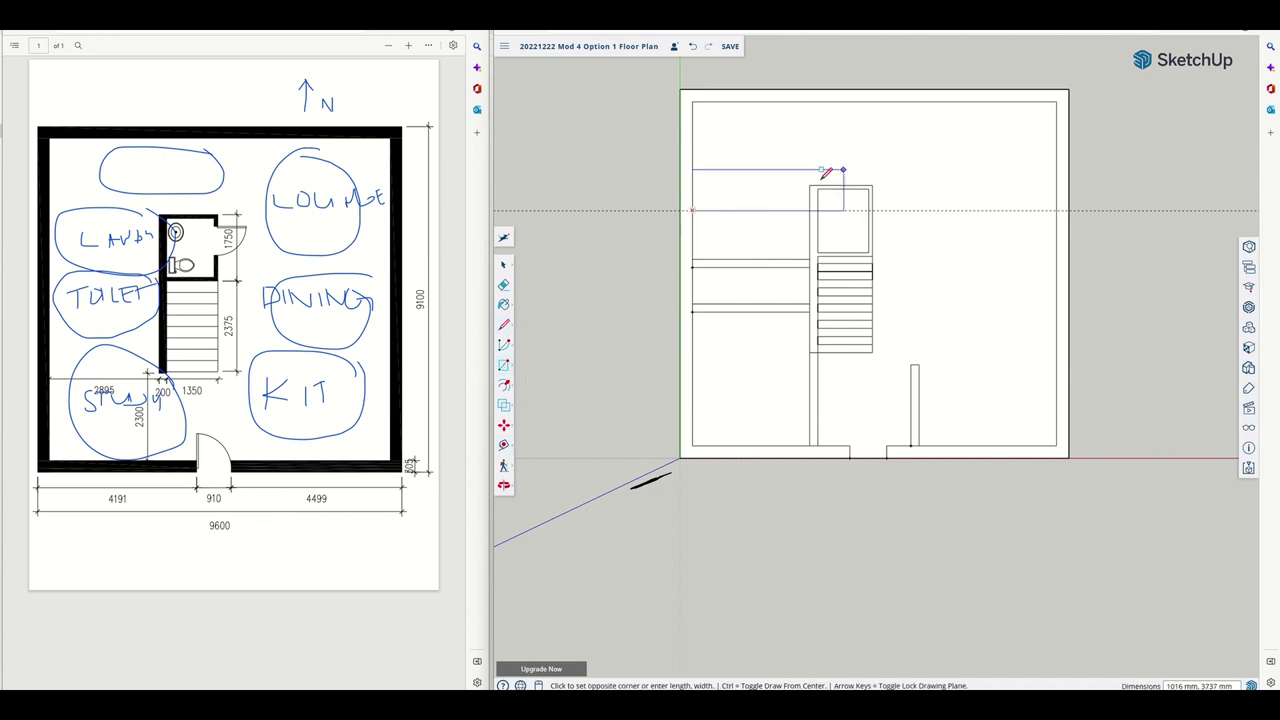
pyautogui.click(810, 197)
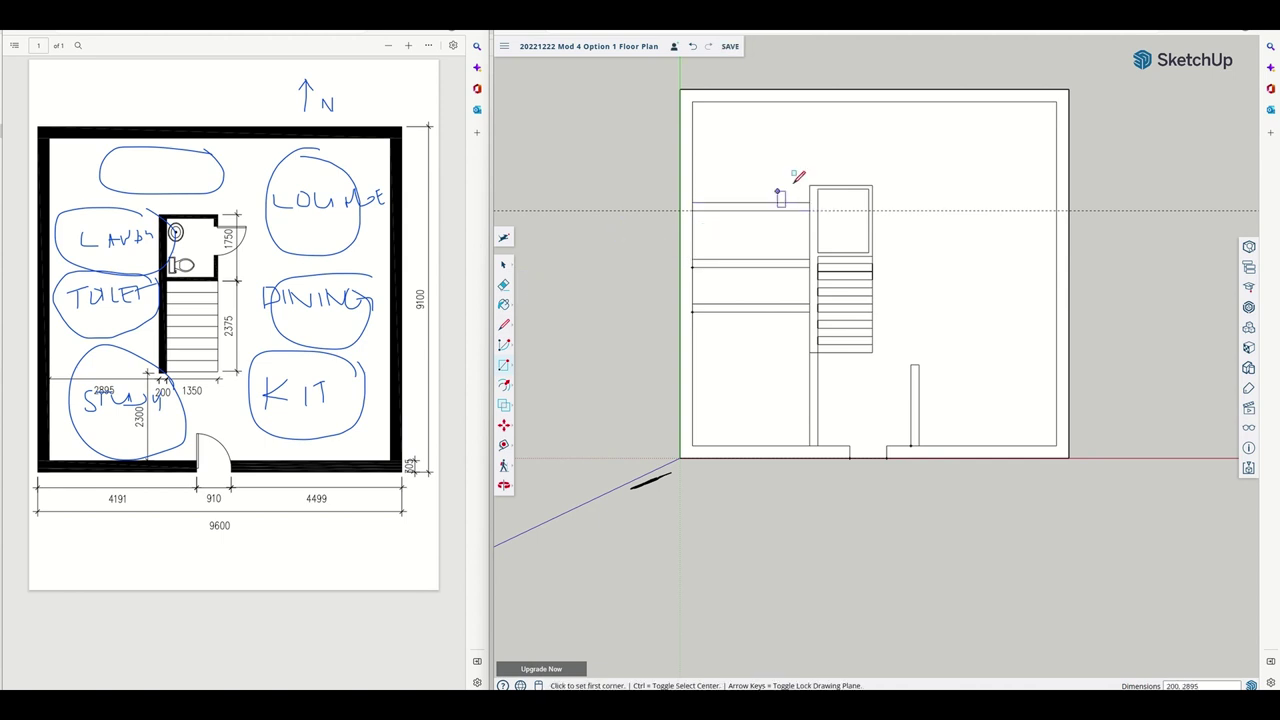
# Check the new strip's distances with Tape Measure, reading 425 mm and 2490 mm
pyautogui.click(504, 445)
pyautogui.click(764, 203)
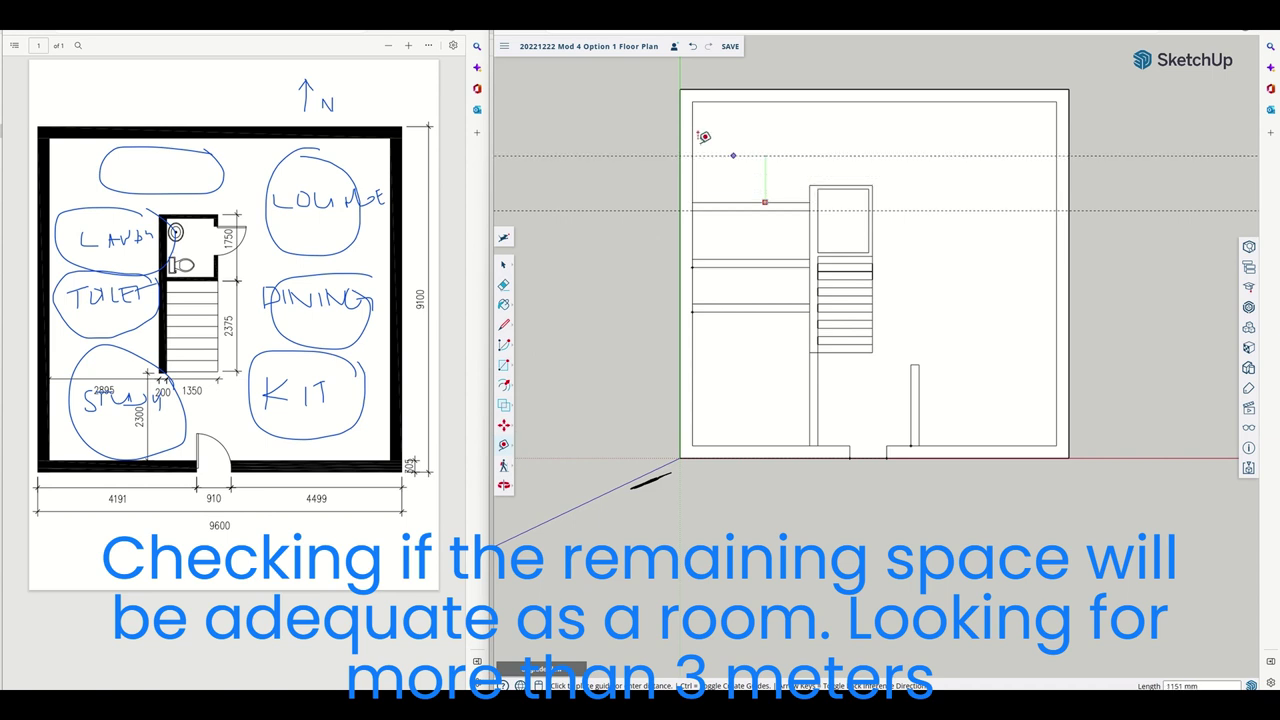
pyautogui.press('Escape')
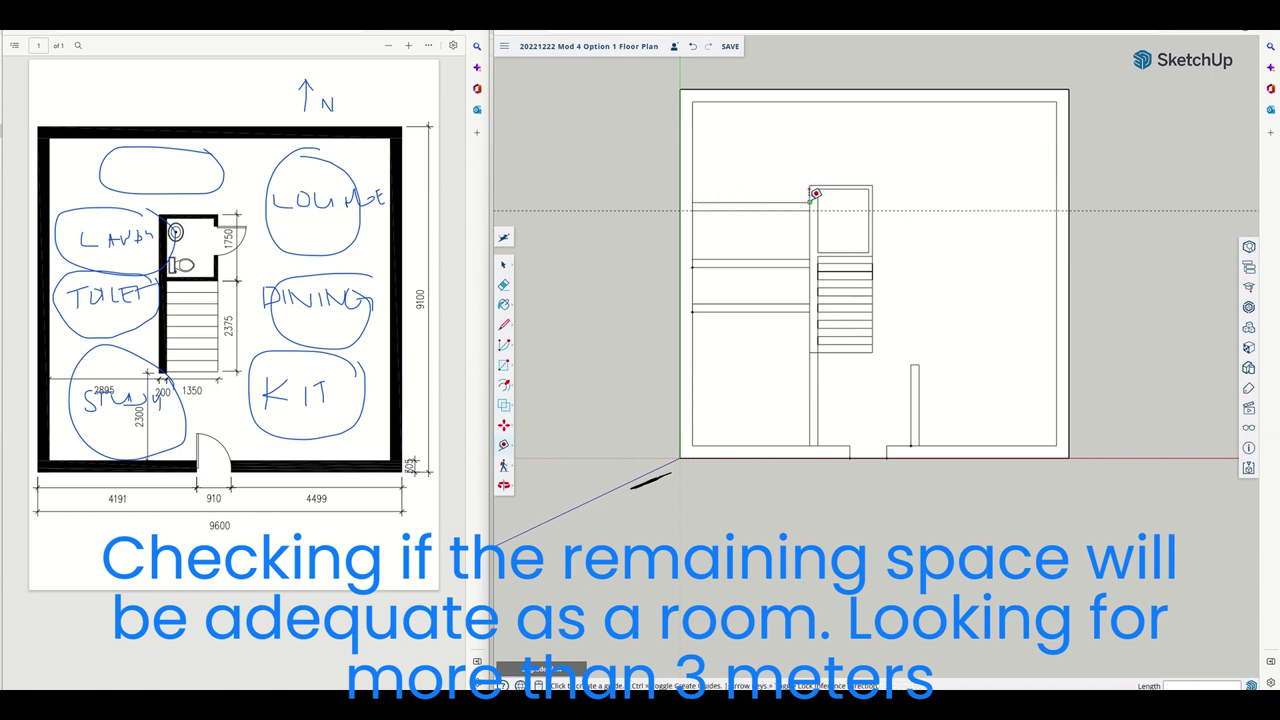
pyautogui.click(810, 202)
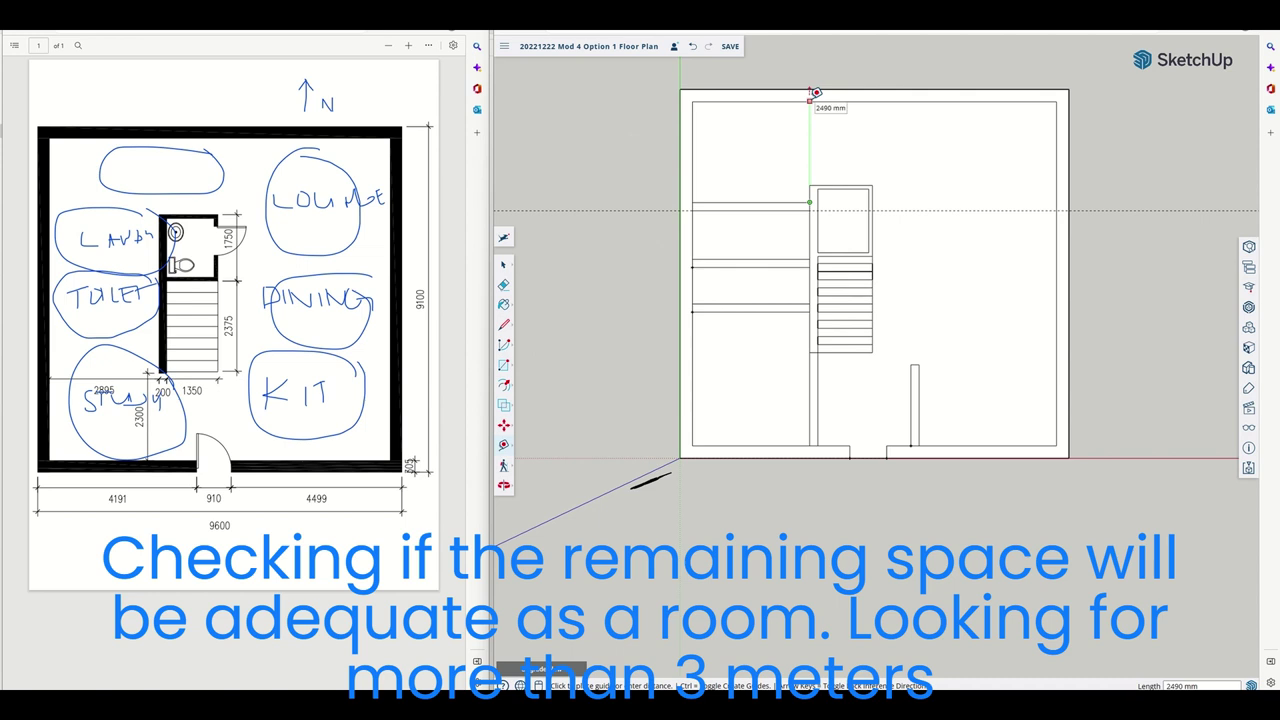
pyautogui.press('Escape')
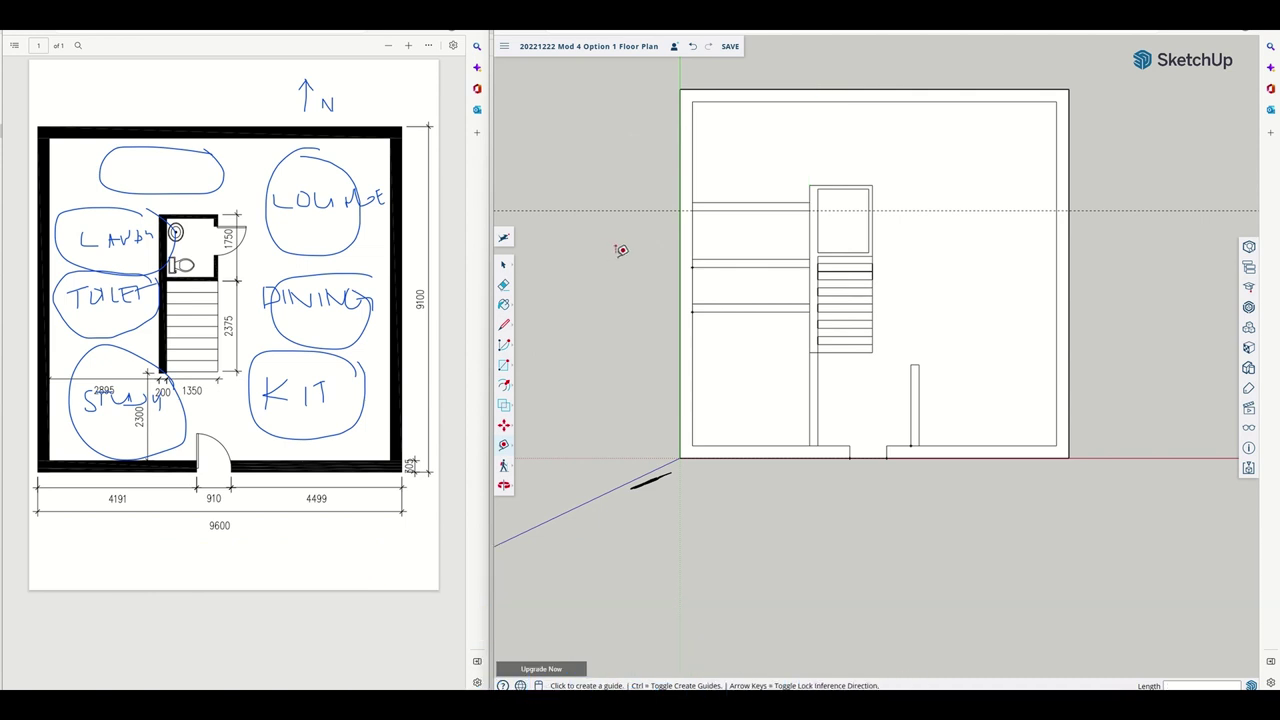
pyautogui.click(504, 444)
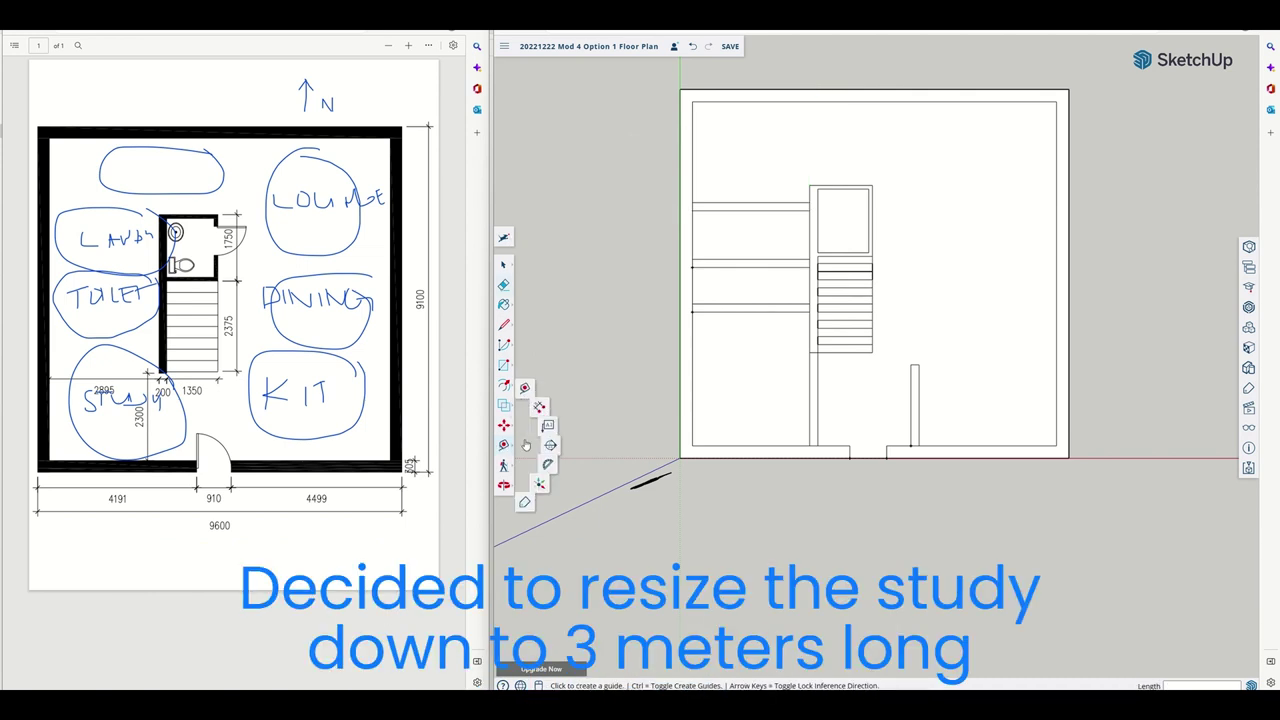
# Place a guide 3200 mm from the wall edge
pyautogui.click(524, 387)
pyautogui.click(777, 445)
pyautogui.write('3200')
pyautogui.press('Return')
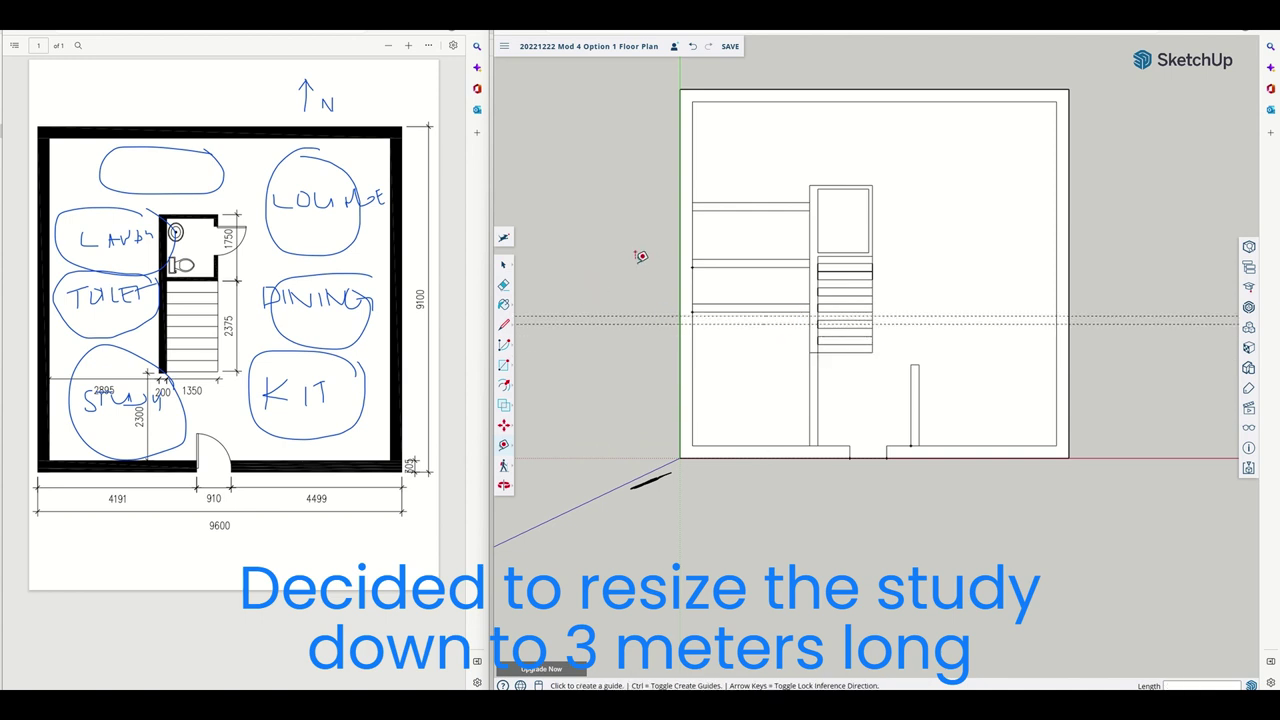
# Select the edges of the three left wall strips and move them 300 mm lower
pyautogui.press('space')
pyautogui.click(719, 205)
pyautogui.click(760, 310)
pyautogui.click(743, 205)
pyautogui.keyDown('ctrl'); pyautogui.click(750, 262); pyautogui.keyUp('ctrl')
pyautogui.keyDown('ctrl'); pyautogui.click(755, 305); pyautogui.keyUp('ctrl')
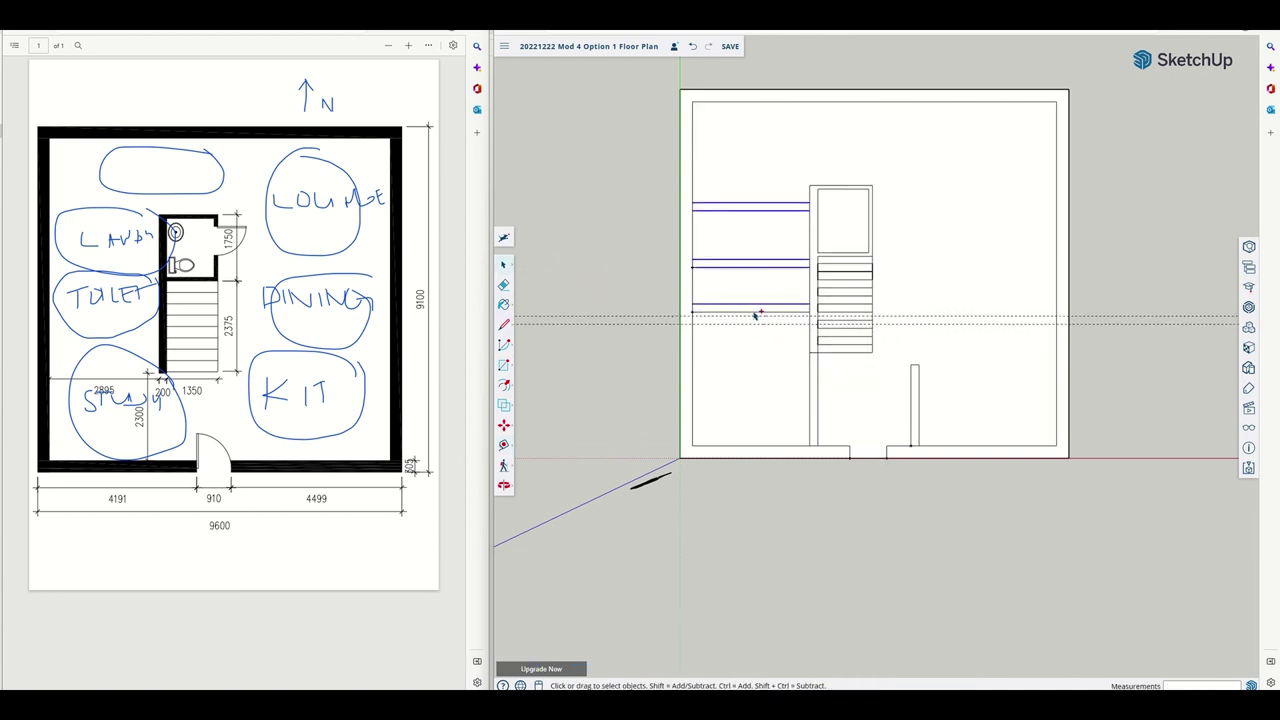
pyautogui.keyDown('ctrl'); pyautogui.click(755, 312); pyautogui.keyUp('ctrl')
pyautogui.press('m')
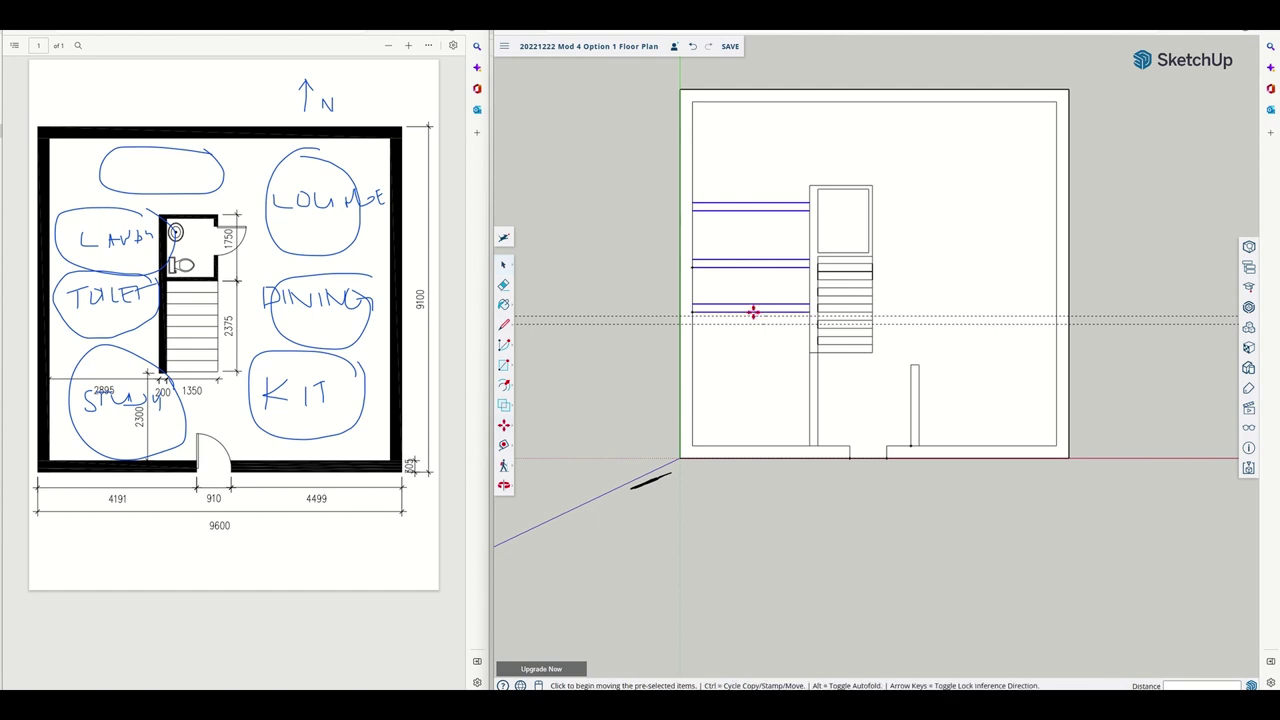
pyautogui.click(810, 312)
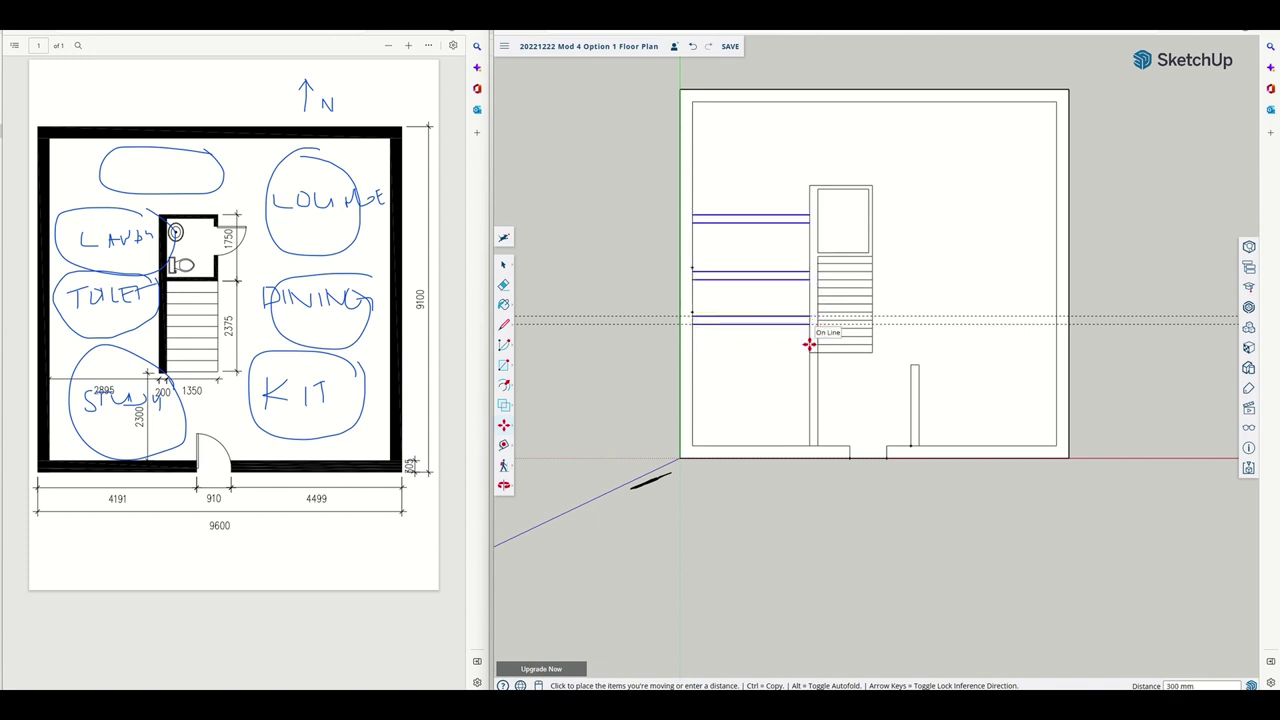
pyautogui.click(808, 343)
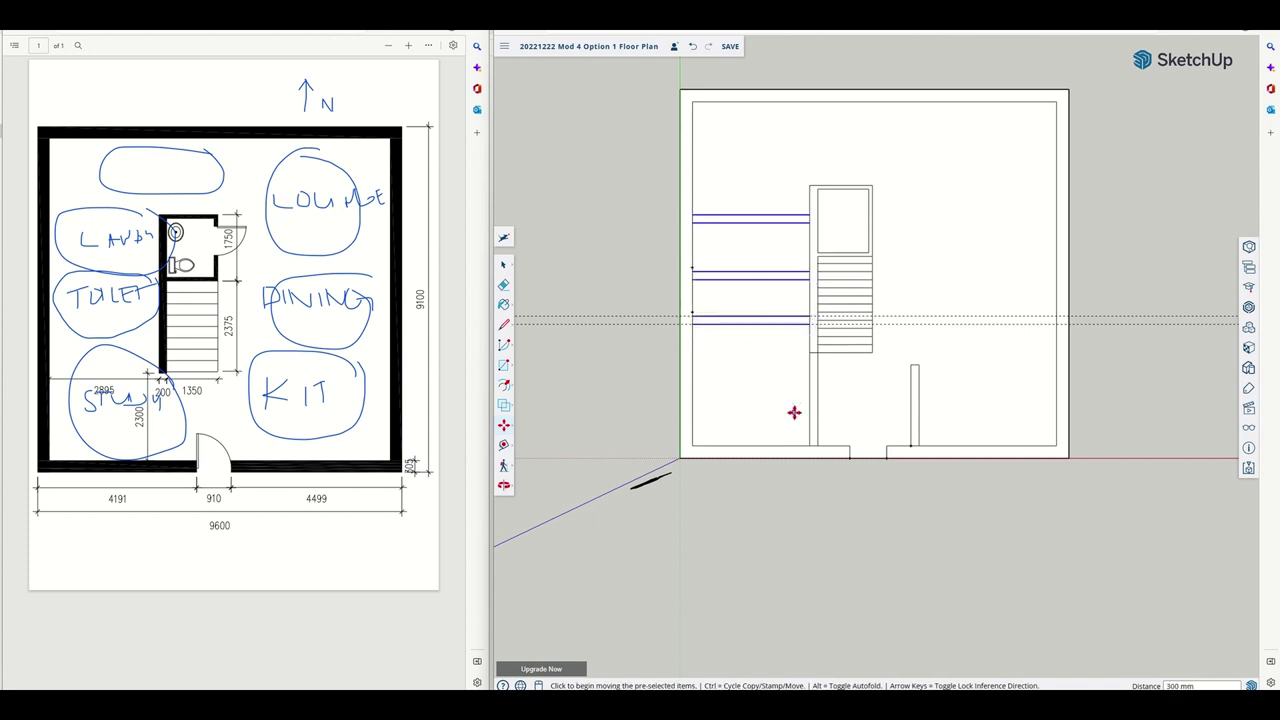
# Select the extra guide lines and delete them
pyautogui.click(504, 264)
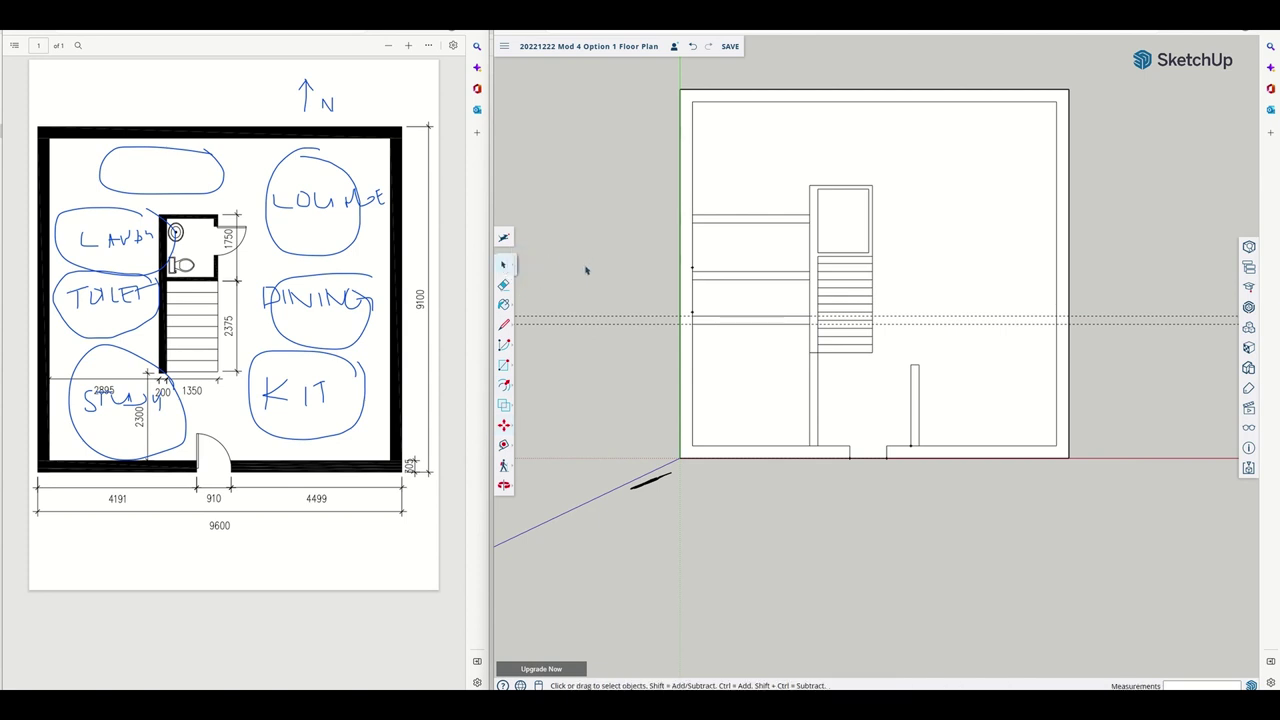
pyautogui.moveTo(580, 275); pyautogui.dragTo(636, 368)
pyautogui.press('Delete')
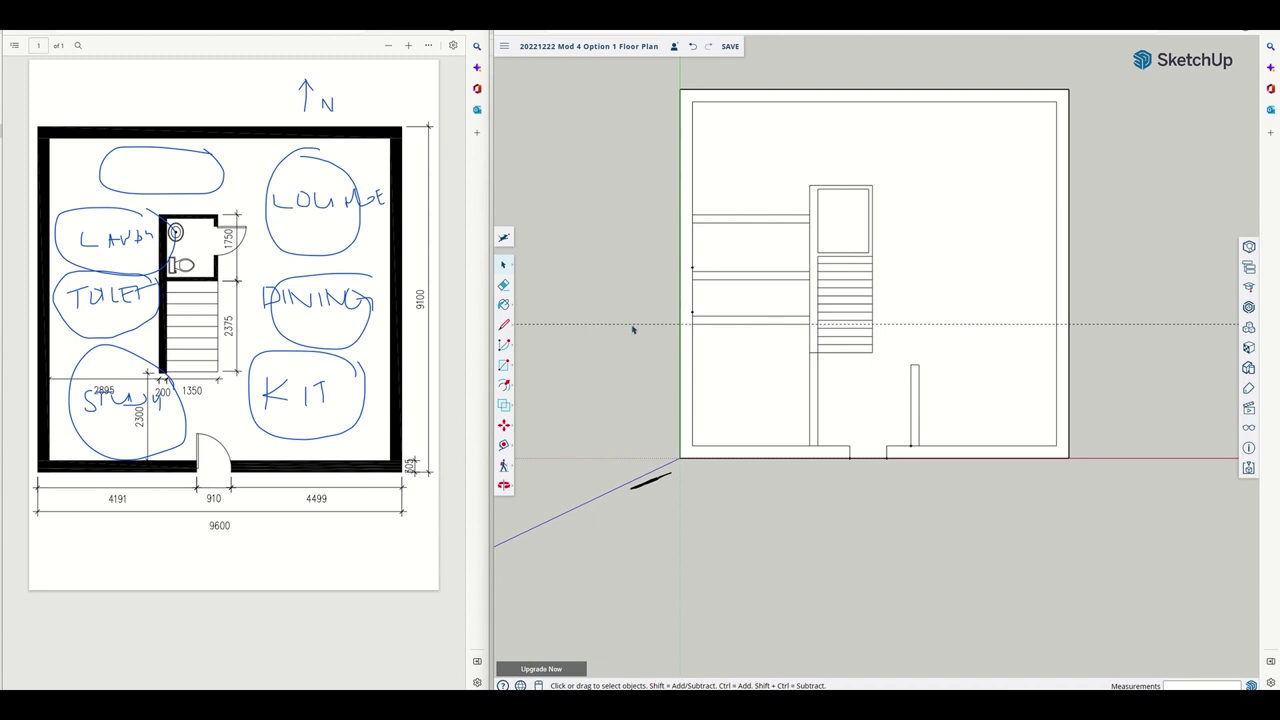
pyautogui.press('Delete')
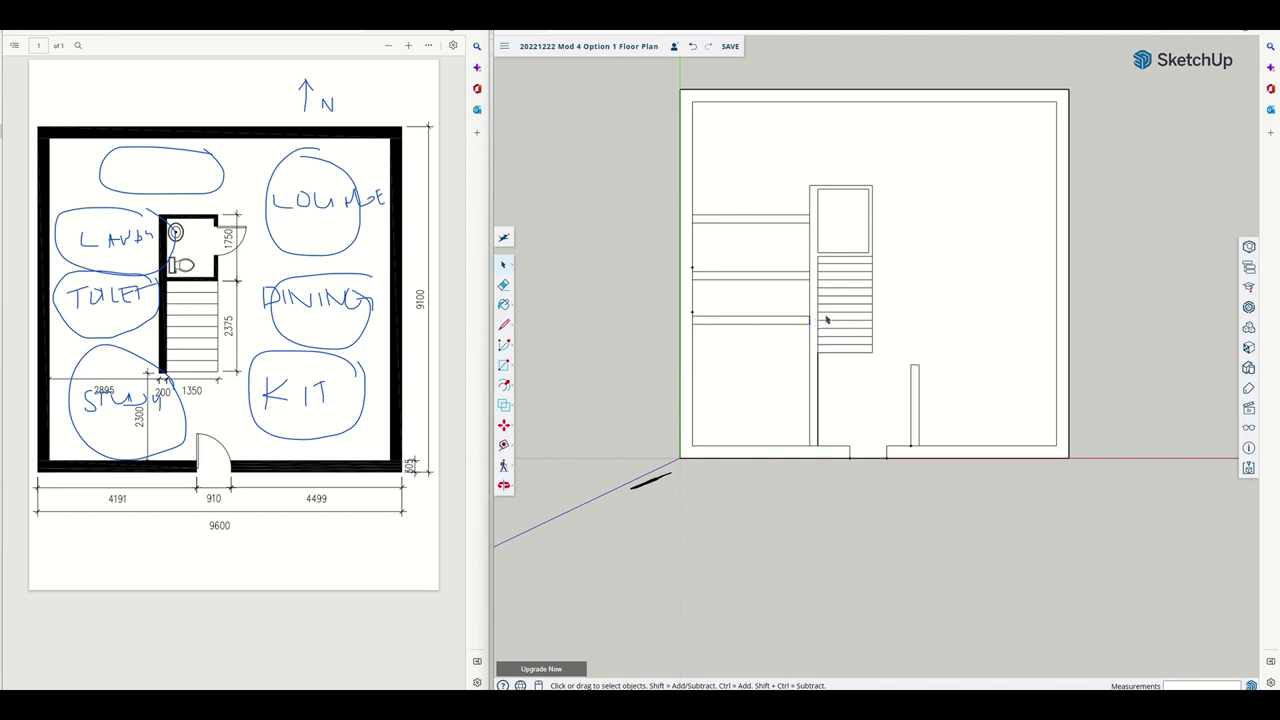
# Delete the dividing line left of the stair so the wall strips join the stairwell wall
pyautogui.click(811, 280)
pyautogui.press('Delete')
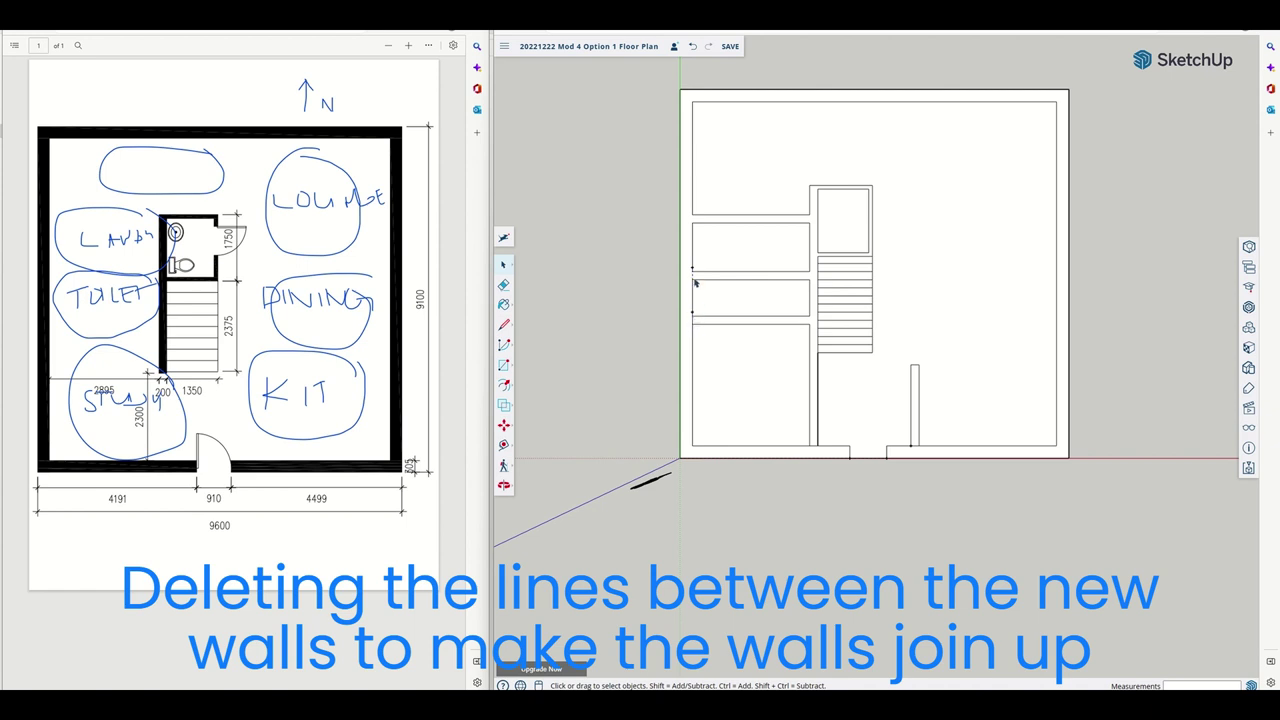
pyautogui.click(693, 278)
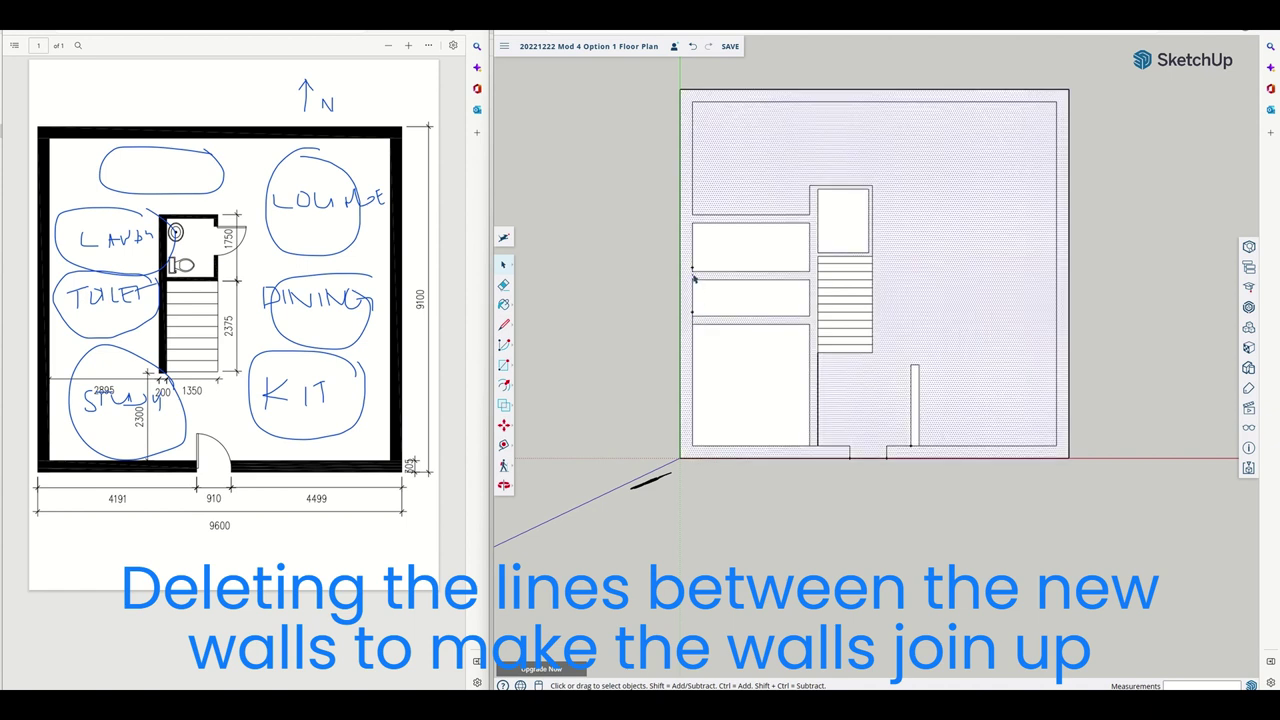
pyautogui.click(693, 322)
pyautogui.scroll(3, 756, 388)
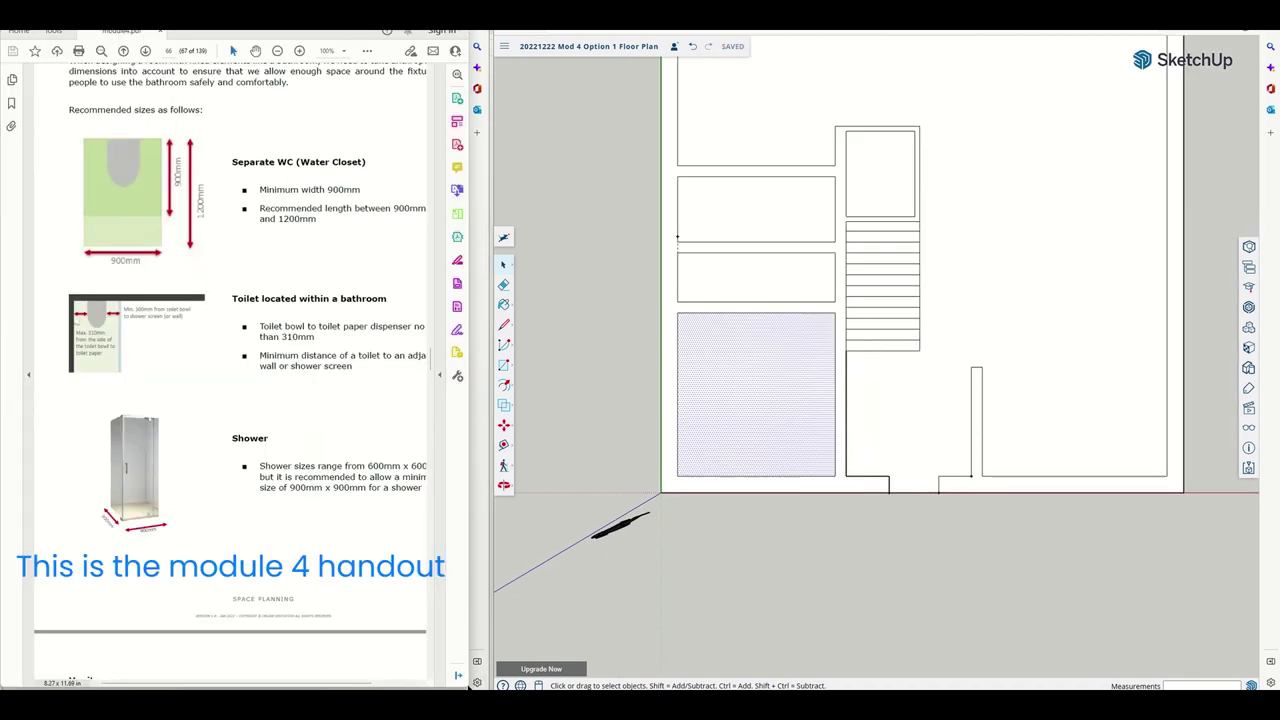
pyautogui.moveTo(465, 687); pyautogui.dragTo(493, 687)
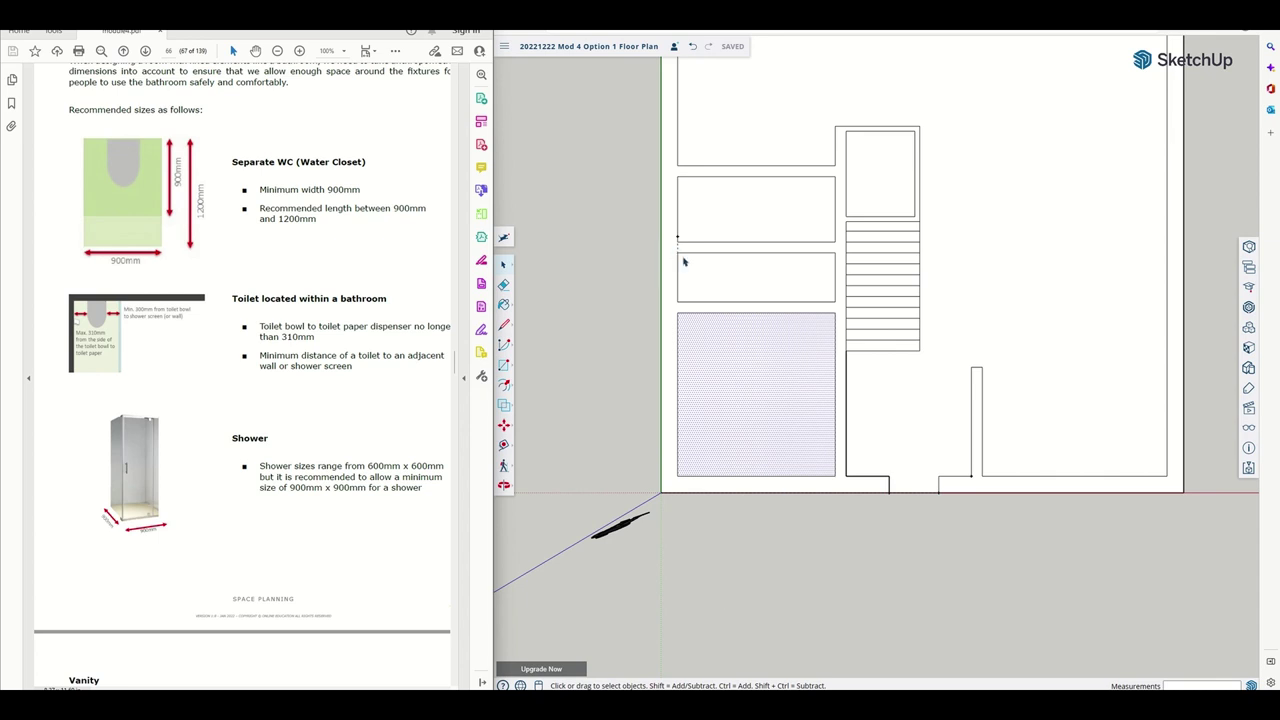
pyautogui.click(1028, 352)
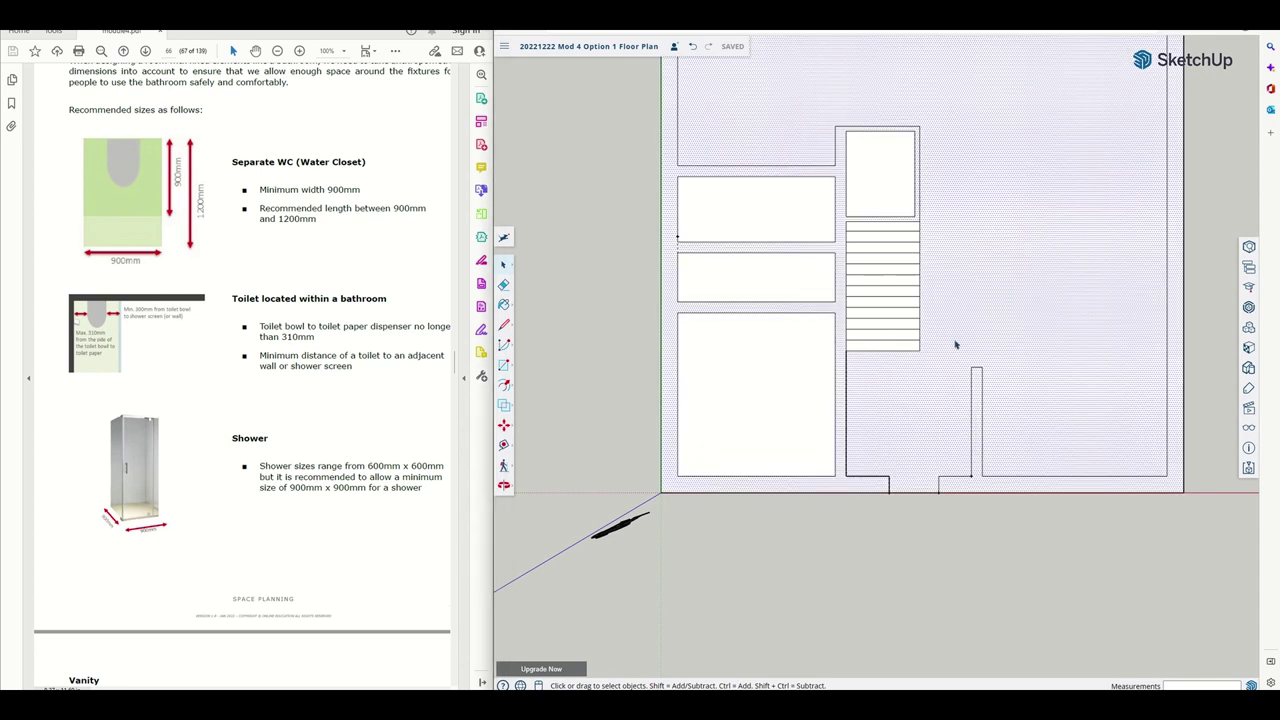
pyautogui.click(753, 289)
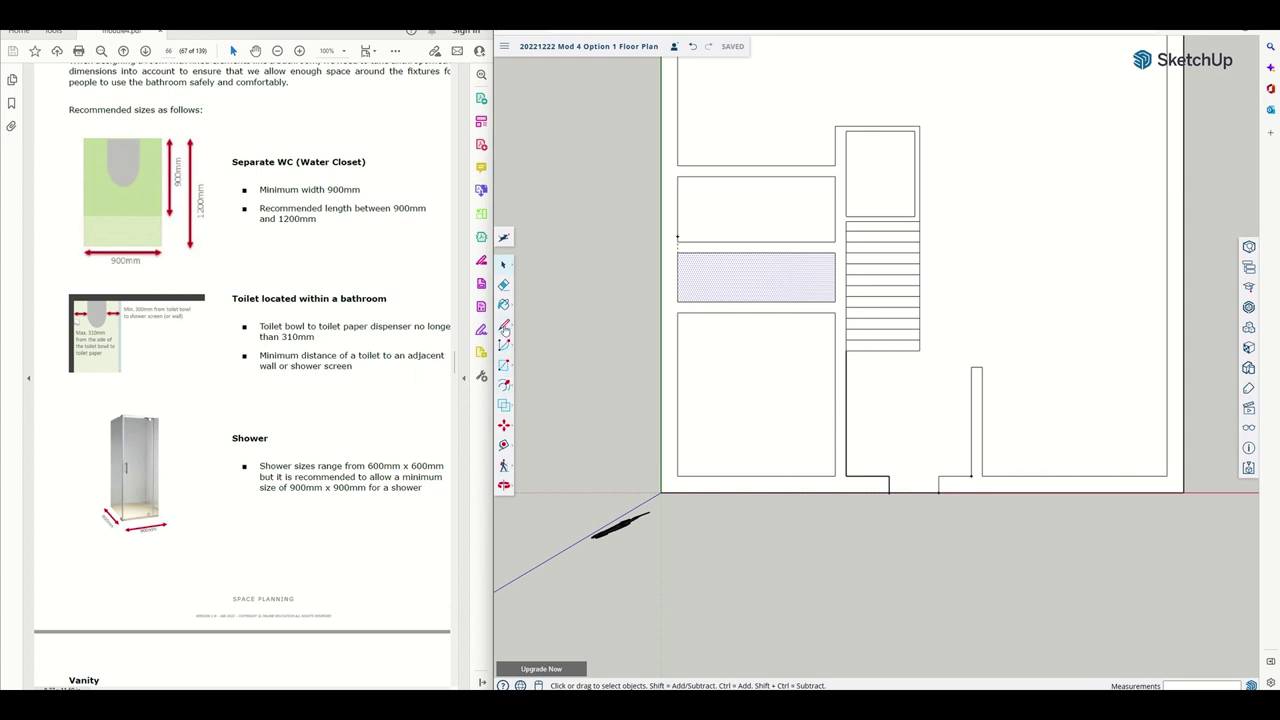
# Split the middle left room with a line on a guide 900 mm from the left wall
pyautogui.press('t')
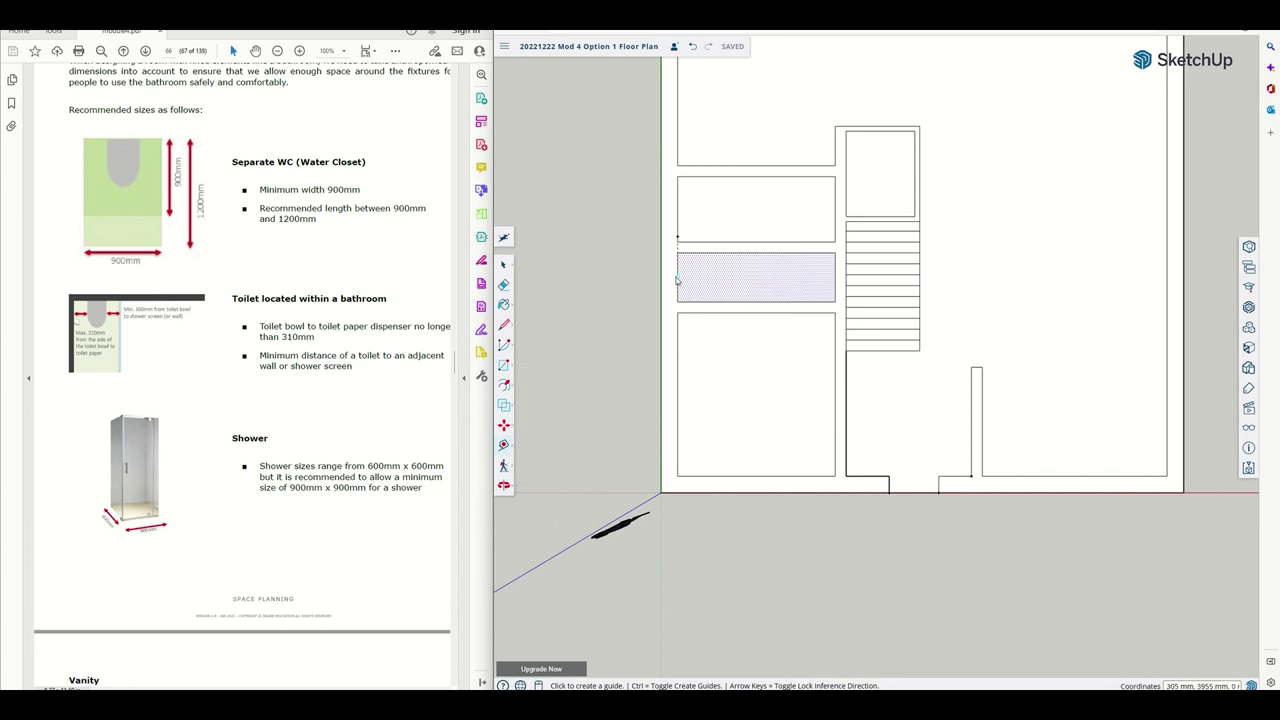
pyautogui.click(677, 281)
pyautogui.write('900')
pyautogui.press('Return')
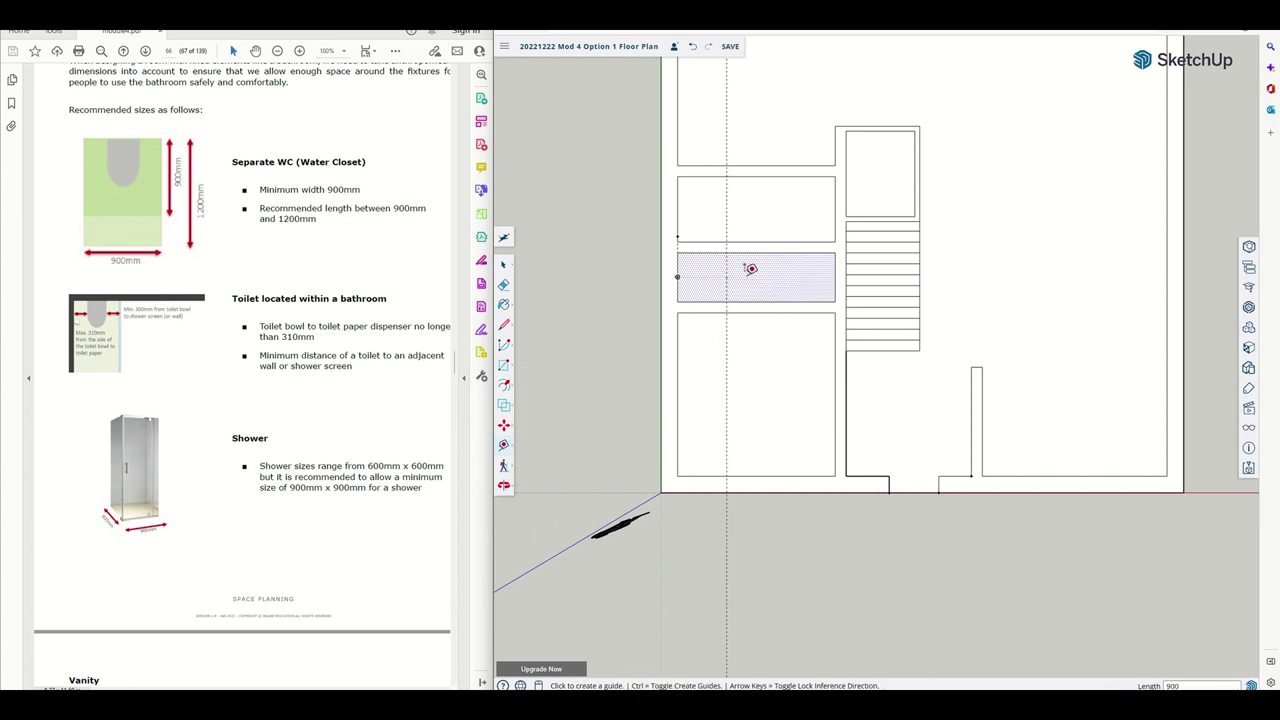
pyautogui.click(503, 366)
pyautogui.click(503, 325)
pyautogui.click(726, 252)
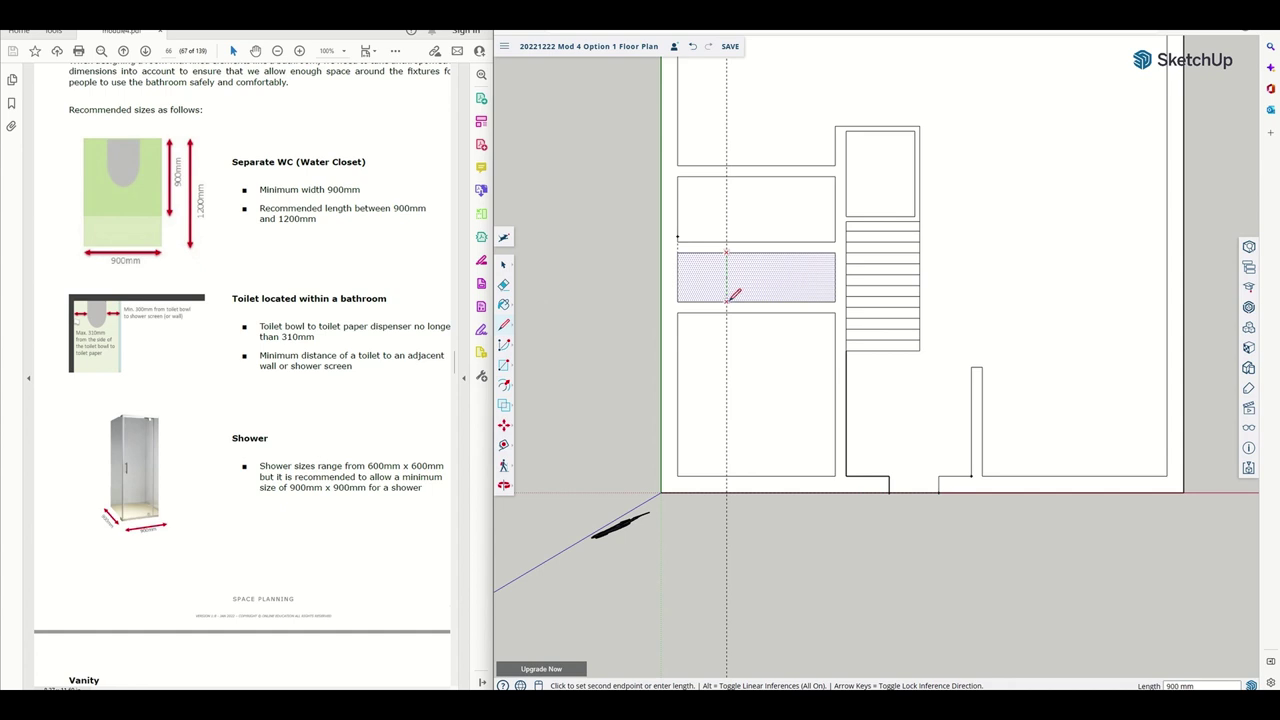
pyautogui.click(726, 302)
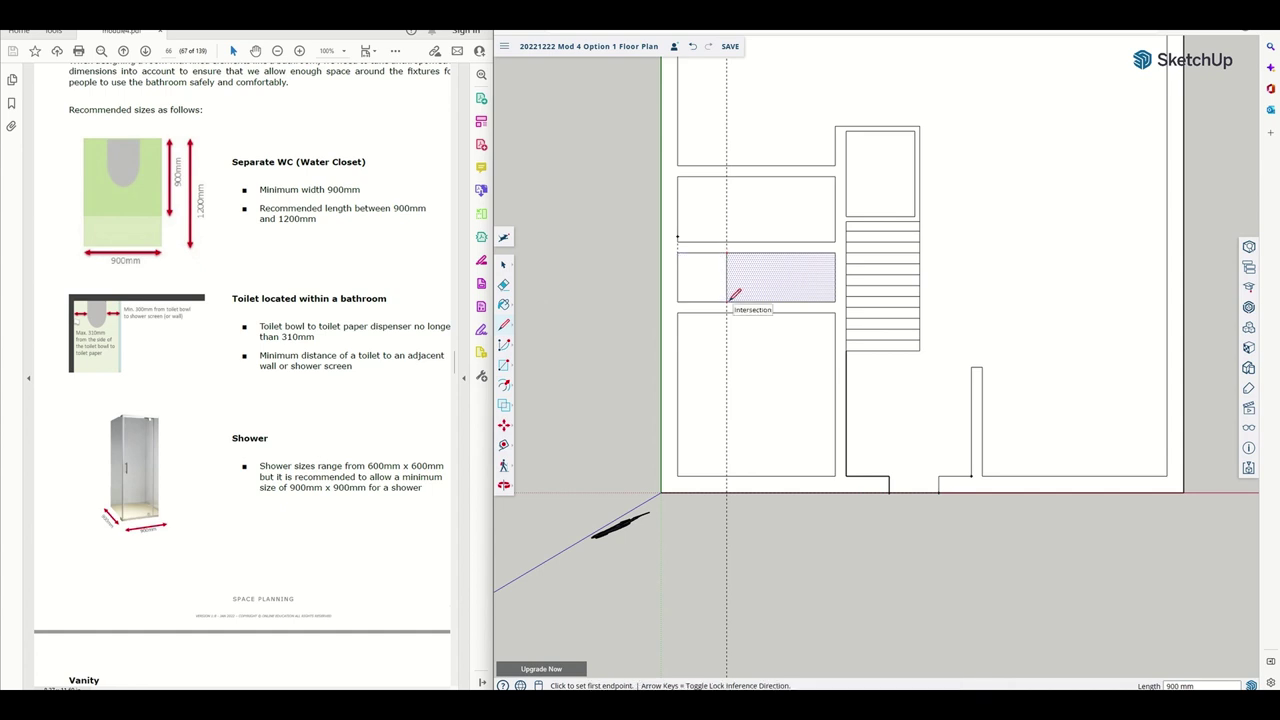
# Draw two diagonals forming an X across the 900 mm section
pyautogui.click(678, 301)
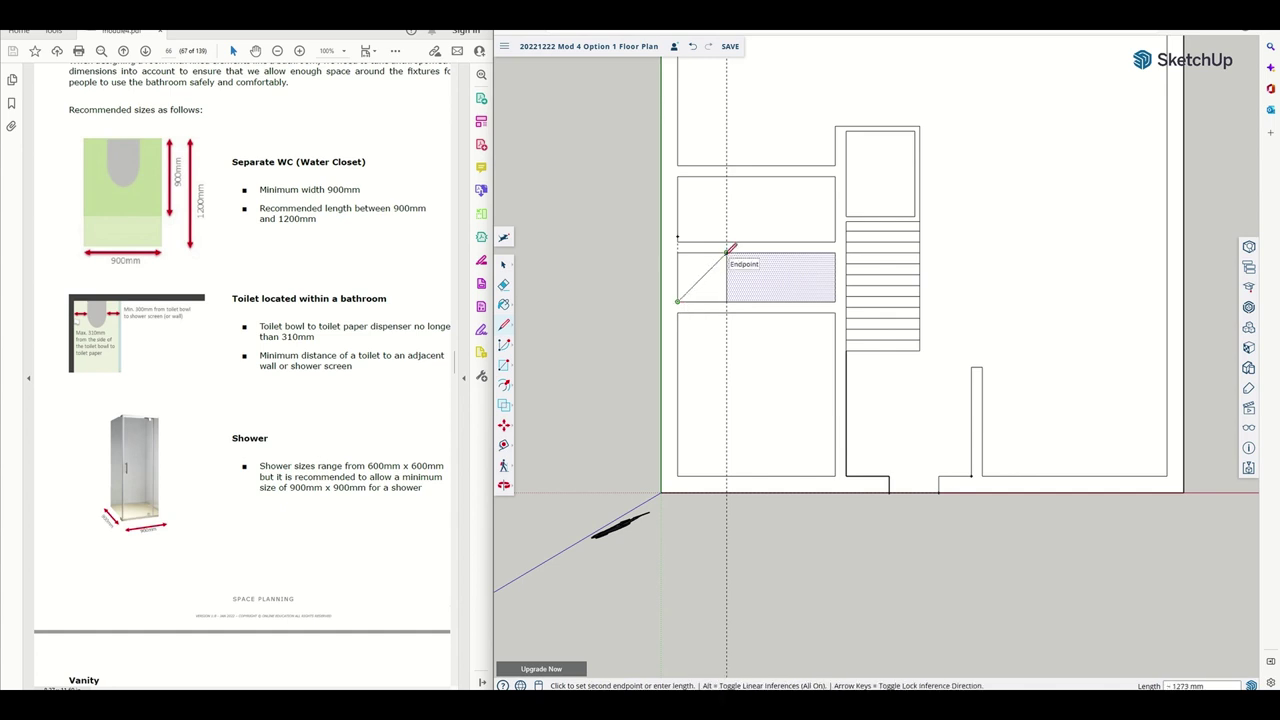
pyautogui.click(727, 251)
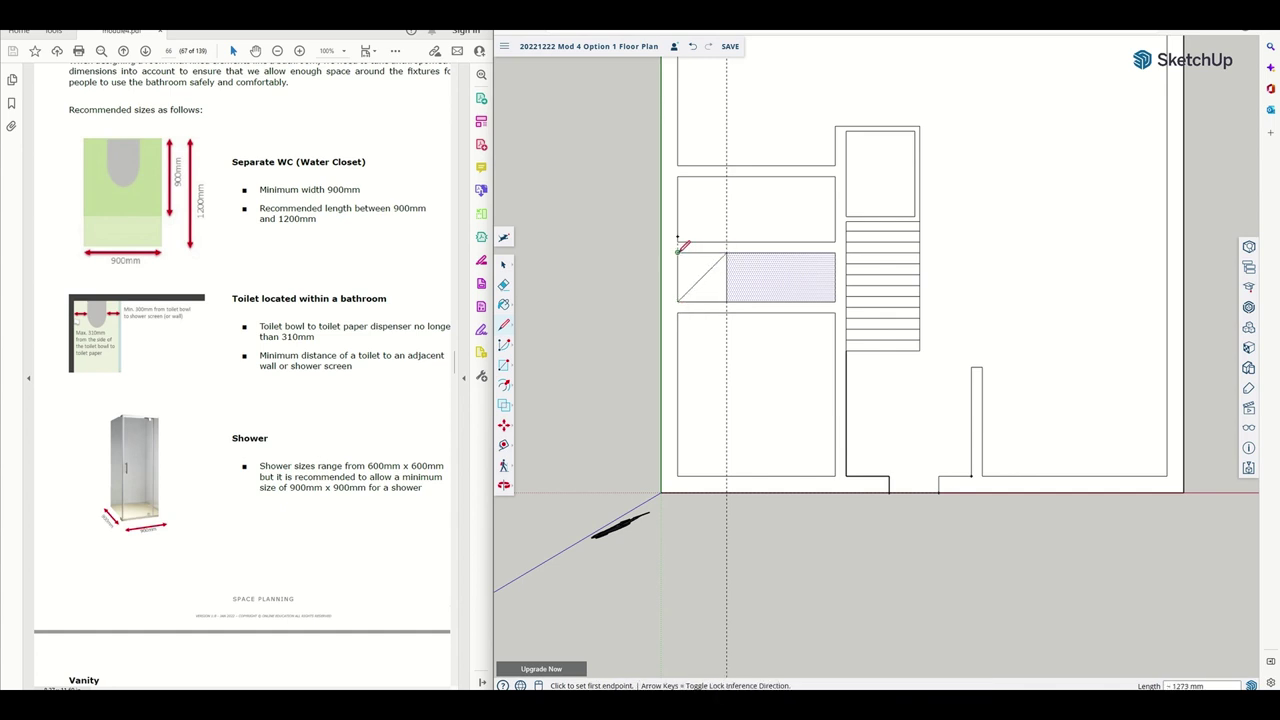
pyautogui.click(678, 252)
pyautogui.click(727, 300)
# Place a vertical guide 900 mm from the hatched rectangle's right edge
pyautogui.click(504, 445)
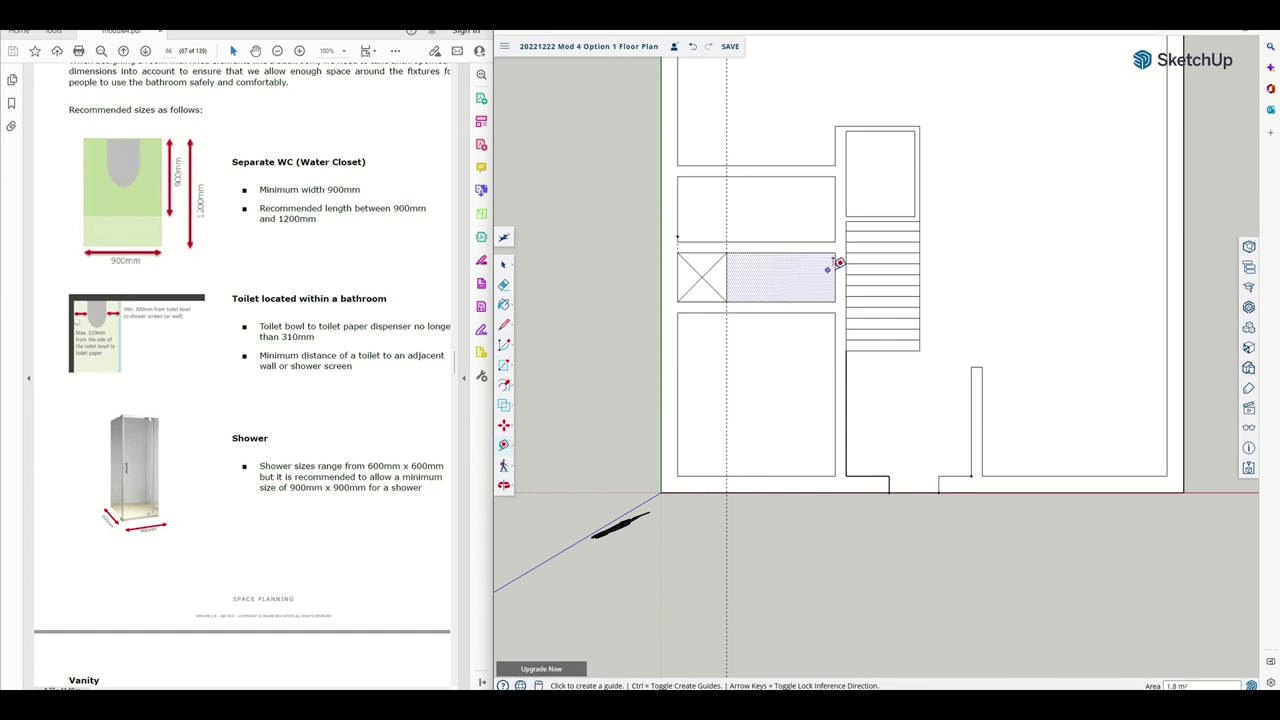
pyautogui.click(836, 268)
pyautogui.write('1200')
pyautogui.press('Return')
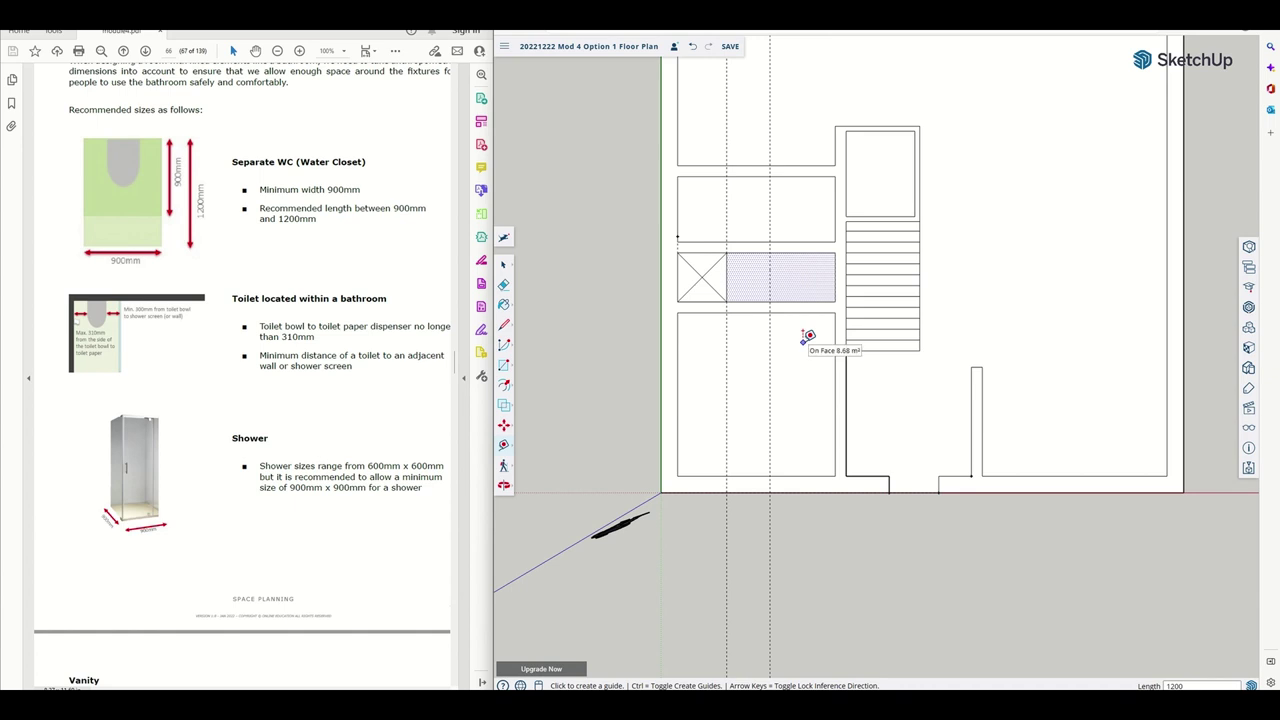
pyautogui.click(835, 268)
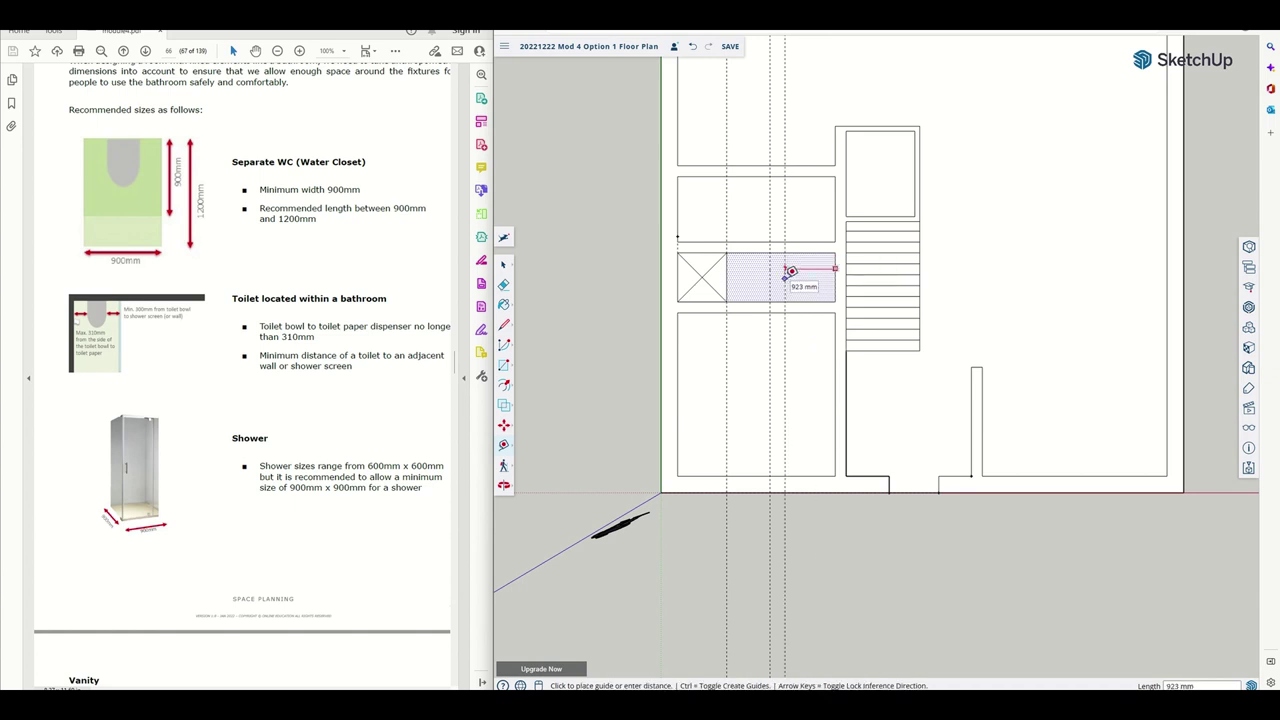
pyautogui.write('900')
pyautogui.press('Return')
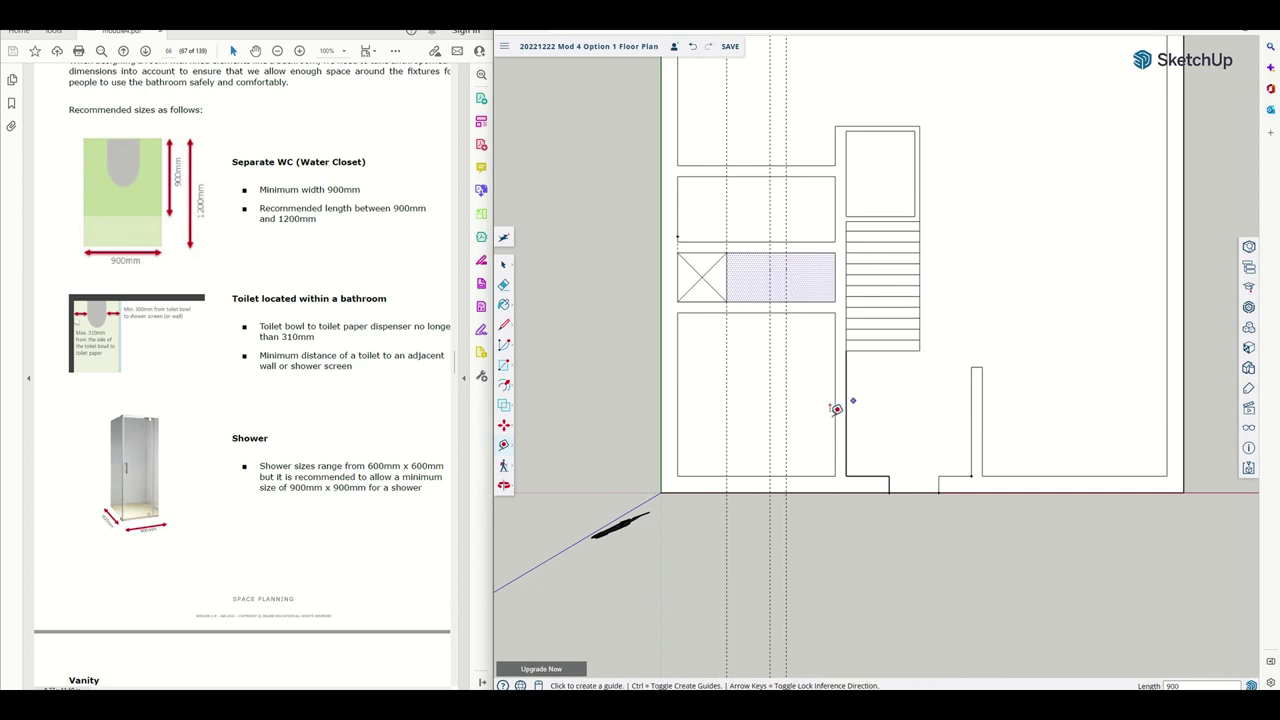
# Place a guide 795 mm from the X box's top-right corner
pyautogui.click(838, 272)
pyautogui.click(729, 247)
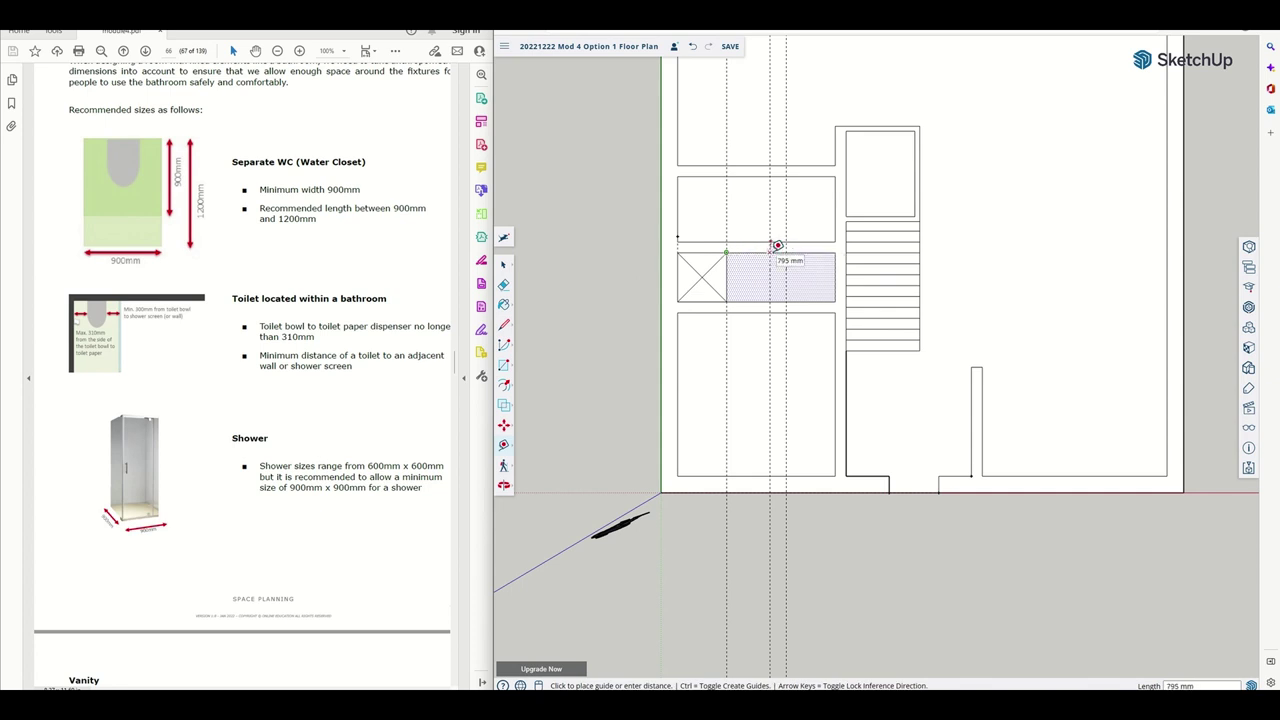
pyautogui.click(777, 245)
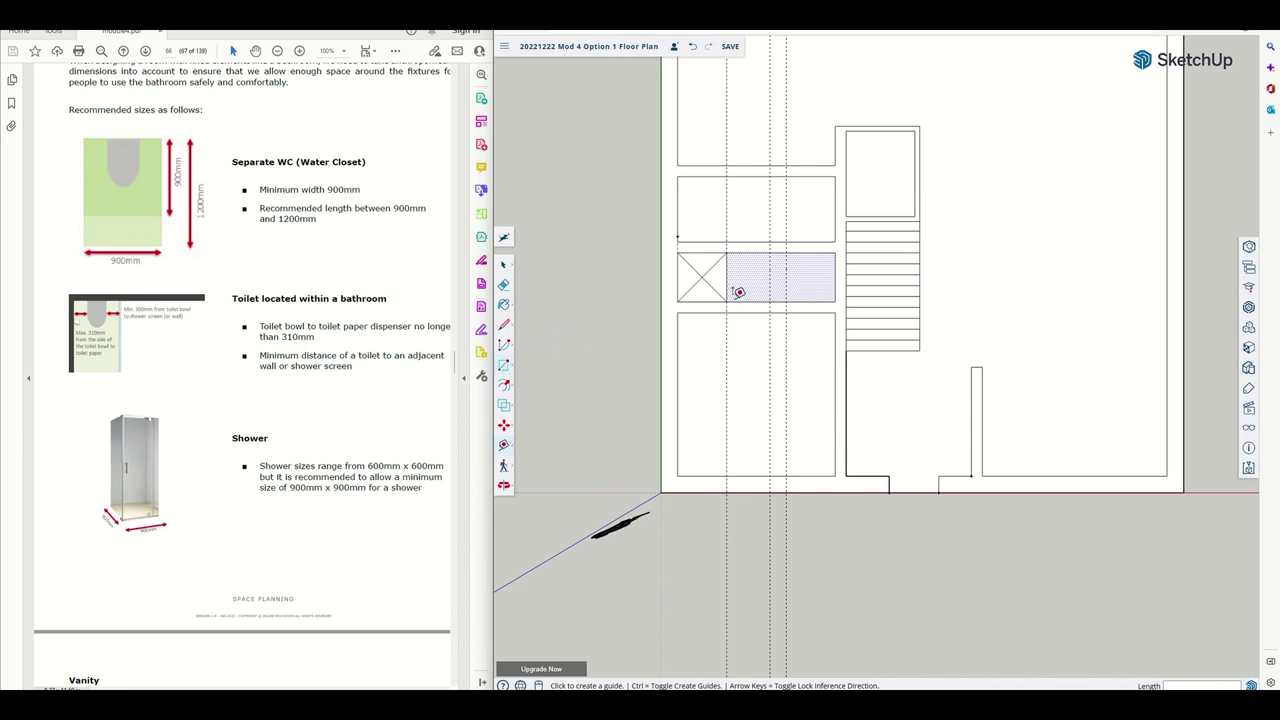
# Draw a 600 by 400 mm rectangle starting on the room's top edge
pyautogui.click(505, 367)
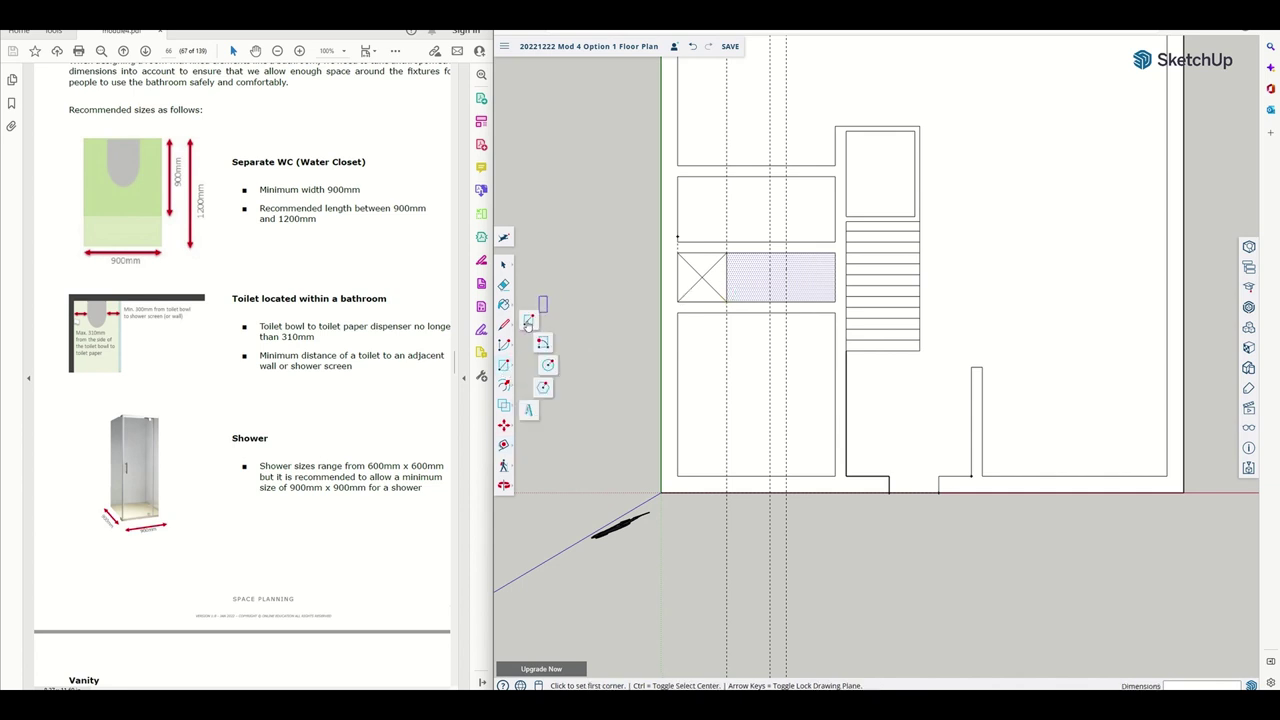
pyautogui.click(740, 252)
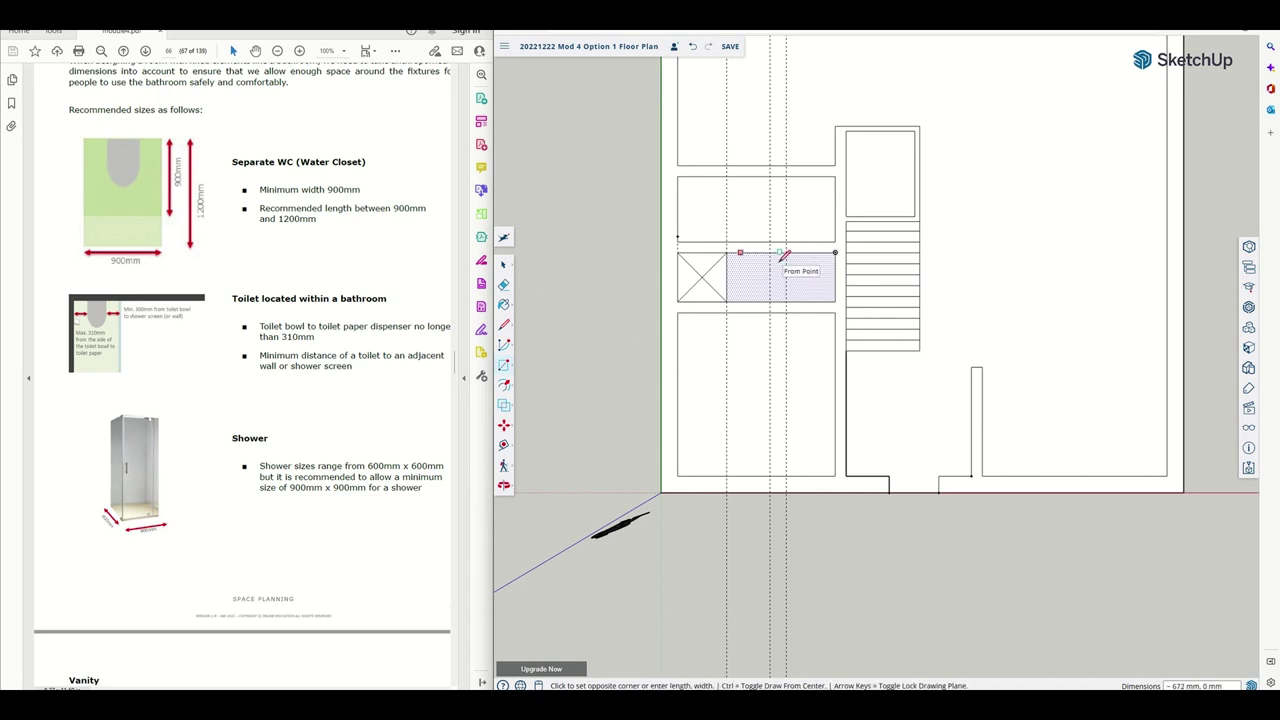
pyautogui.write('600')
pyautogui.press('Return')
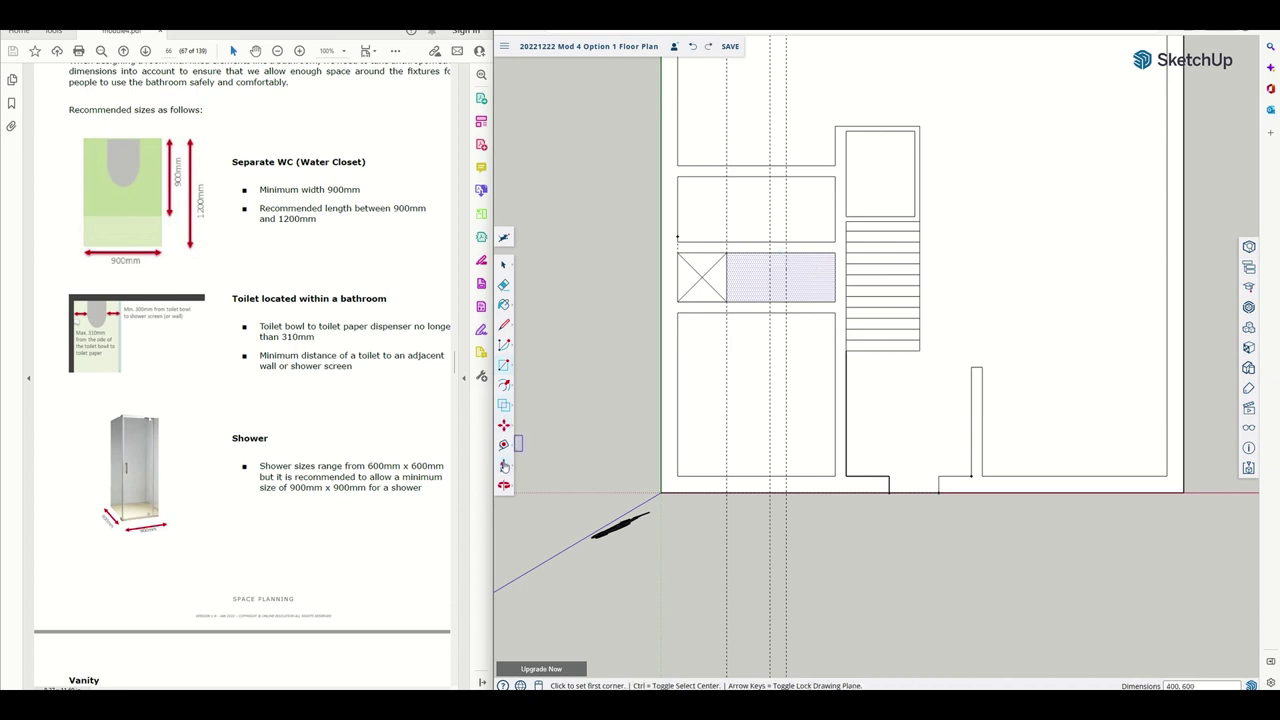
# Place a horizontal guide 450 mm from the room edge
pyautogui.click(527, 443)
pyautogui.click(754, 252)
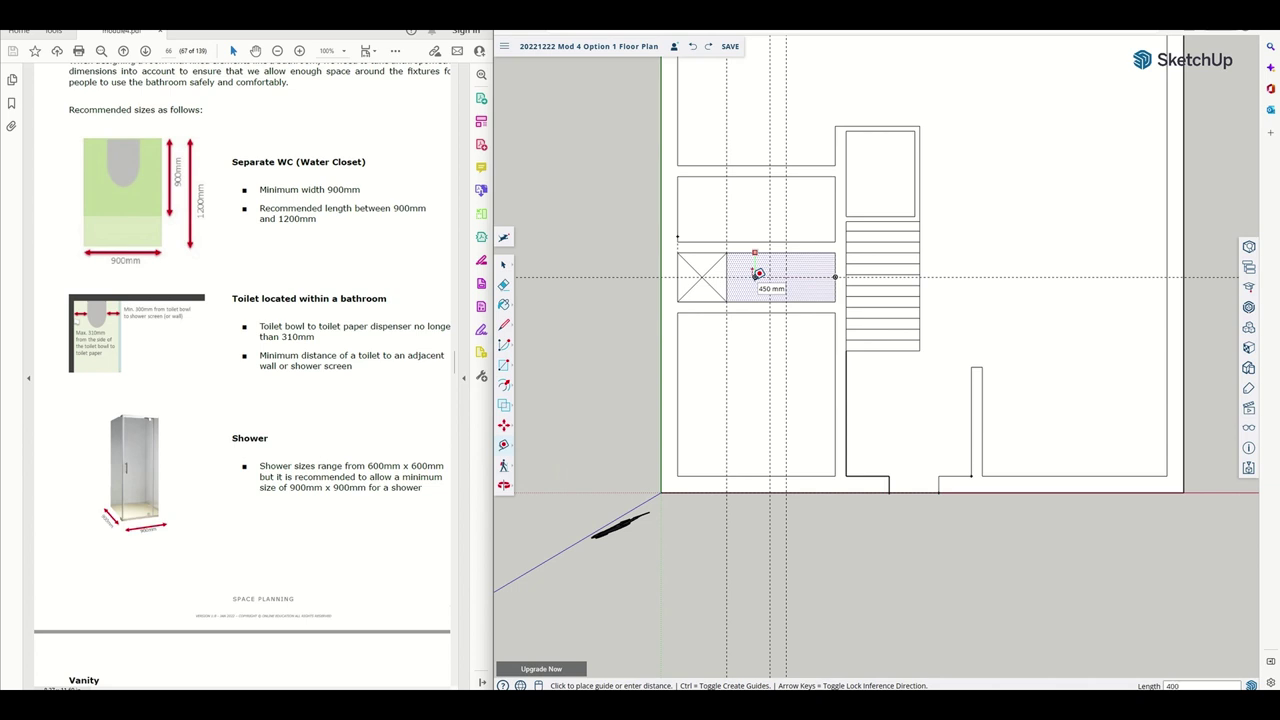
pyautogui.click(758, 273)
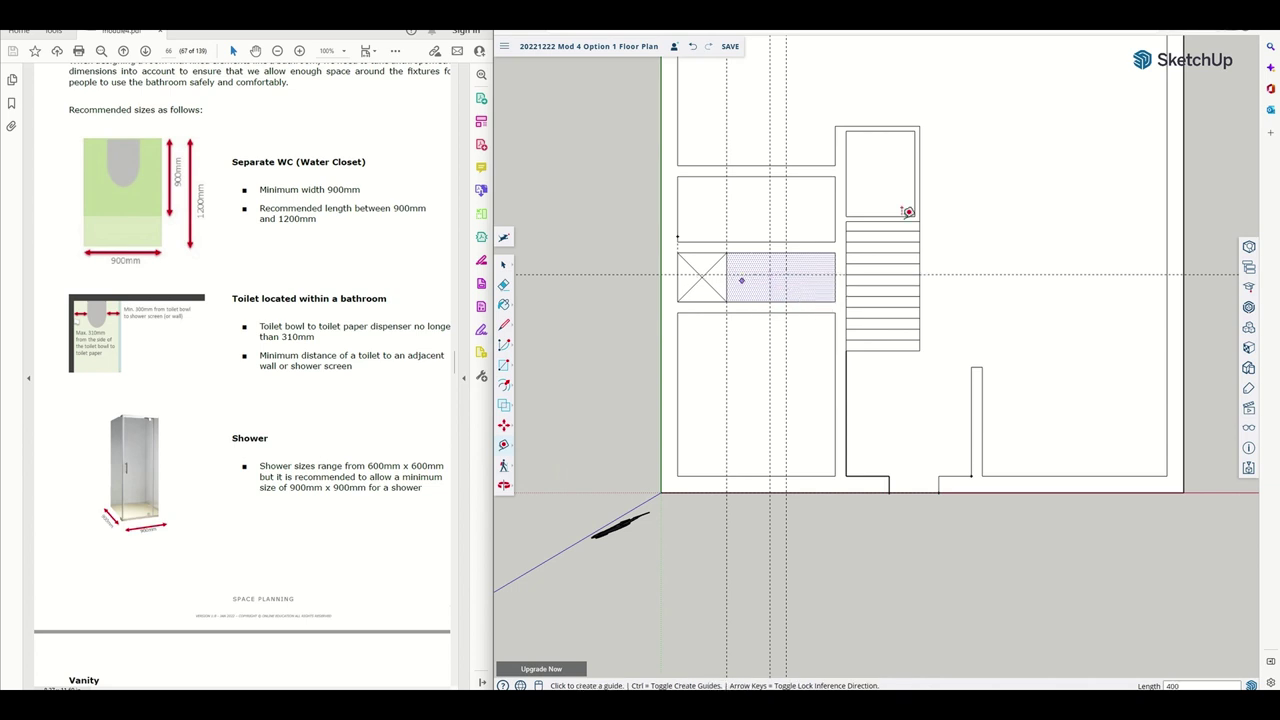
# Search Bing for 'small wc basin' and open the Mini Novo wall-hung vanity listing
pyautogui.hotkey('alt', 'Tab')
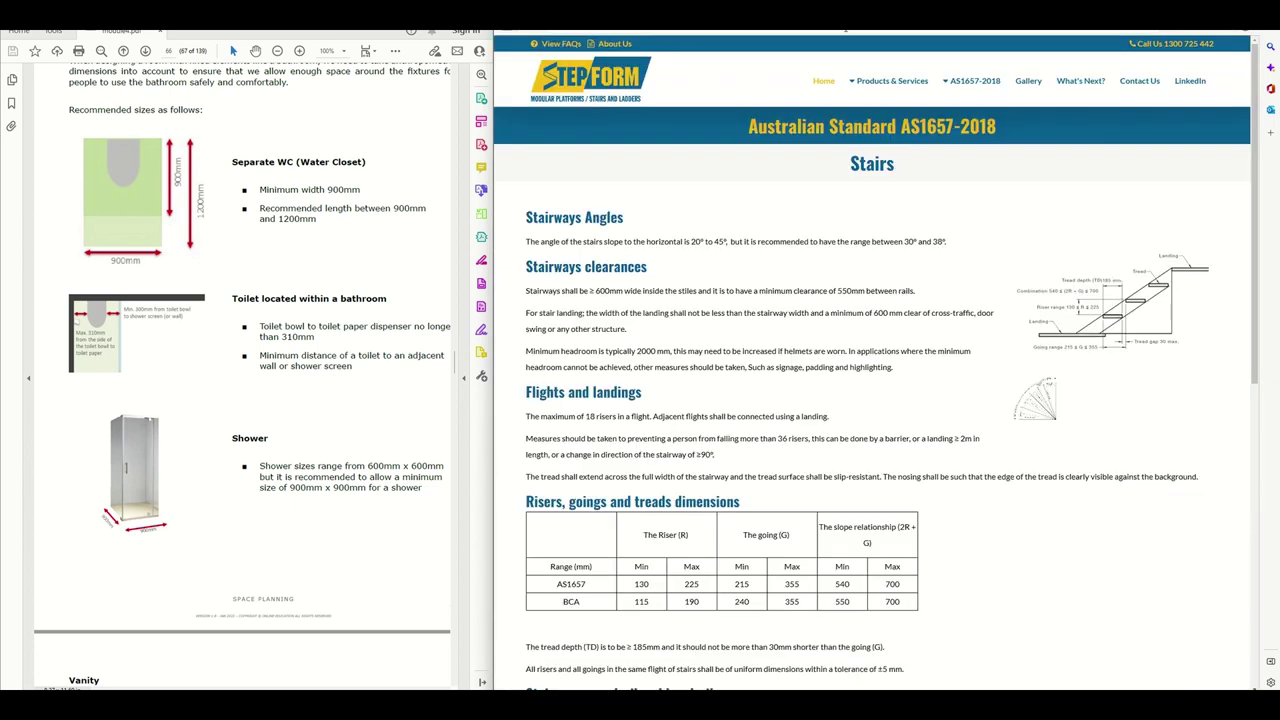
pyautogui.hotkey('ctrl', 'l')
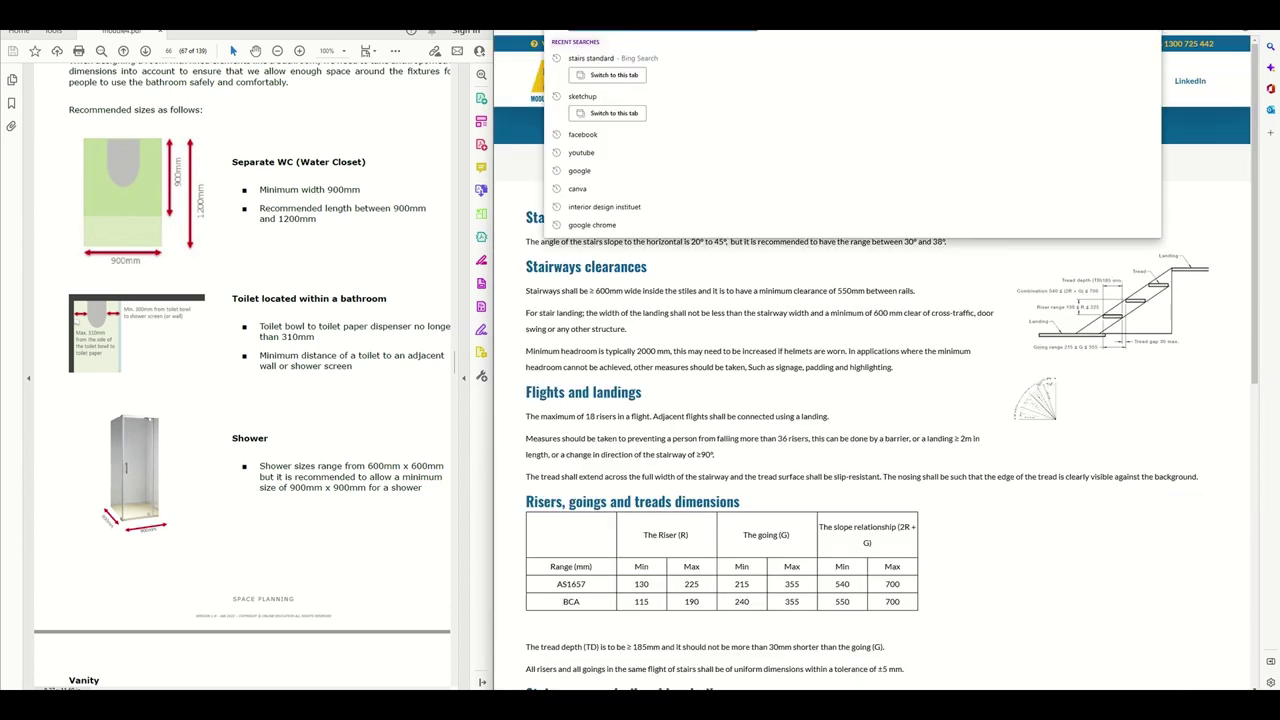
pyautogui.write('small w')
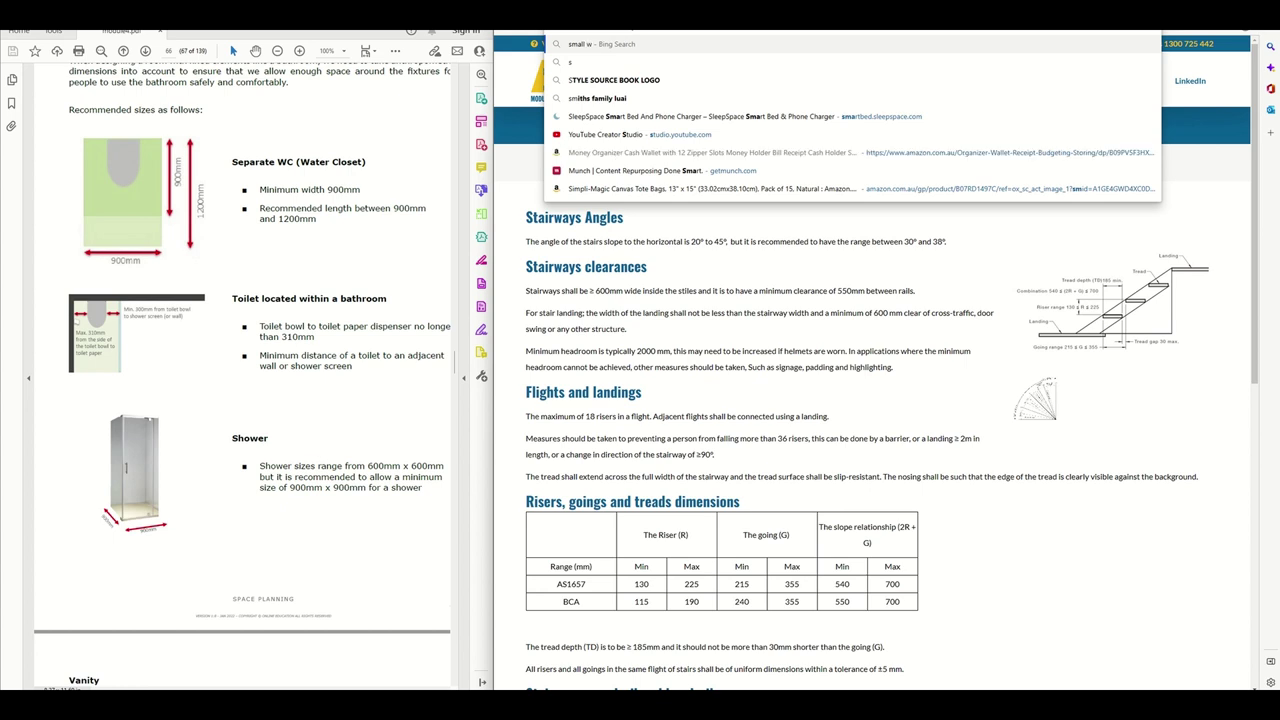
pyautogui.write('c pasin')
pyautogui.press('Return')
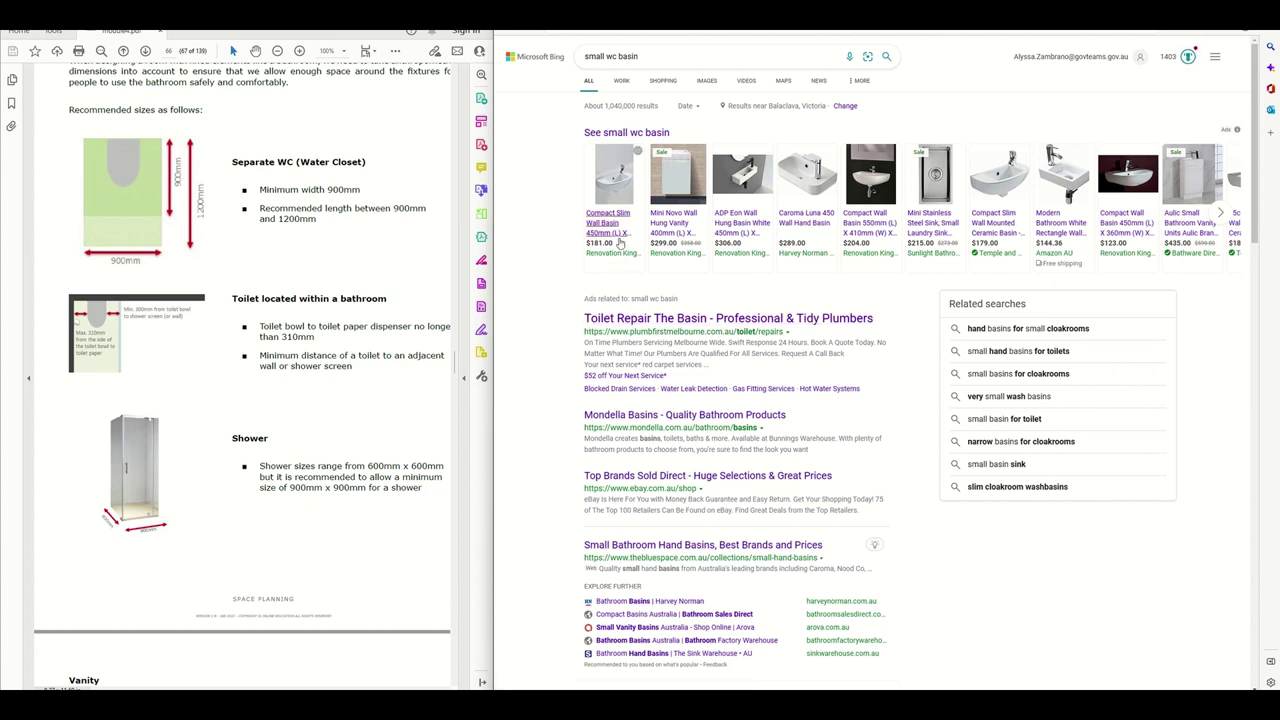
pyautogui.moveTo(620, 243)
pyautogui.moveTo(668, 240)
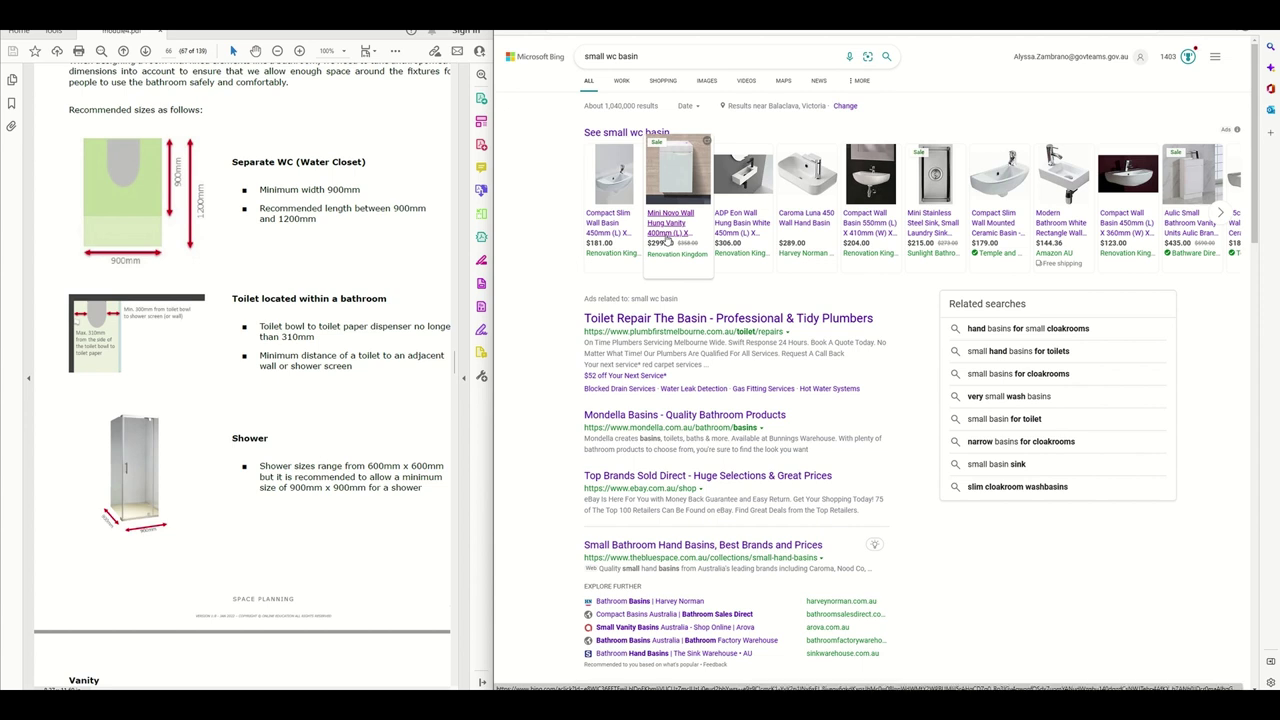
pyautogui.click(668, 240)
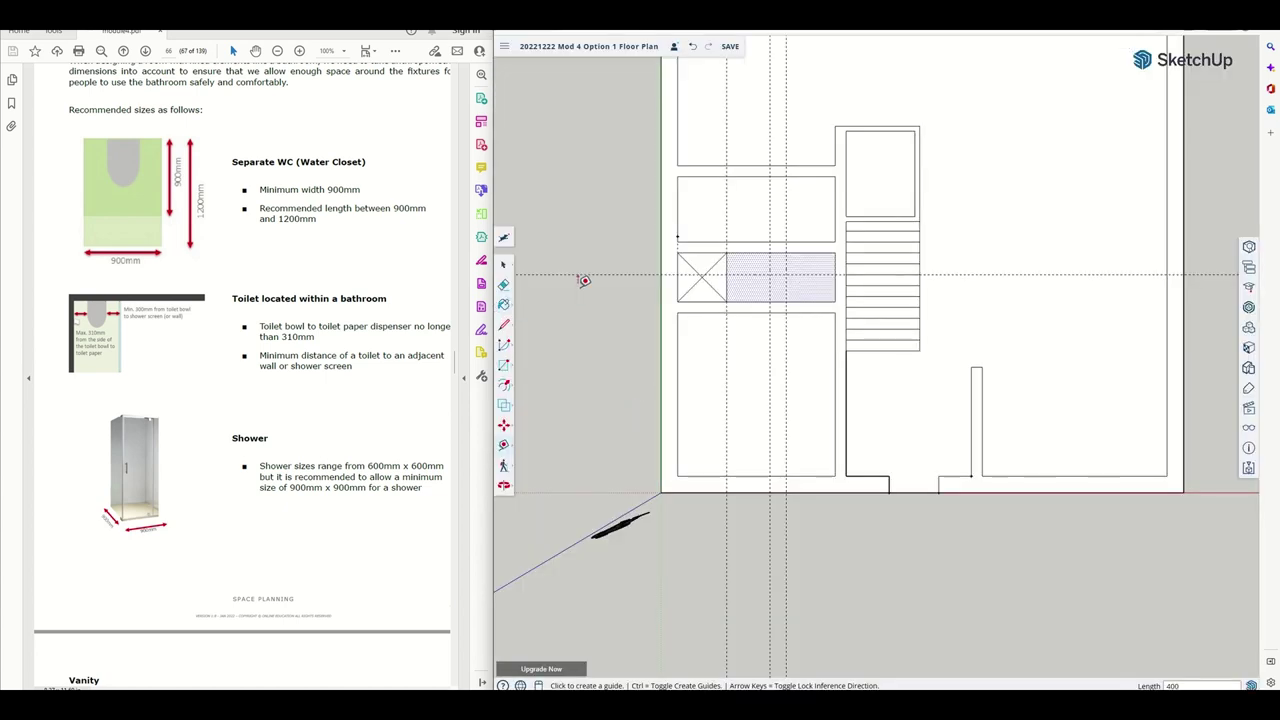
# Add a guide 220 mm below the room's top edge
pyautogui.click(756, 252)
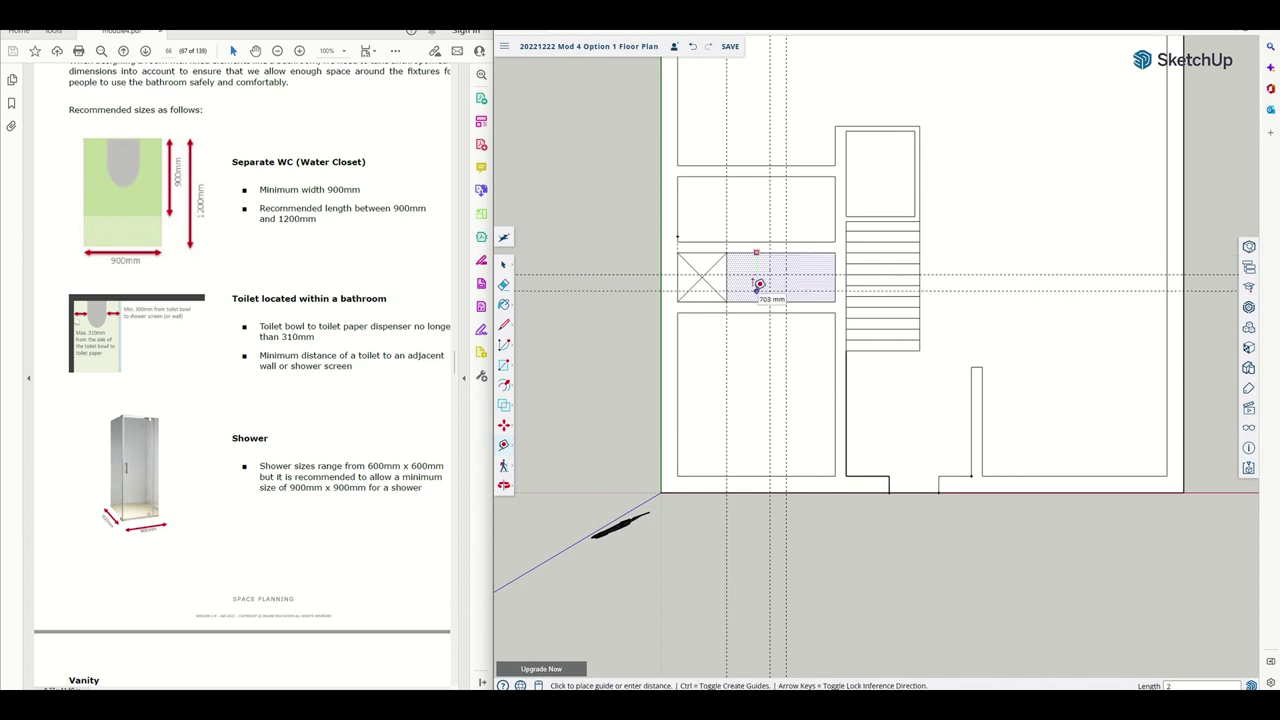
pyautogui.write('220')
pyautogui.press('Return')
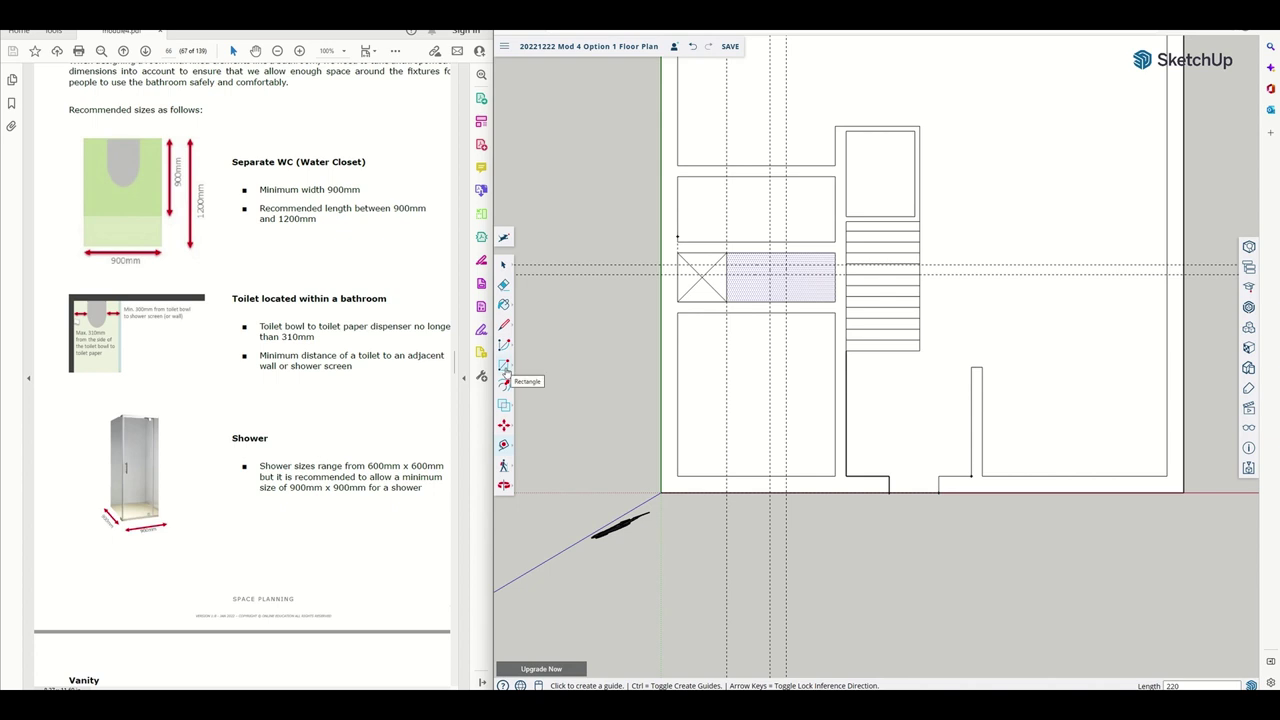
# Draw a 400 by 220 mm basin rectangle at the guide intersection, then erase the guides
pyautogui.click(504, 366)
pyautogui.click(770, 265)
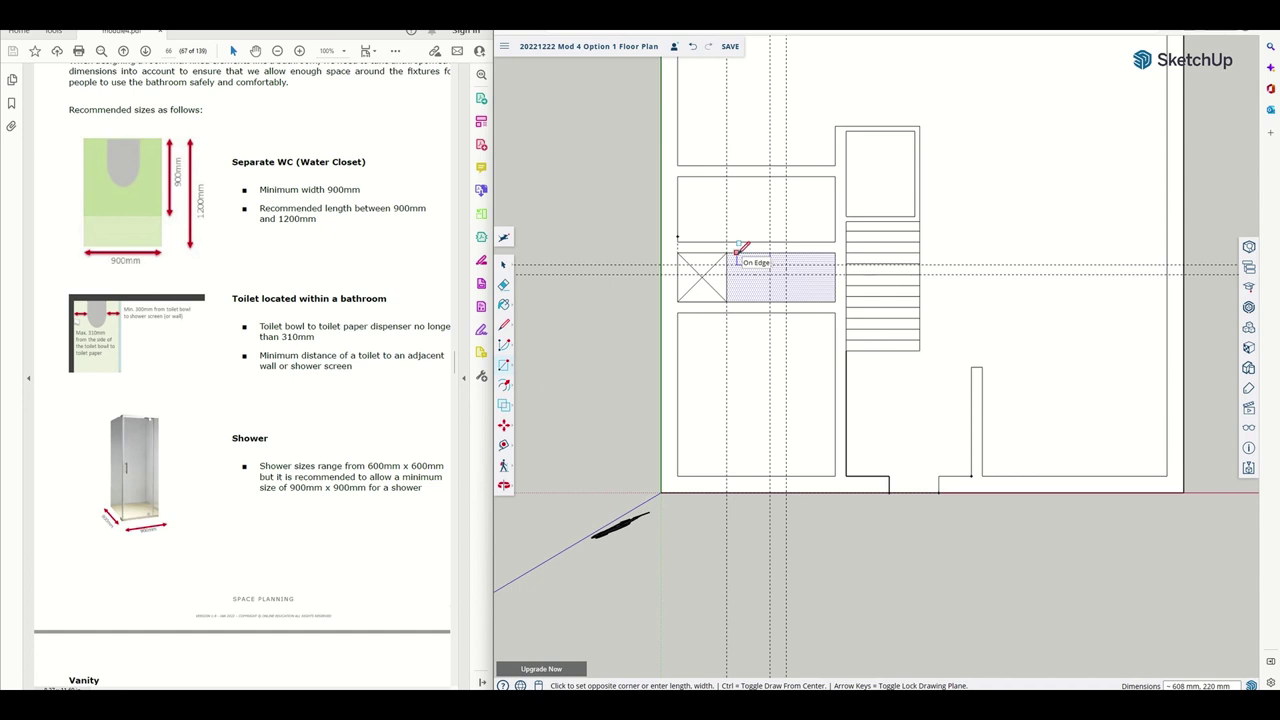
pyautogui.write('40')
pyautogui.write('0, 220')
pyautogui.press('Return')
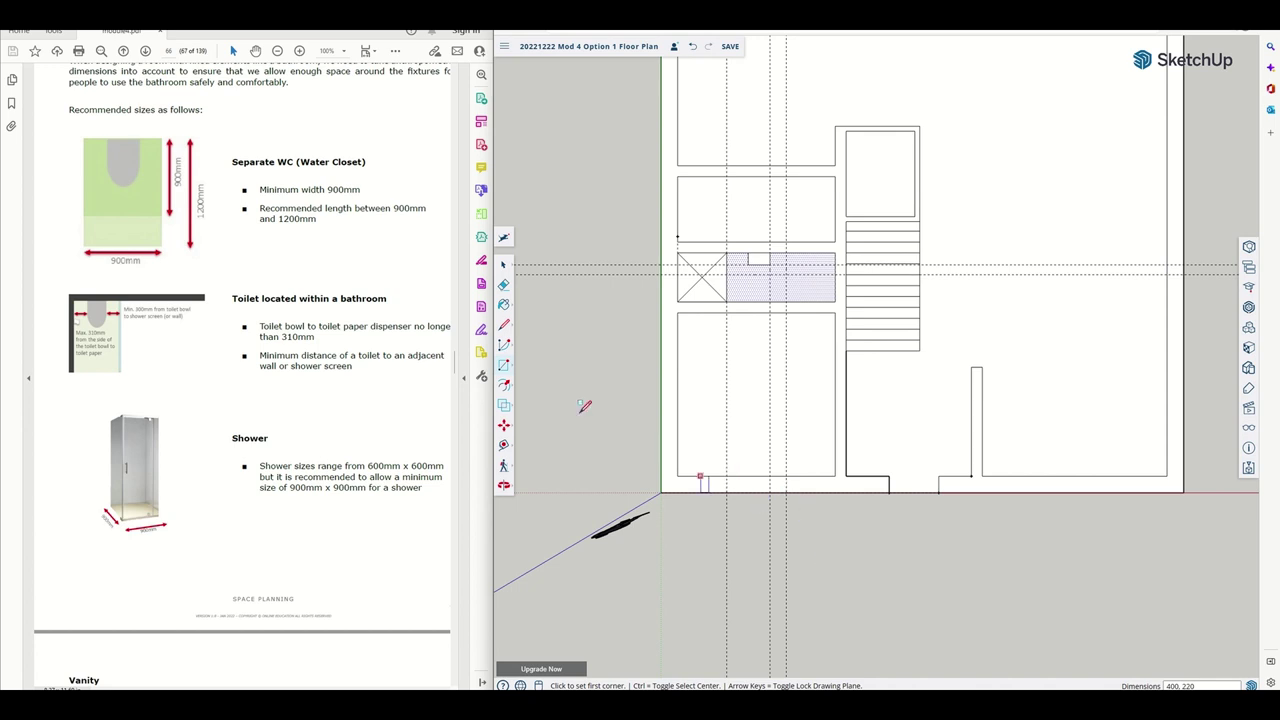
pyautogui.click(504, 285)
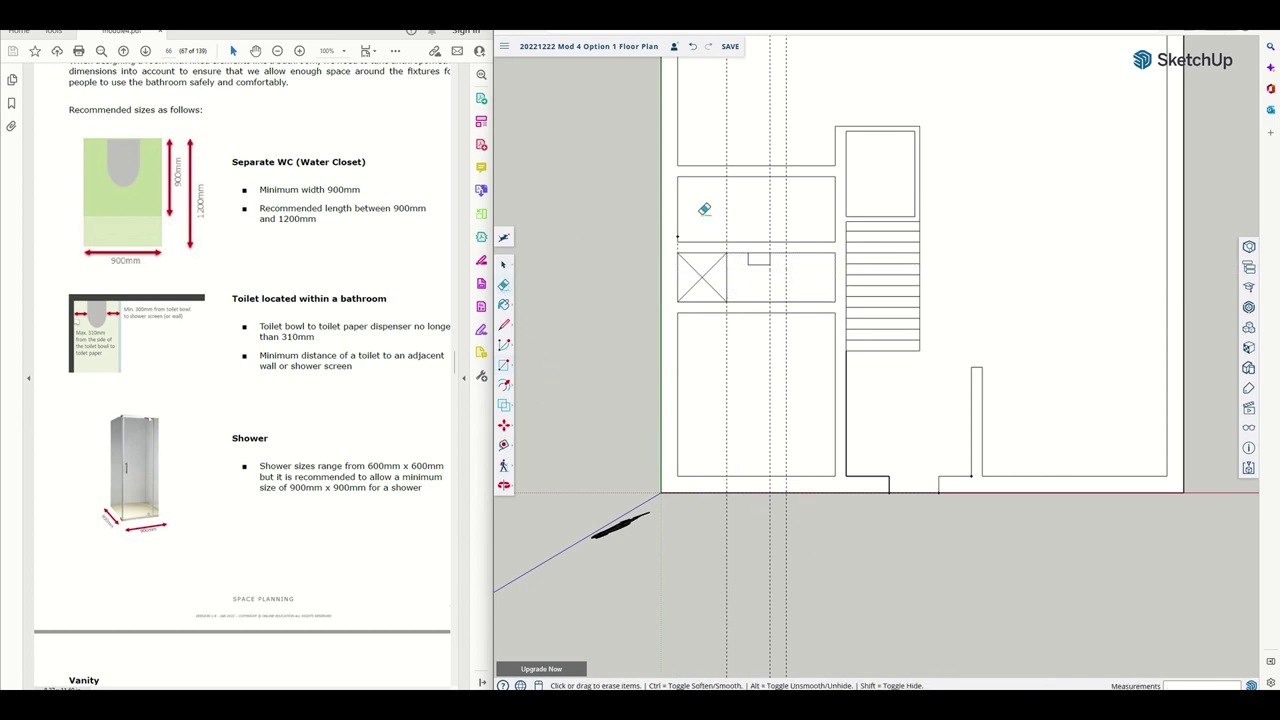
pyautogui.moveTo(720, 237); pyautogui.dragTo(797, 243)
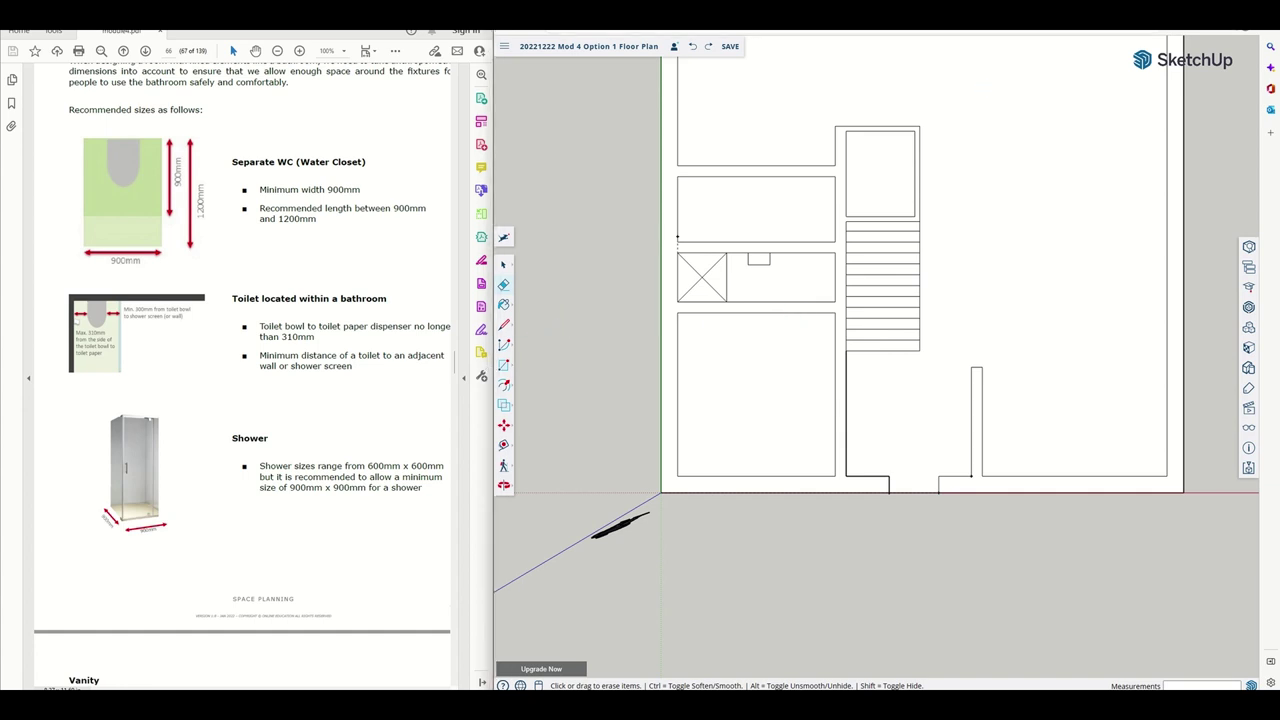
# Search 'standard pocket door sizes' and open the Premium Sliding Doors Products Category page
pyautogui.hotkey('ctrl', 'Tab')
pyautogui.hotkey('ctrl', 'l')
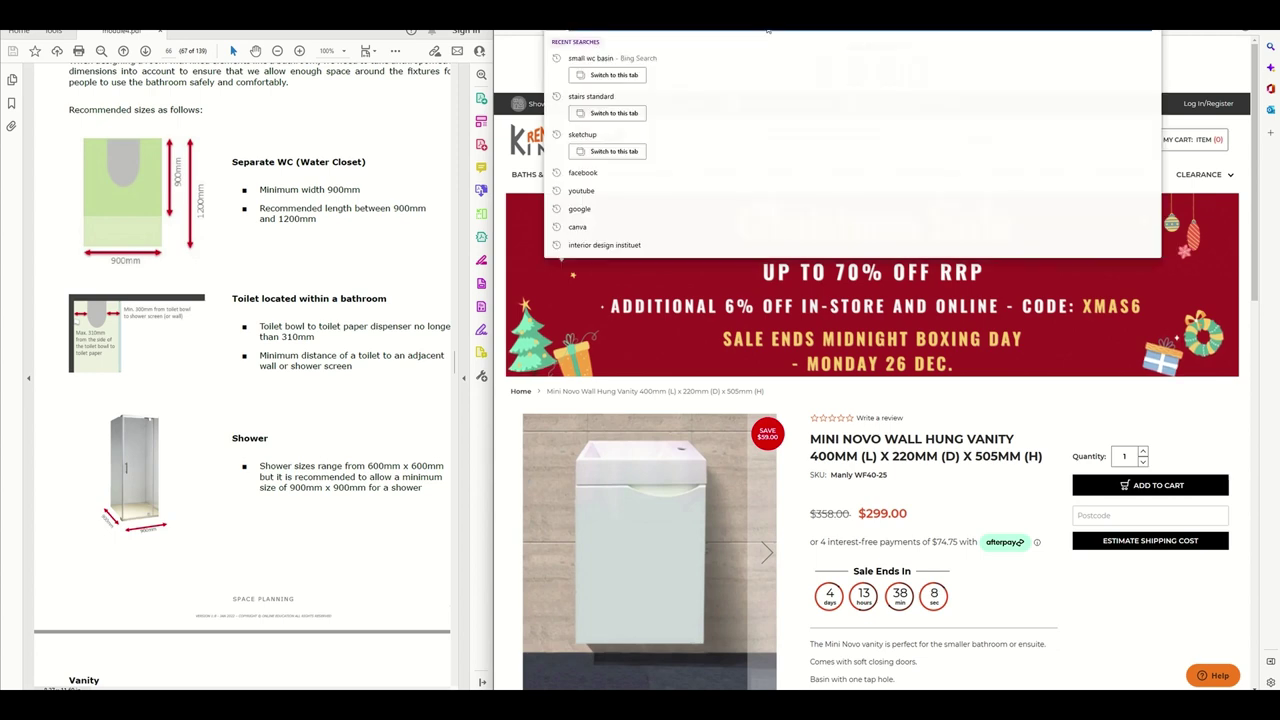
pyautogui.write('standar')
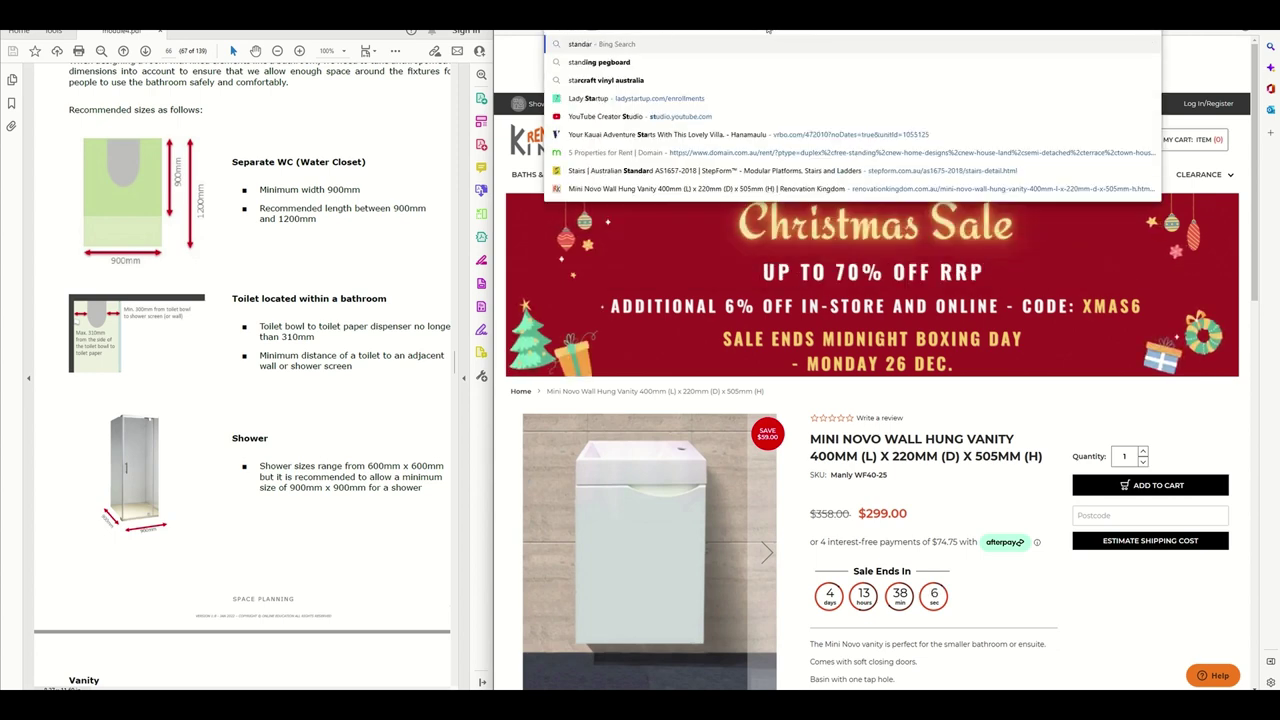
pyautogui.write('d pocket')
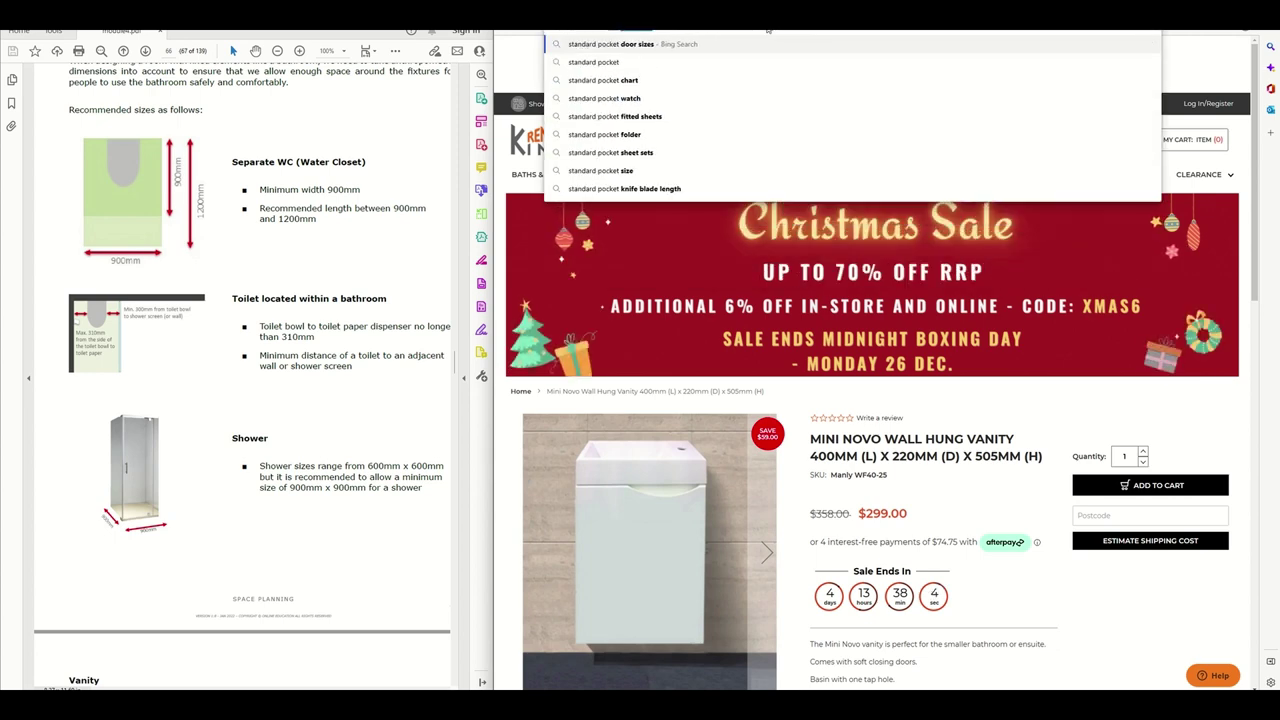
pyautogui.press('Return')
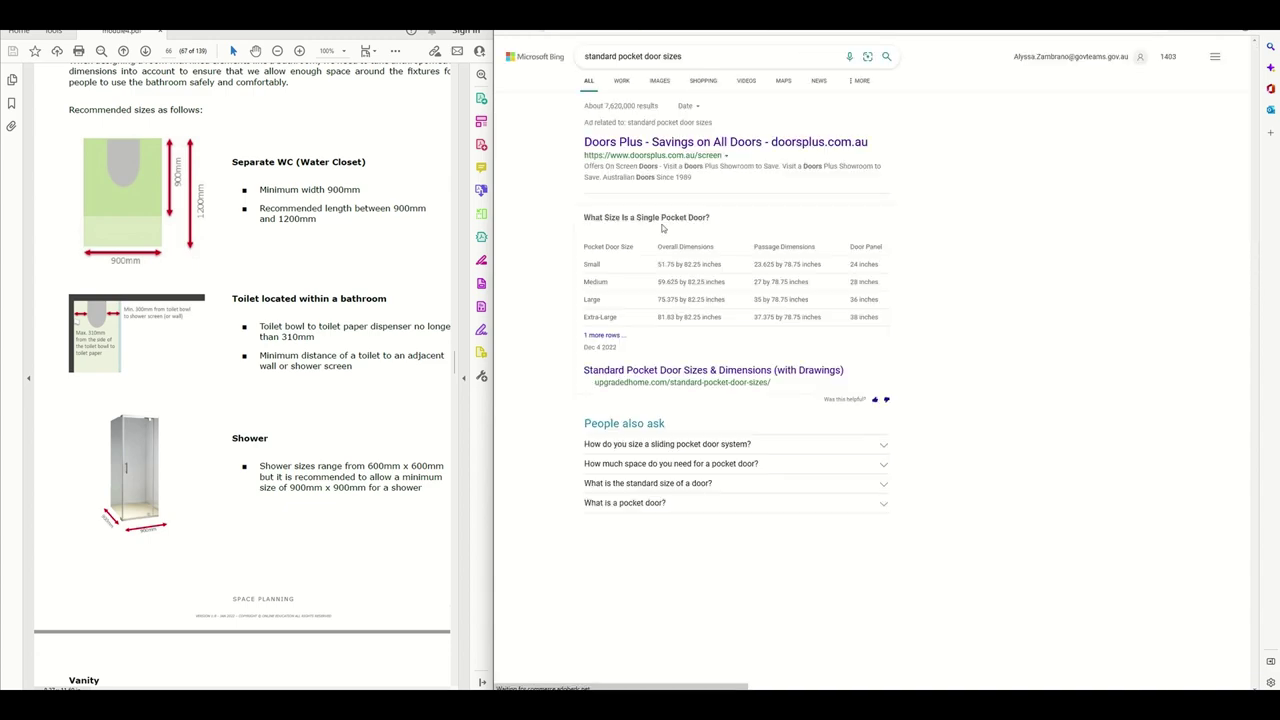
pyautogui.scroll(-3, 620, 380)
pyautogui.scroll(-3, 549, 503)
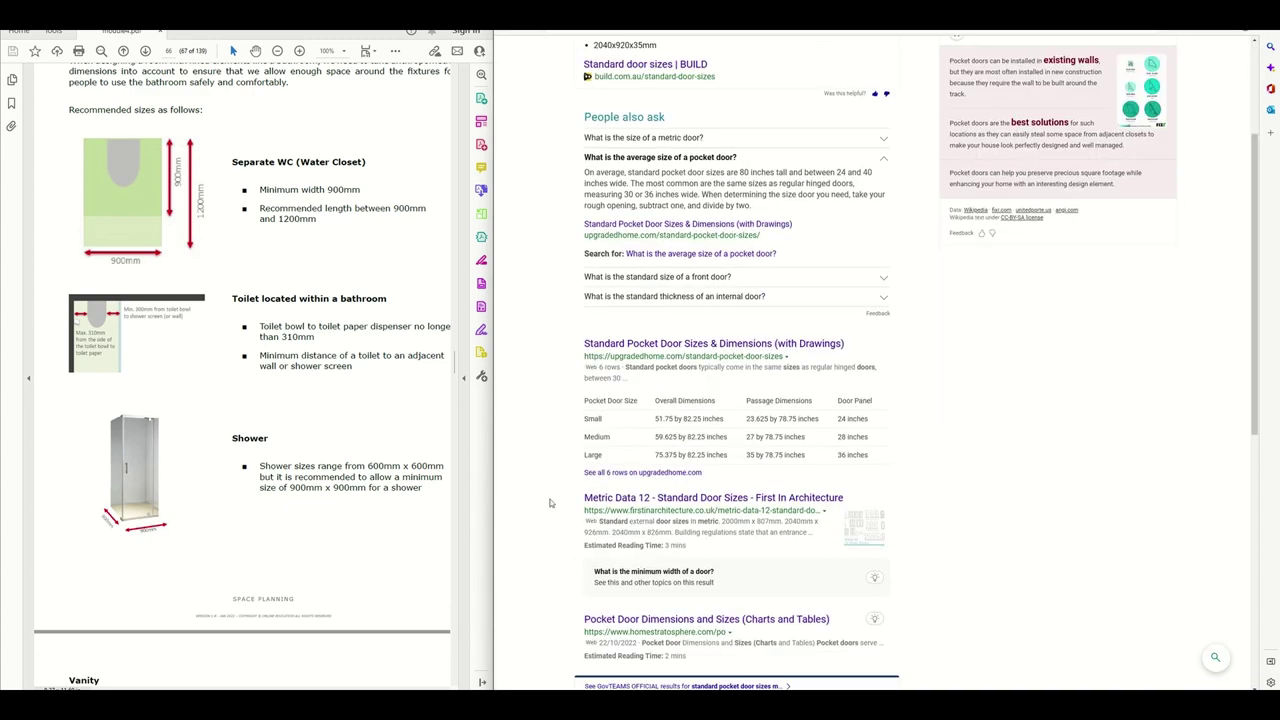
pyautogui.scroll(-4, 549, 503)
pyautogui.click(793, 541)
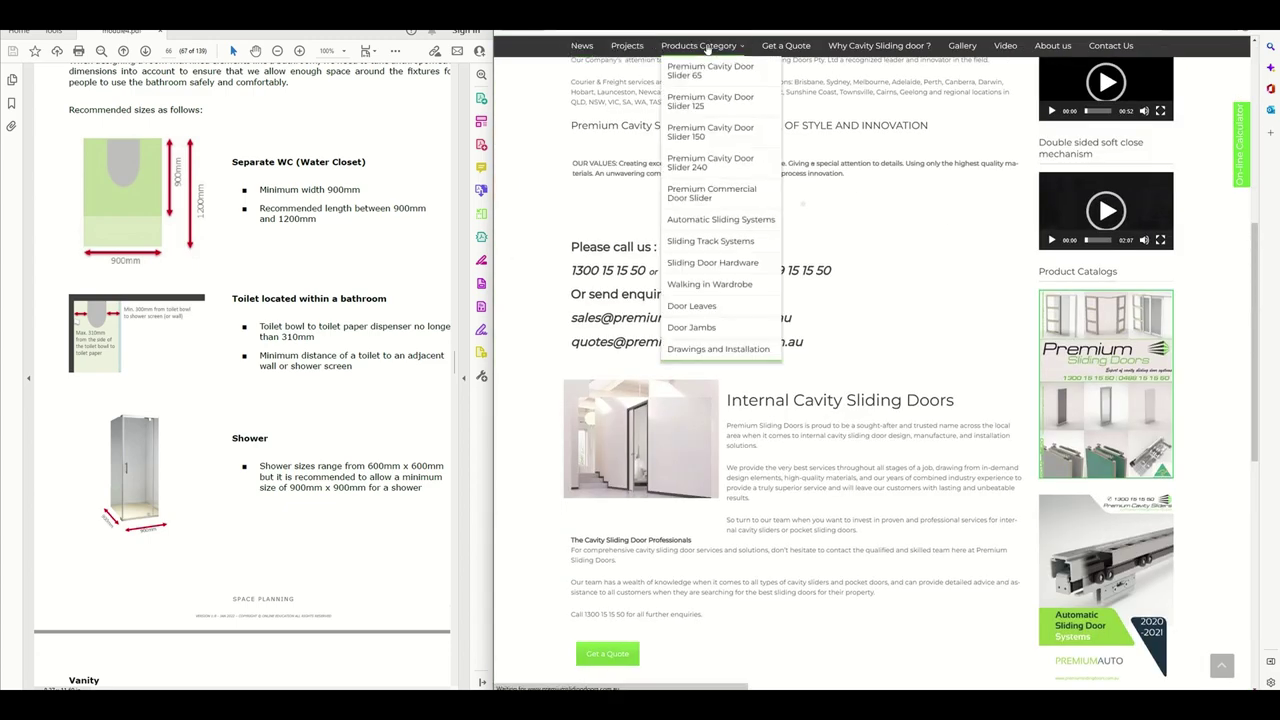
pyautogui.click(706, 49)
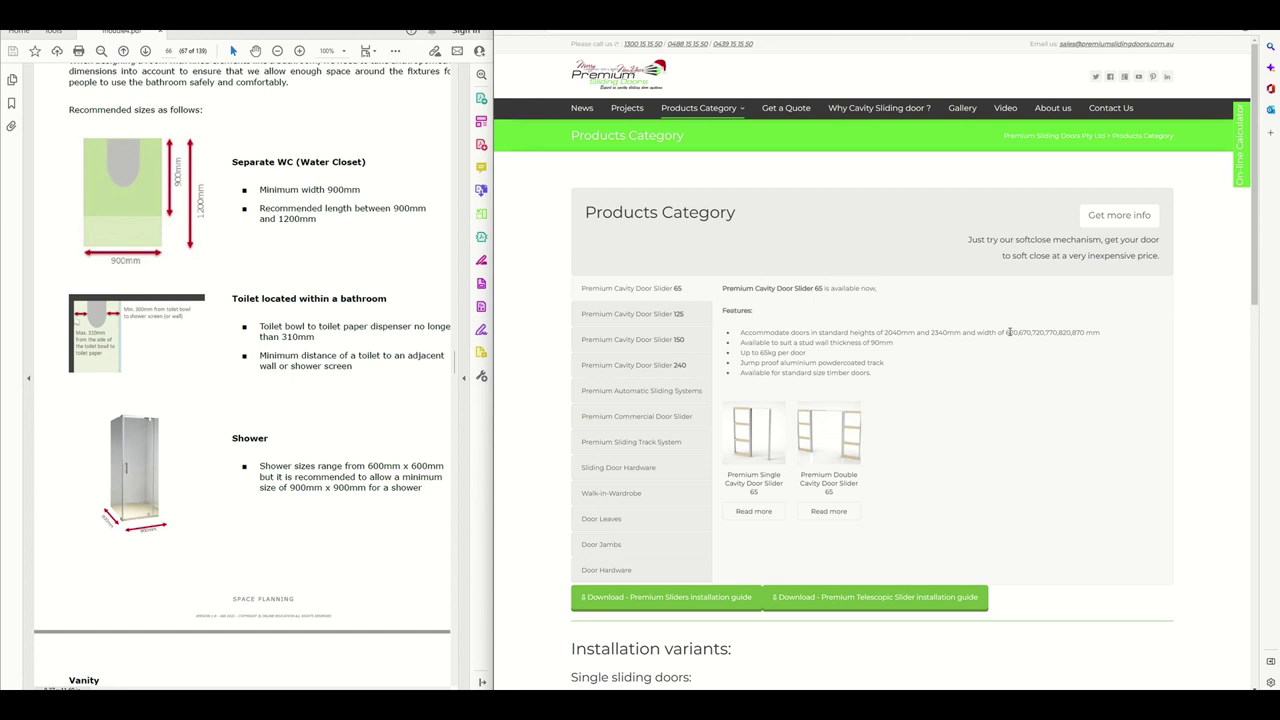
pyautogui.hotkey('ctrl', 'Tab')
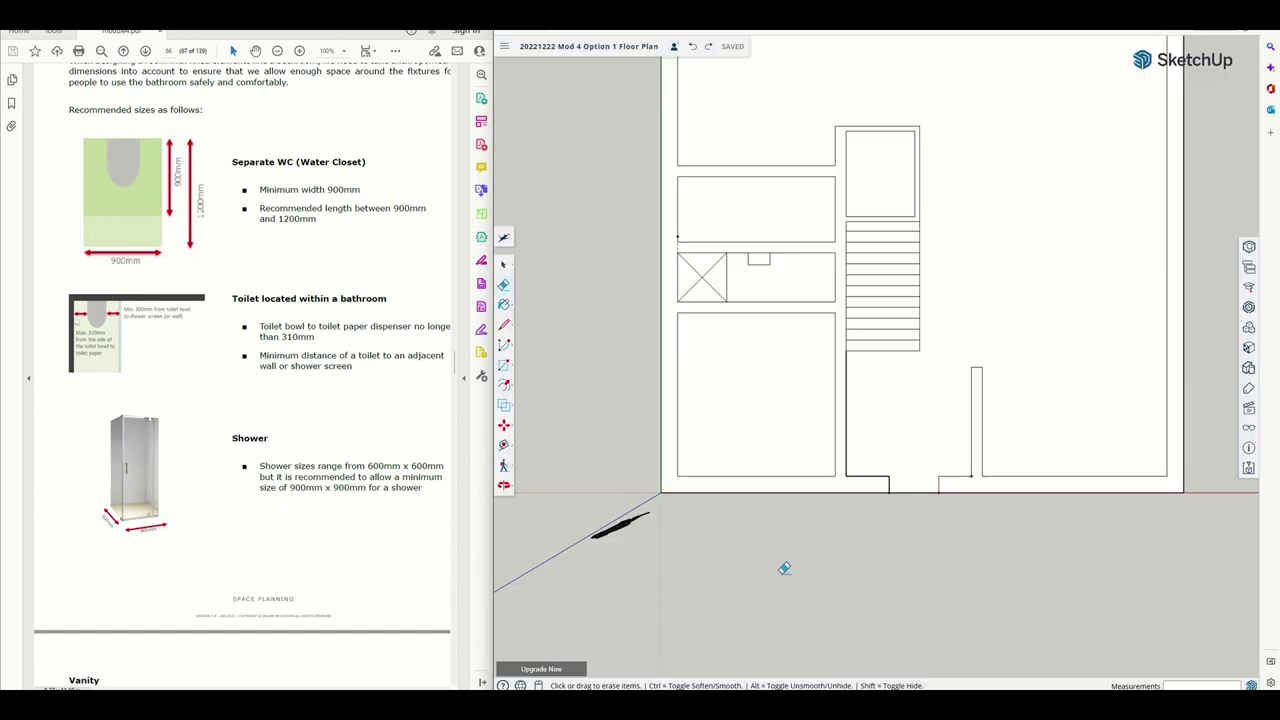
# Place guides from the toilet tank edge, including a 680 mm guide and a vertical guide
pyautogui.click(504, 324)
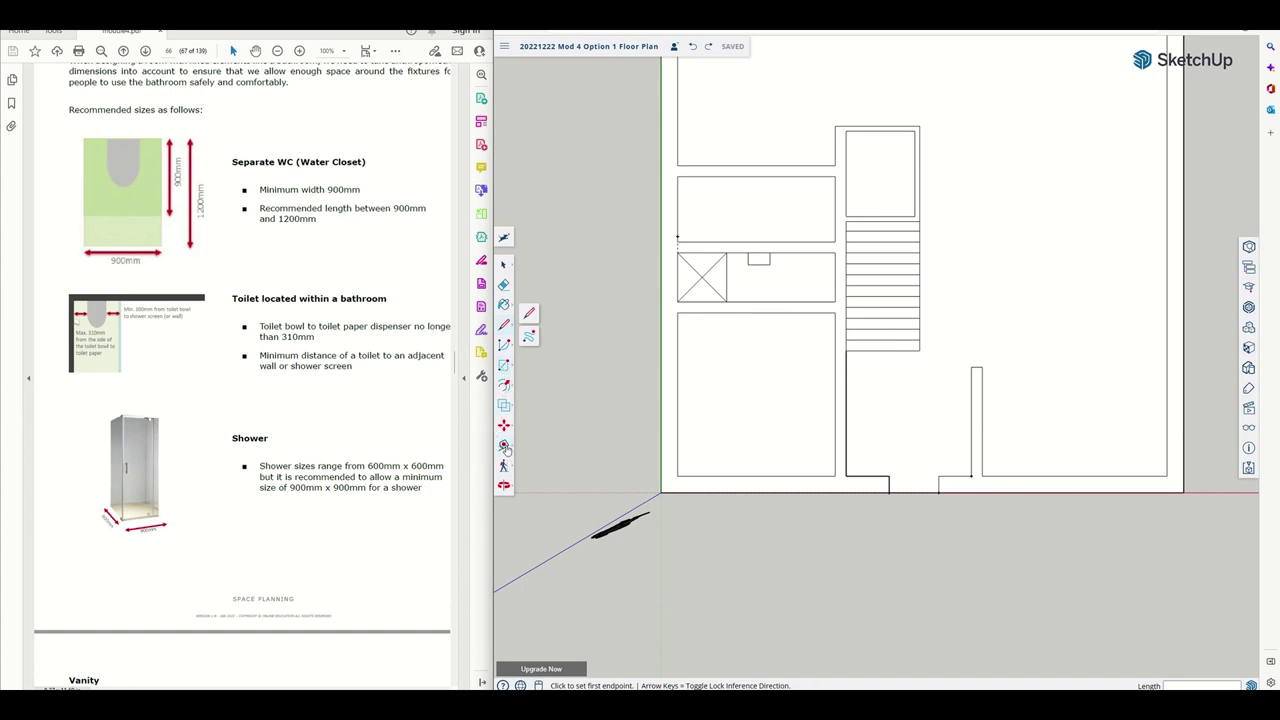
pyautogui.click(504, 445)
pyautogui.click(759, 265)
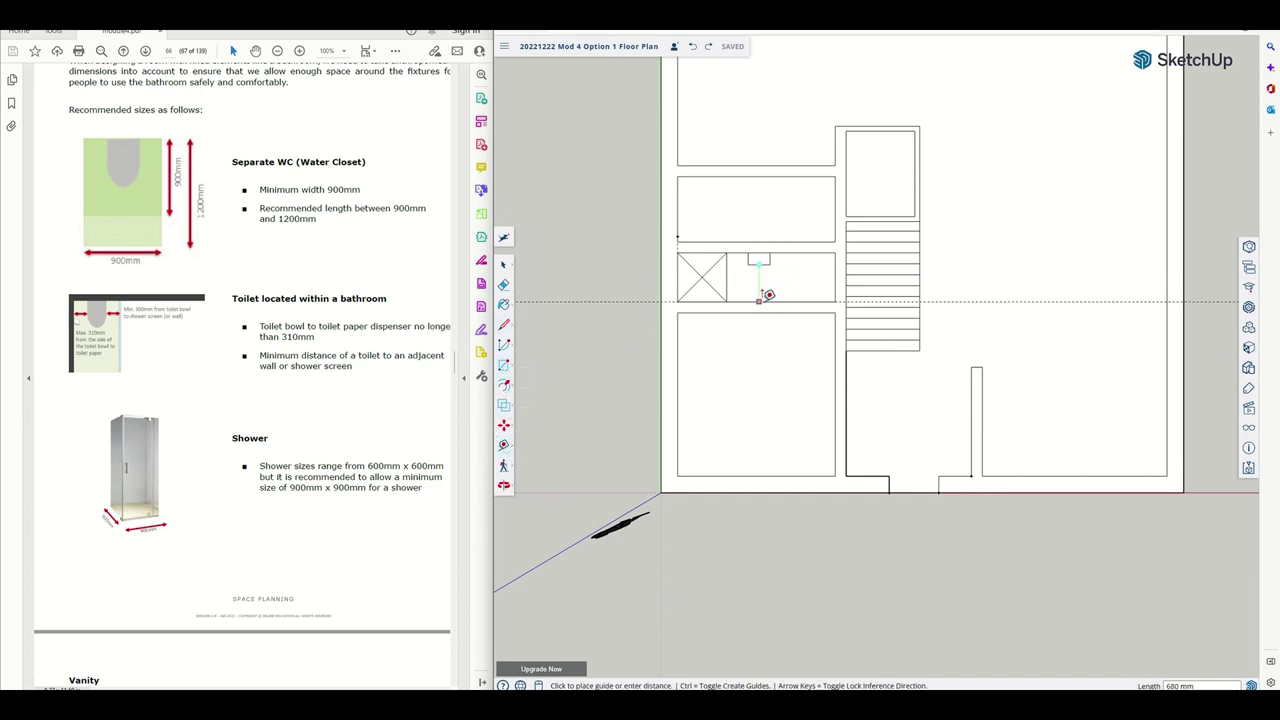
pyautogui.click(765, 297)
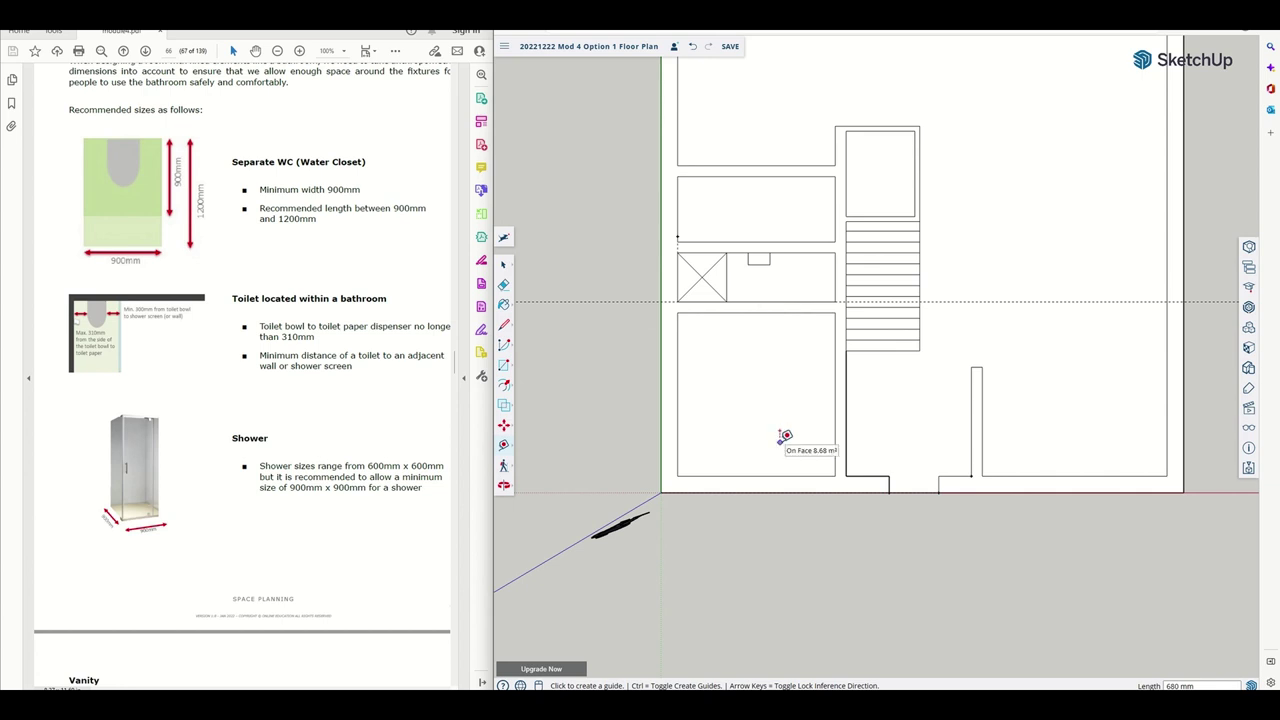
pyautogui.click(759, 263)
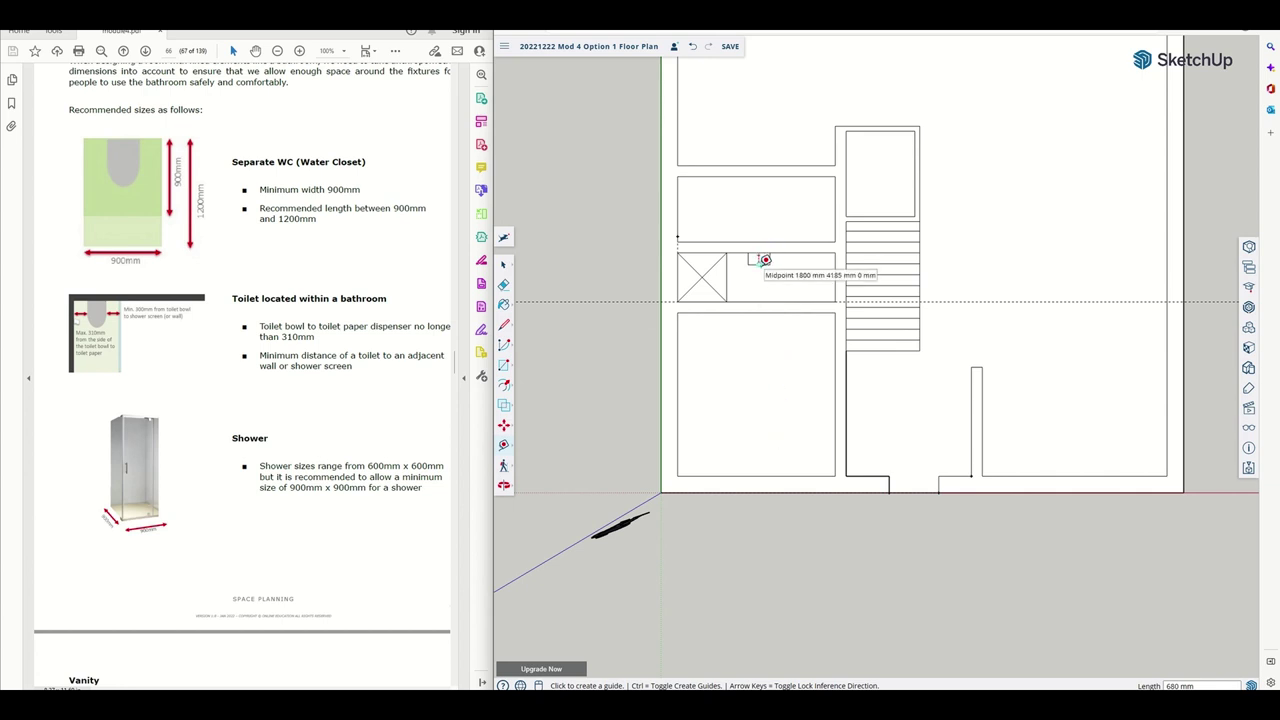
pyautogui.click(760, 342)
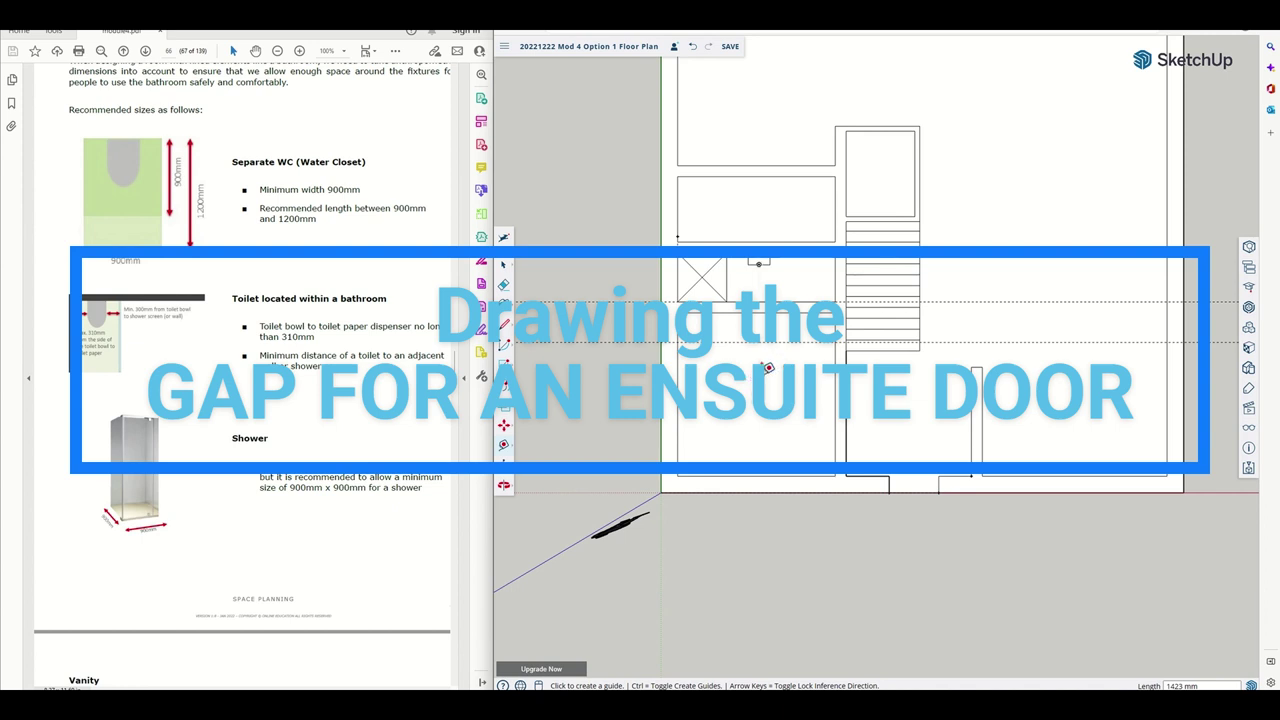
pyautogui.click(760, 568)
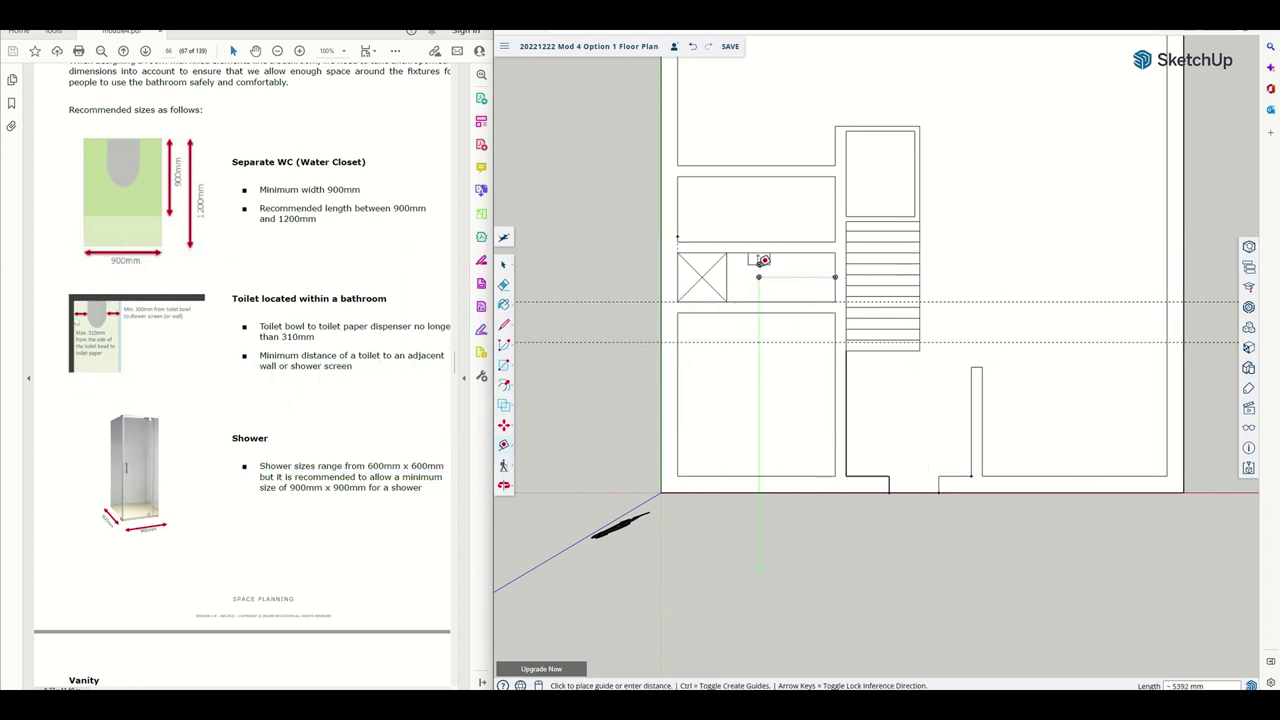
pyautogui.click(759, 262)
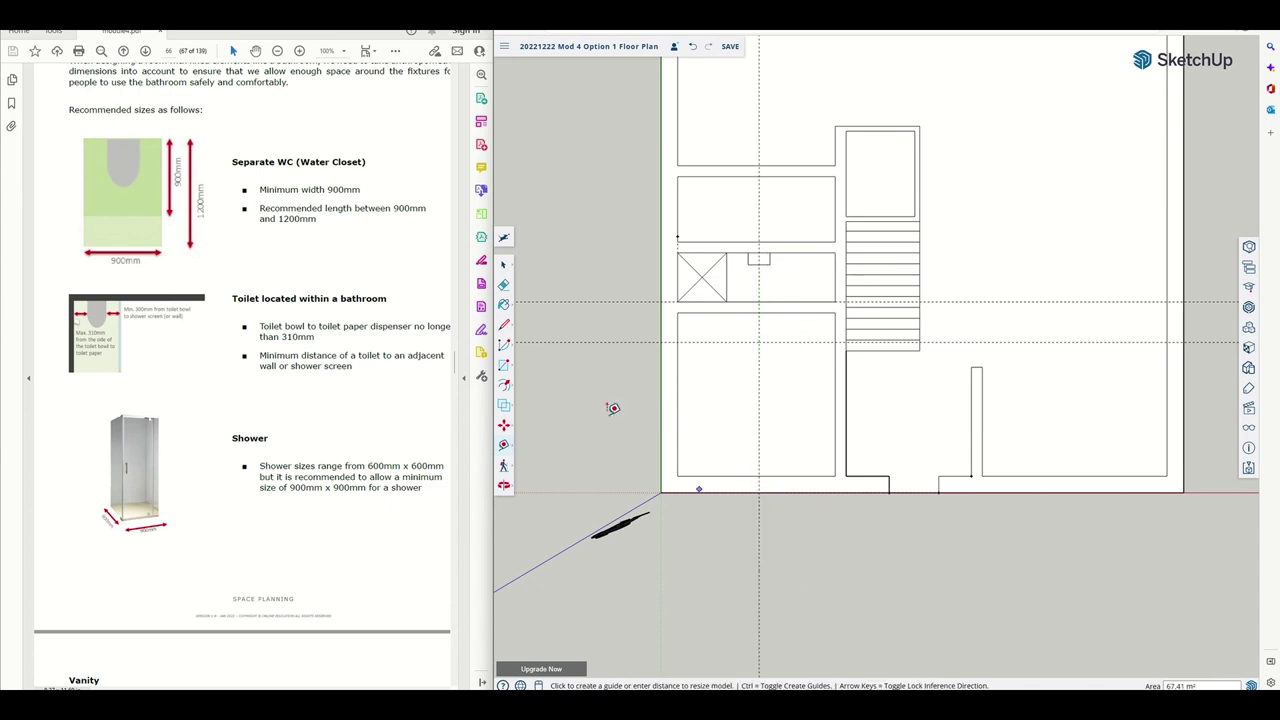
# Add offset guides 310 mm from the vertical guide to mark the door opening
pyautogui.click(504, 367)
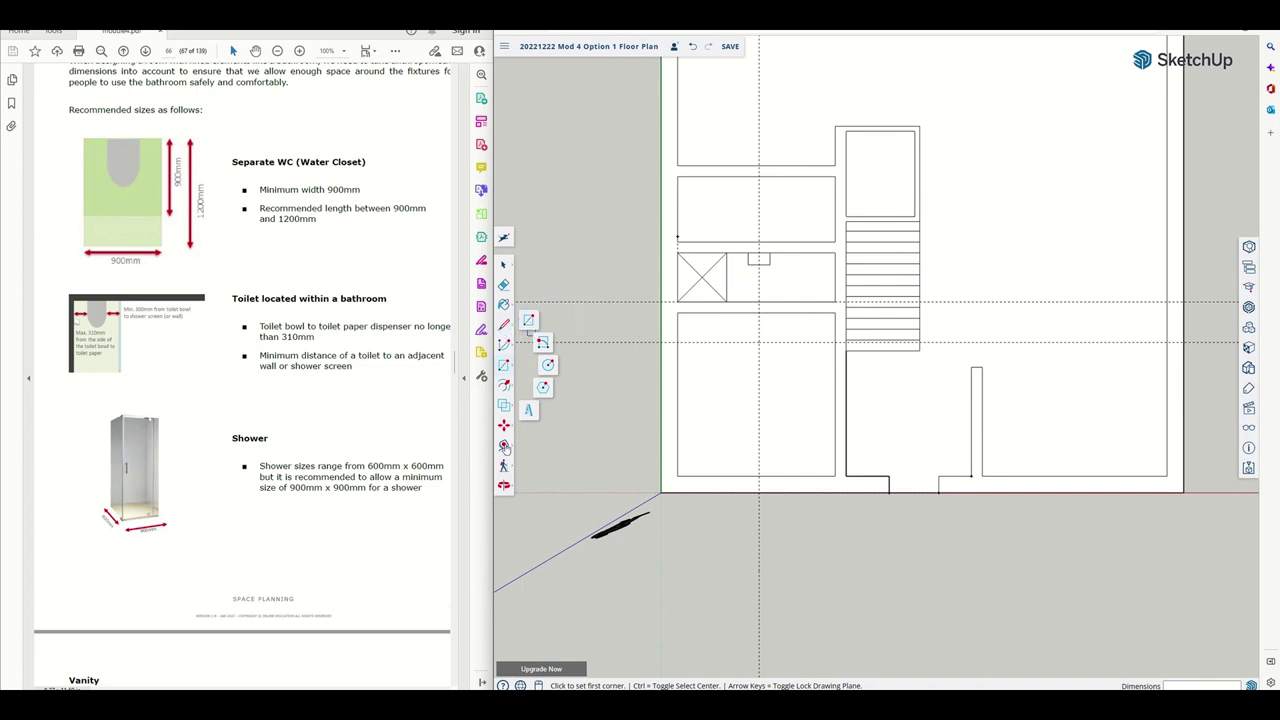
pyautogui.press('t')
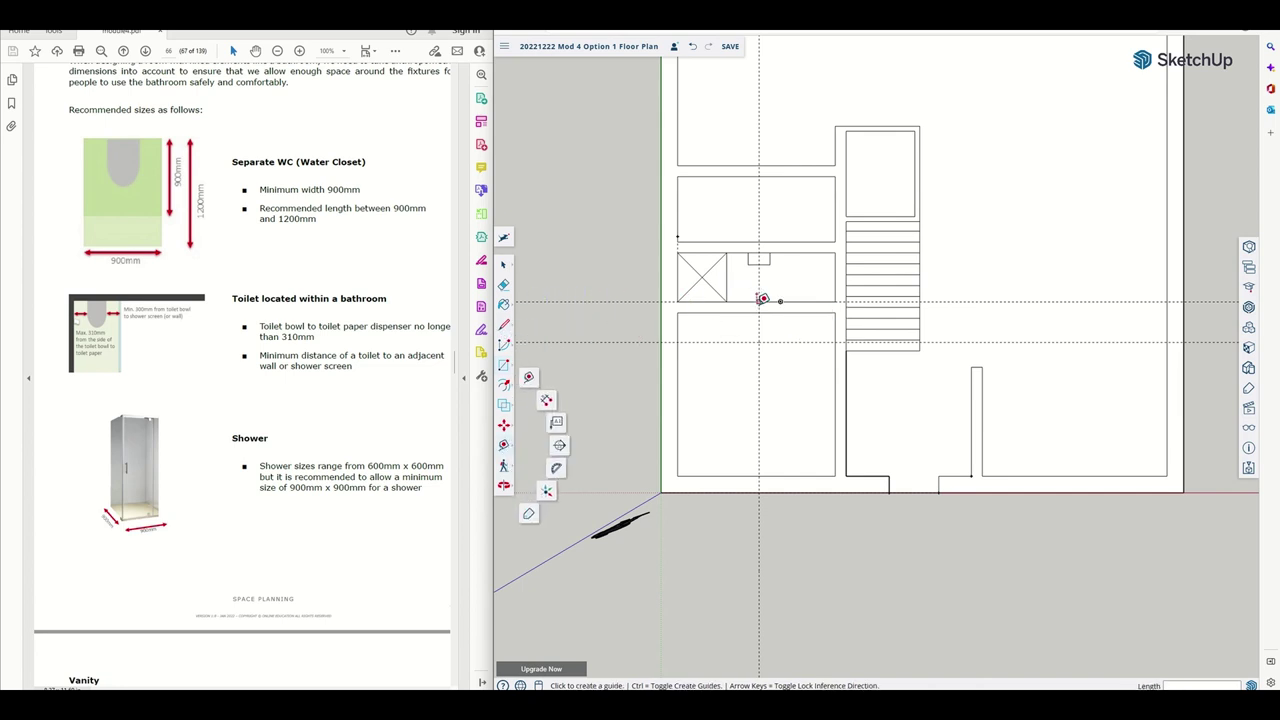
pyautogui.click(759, 309)
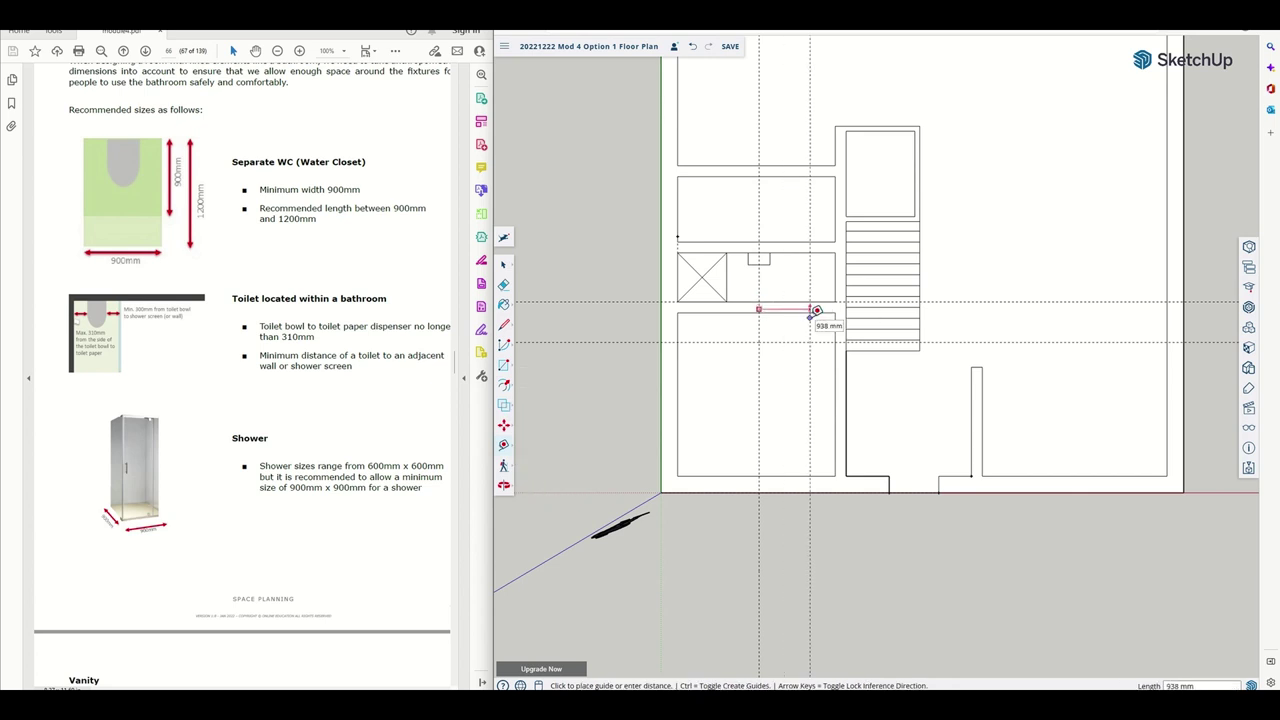
pyautogui.write('310')
pyautogui.press('Return')
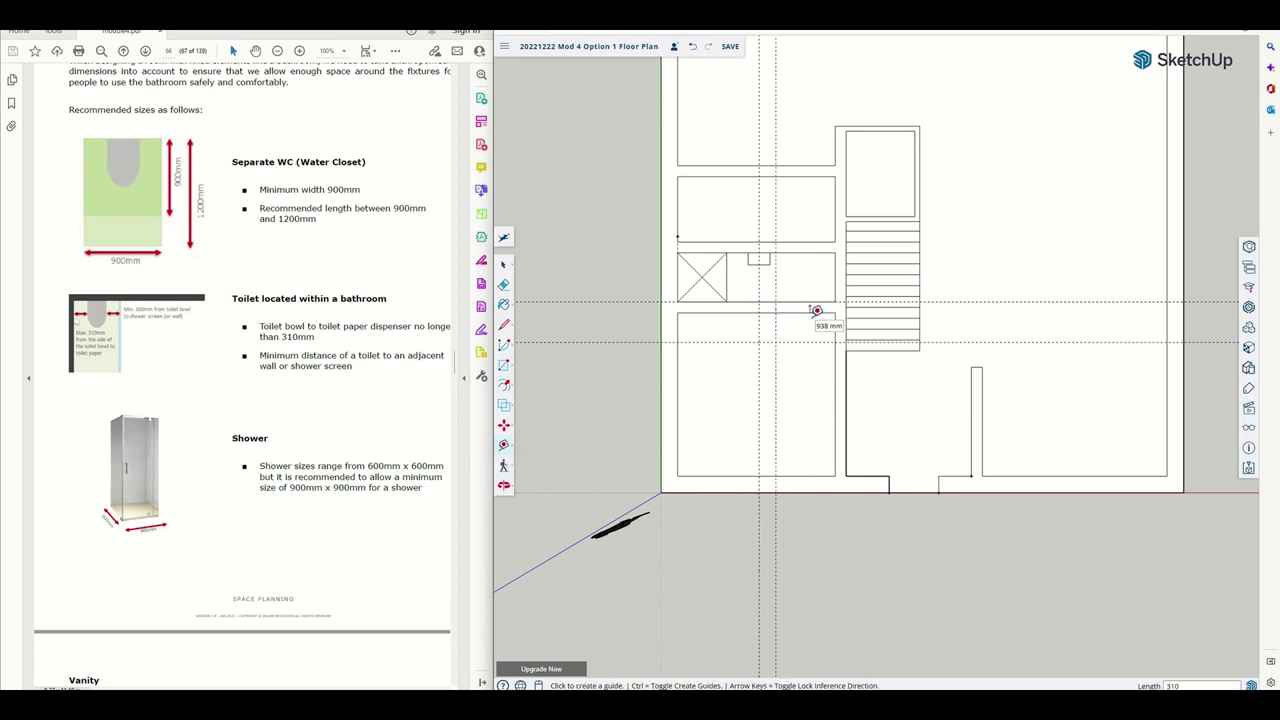
pyautogui.click(760, 302)
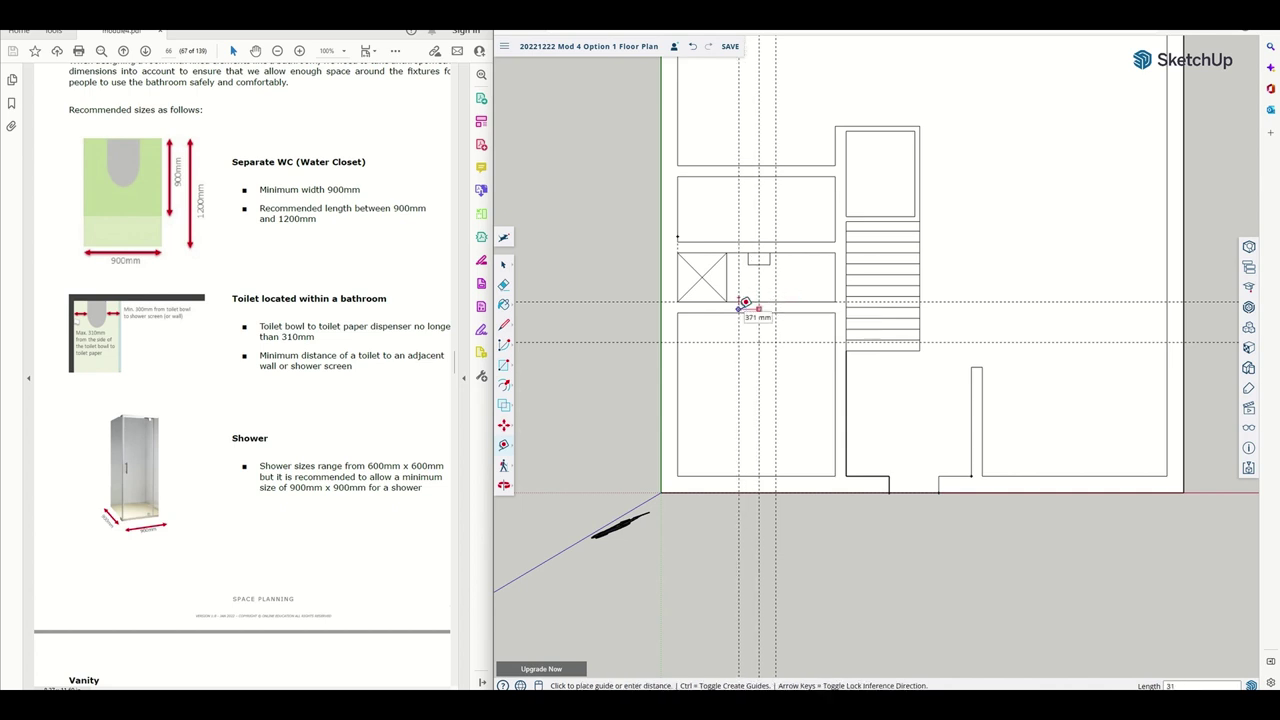
pyautogui.write('0')
pyautogui.press('Return')
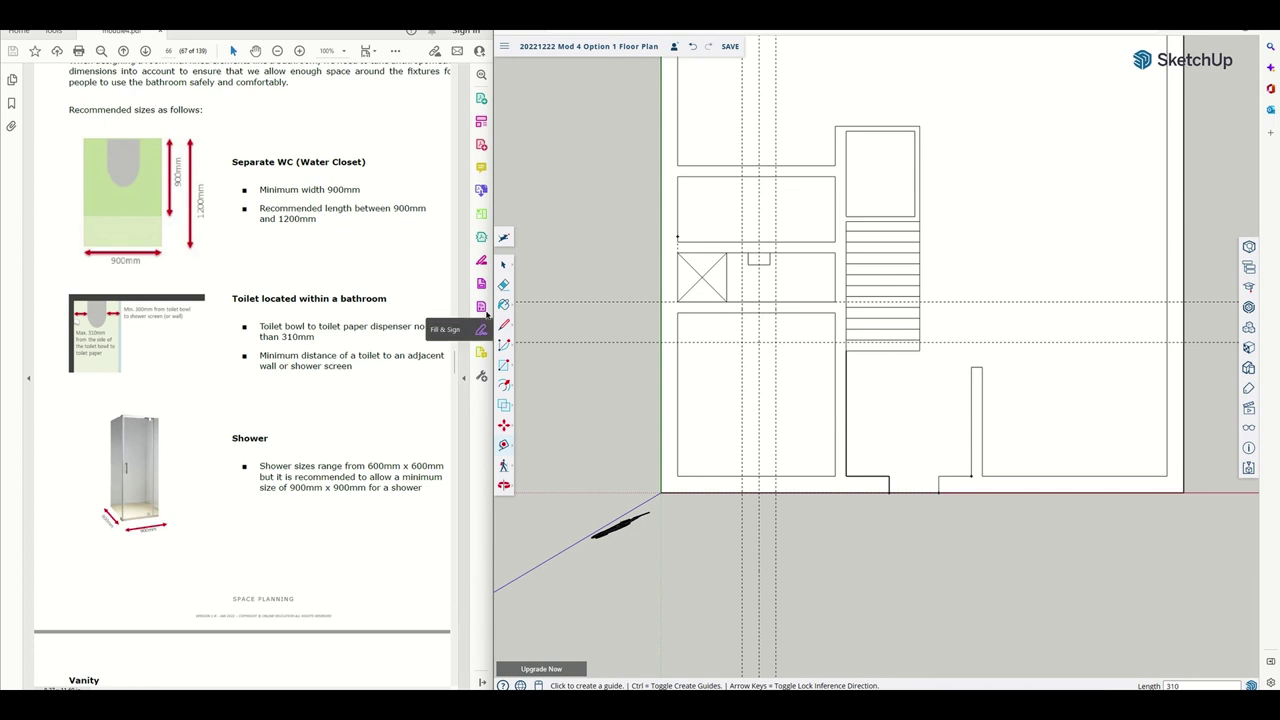
# Draw a 200 mm wall line at the door opening
pyautogui.click(503, 324)
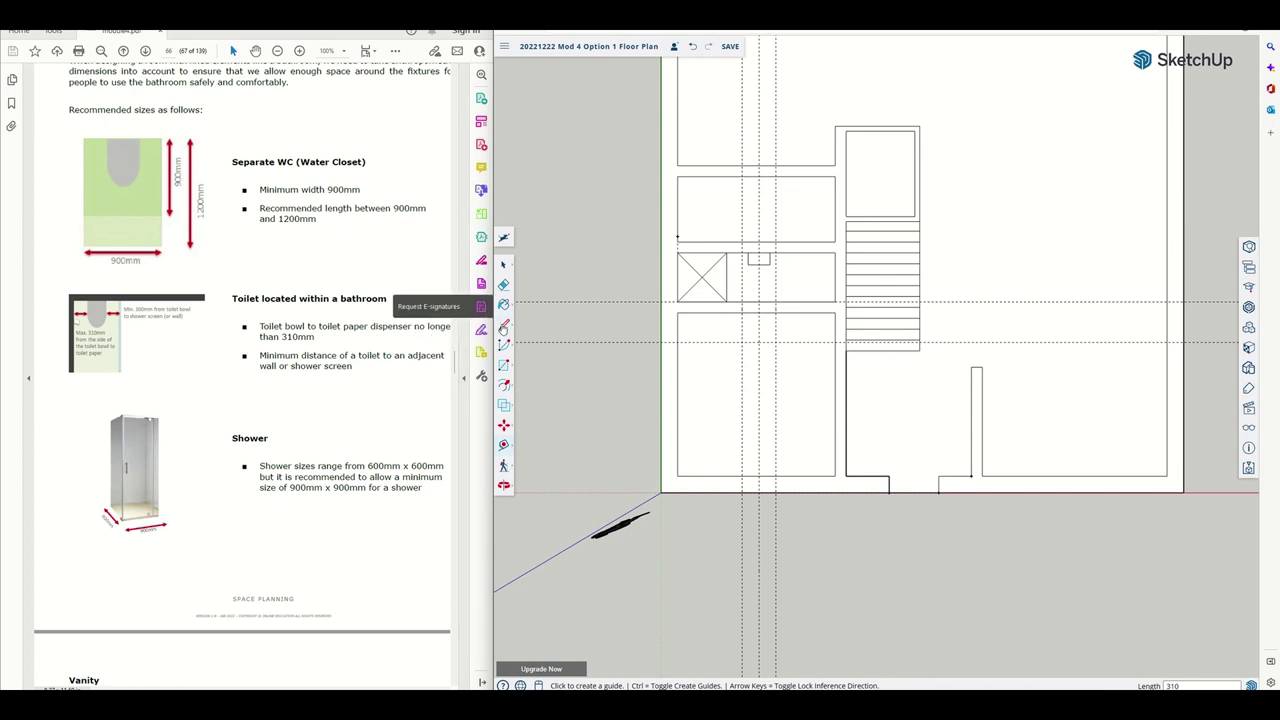
pyautogui.click(748, 297)
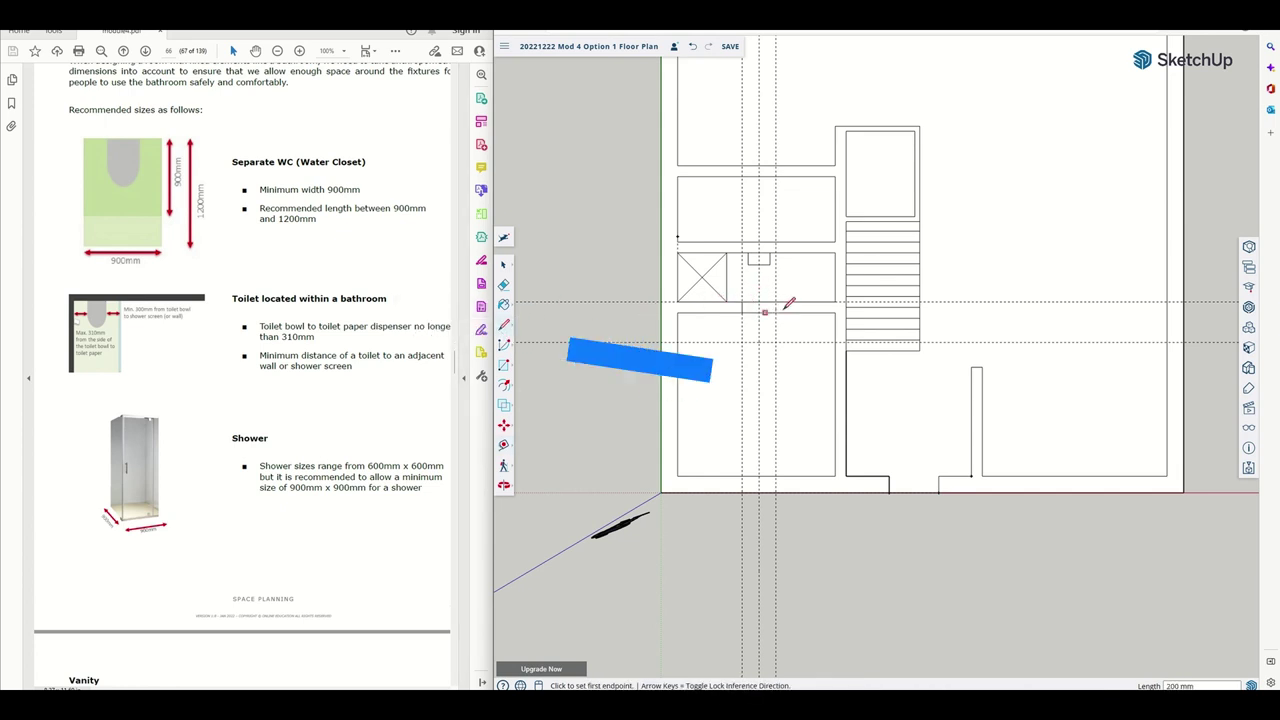
pyautogui.click(782, 294)
# Finish the wall line at the guide intersection and erase edges for the ensuite door gap
pyautogui.click(779, 299)
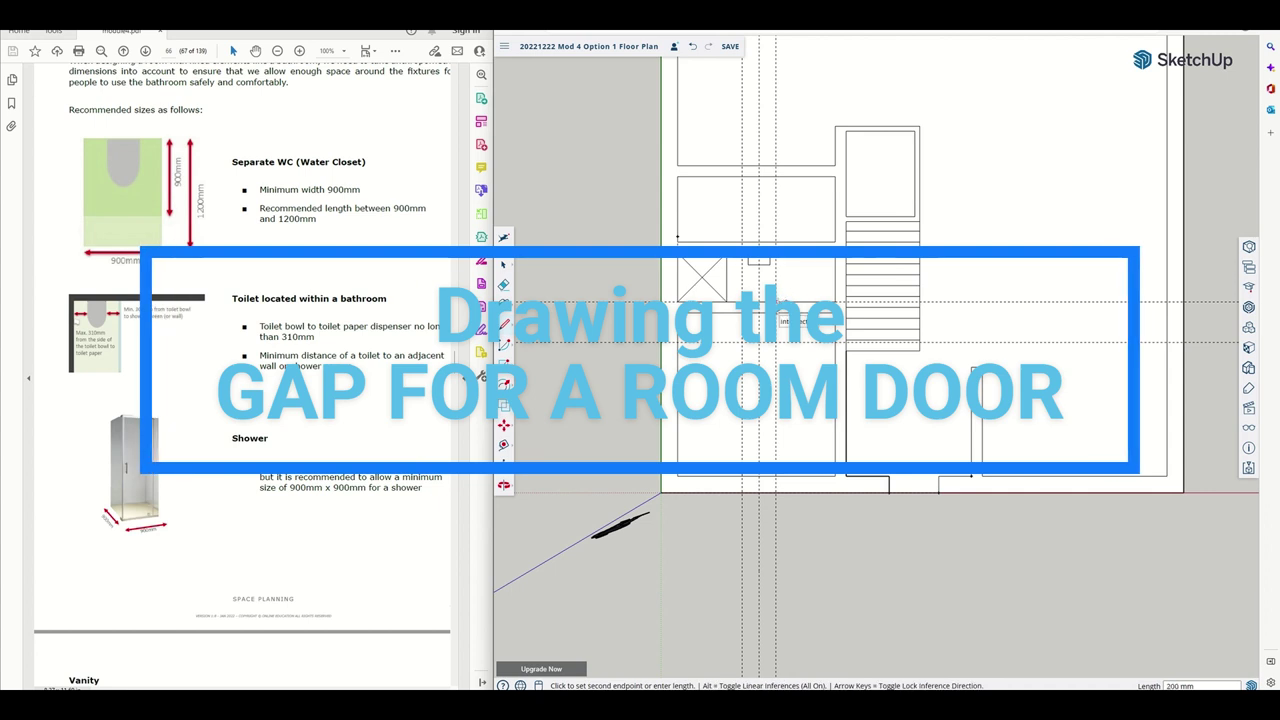
pyautogui.click(779, 318)
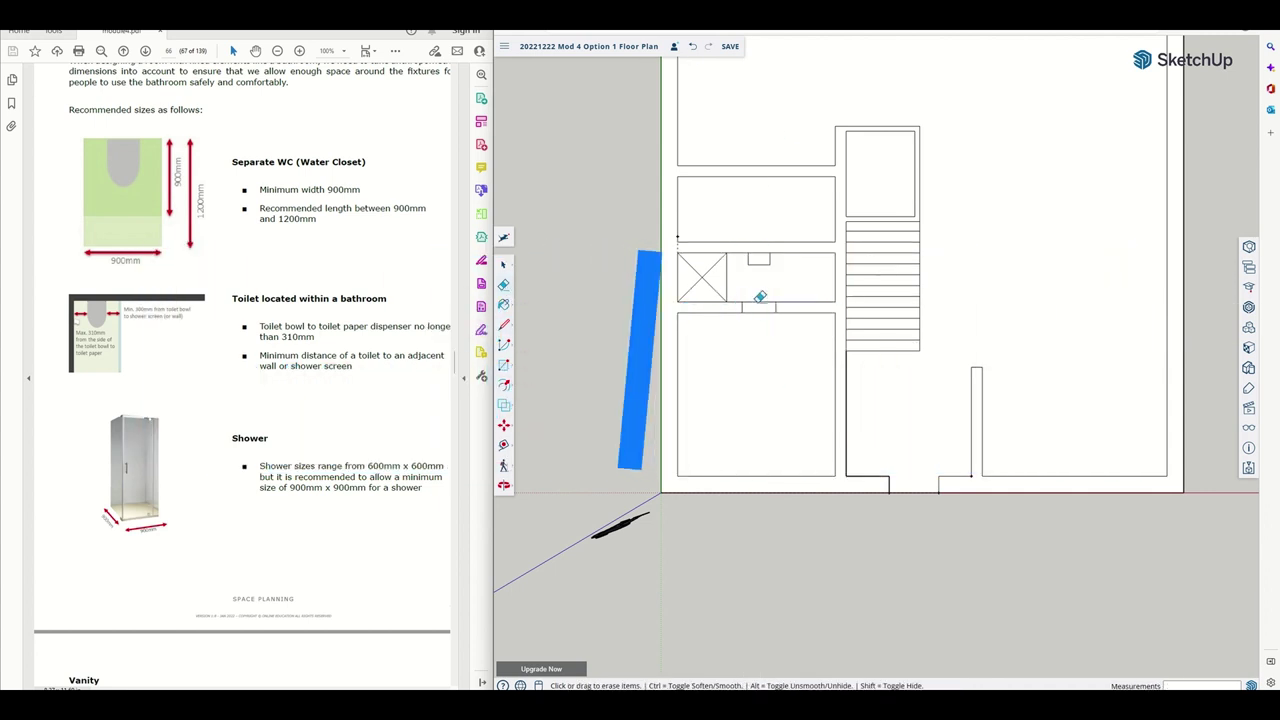
pyautogui.press('e')
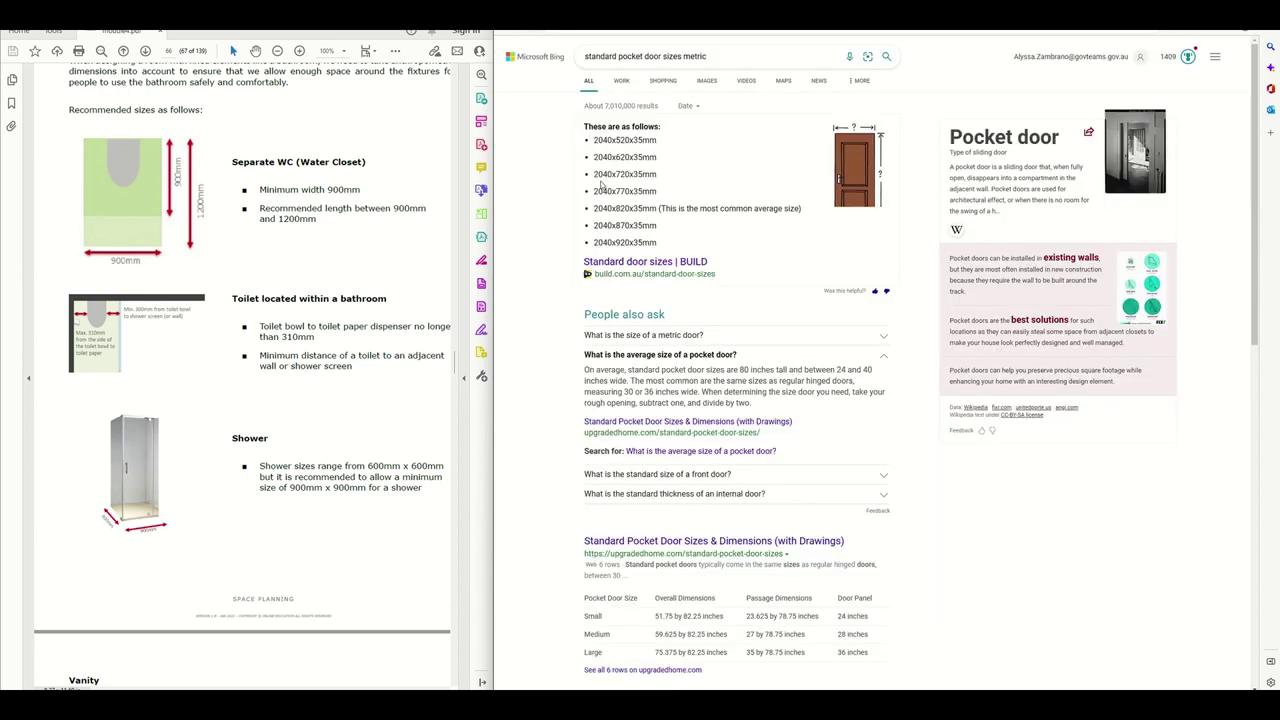
pyautogui.moveTo(615, 208); pyautogui.dragTo(636, 208)
pyautogui.click(830, 18)
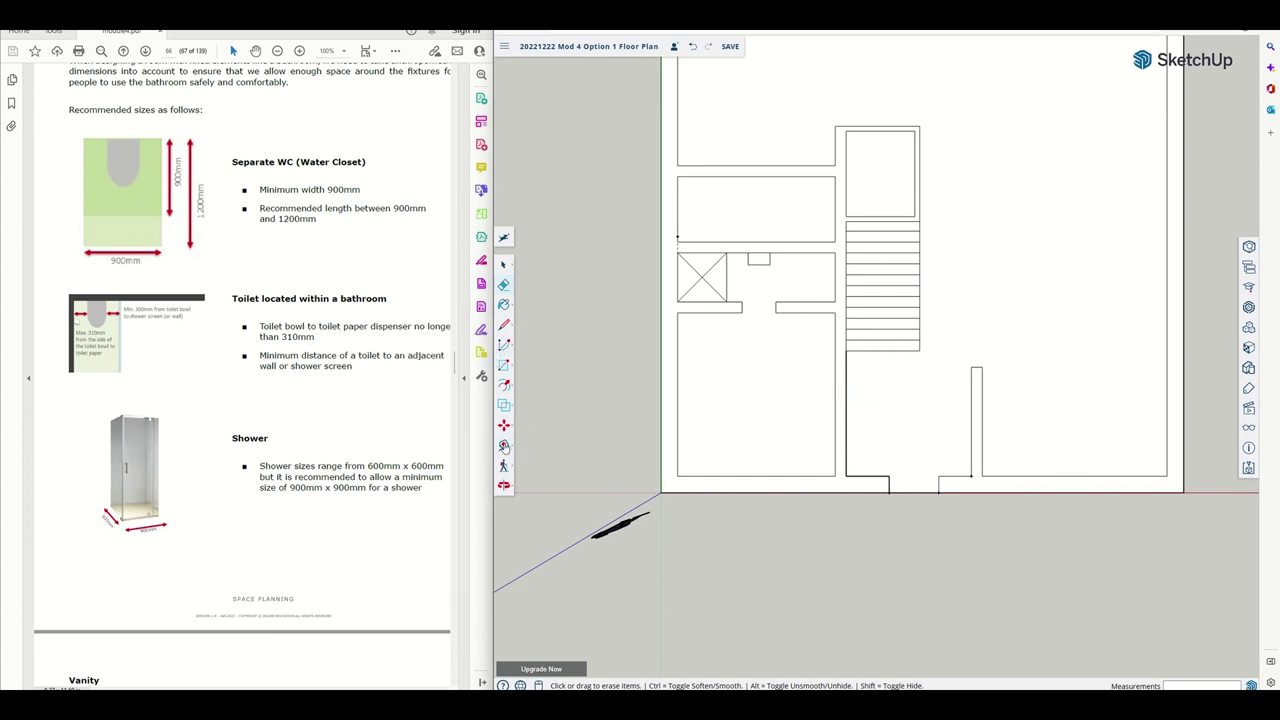
# Add a guide 300 mm from the stair's bottom edge and erase the under-stairs doorway wall
pyautogui.click(504, 446)
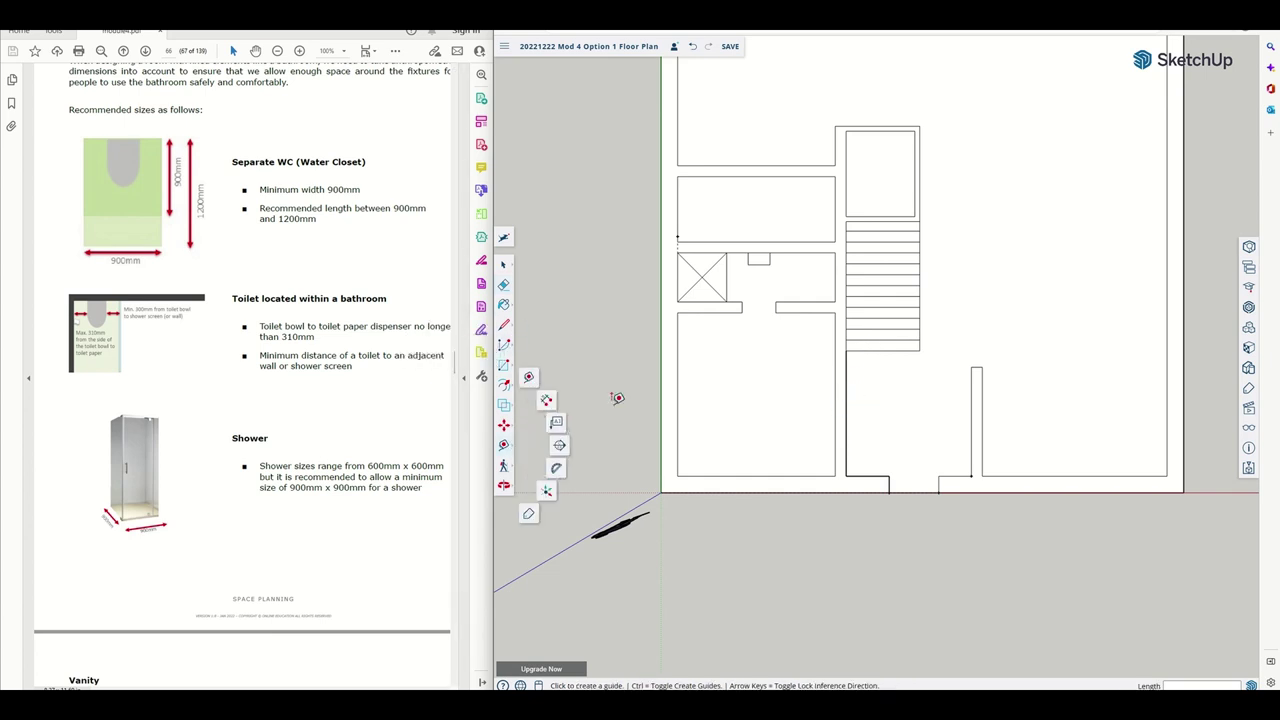
pyautogui.click(530, 382)
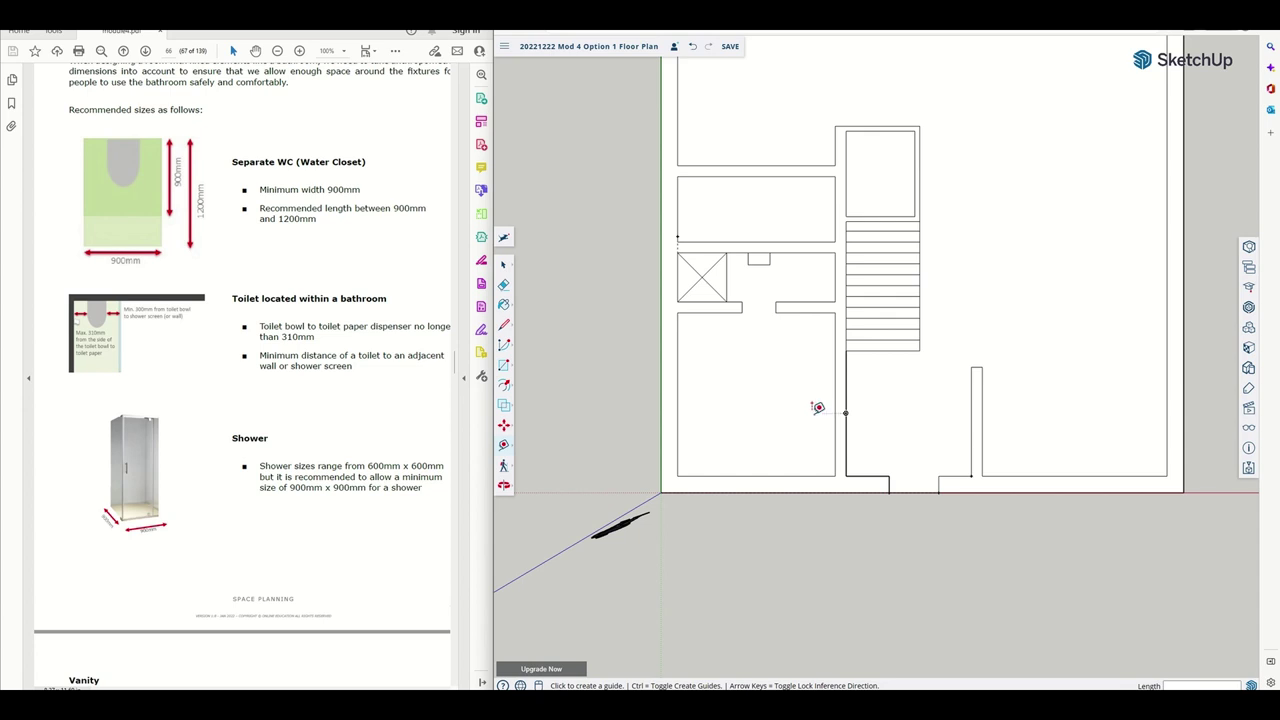
pyautogui.click(882, 350)
pyautogui.click(844, 412)
pyautogui.press('e')
pyautogui.moveTo(840, 390); pyautogui.dragTo(758, 388)
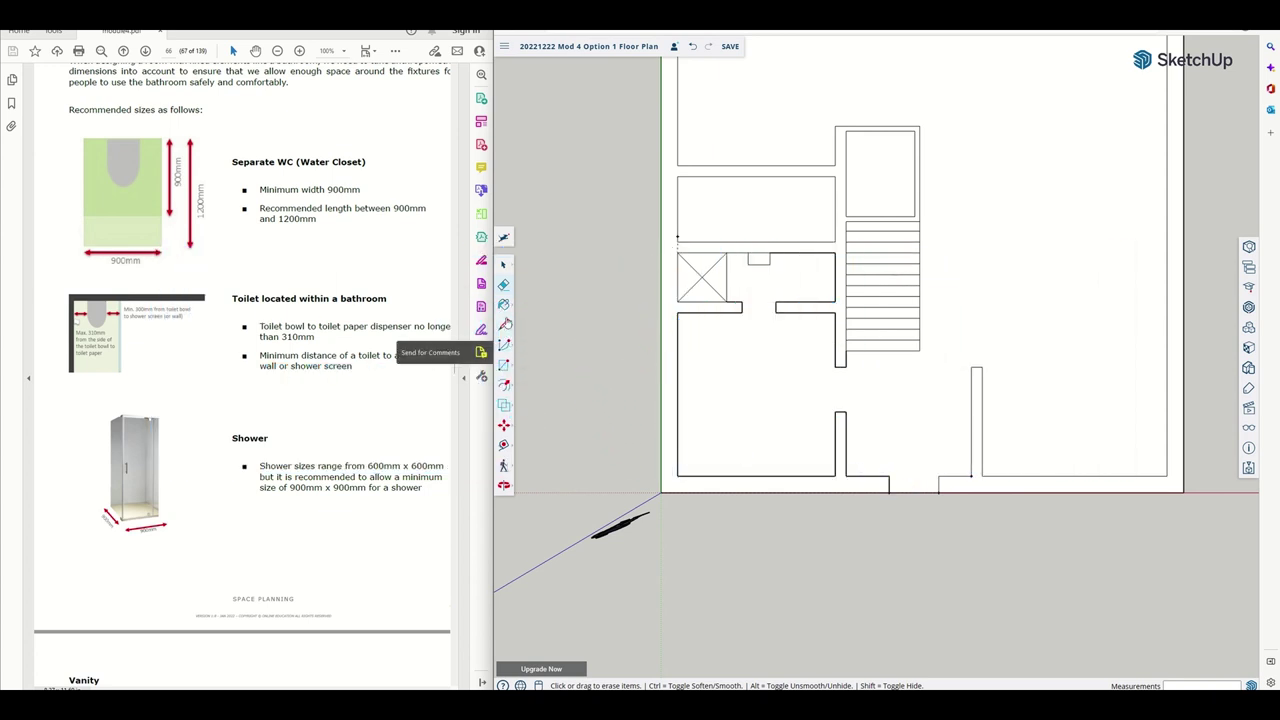
# Draw a 600 by 1000 mm cupboard rectangle against the lower wall
pyautogui.click(504, 365)
pyautogui.click(846, 476)
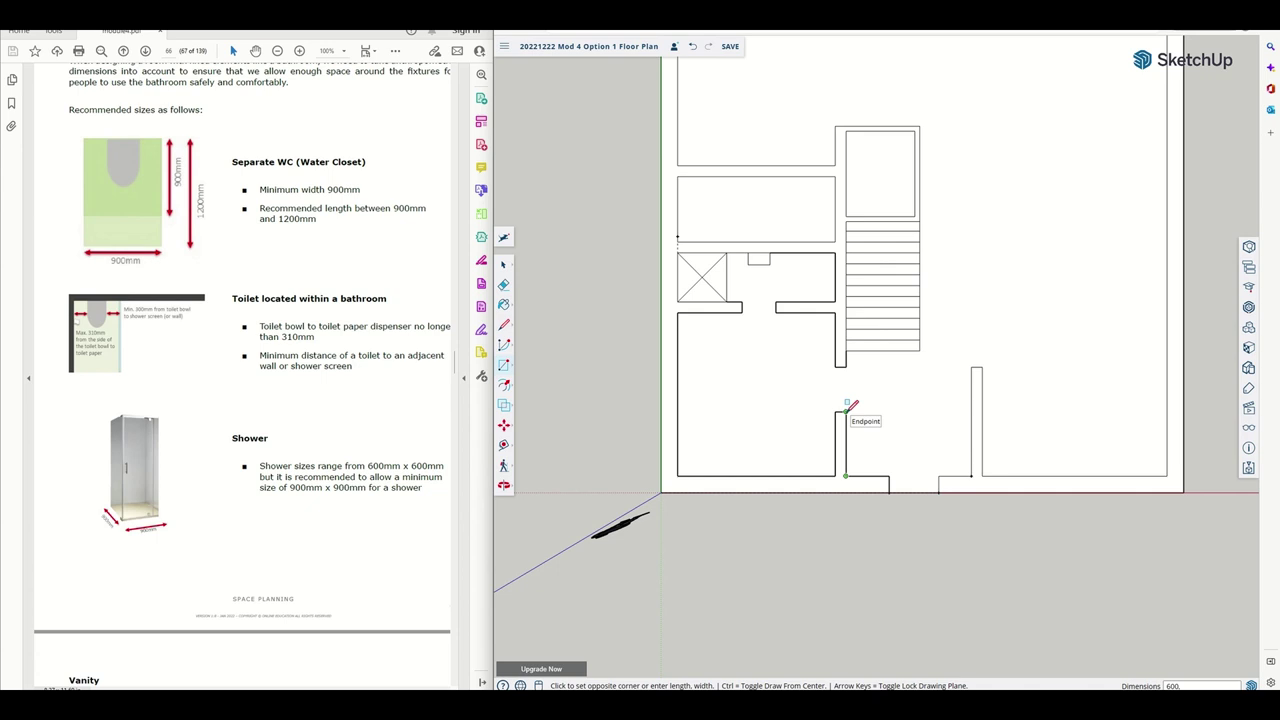
pyautogui.press('Return')
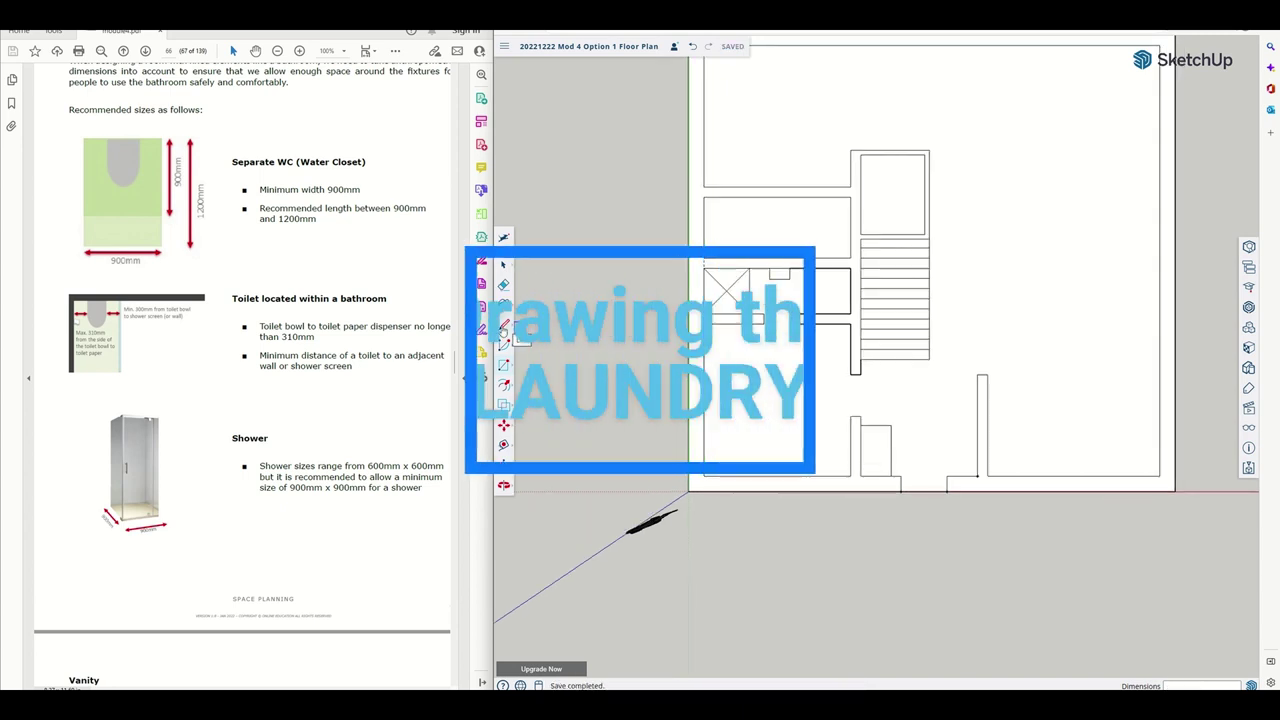
# Place a guide 600 mm from the laundry wall
pyautogui.click(503, 444)
pyautogui.click(704, 254)
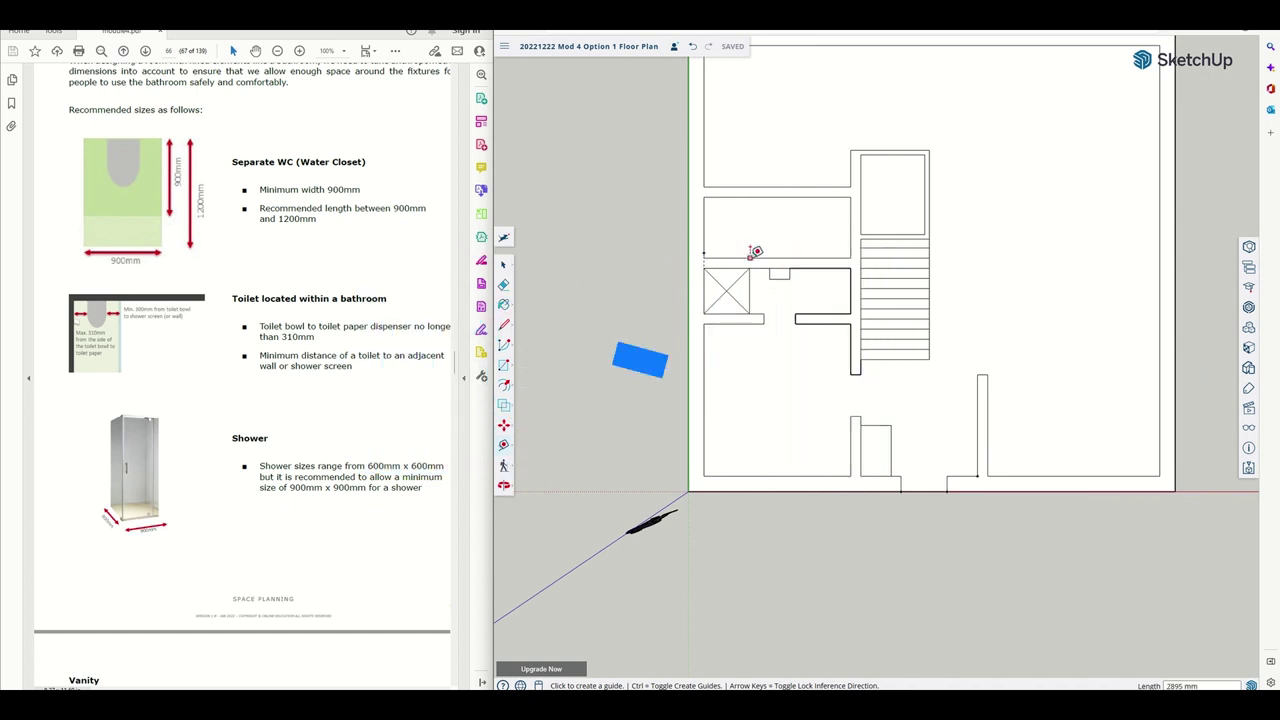
pyautogui.click(750, 256)
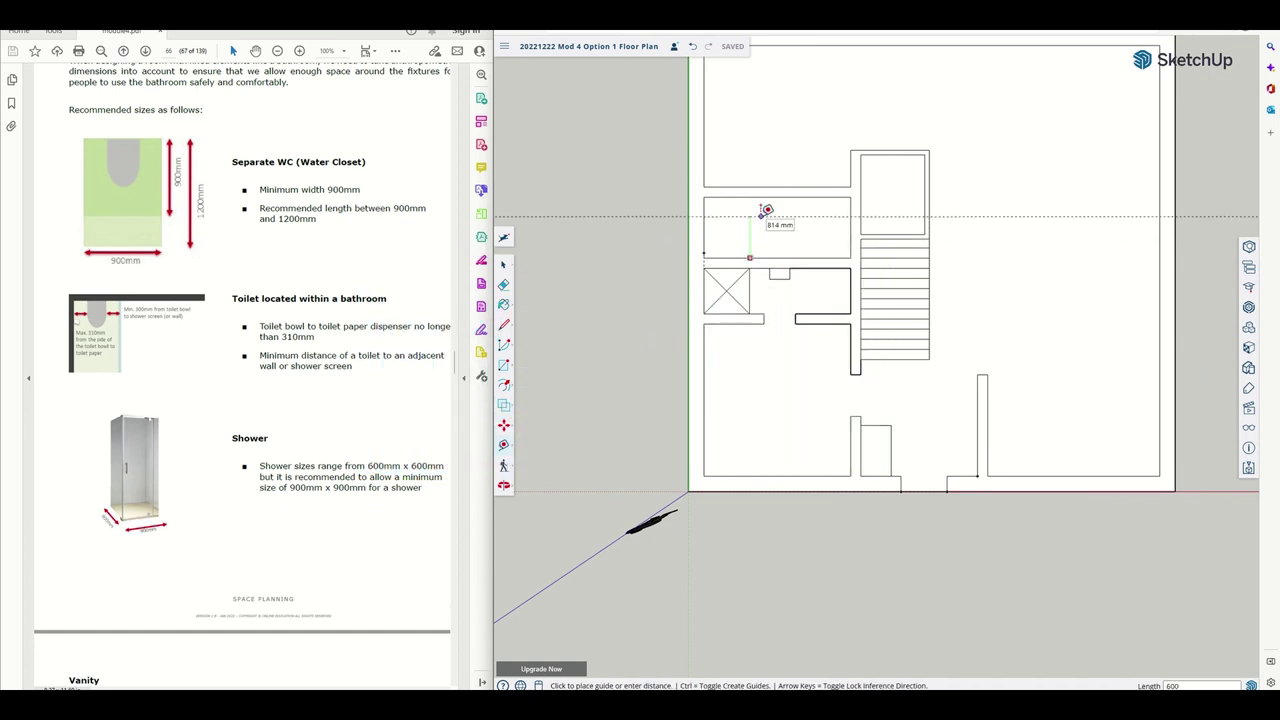
pyautogui.press('Return')
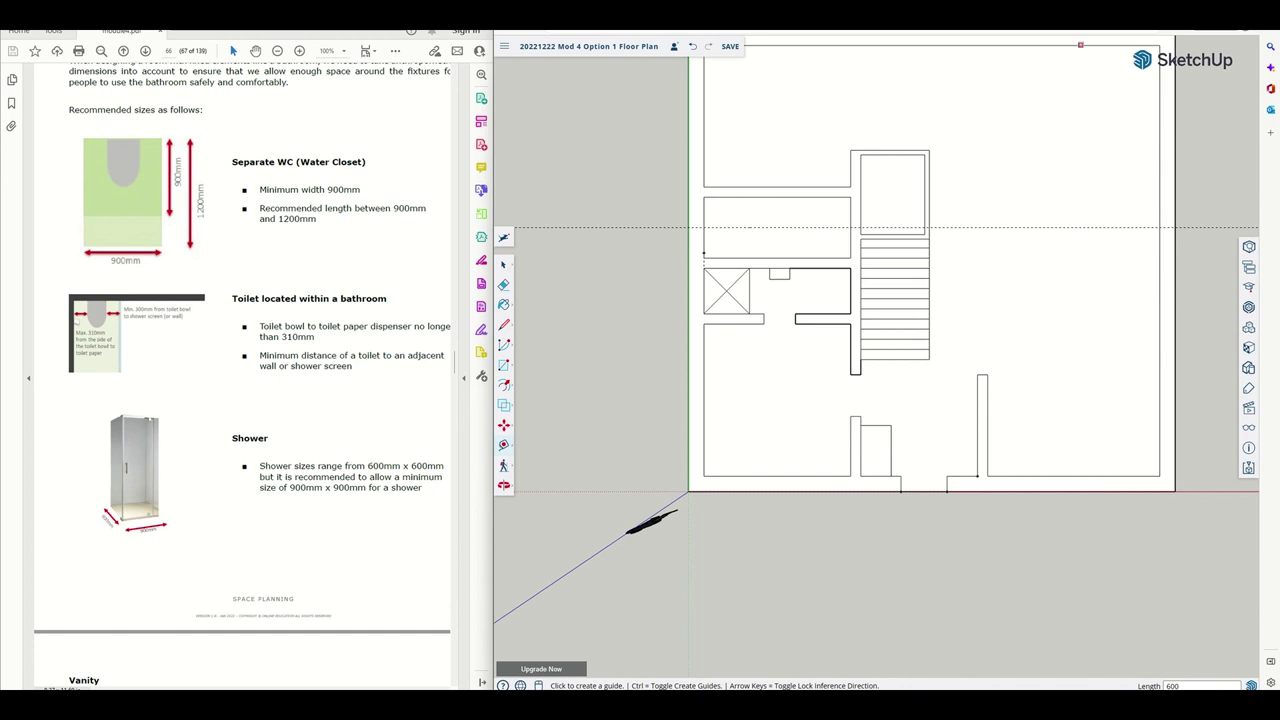
pyautogui.hotkey('alt', 'Tab')
# Search 'standard laundry bench' and review the standard laundry room dimensions page
pyautogui.tripleClick(665, 57)
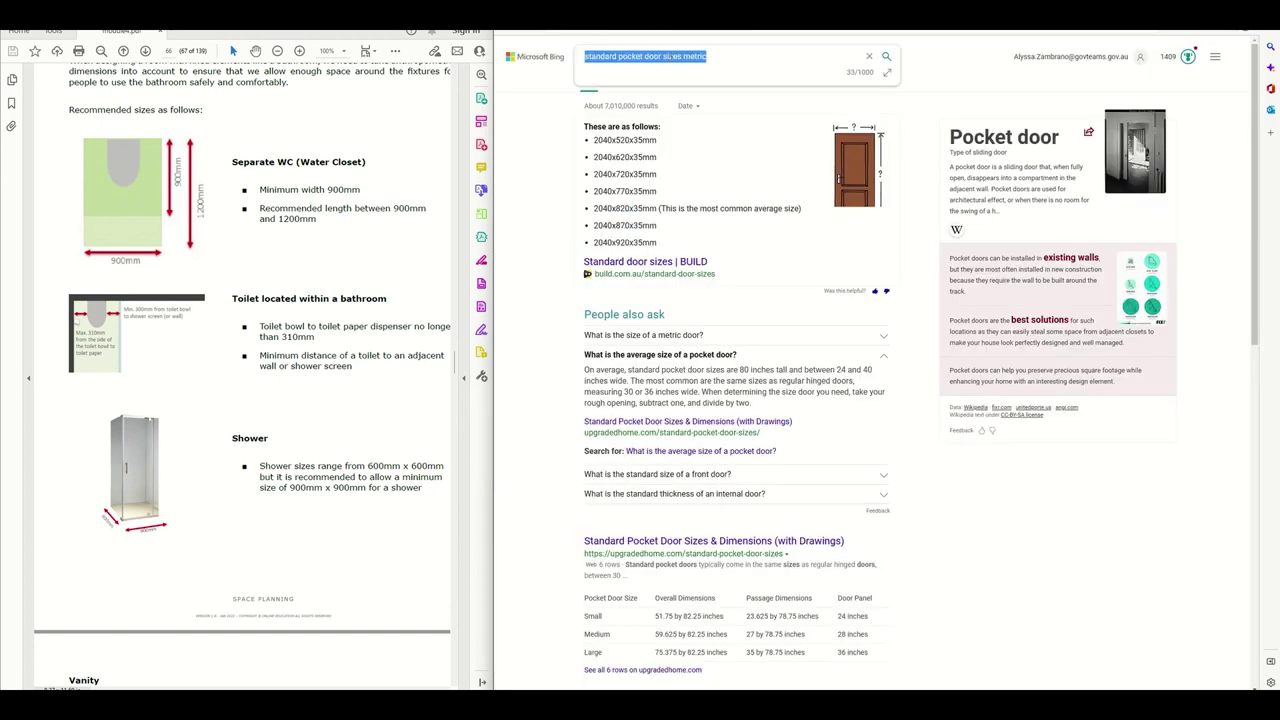
pyautogui.moveTo(756, 60); pyautogui.dragTo(618, 57)
pyautogui.press('BackSpace')
pyautogui.press('BackSpace')
pyautogui.press('BackSpace')
pyautogui.press('BackSpace')
pyautogui.press('BackSpace')
pyautogui.press('BackSpace')
pyautogui.press('BackSpace')
pyautogui.press('BackSpace')
pyautogui.press('BackSpace')
pyautogui.press('BackSpace')
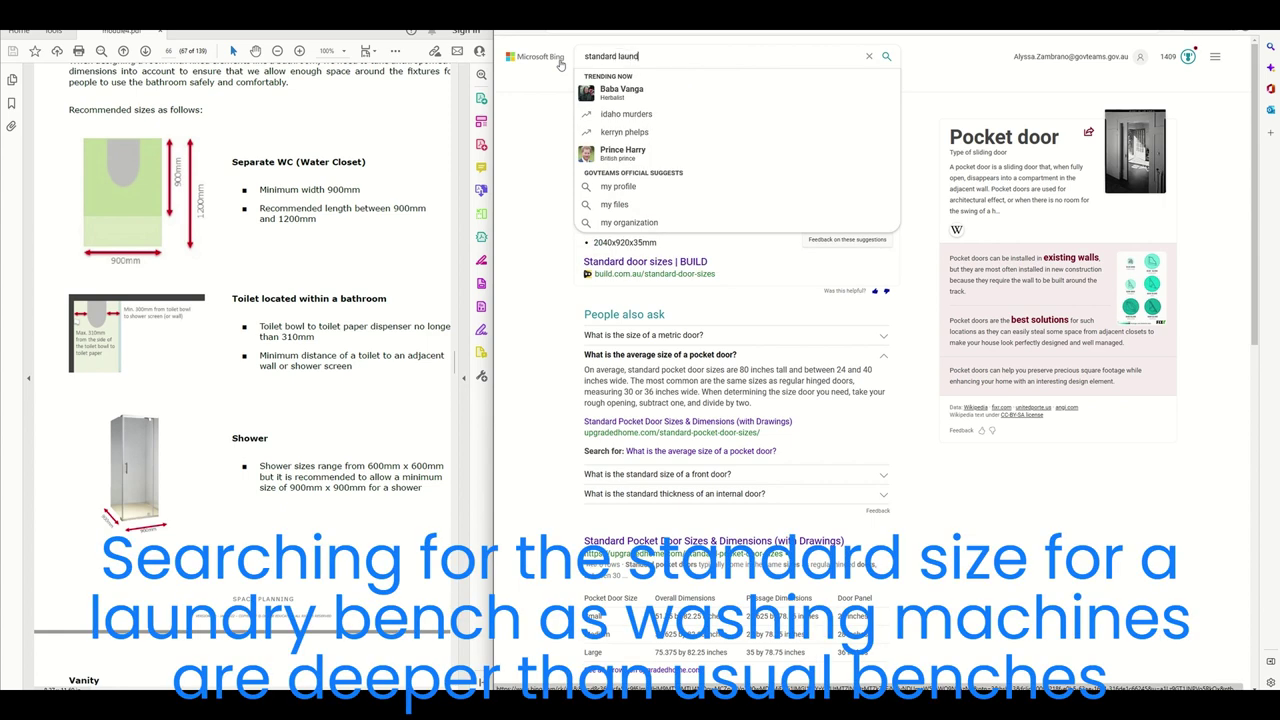
pyautogui.write('standard laundry benchtop')
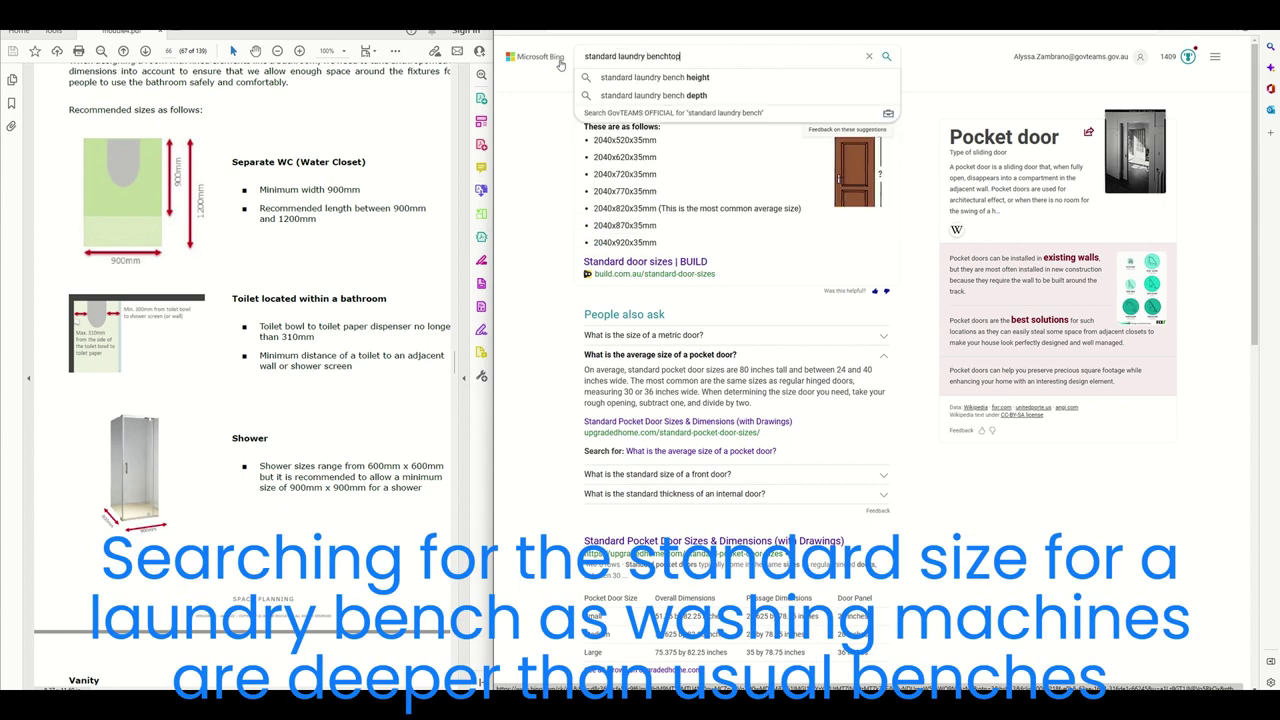
pyautogui.press('Return')
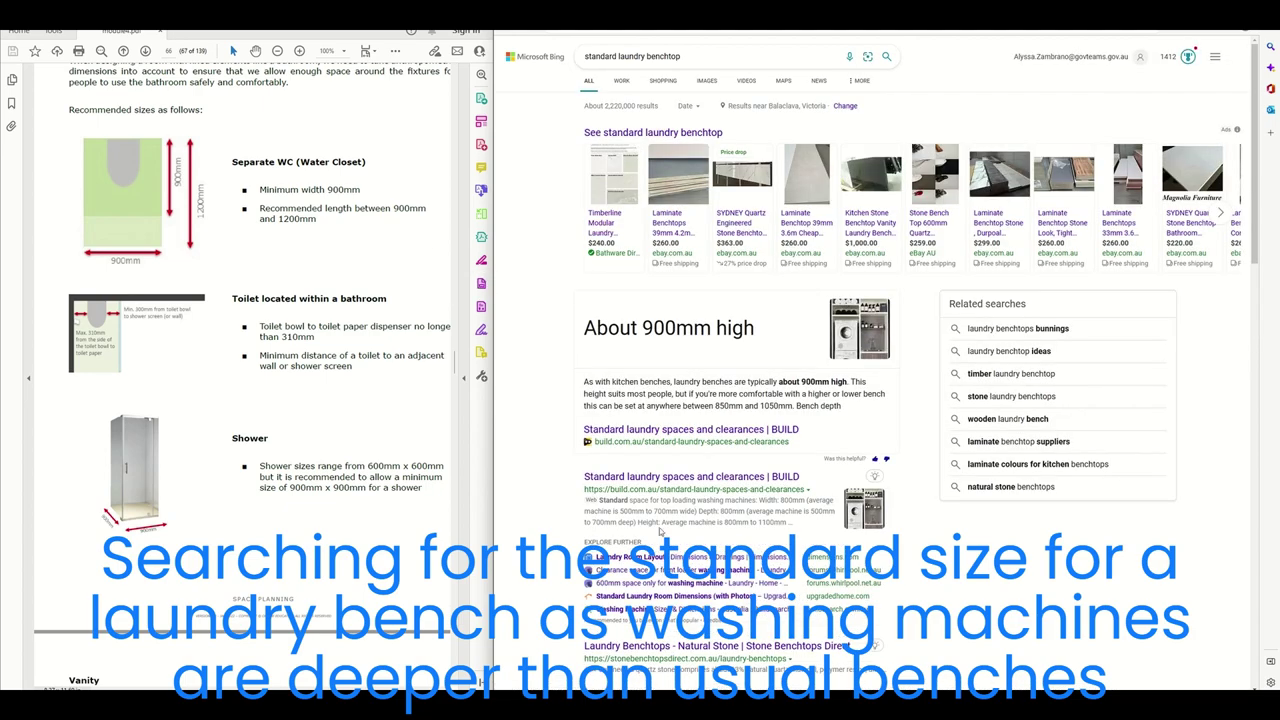
pyautogui.scroll(-3, 659, 530)
pyautogui.click(680, 400)
pyautogui.scroll(-5, 679, 334)
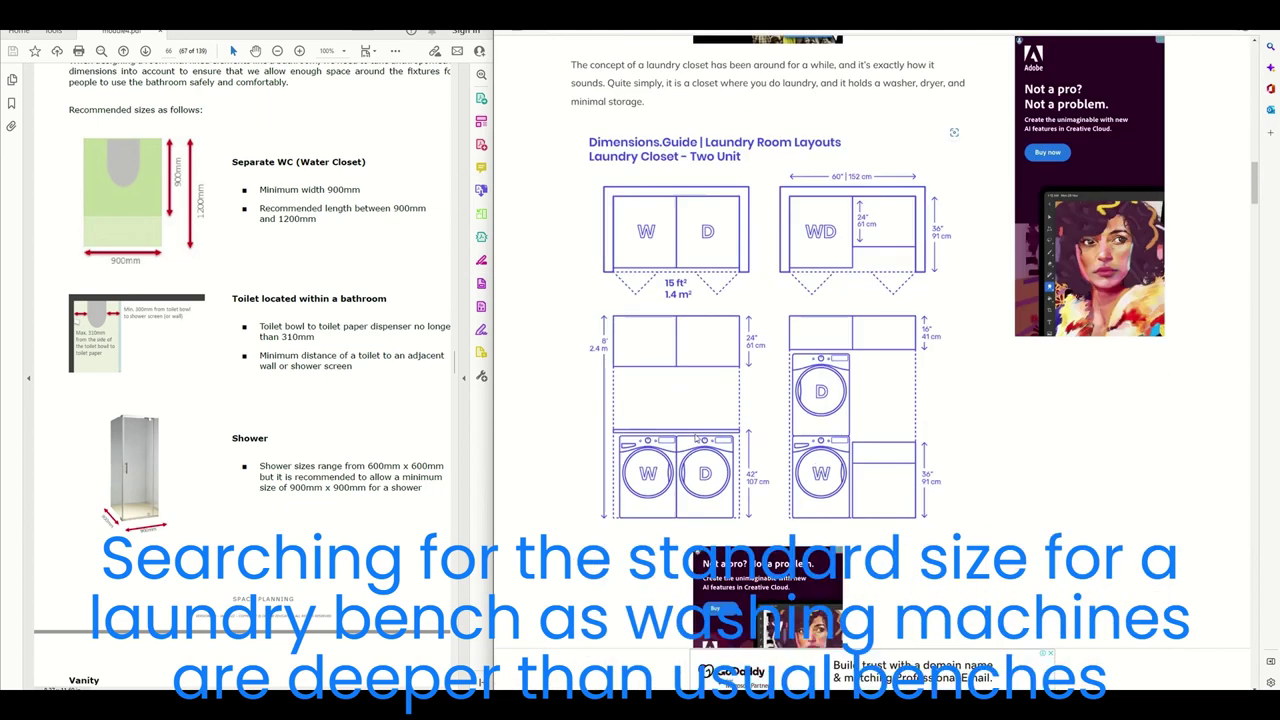
pyautogui.scroll(-5, 936, 287)
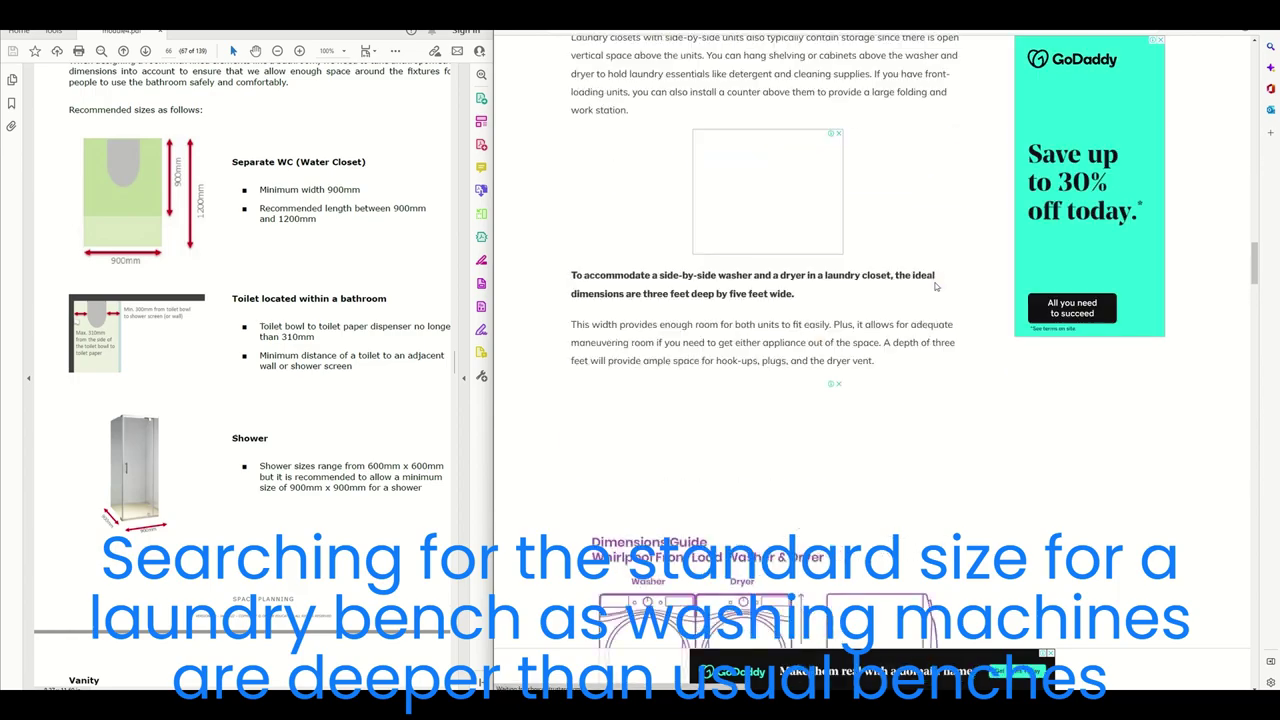
pyautogui.scroll(-15, 936, 287)
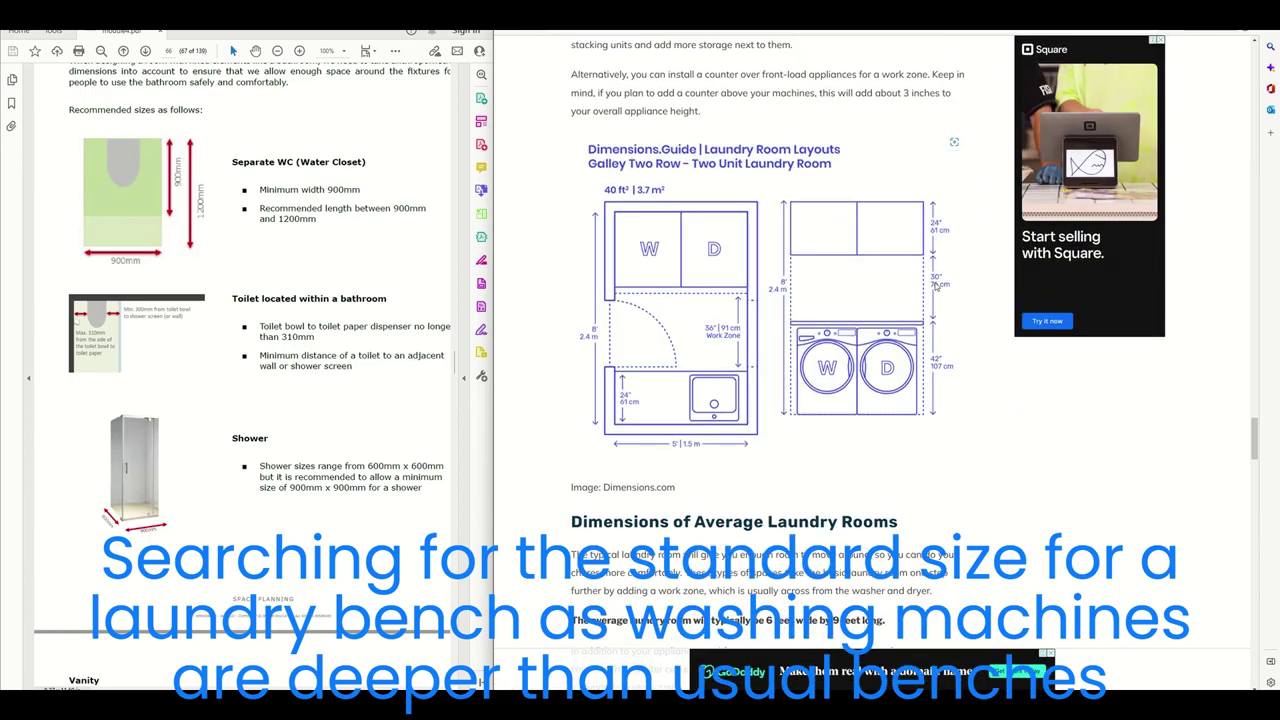
pyautogui.scroll(-8, 936, 287)
pyautogui.scroll(10, 935, 286)
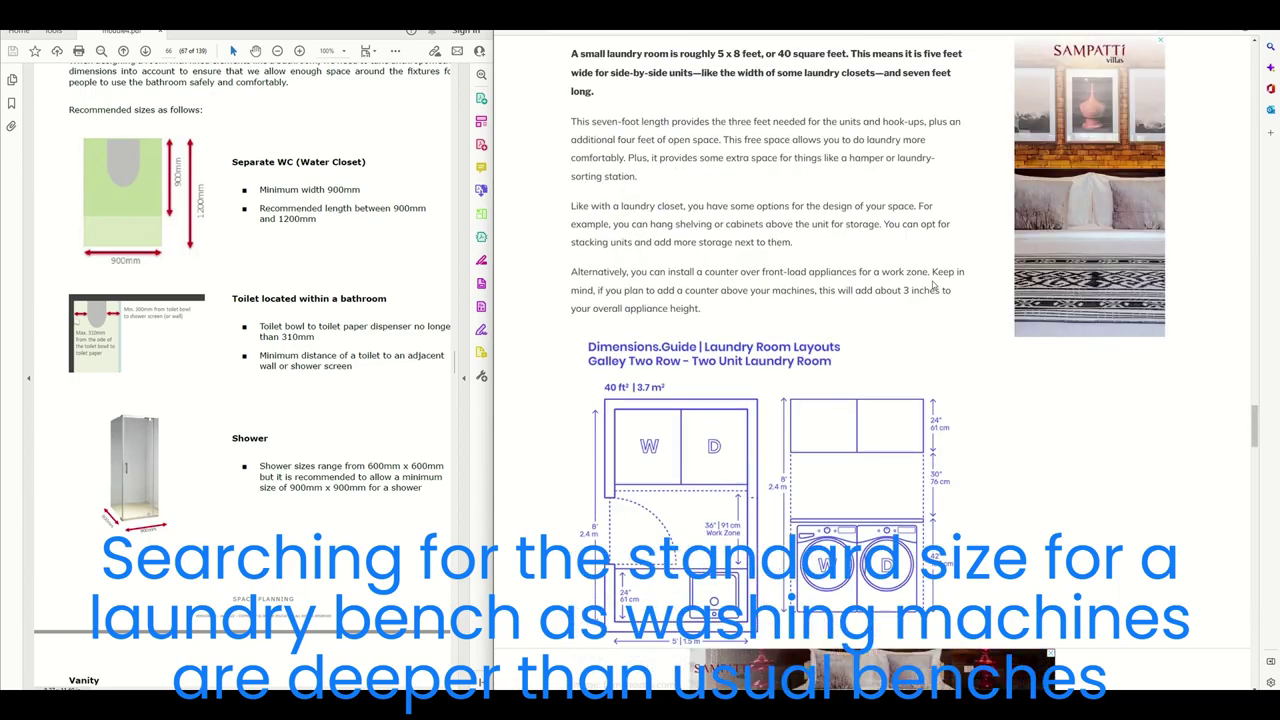
pyautogui.scroll(-3, 933, 285)
pyautogui.scroll(8, 931, 298)
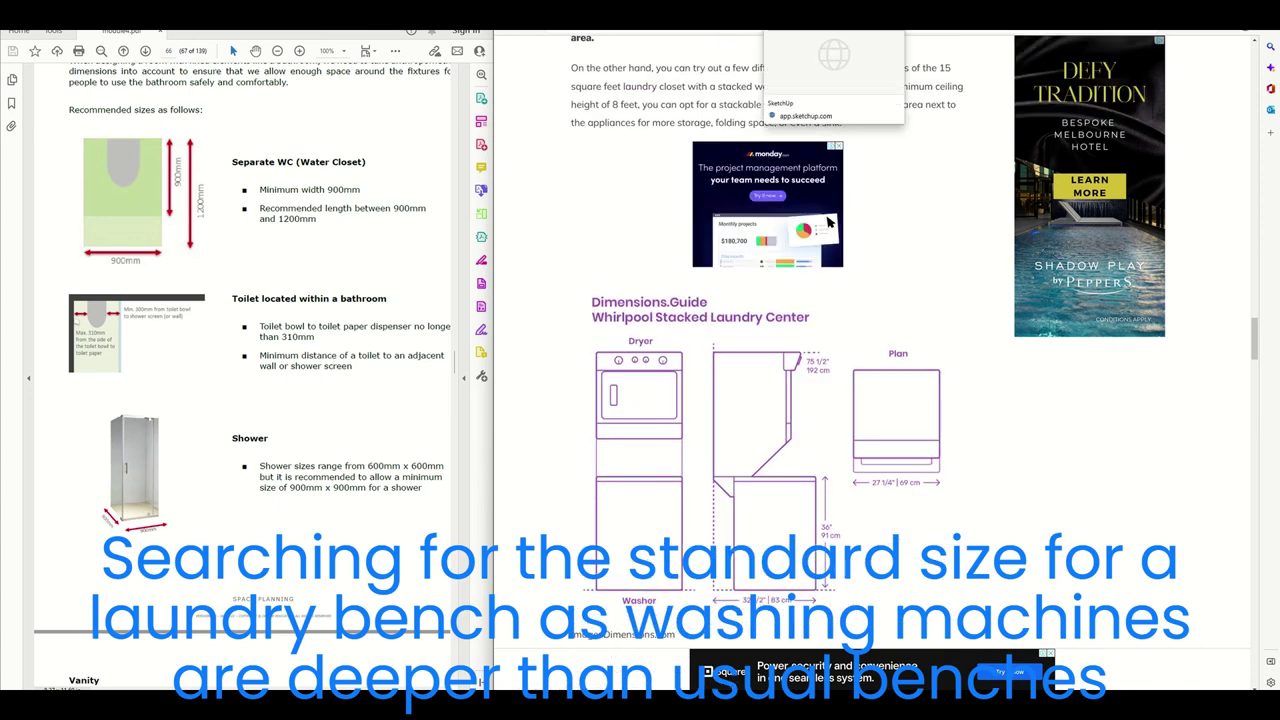
# Back in the floor plan, set a guide point 830 mm from the wall end
pyautogui.hotkey('alt', 'Tab')
pyautogui.click(850, 258)
pyautogui.hotkey('alt', 'Tab')
pyautogui.hotkey('alt', 'Tab')
pyautogui.write('830')
pyautogui.press('Return')
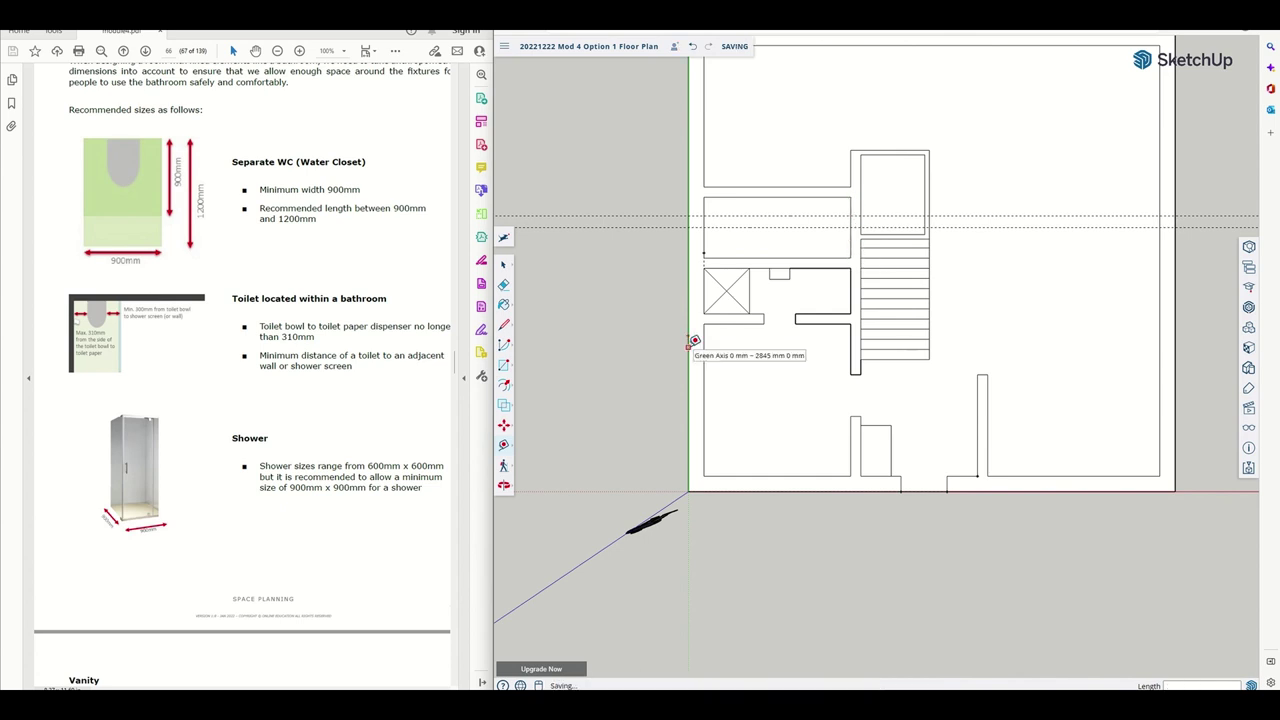
# Place a guide point 600 mm above the existing guide point
pyautogui.press('Escape')
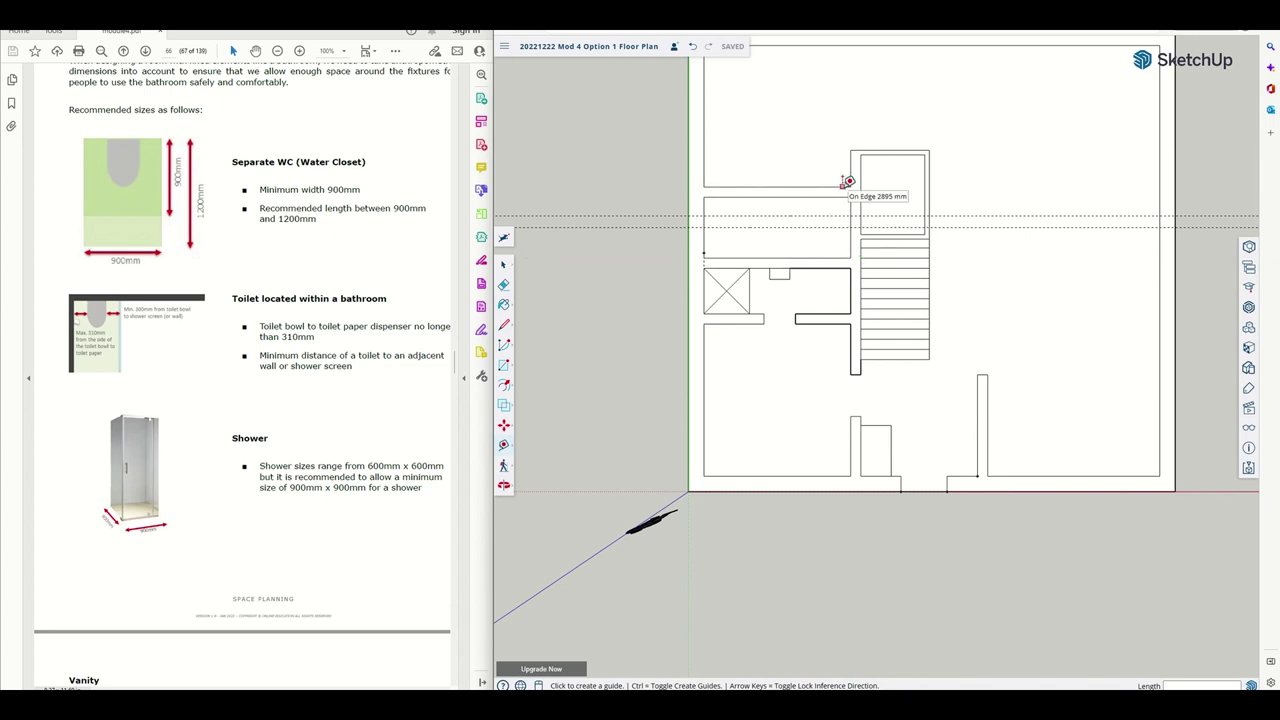
pyautogui.click(777, 214)
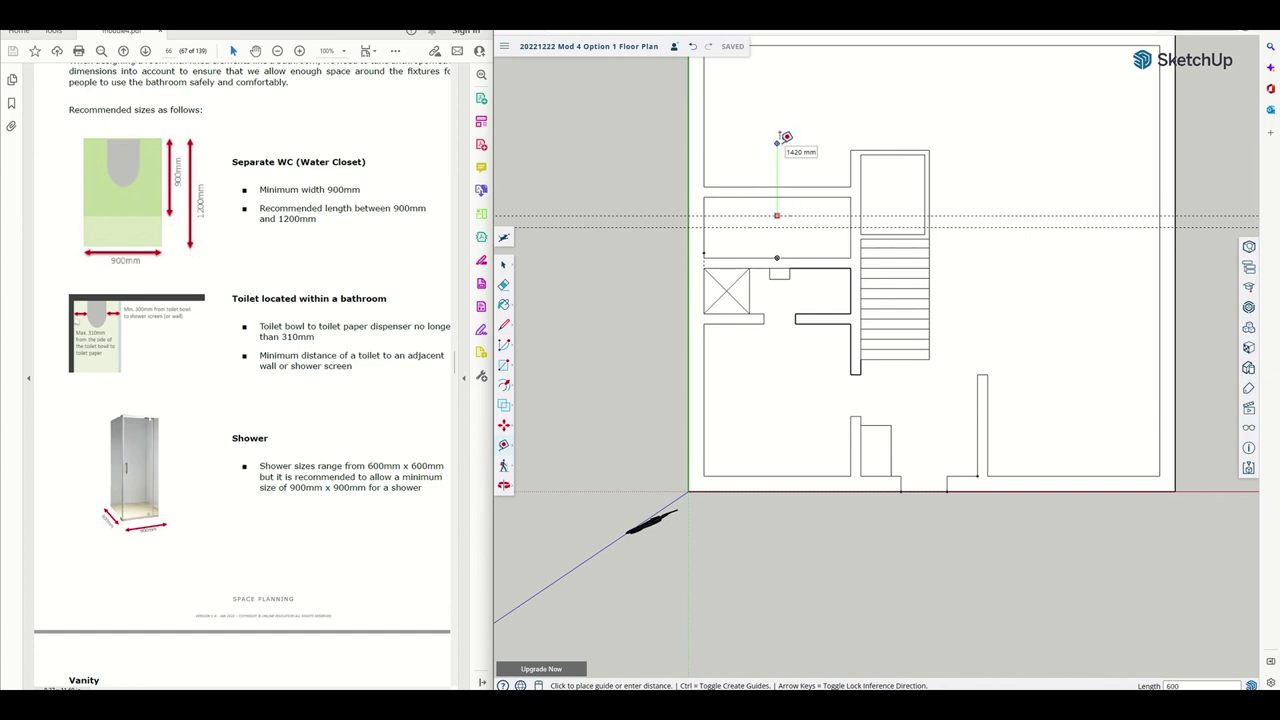
pyautogui.write('600')
pyautogui.press('Return')
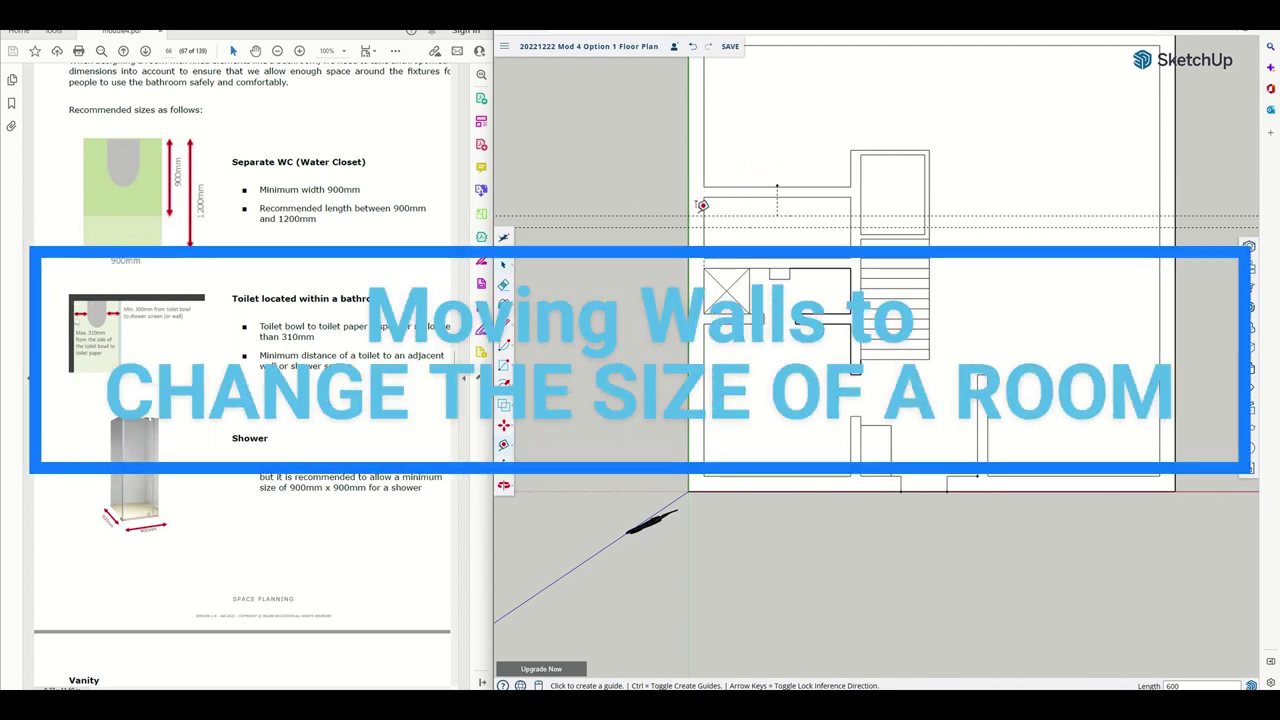
# Move the room's wall line from its midpoint onto the 600 mm guide point
pyautogui.click(503, 263)
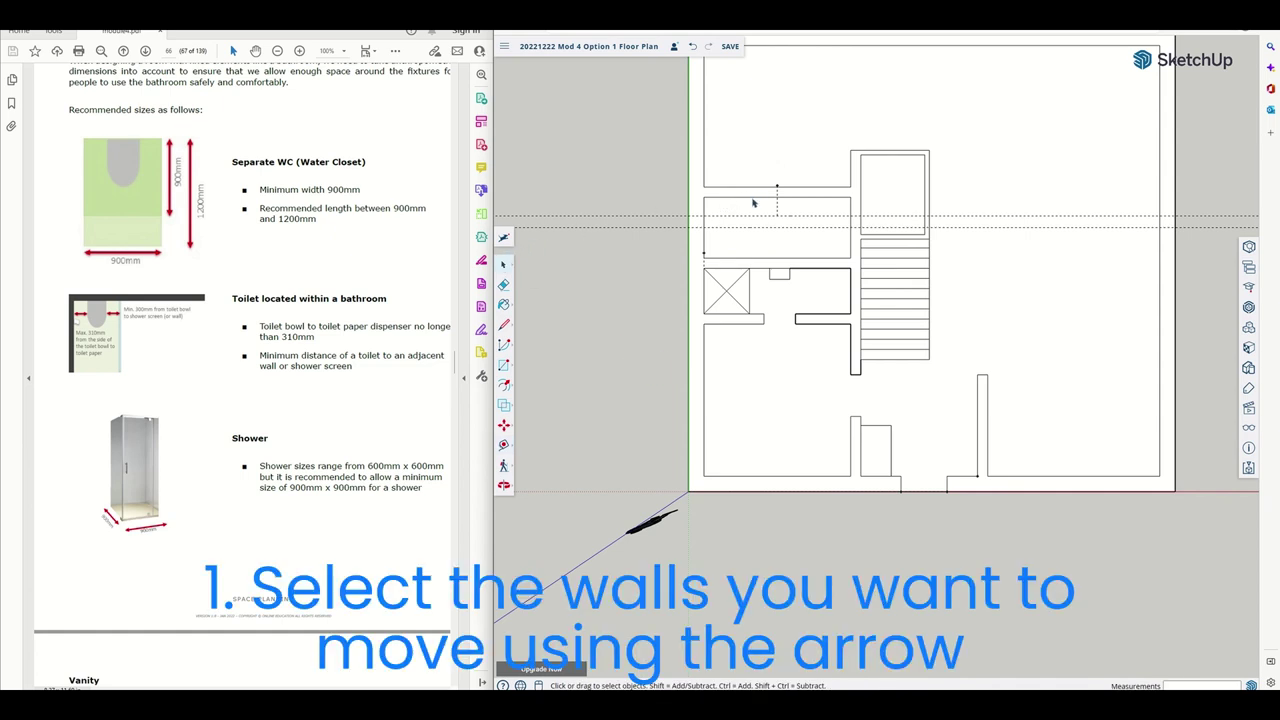
pyautogui.click(753, 199)
pyautogui.press('m')
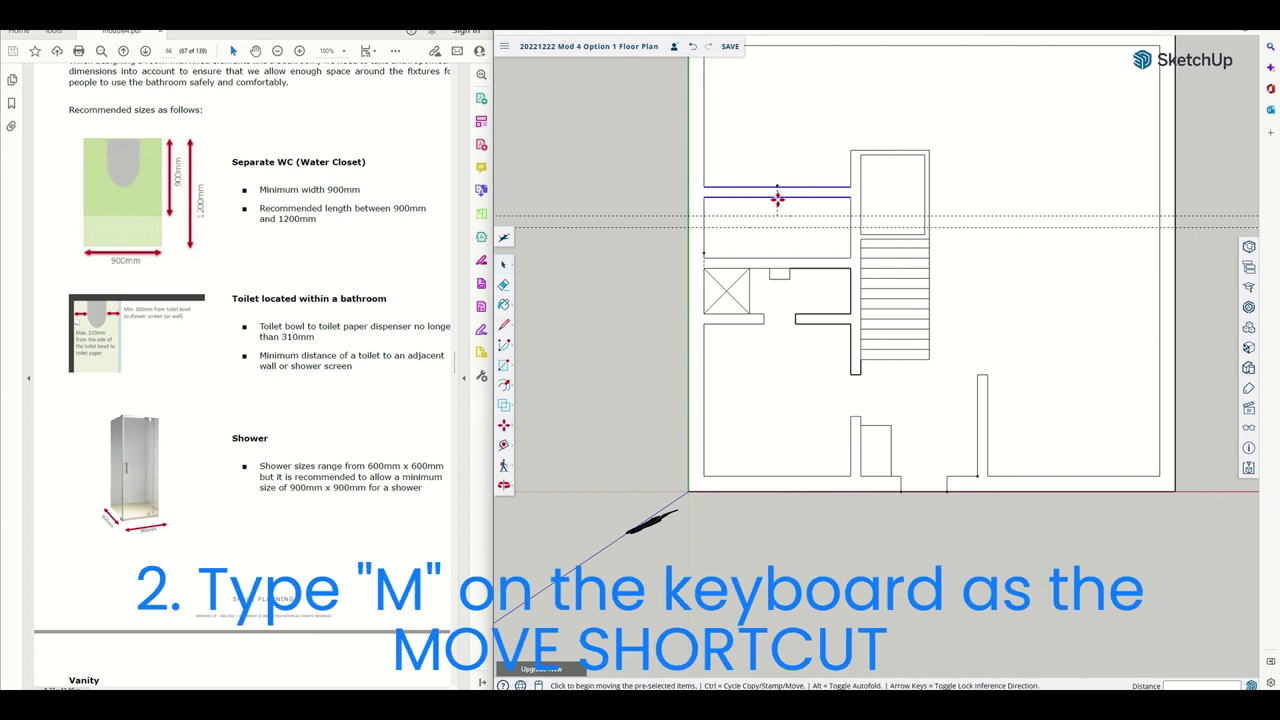
pyautogui.scroll(5, 777, 198)
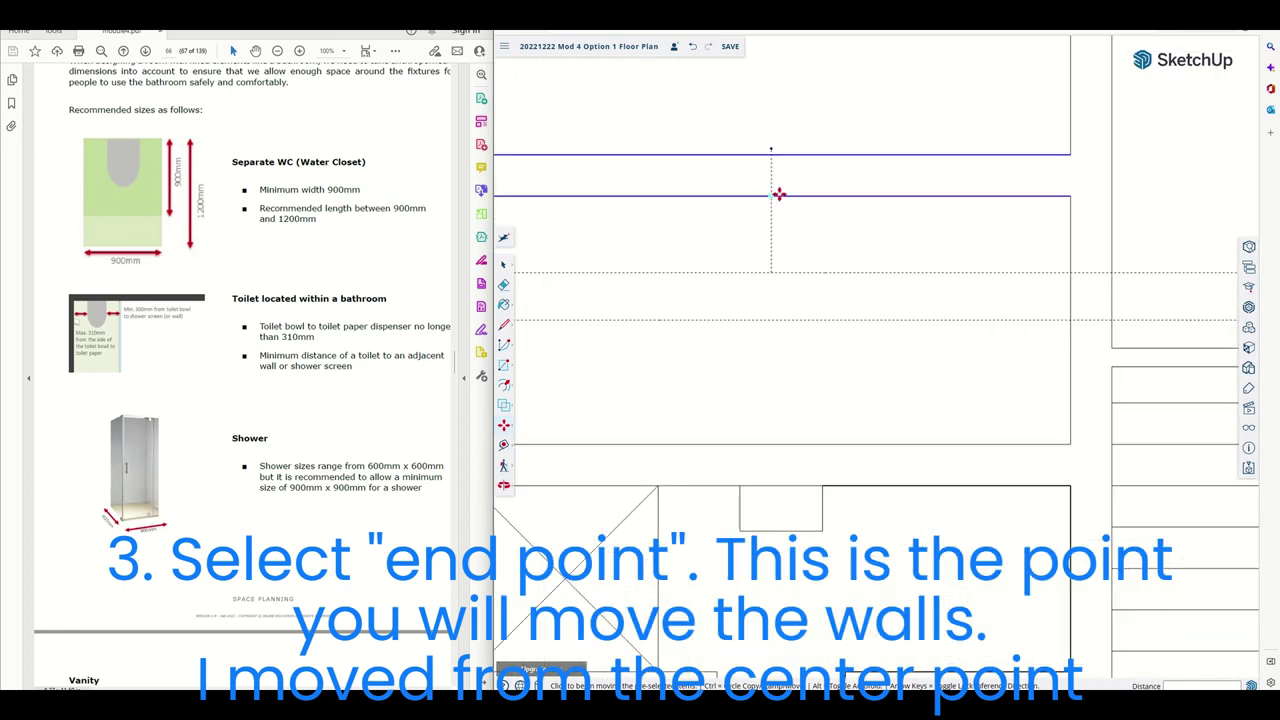
pyautogui.scroll(4, 771, 196)
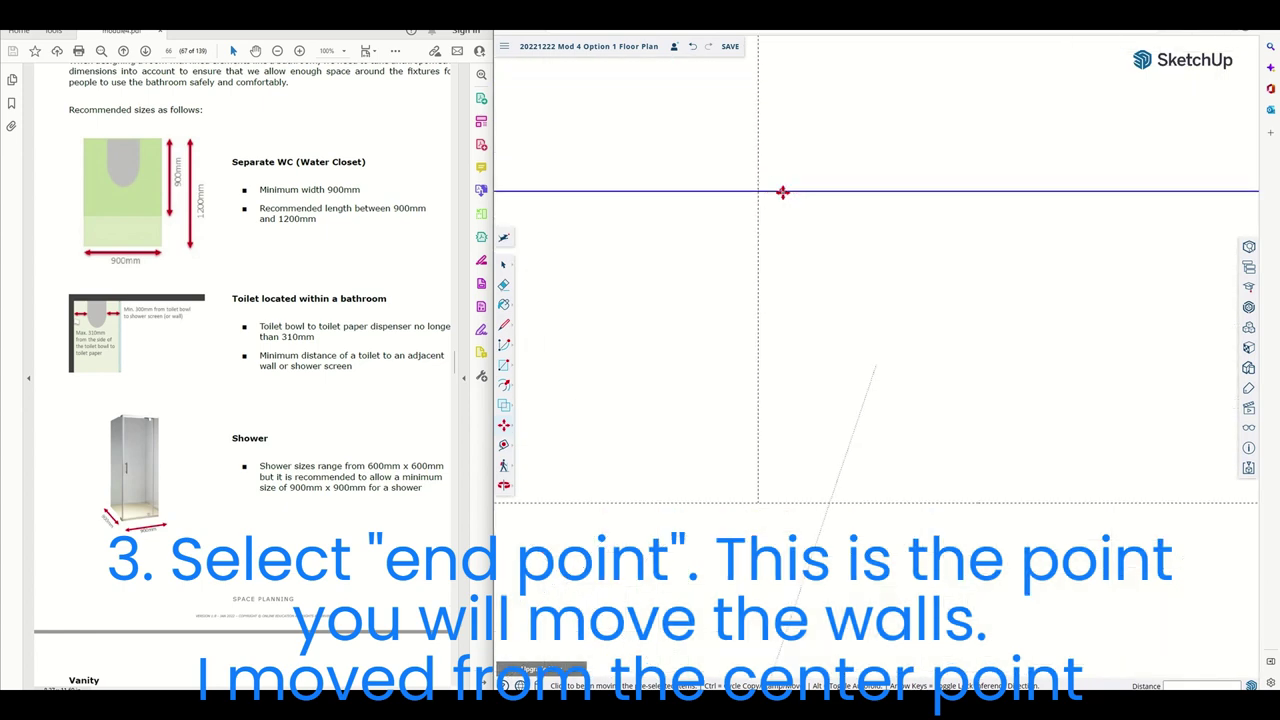
pyautogui.click(757, 190)
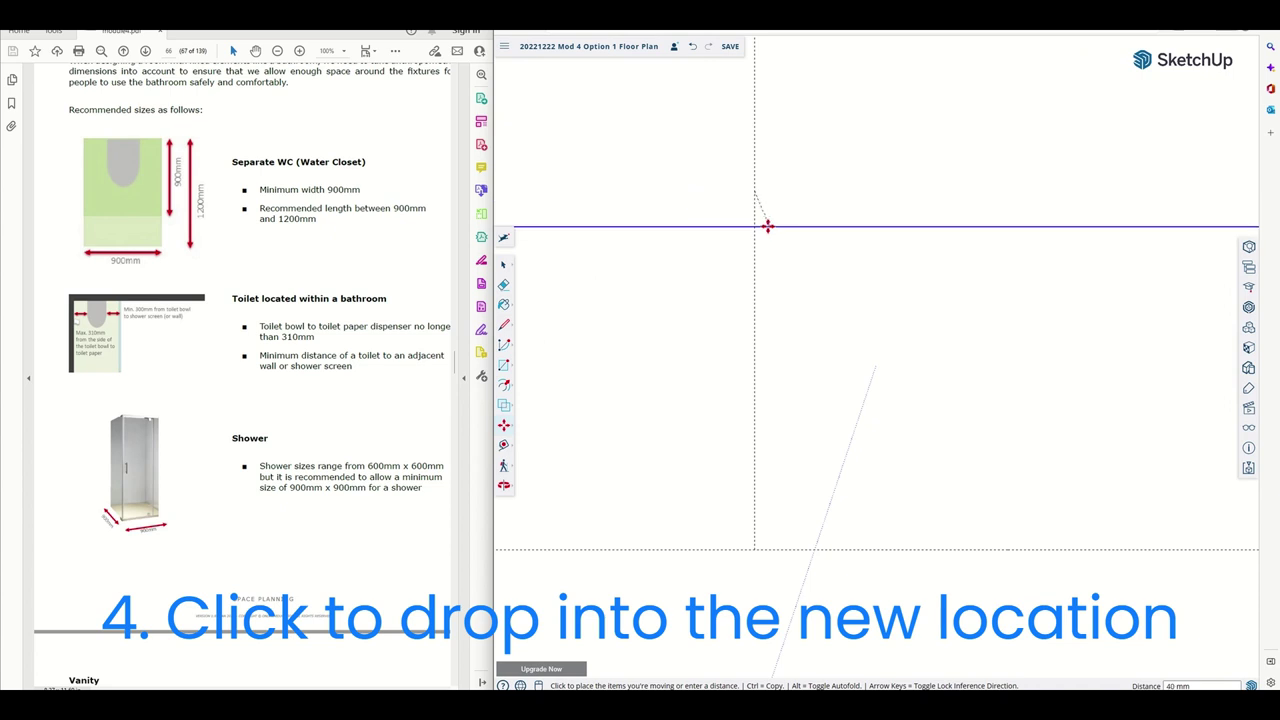
pyautogui.scroll(-4, 771, 203)
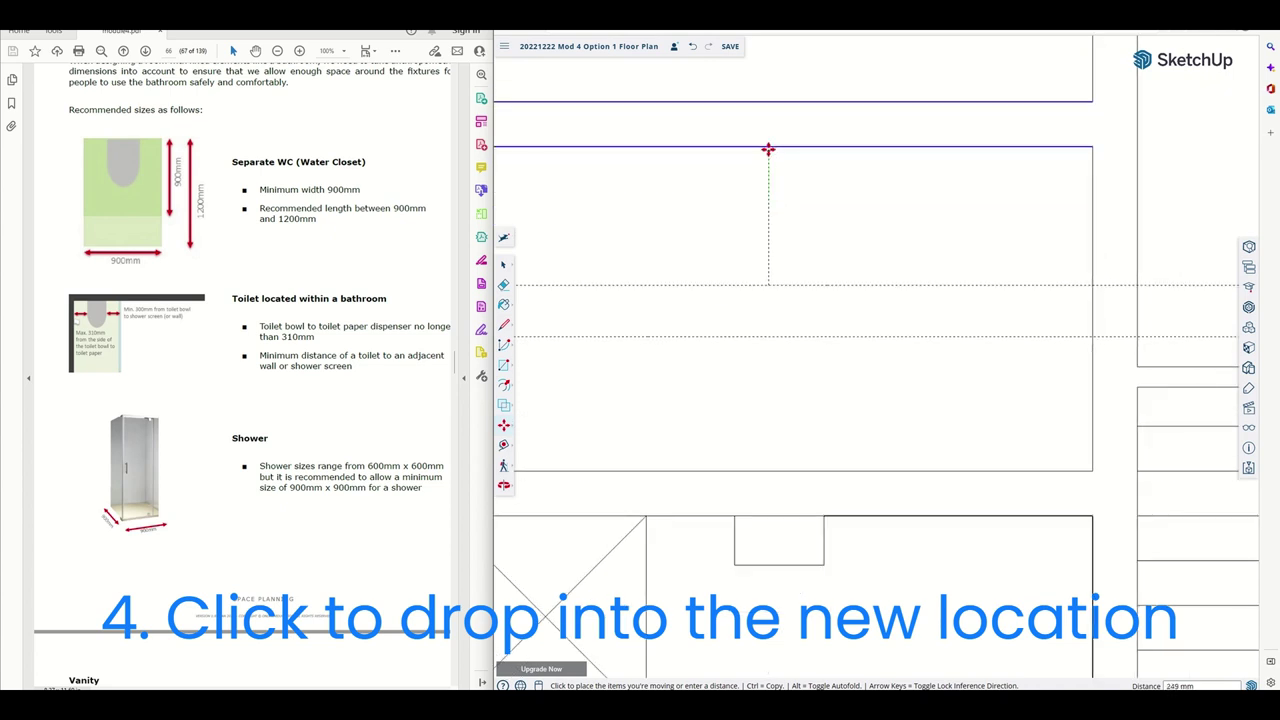
pyautogui.click(767, 152)
pyautogui.scroll(-3, 809, 226)
pyautogui.scroll(2, 809, 226)
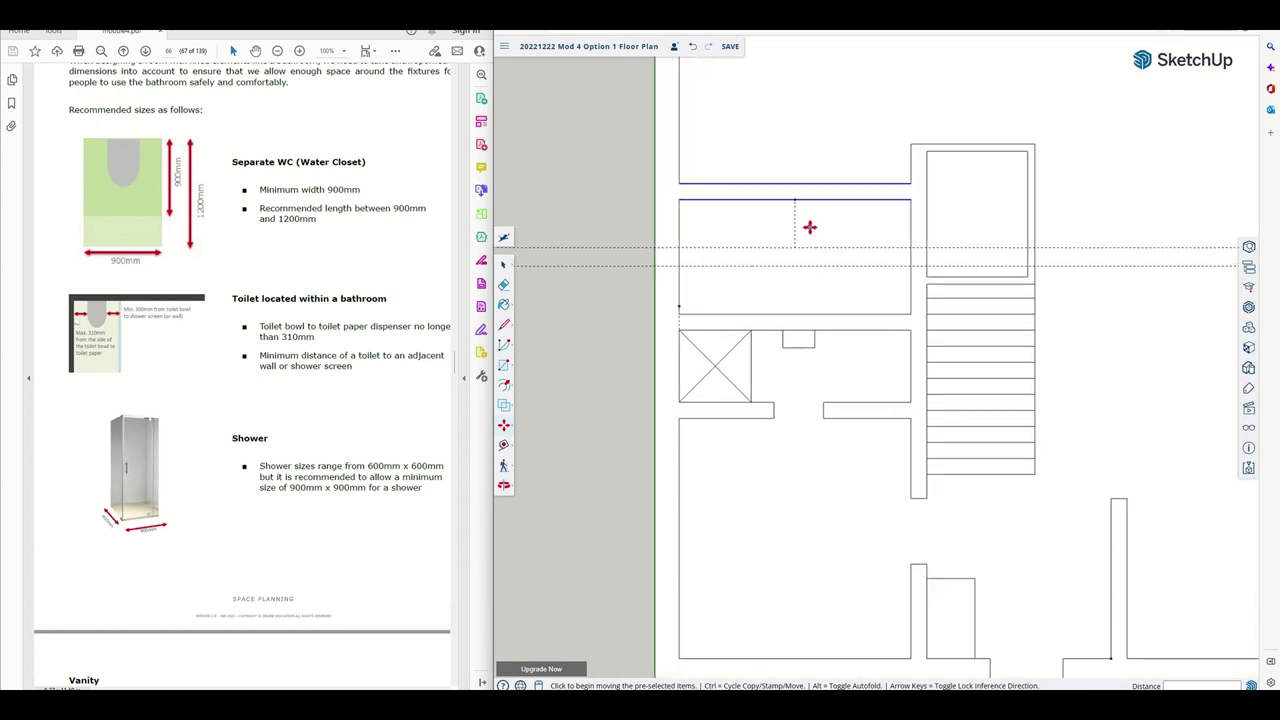
pyautogui.press('Escape')
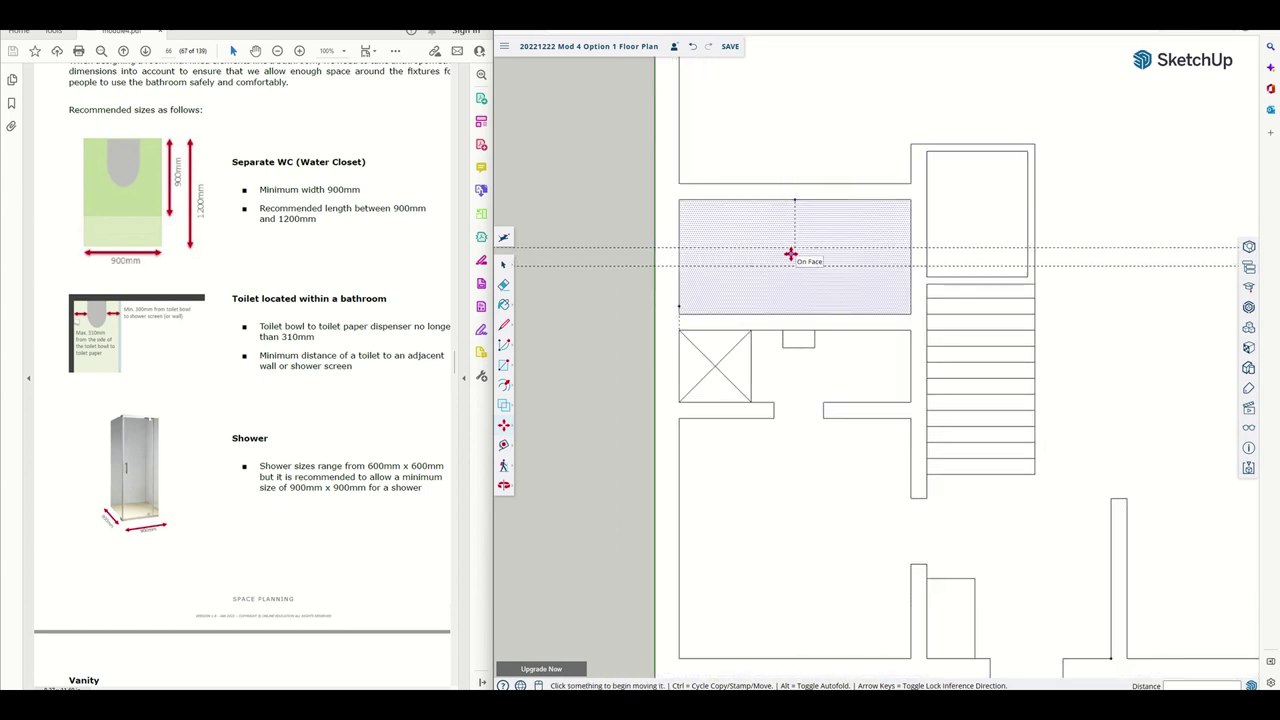
pyautogui.scroll(-1, 783, 266)
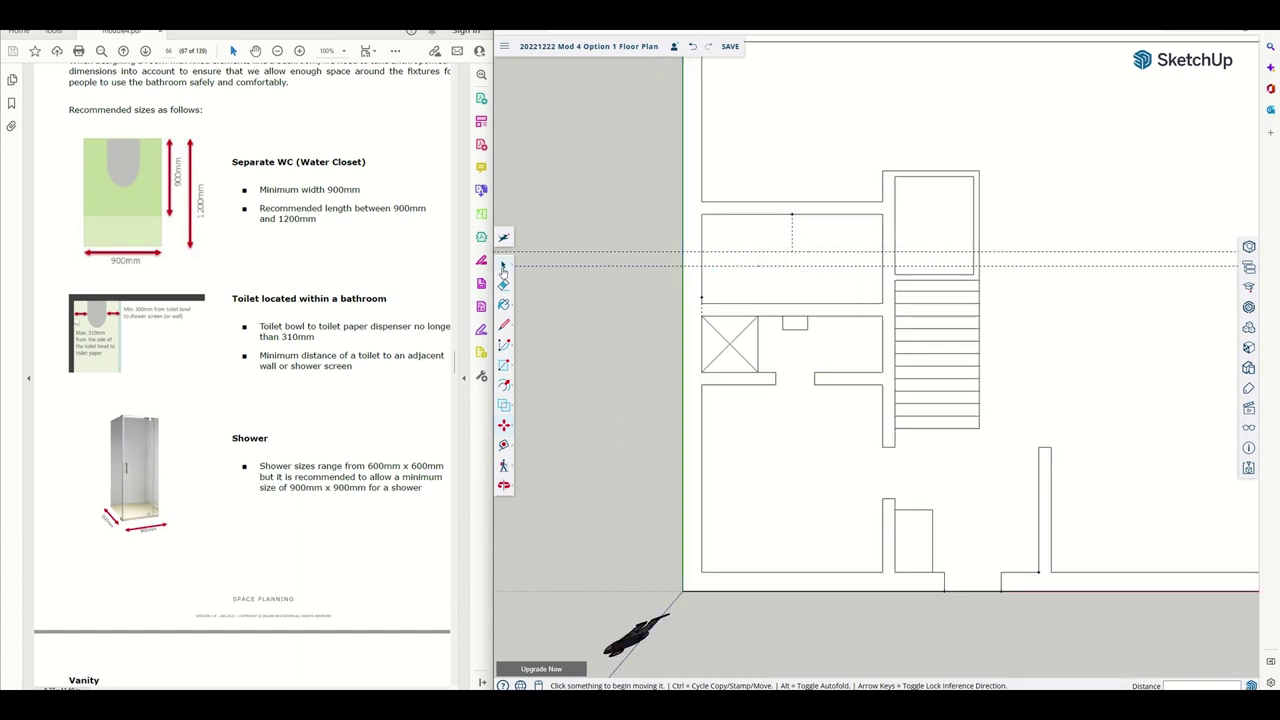
# Place a horizontal guide 830 mm above the laundry room's lower wall with Tape Measure
pyautogui.press('e')
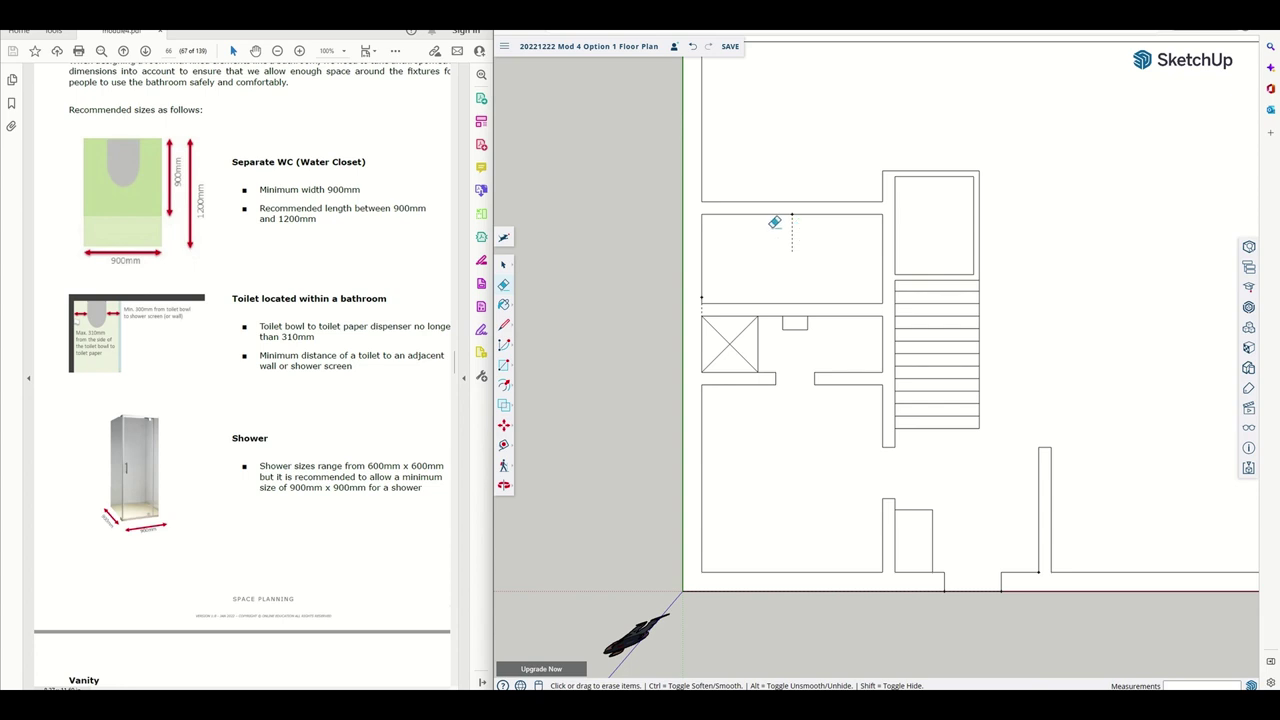
pyautogui.scroll(2, 800, 240)
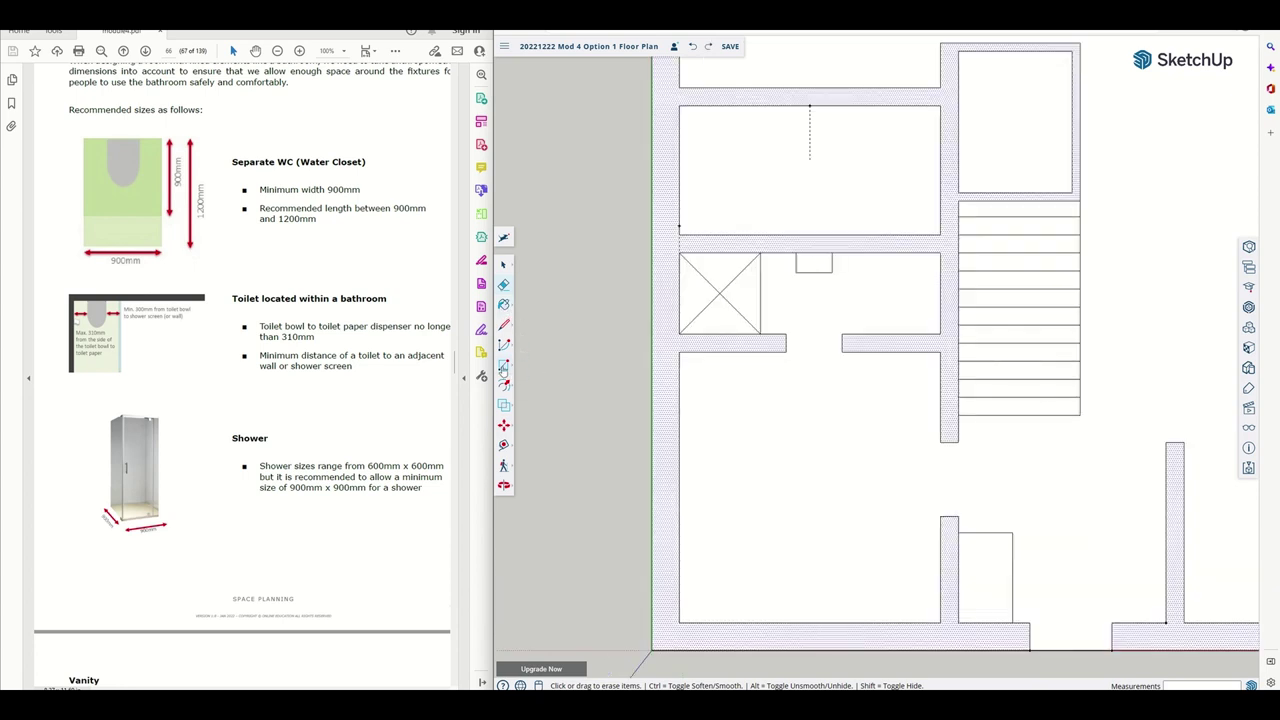
pyautogui.click(503, 366)
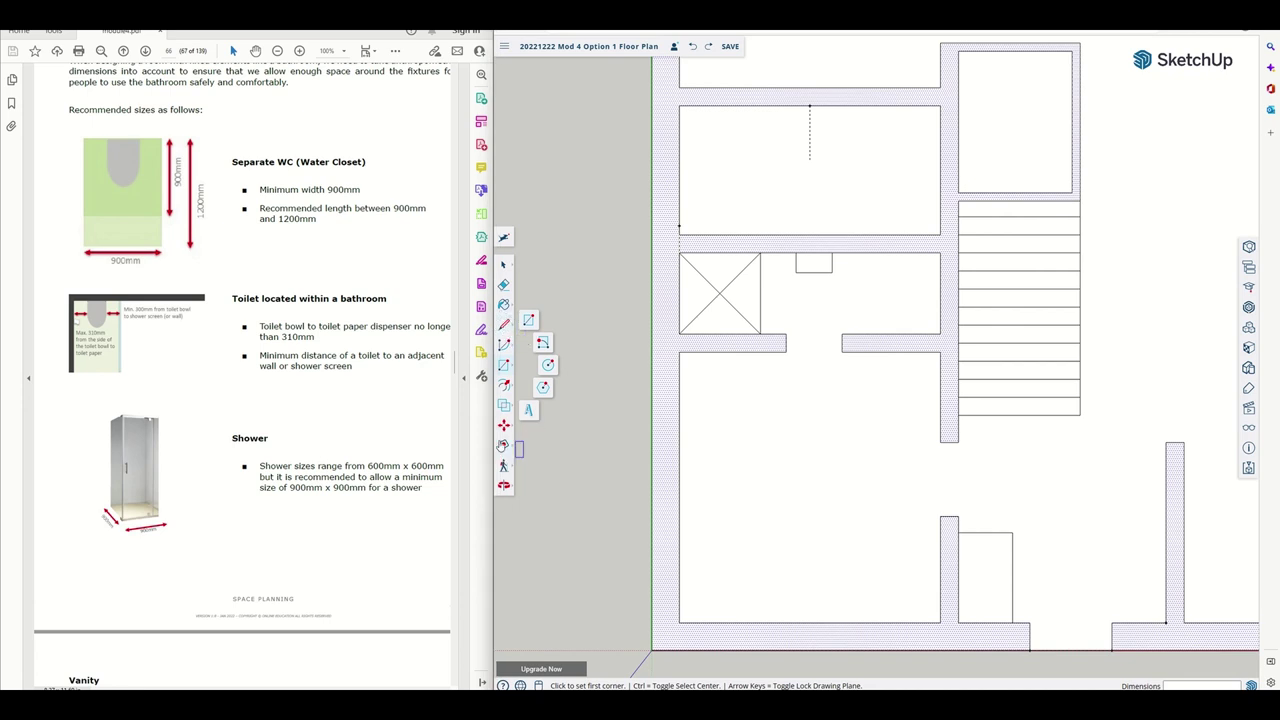
pyautogui.click(503, 445)
pyautogui.click(770, 234)
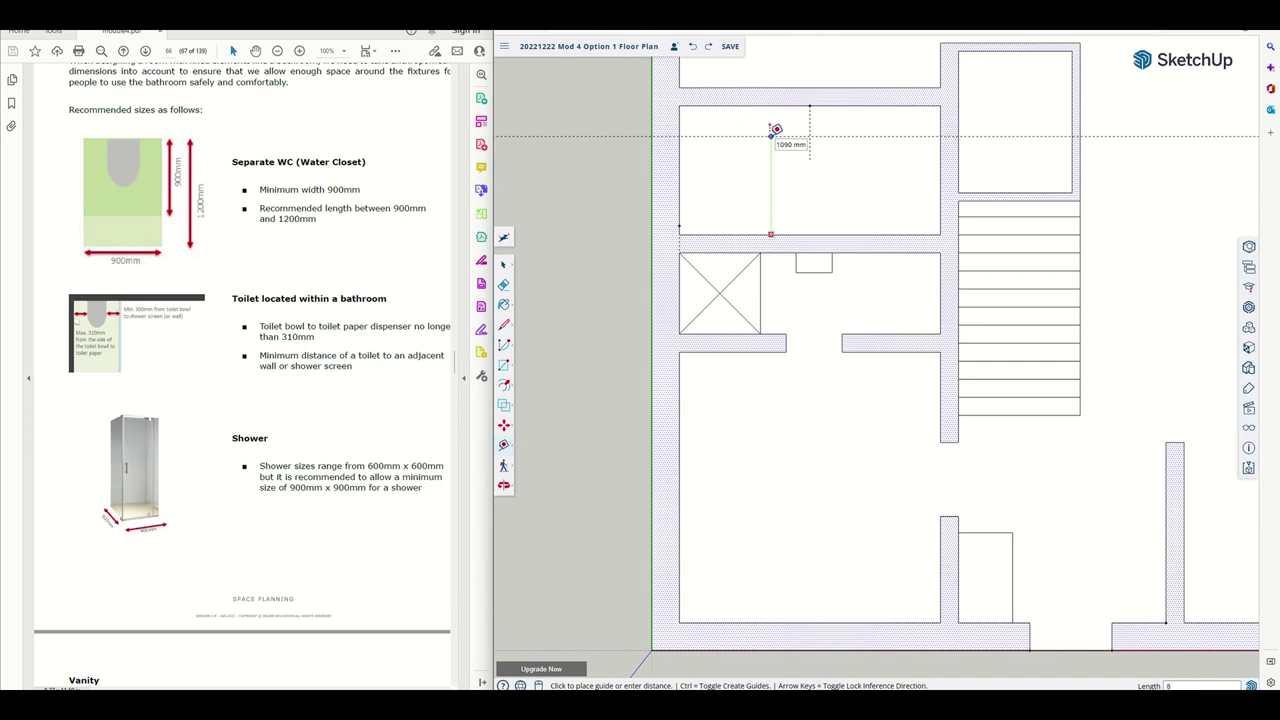
pyautogui.write('830')
pyautogui.press('Return')
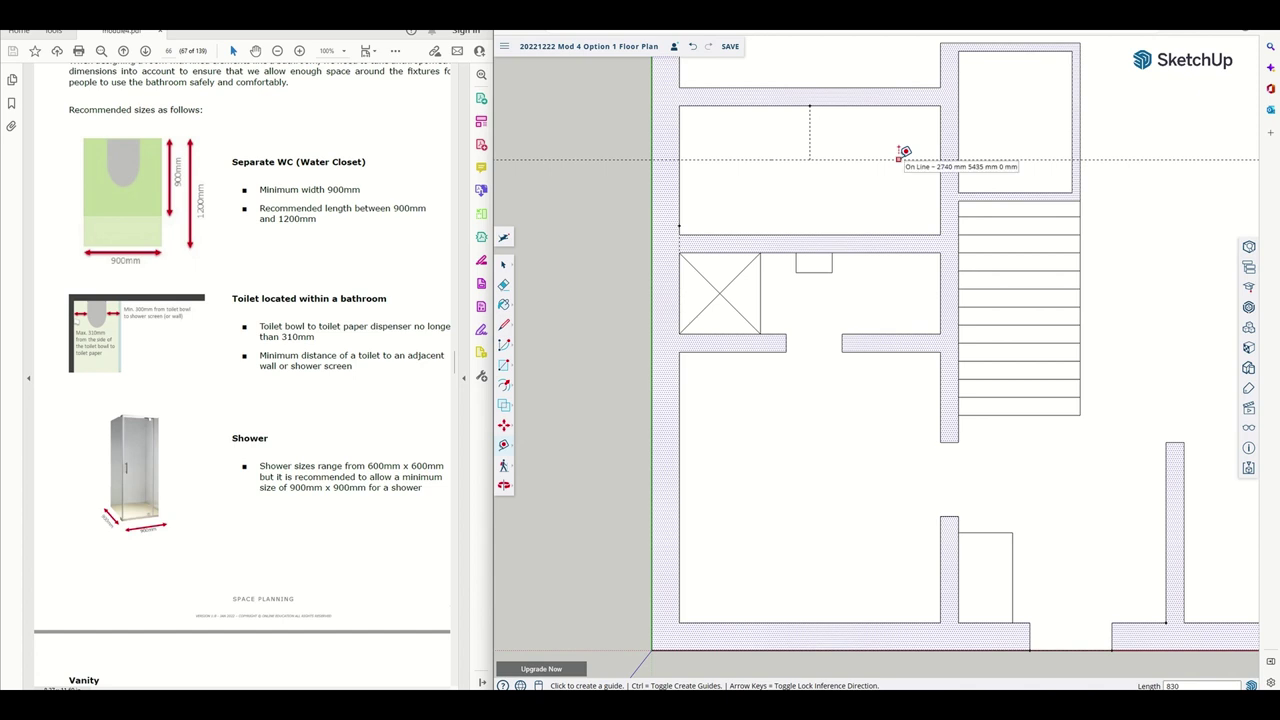
pyautogui.hotkey('ctrl', 'Tab')
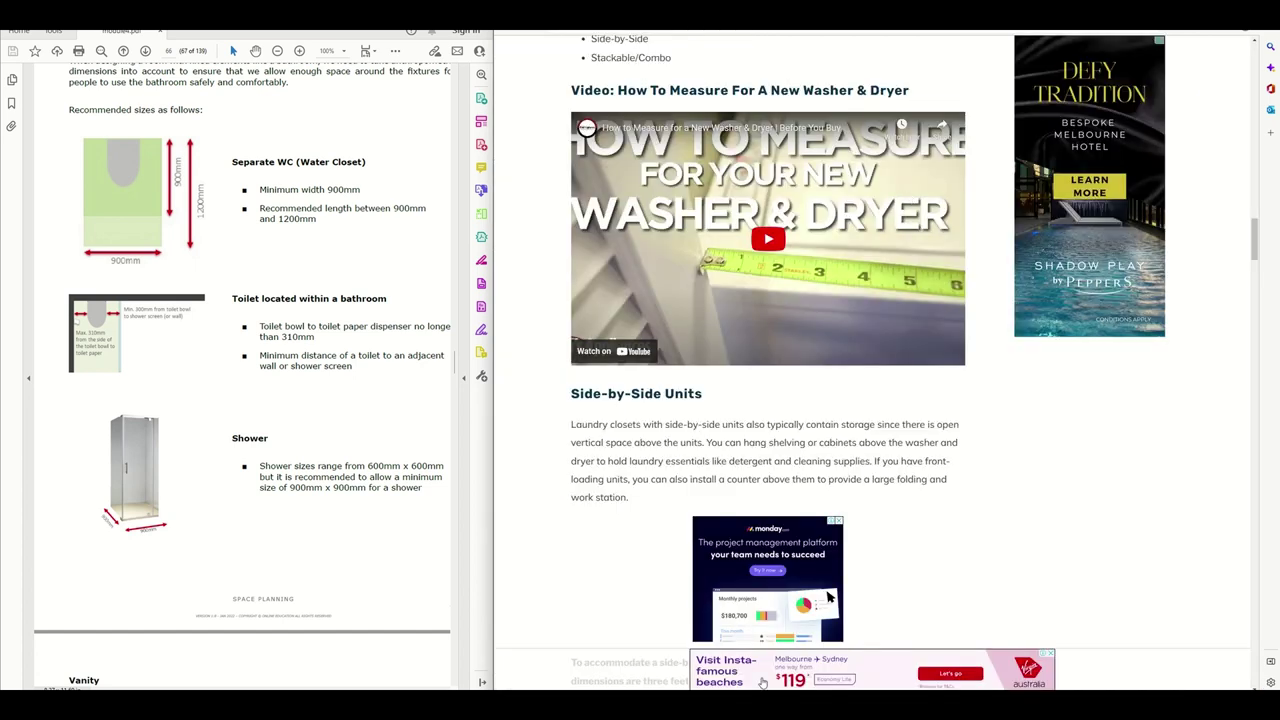
pyautogui.scroll(-9, 810, 587)
pyautogui.scroll(5, 810, 587)
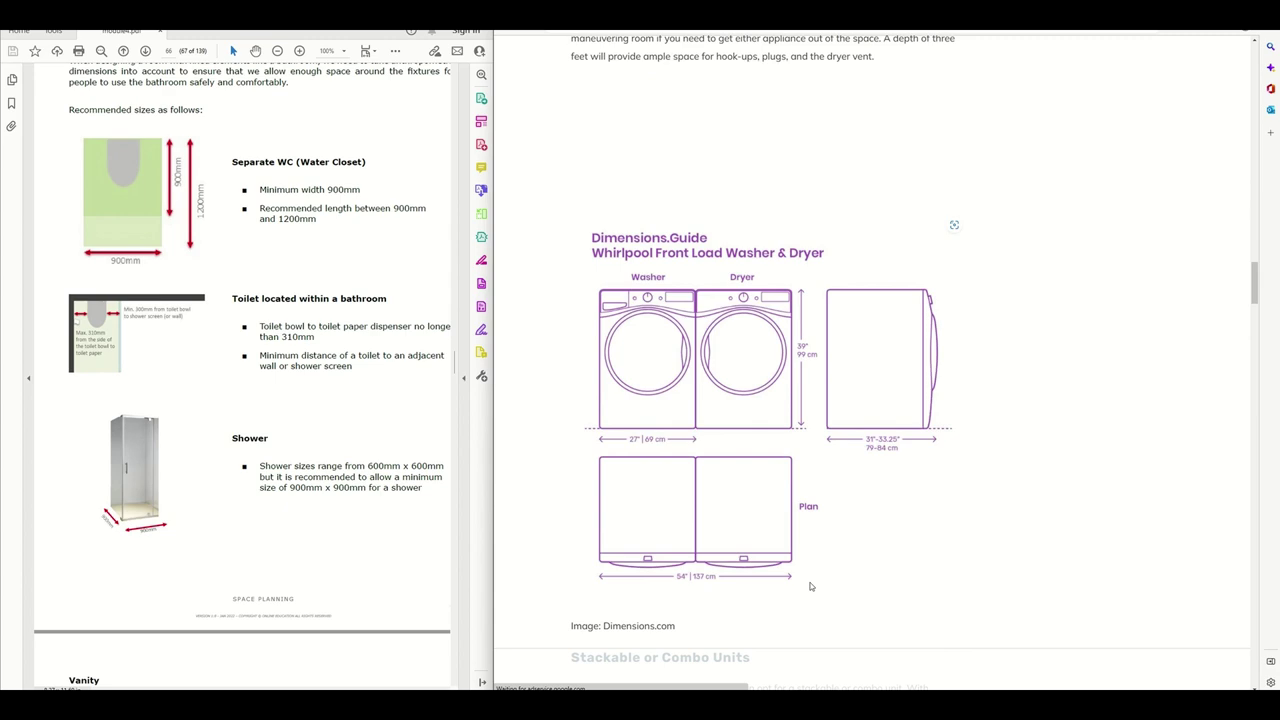
pyautogui.scroll(5, 811, 587)
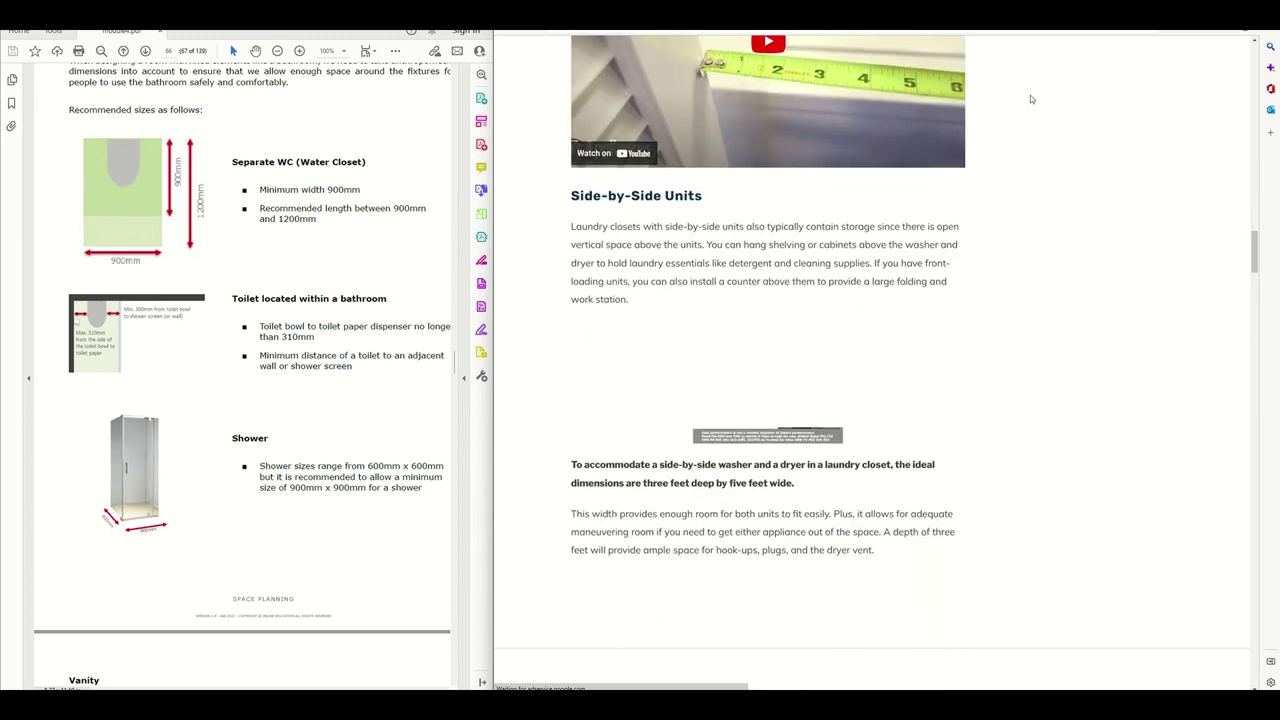
pyautogui.hotkey('alt', 'Left')
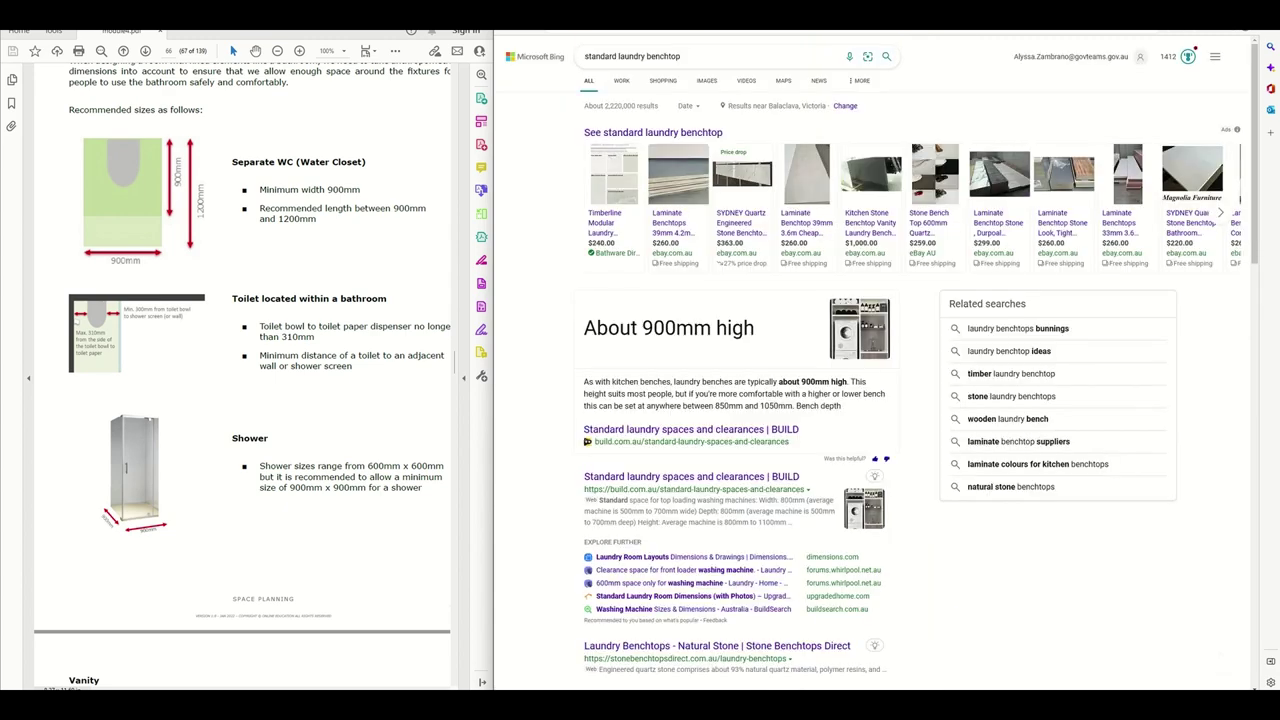
pyautogui.hotkey('alt', 'Tab')
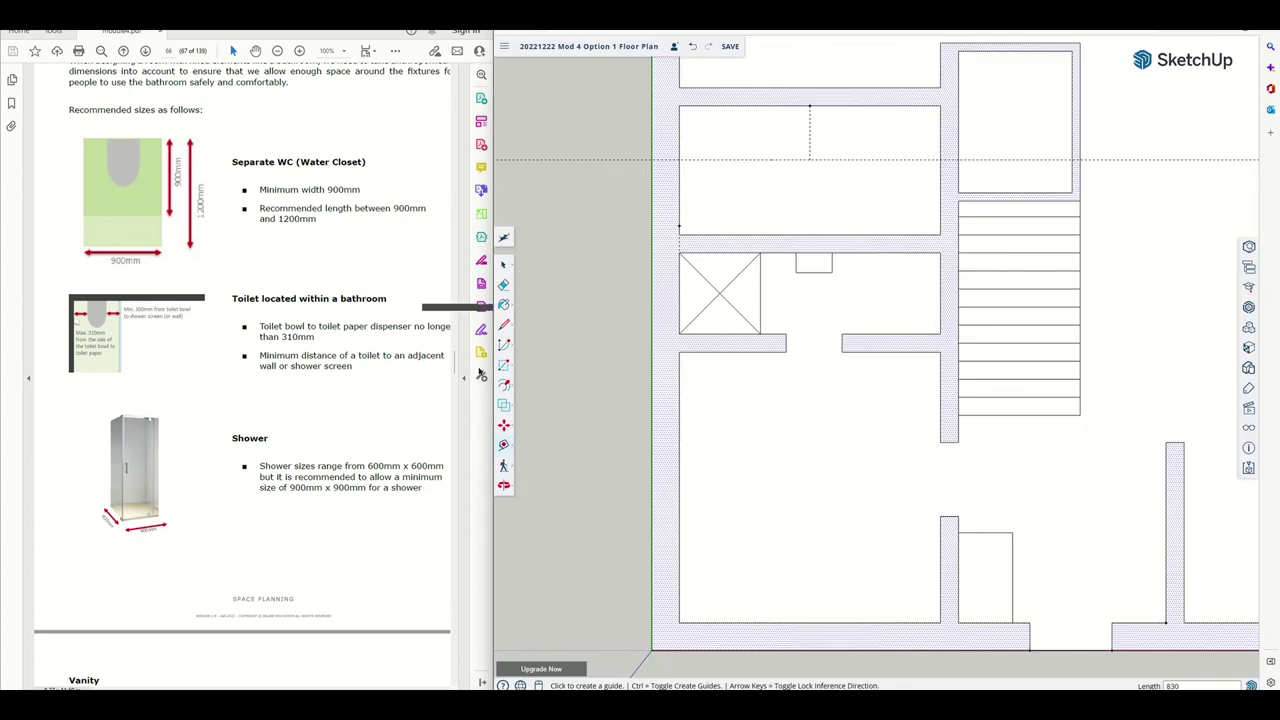
# Add a vertical Tape Measure guide 700 mm in from the laundry's right-hand wall
pyautogui.click(505, 445)
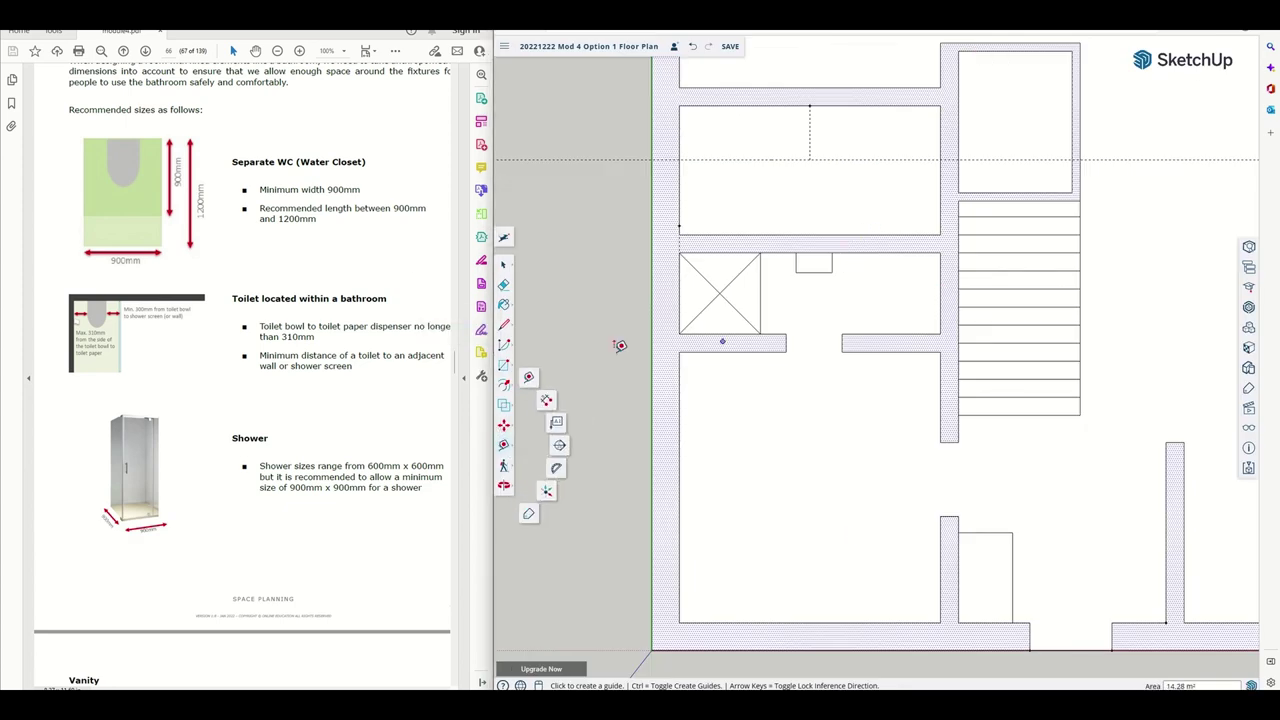
pyautogui.click(548, 378)
pyautogui.click(940, 212)
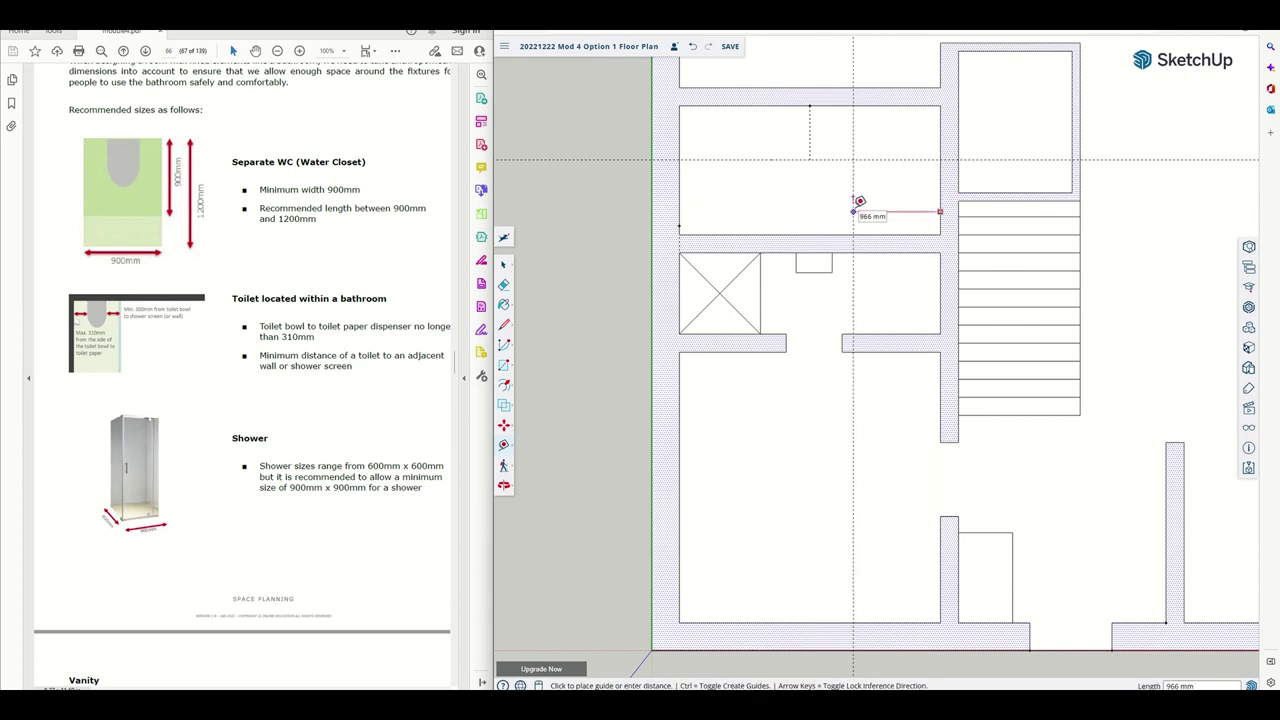
pyautogui.write('700')
pyautogui.press('Return')
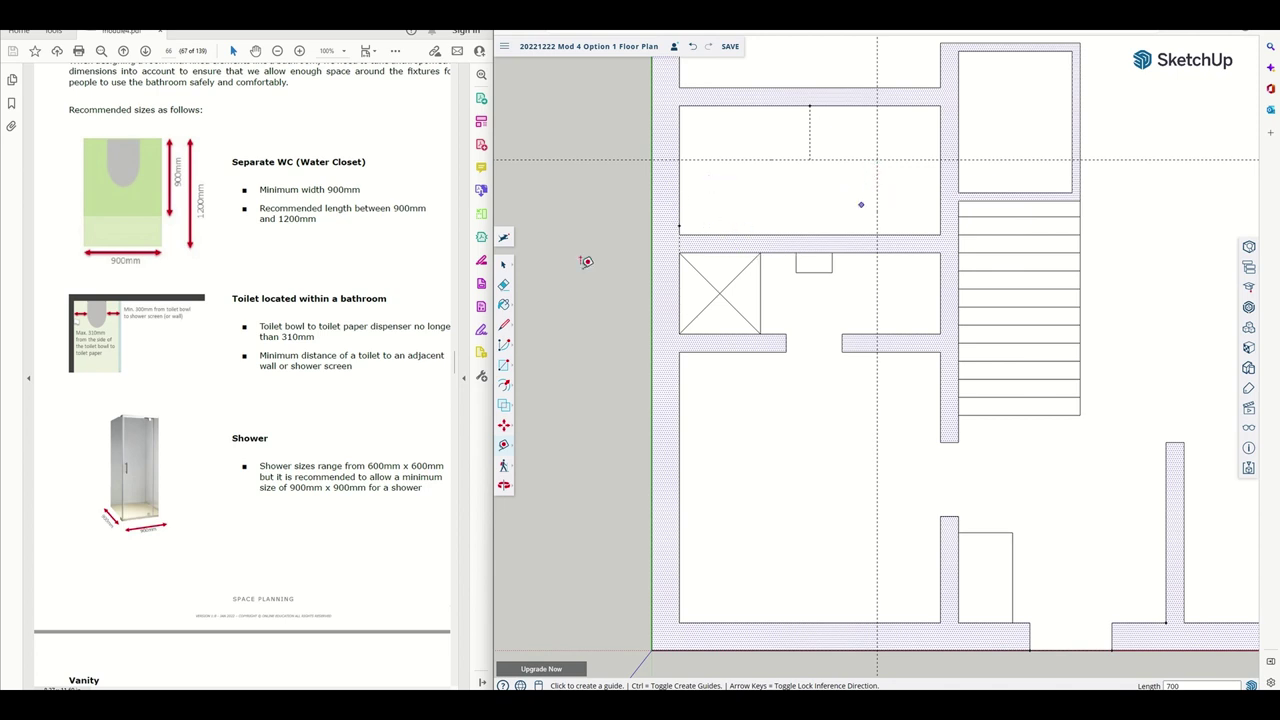
# Place a guide 600 mm above the laundry room's lower wall
pyautogui.click(706, 234)
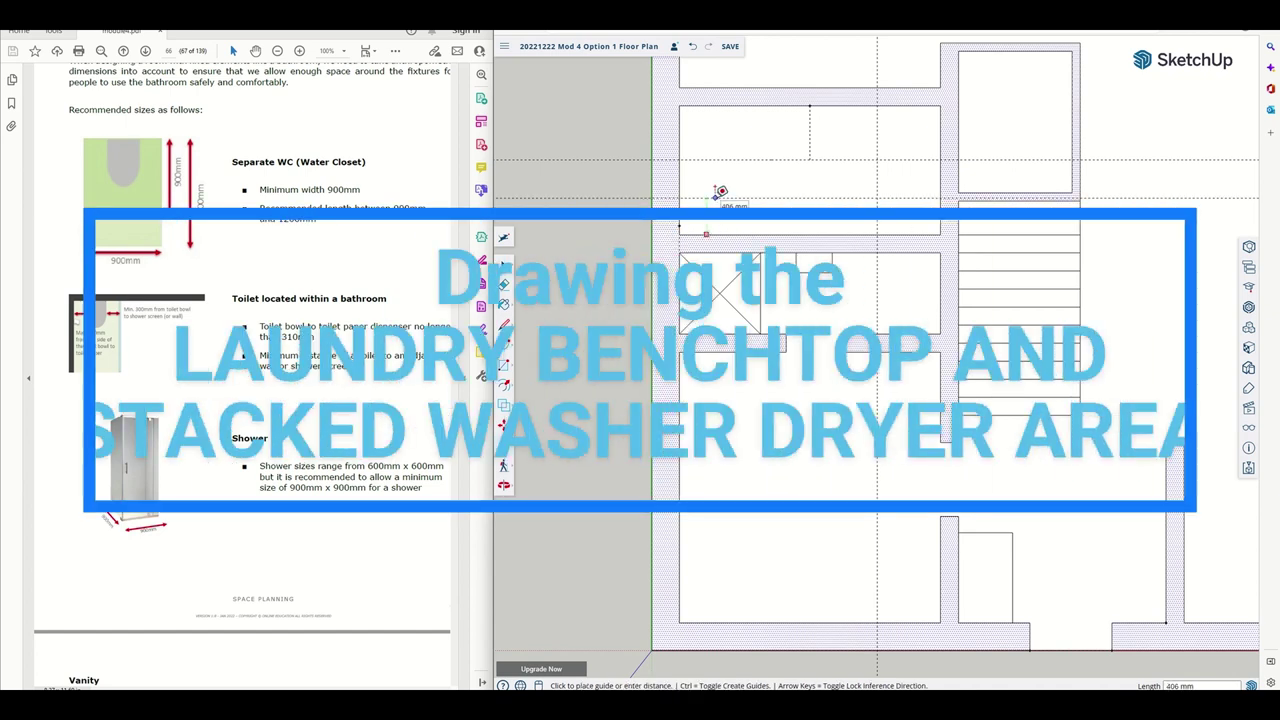
pyautogui.write('600')
pyautogui.press('Return')
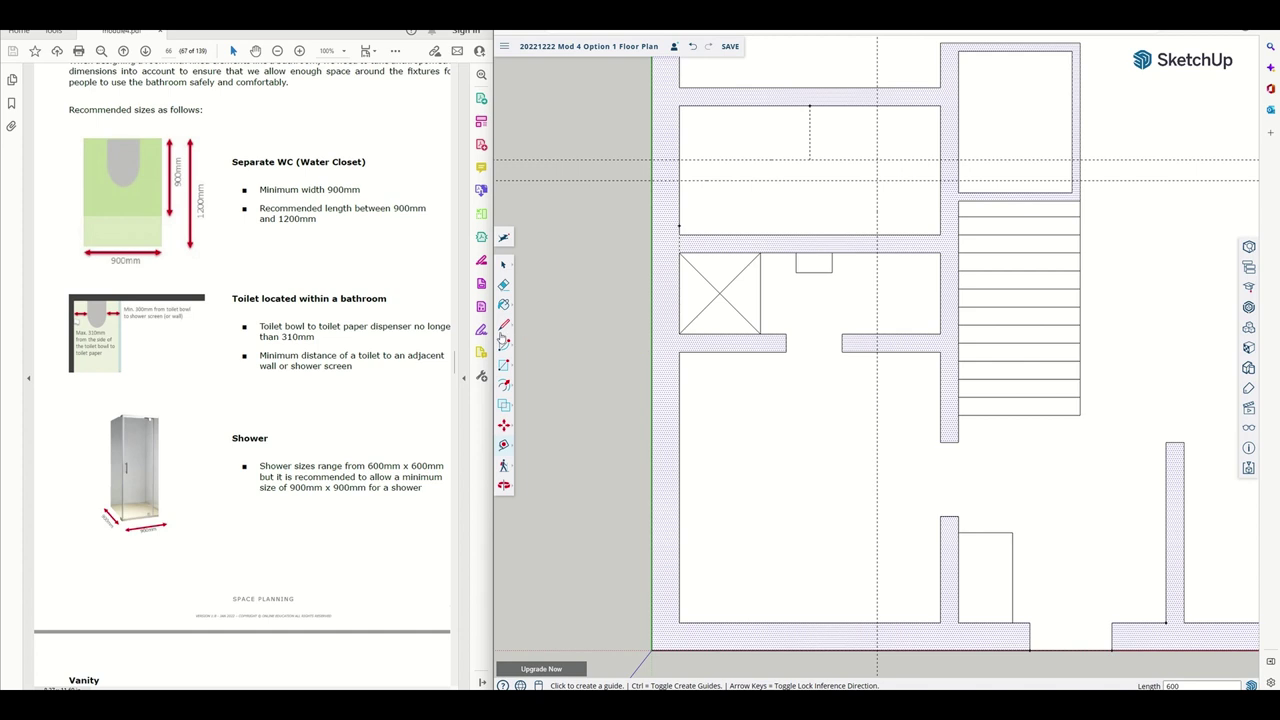
# Draw the 2195 × 600 mm bench and 830 × 700 mm washer-dryer rectangles from the guide crossings
pyautogui.click(504, 367)
pyautogui.click(877, 181)
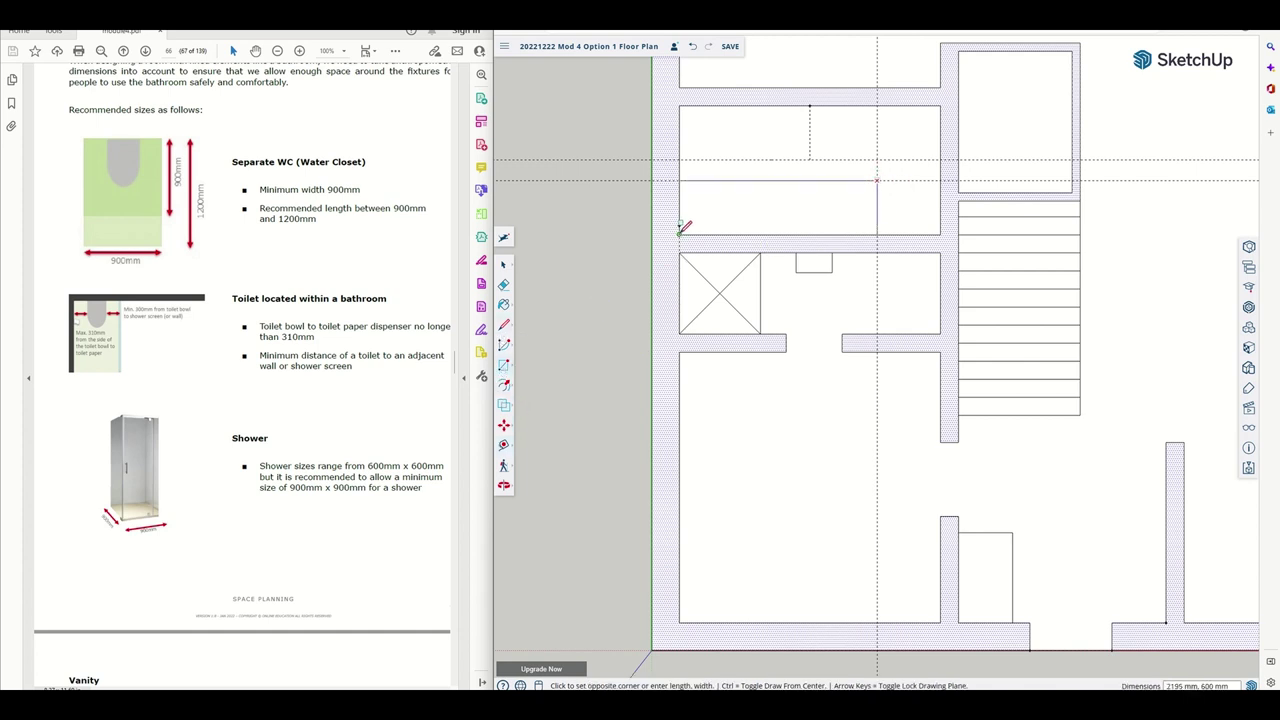
pyautogui.click(679, 235)
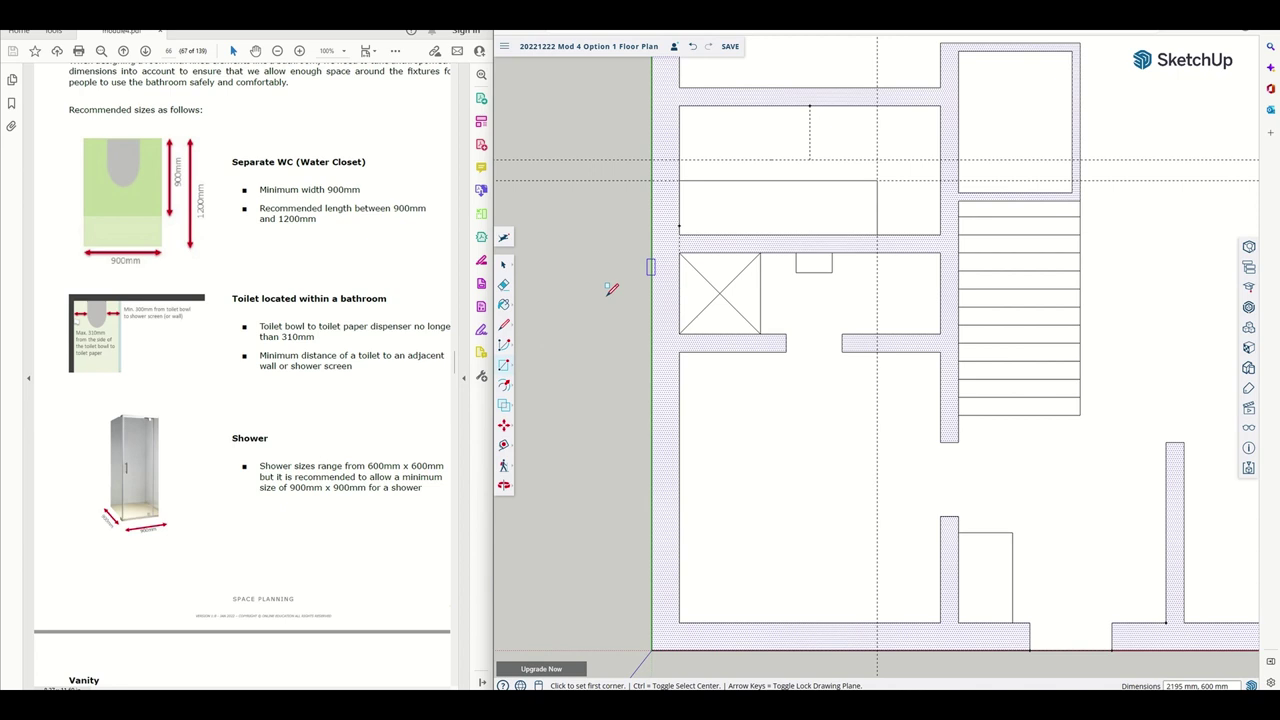
pyautogui.click(877, 159)
pyautogui.click(940, 234)
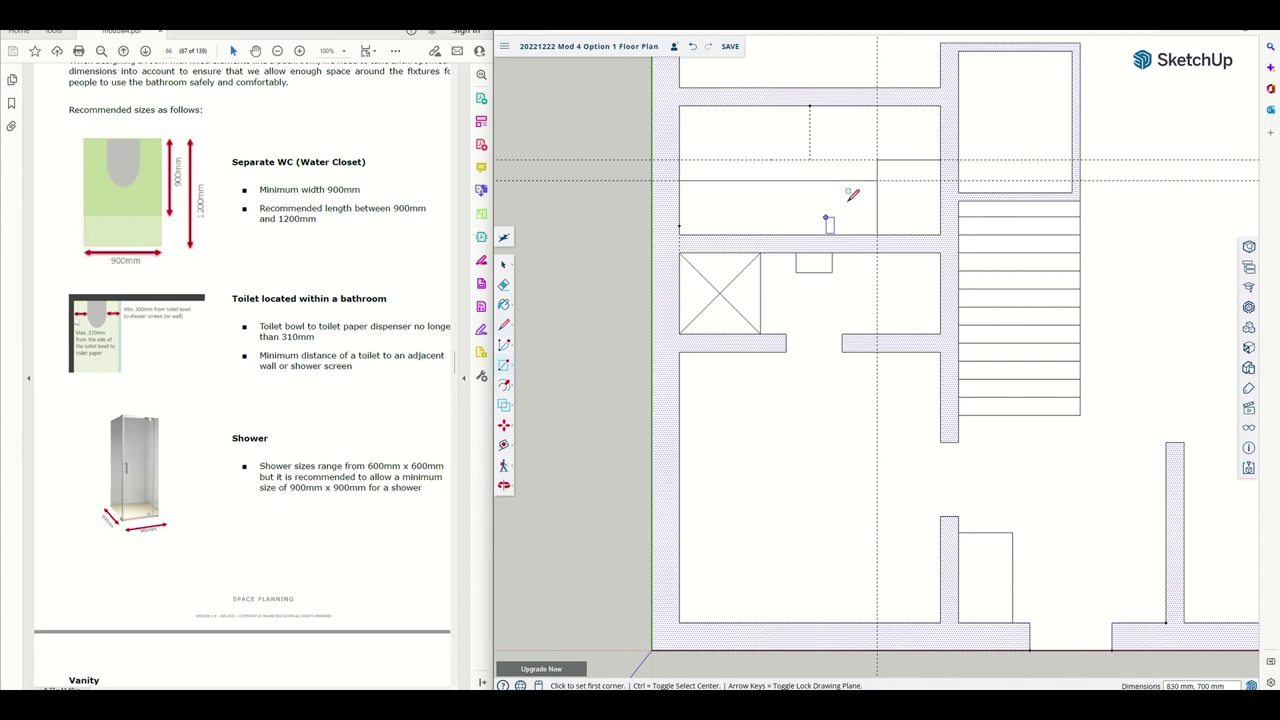
# Erase the four dotted guides crossing the laundry and upper rooms
pyautogui.click(504, 286)
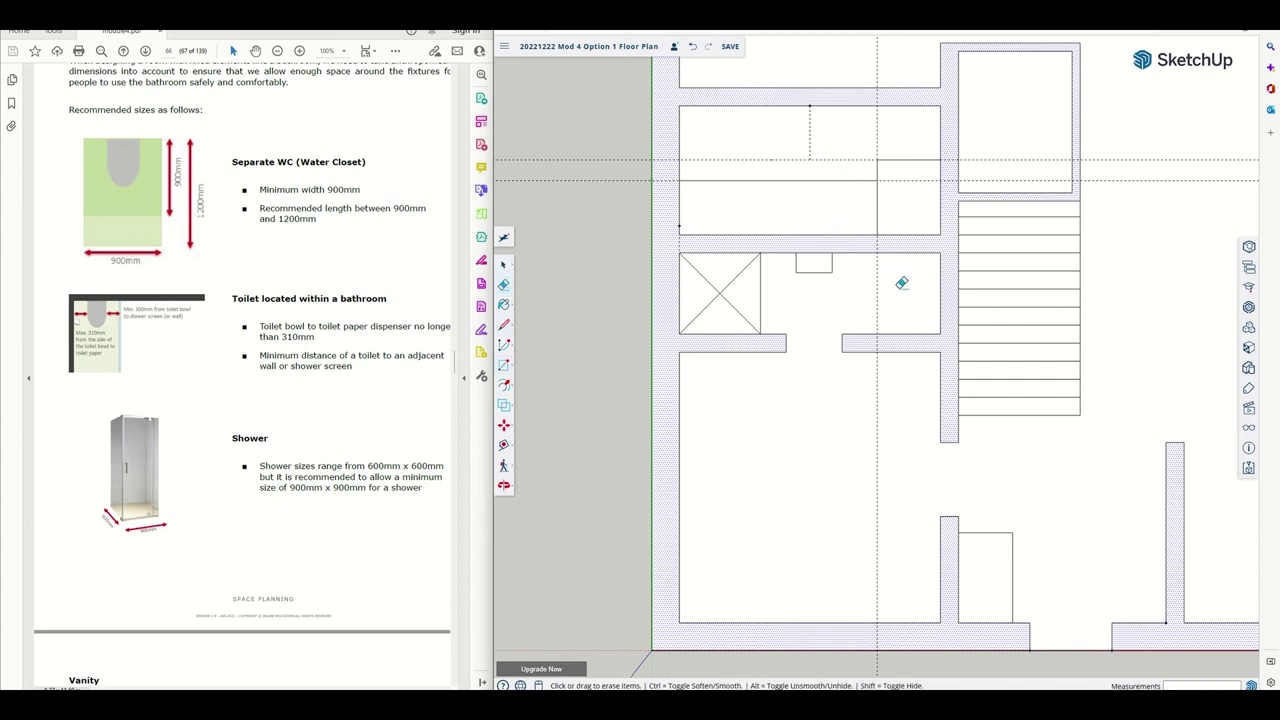
pyautogui.click(860, 275)
pyautogui.click(877, 250)
pyautogui.click(909, 181)
pyautogui.click(990, 161)
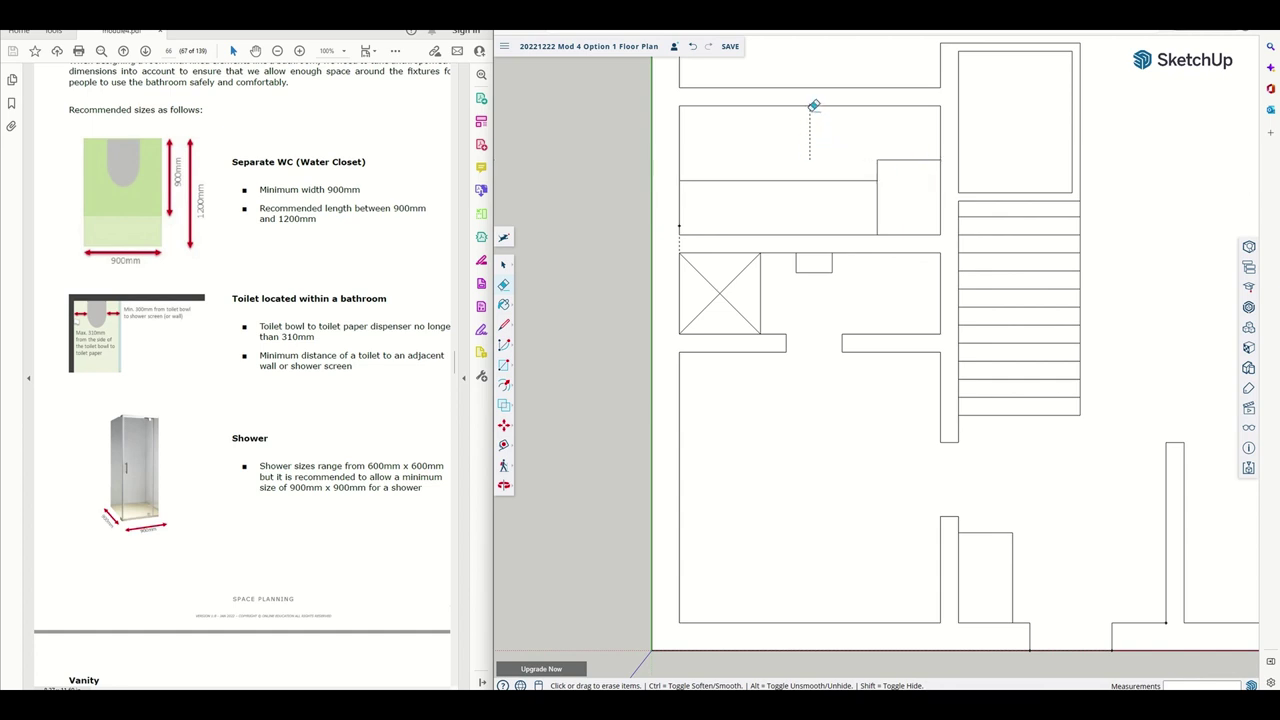
pyautogui.click(811, 108)
# Dismiss the wall's context menu and zoom out to view more of the plan
pyautogui.rightClick(680, 242)
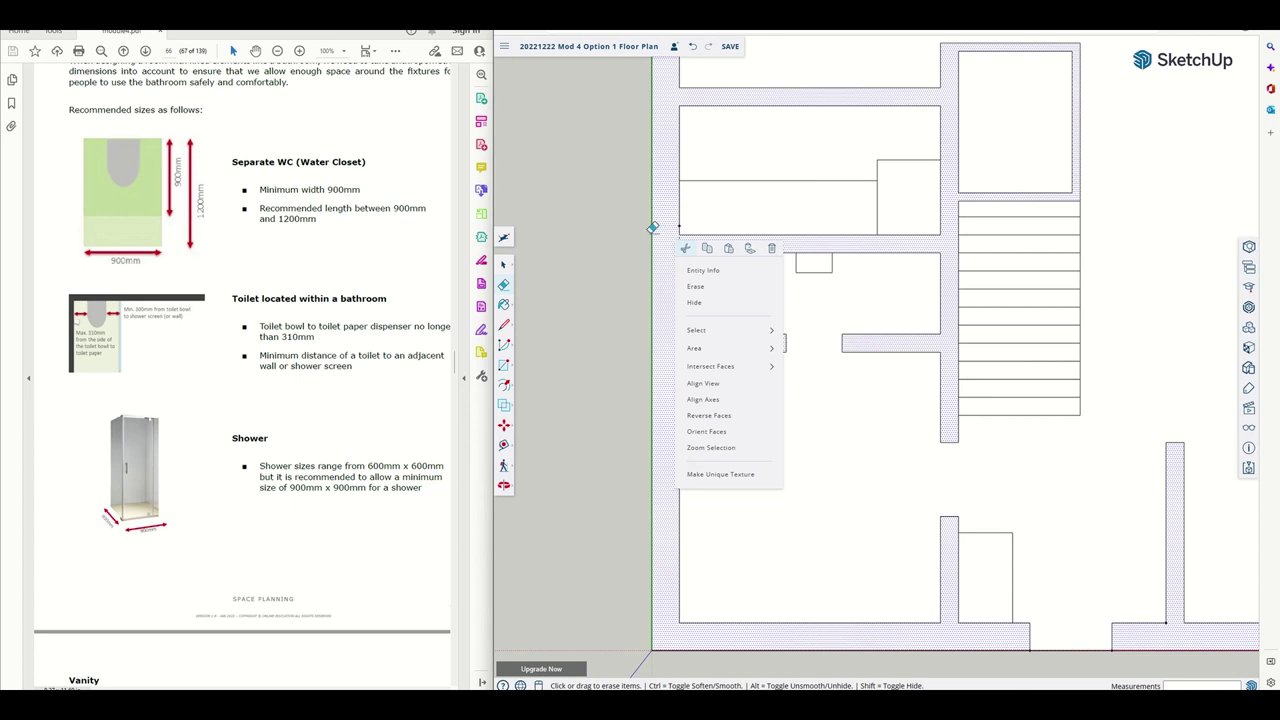
pyautogui.click(667, 214)
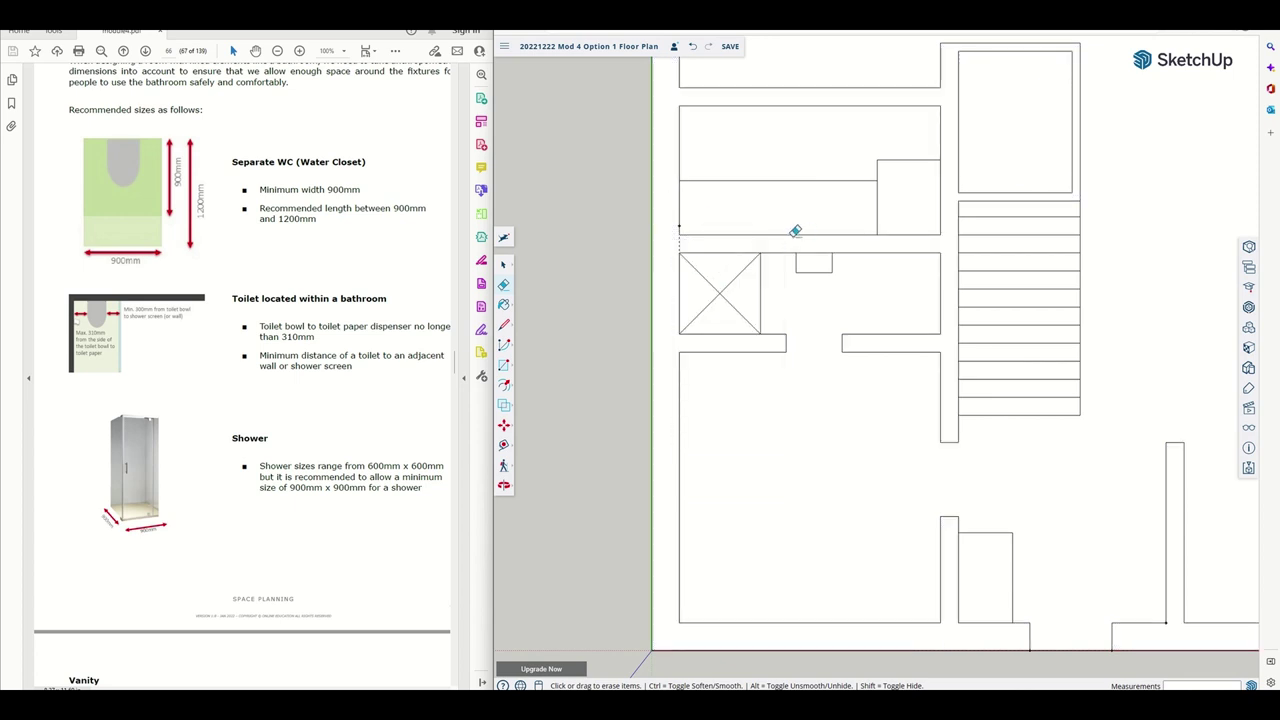
pyautogui.scroll(-3, 796, 231)
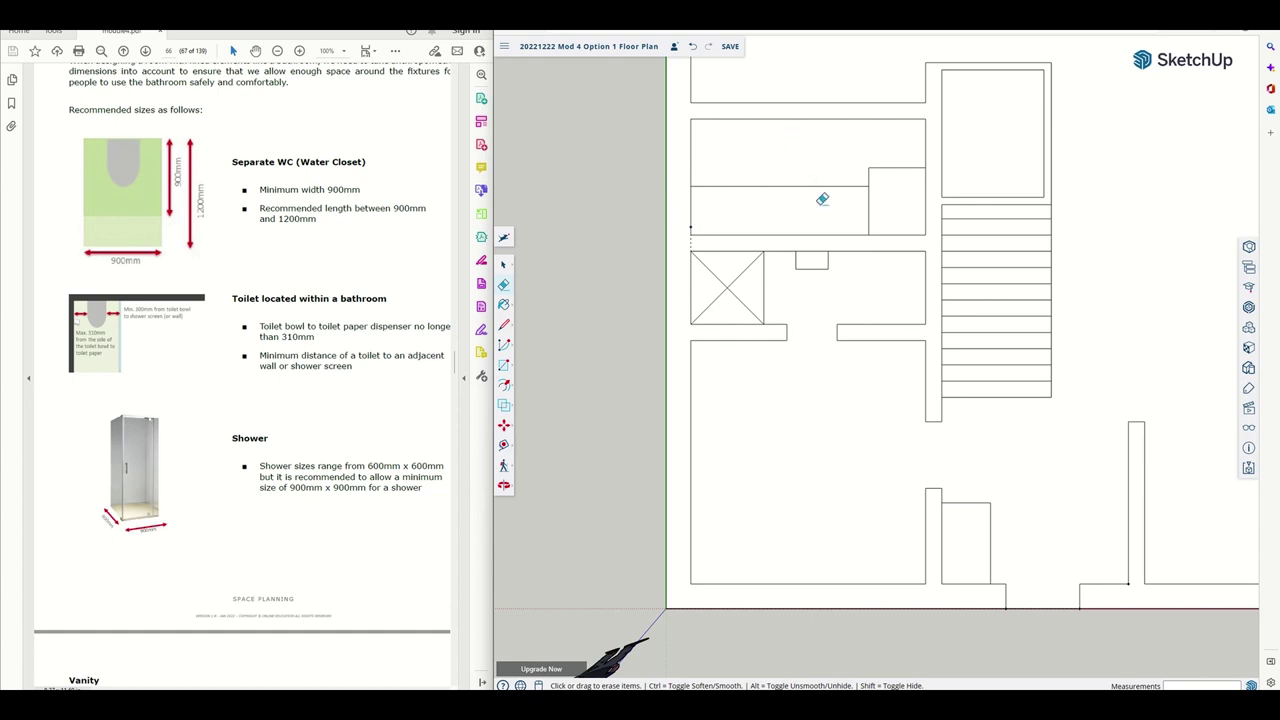
pyautogui.scroll(-1, 847, 207)
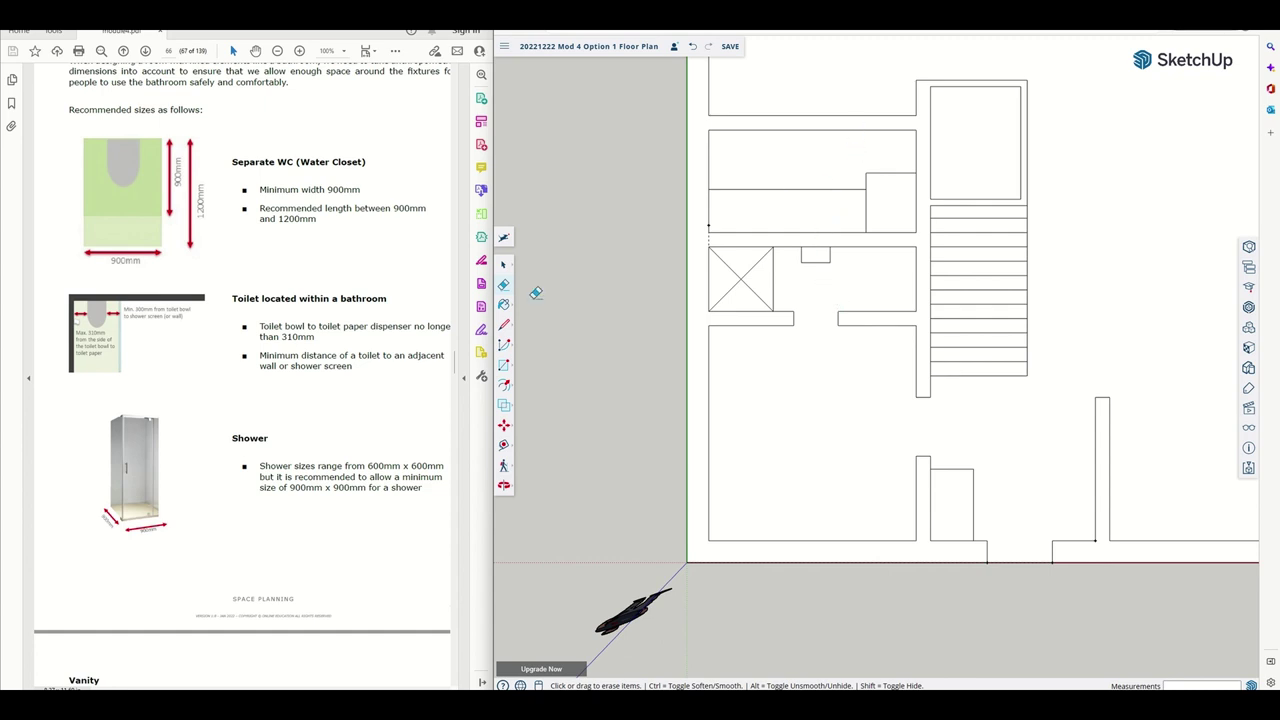
pyautogui.click(504, 324)
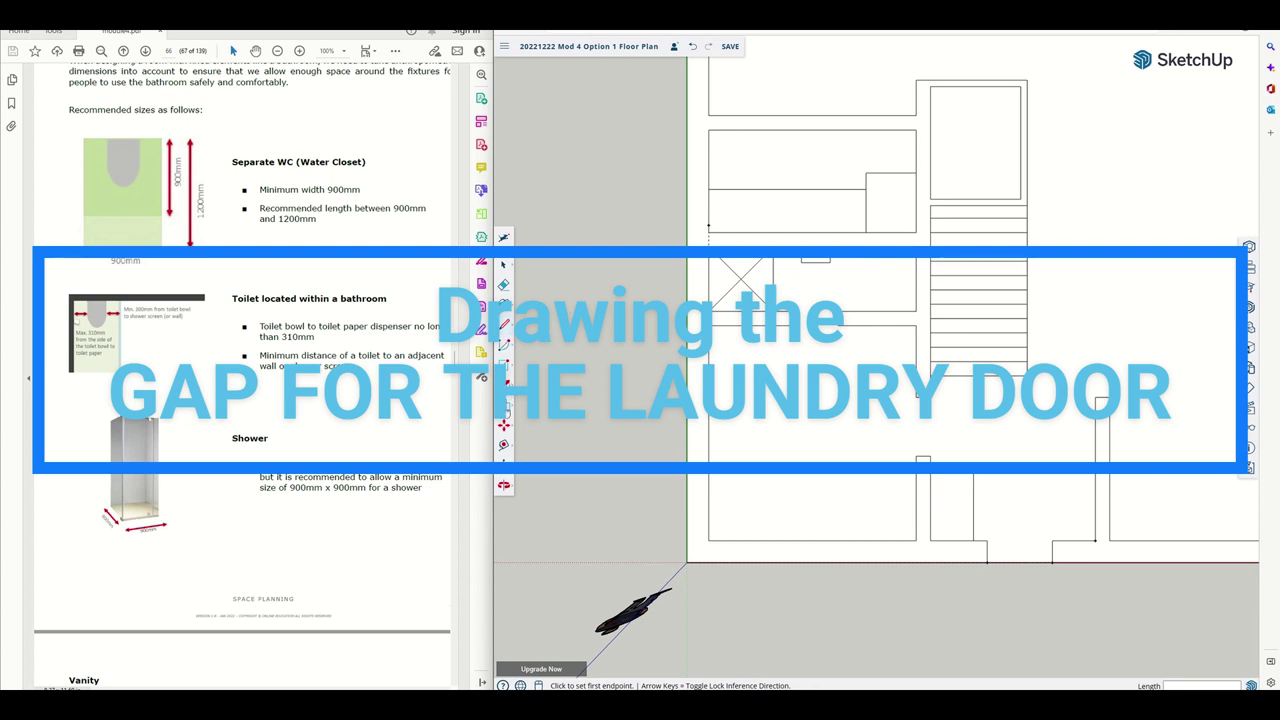
# Mark the laundry door gap with vertical guides and two short lines across the upper wall
pyautogui.press('t')
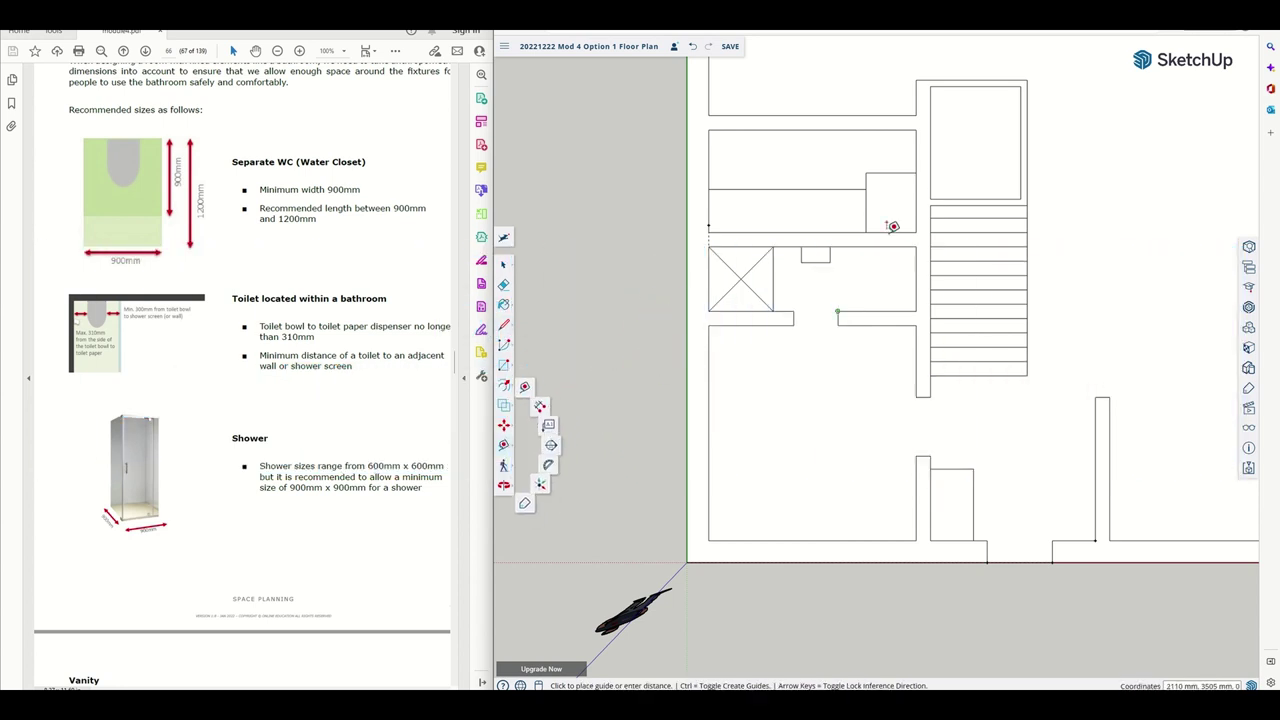
pyautogui.click(838, 312)
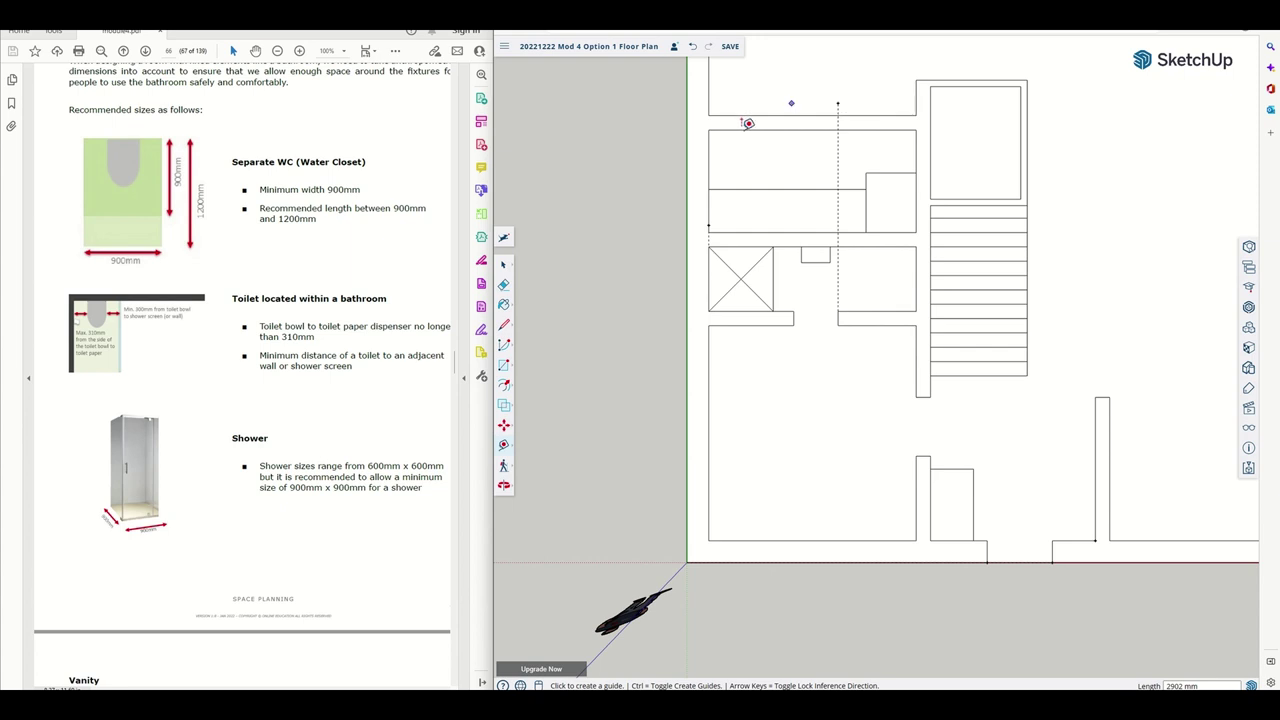
pyautogui.click(794, 312)
pyautogui.click(794, 77)
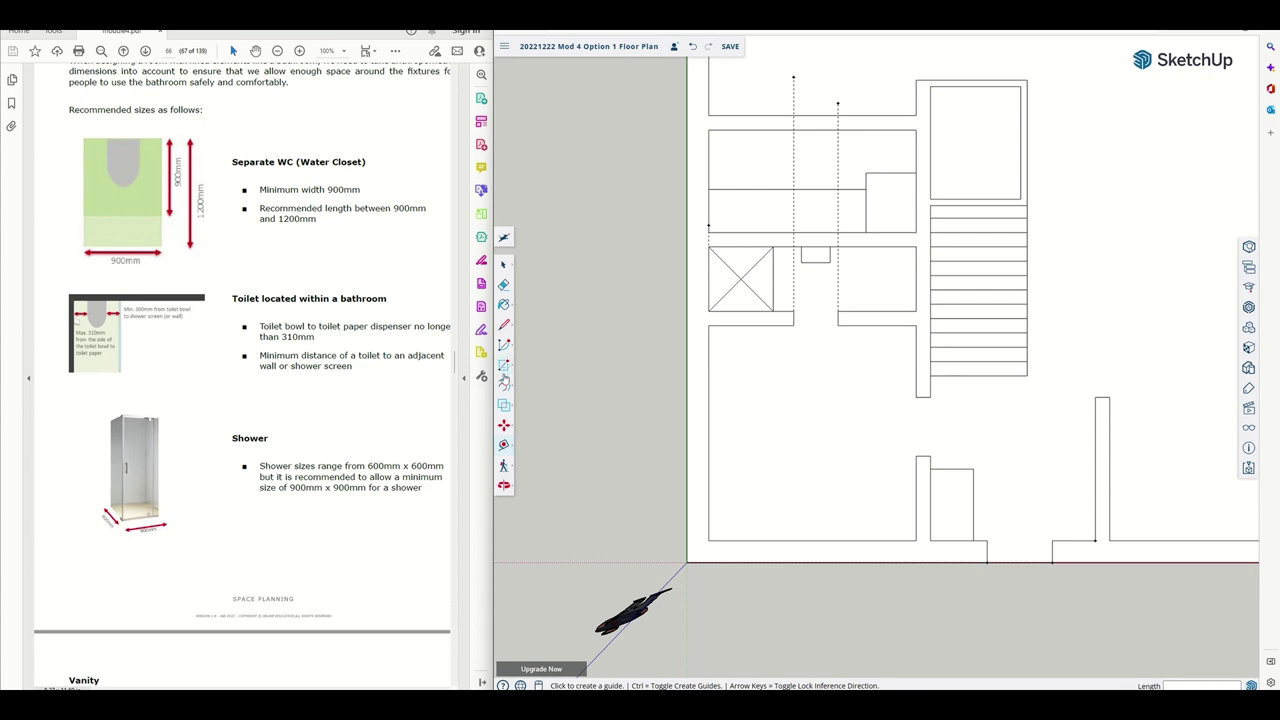
pyautogui.click(504, 326)
pyautogui.click(793, 115)
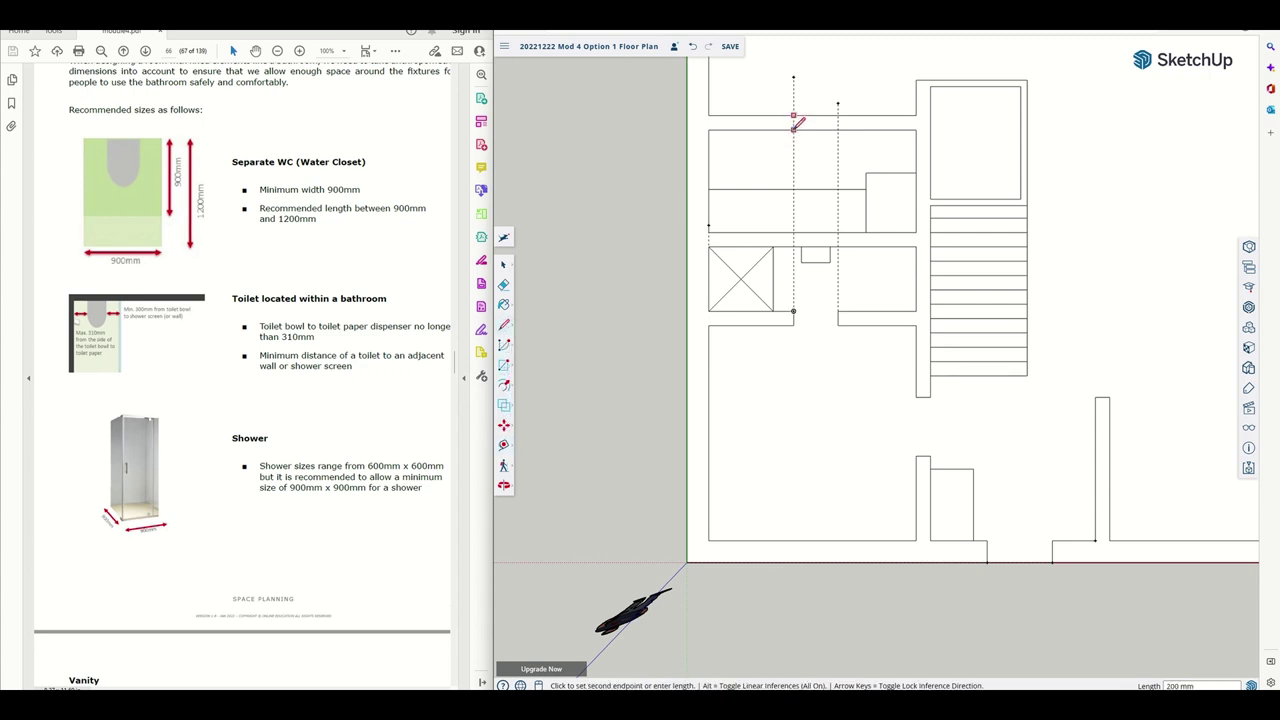
pyautogui.click(793, 130)
pyautogui.click(838, 115)
pyautogui.click(838, 130)
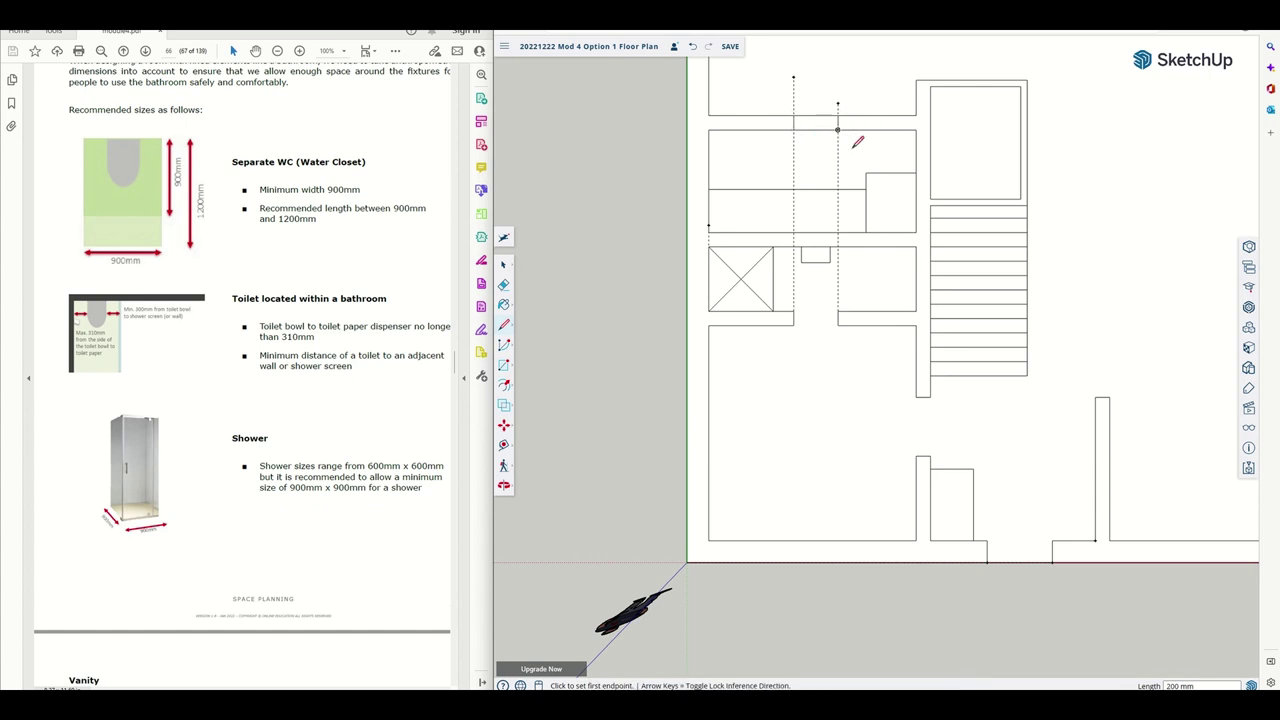
# Erase both guides and the wall edges between the two lines to open the doorway
pyautogui.click(504, 284)
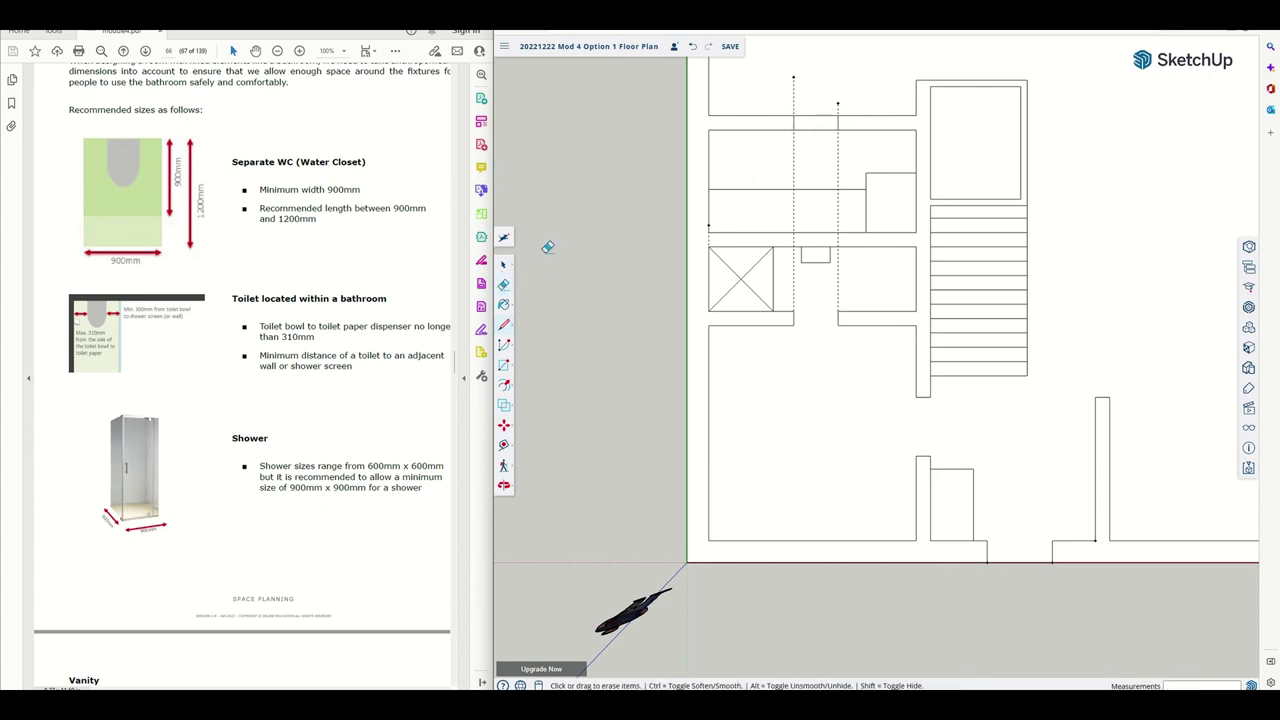
pyautogui.click(794, 72)
pyautogui.click(838, 100)
pyautogui.click(822, 116)
pyautogui.click(821, 130)
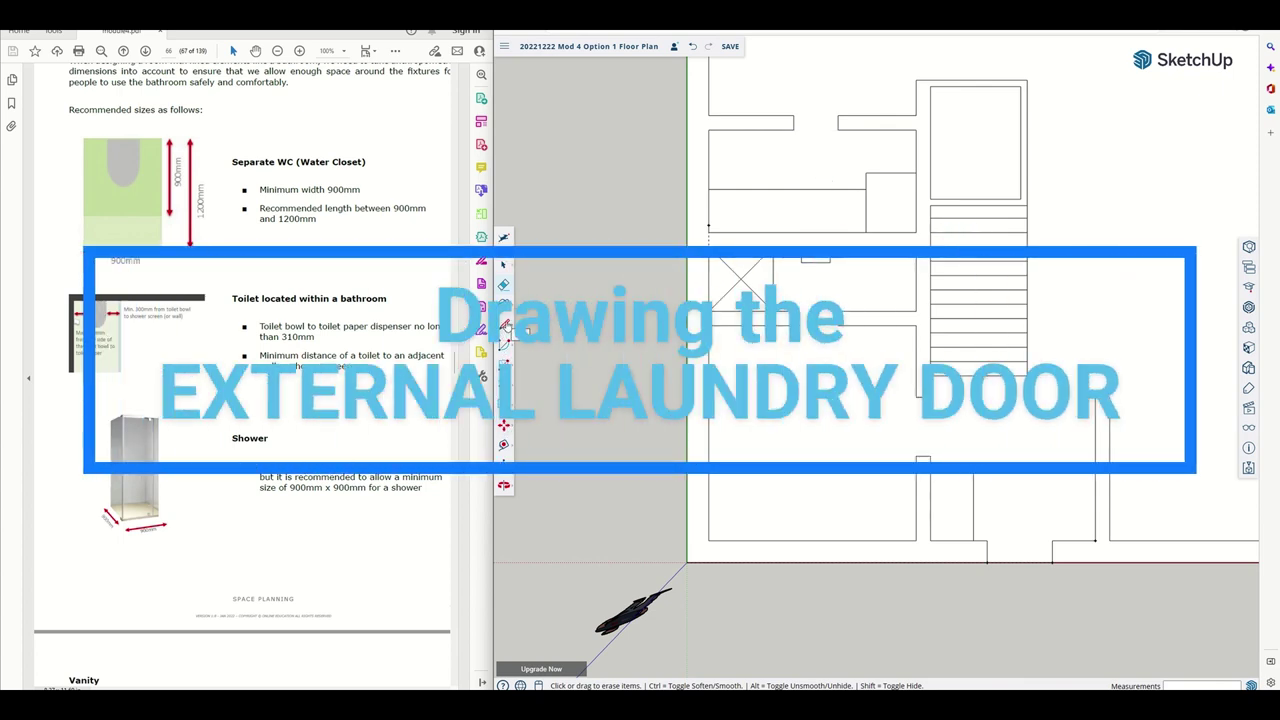
# Place a horizontal guide 30 mm from the left outer wall edge
pyautogui.click(504, 324)
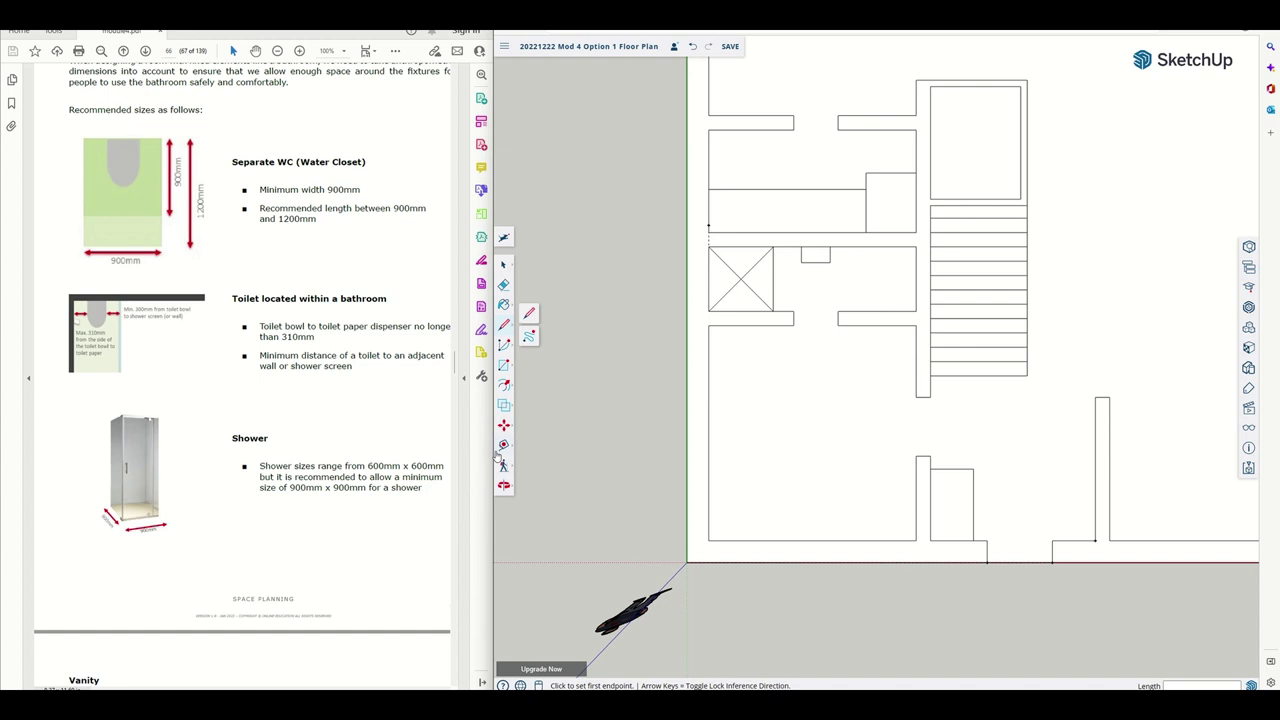
pyautogui.click(504, 445)
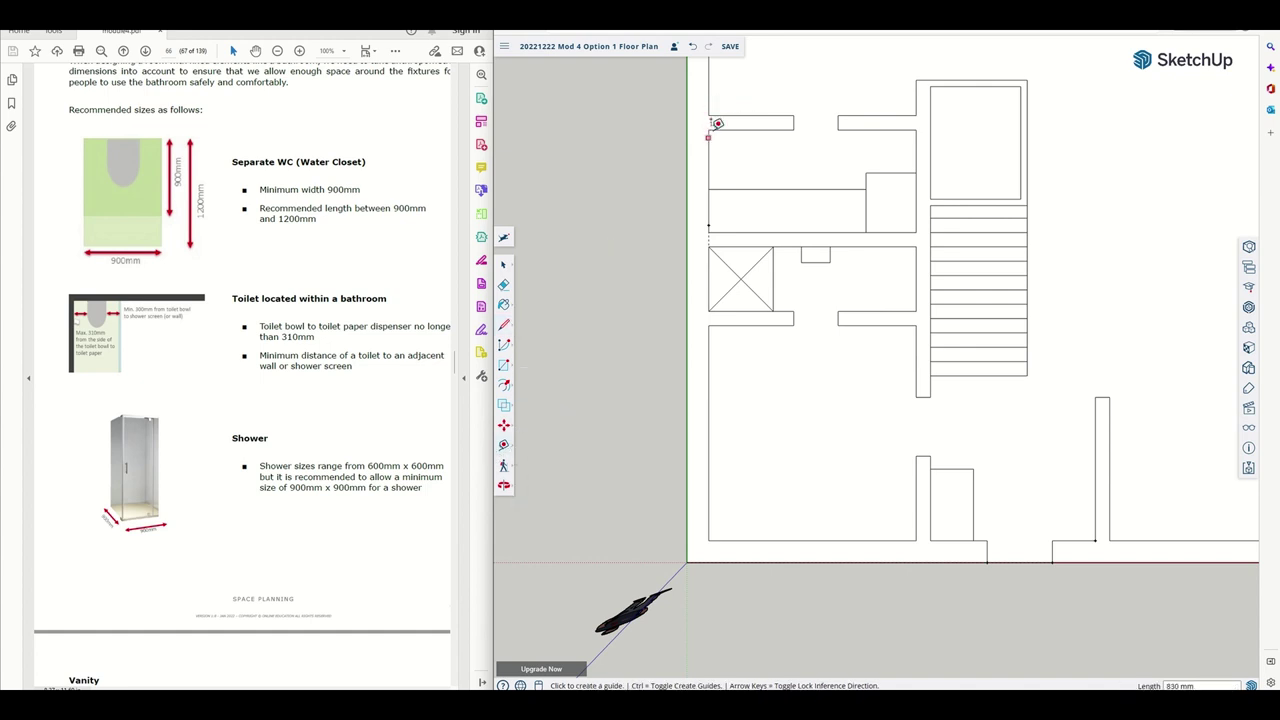
pyautogui.press('Escape')
pyautogui.click(738, 130)
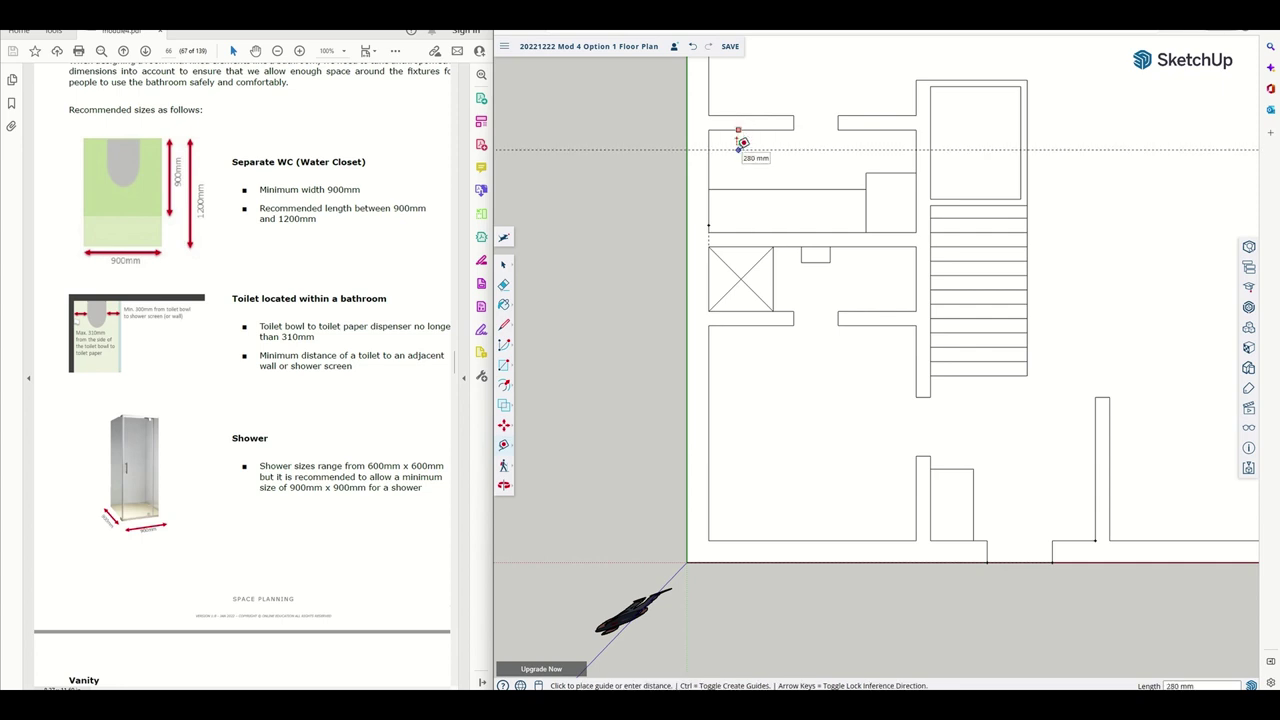
pyautogui.press('Return')
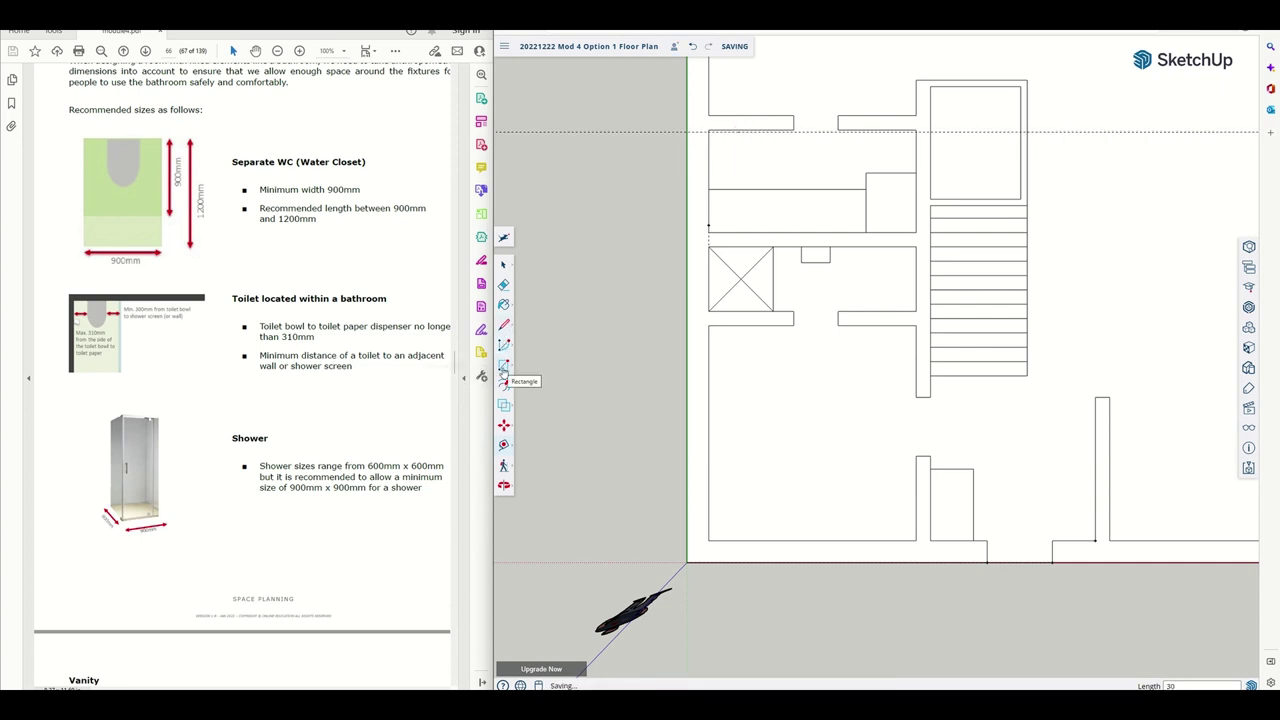
pyautogui.click(506, 327)
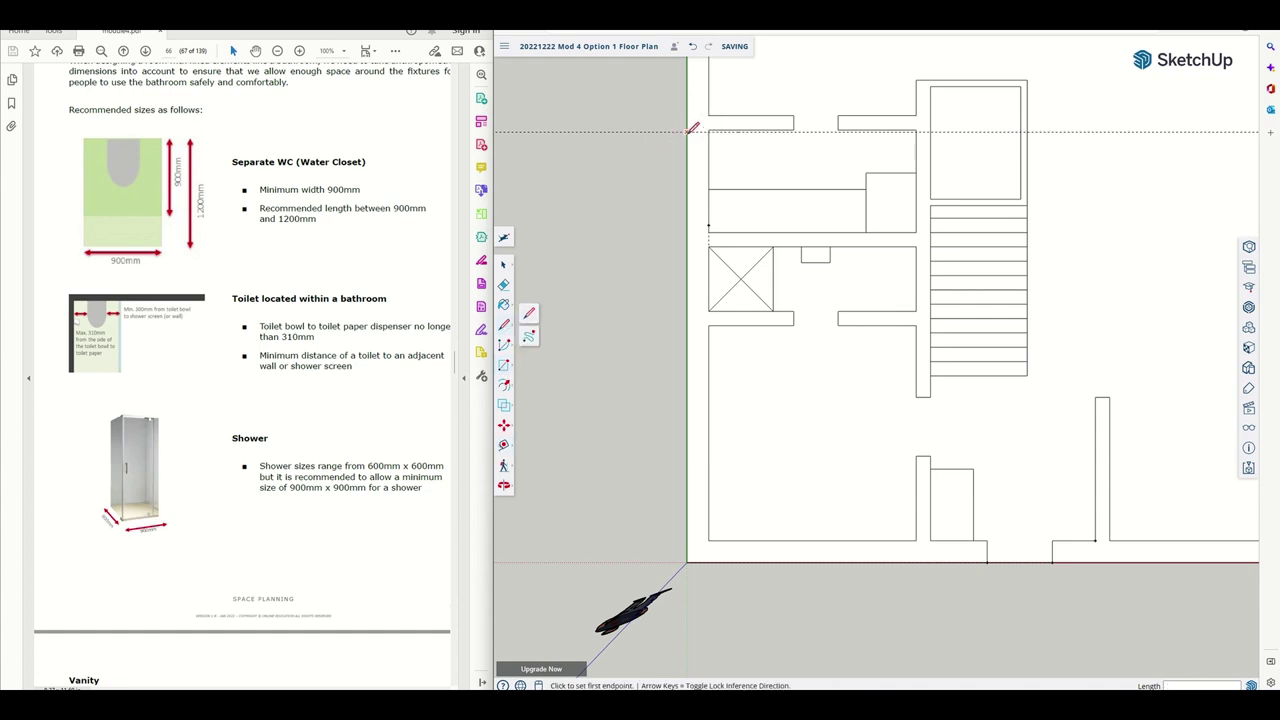
pyautogui.click(688, 131)
pyautogui.press('Escape')
# Zoom in and place a second horizontal guide 800 mm below the first
pyautogui.scroll(4, 712, 135)
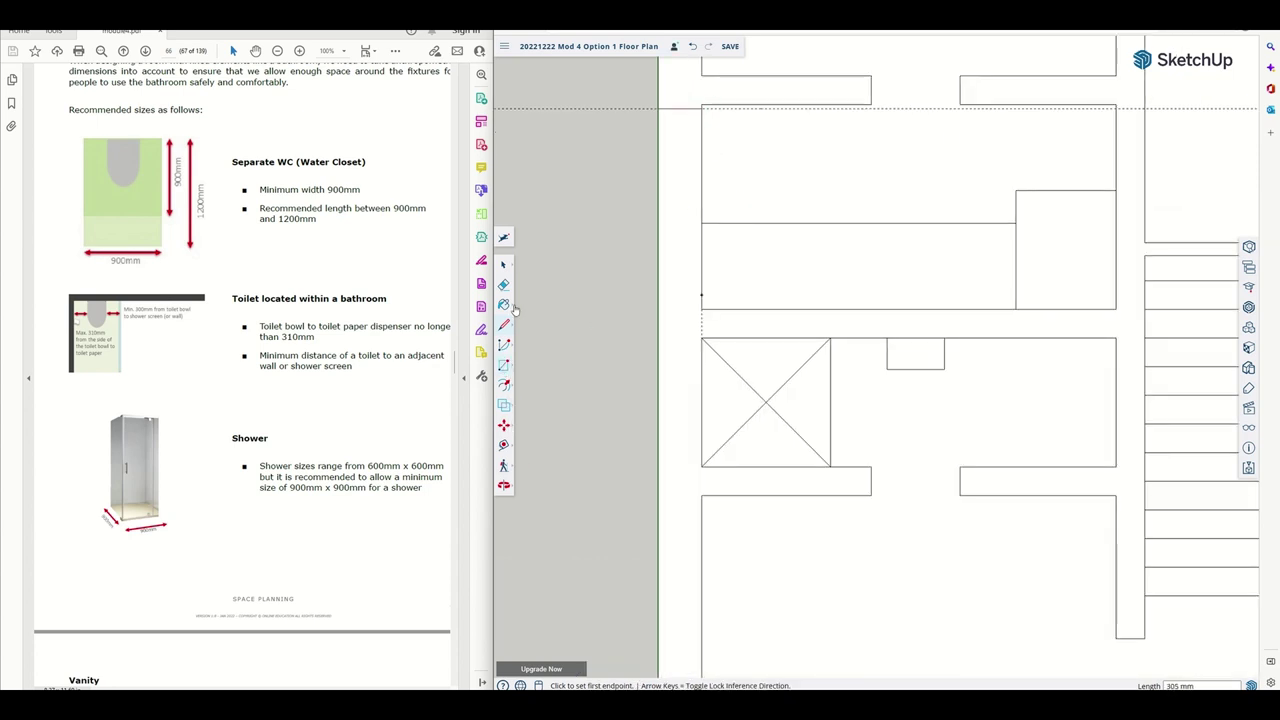
pyautogui.click(505, 445)
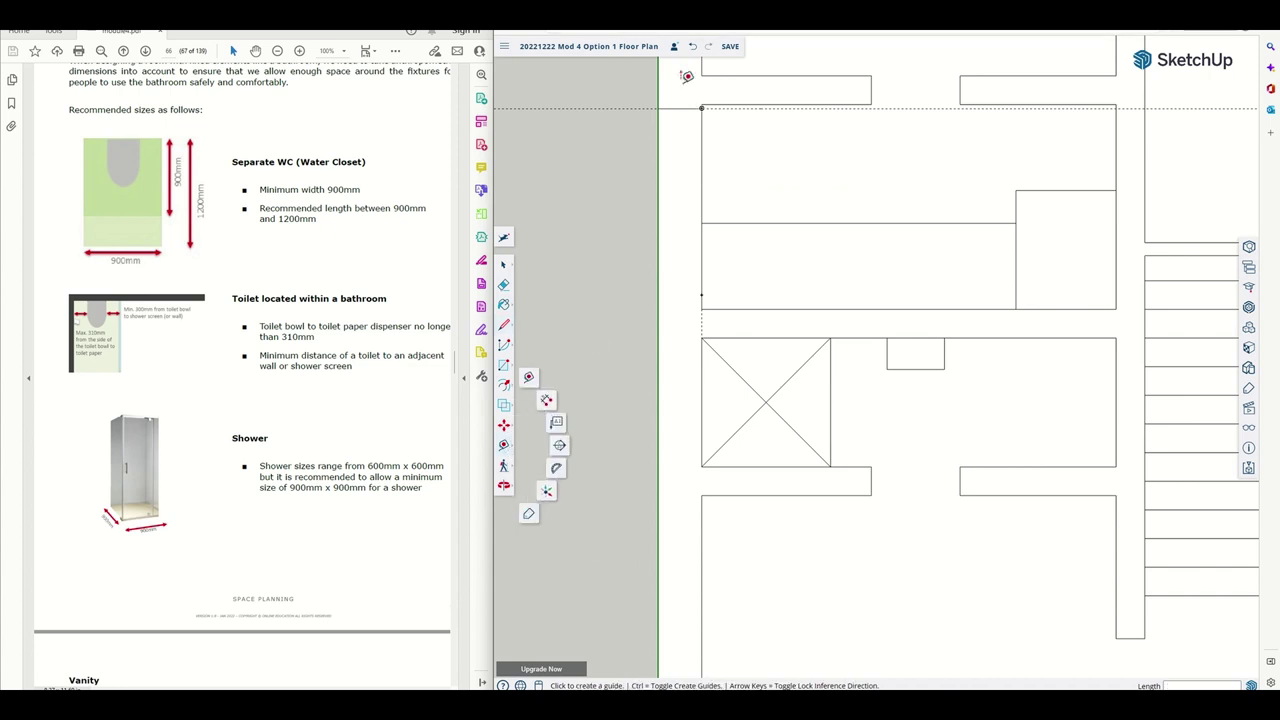
pyautogui.click(681, 108)
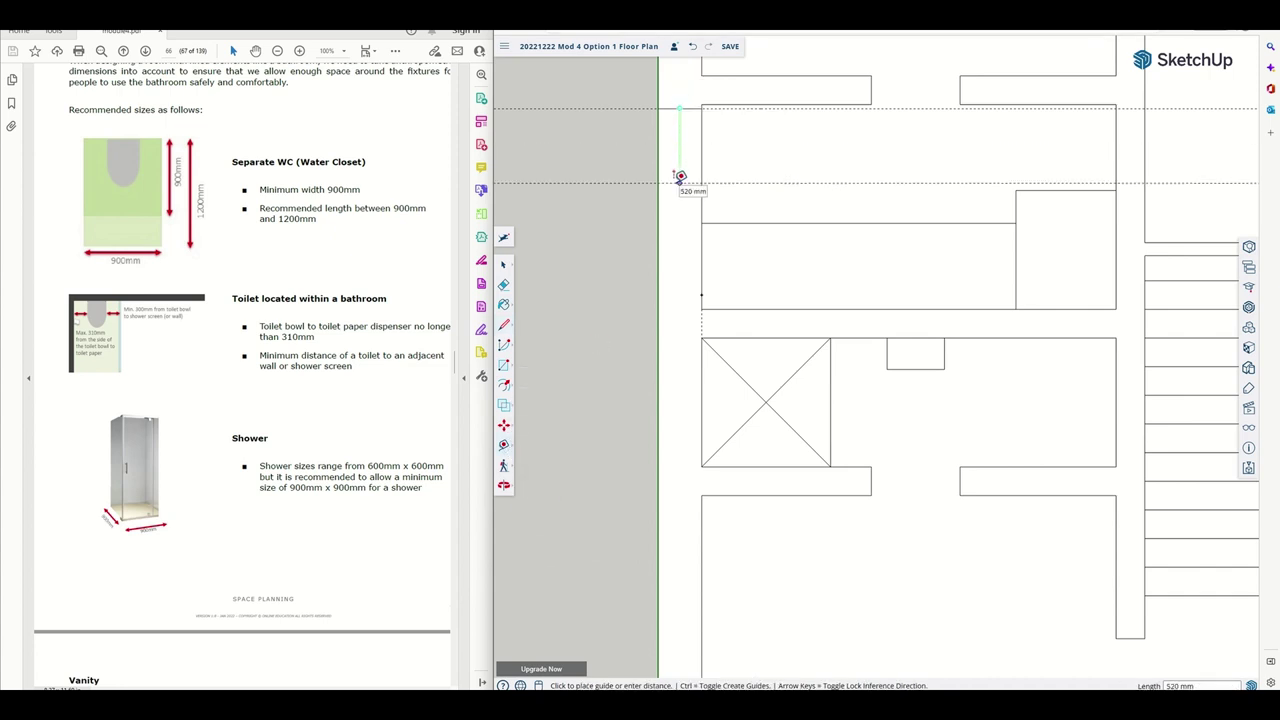
pyautogui.press('Return')
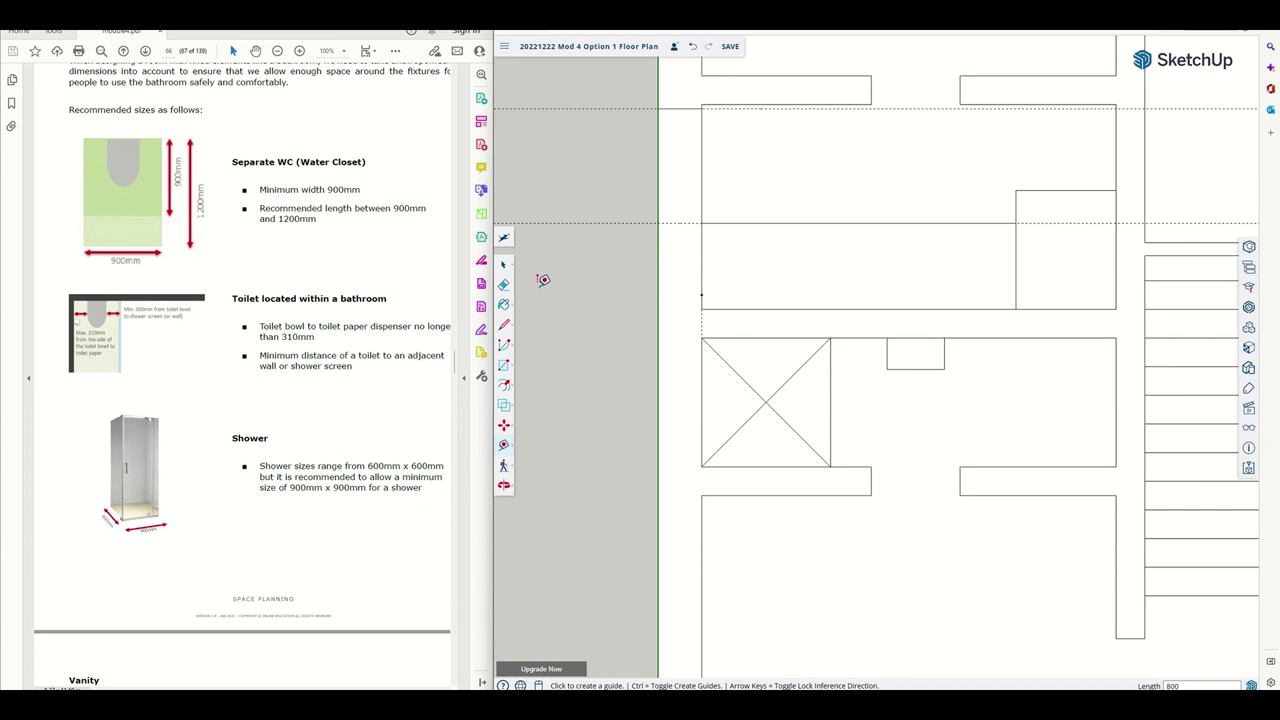
pyautogui.click(679, 108)
pyautogui.click(679, 108)
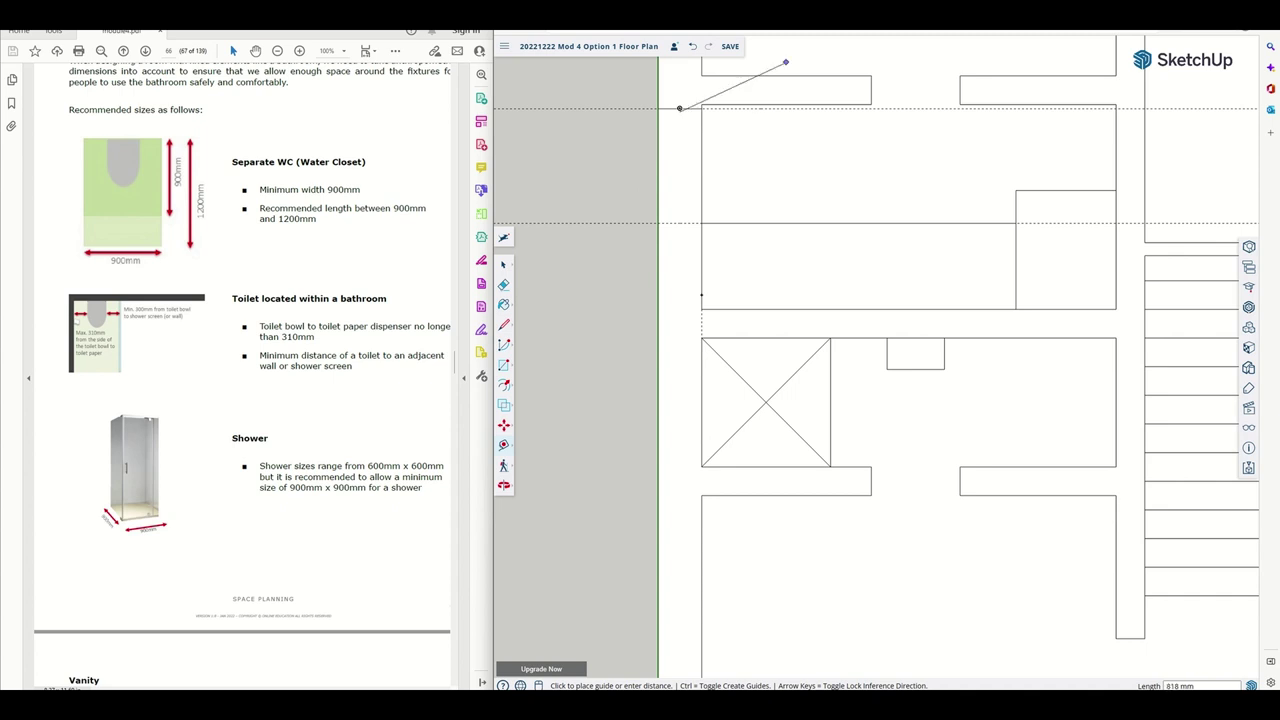
# Search Bing for 'standard door' to find the standard door width
pyautogui.click(796, 31)
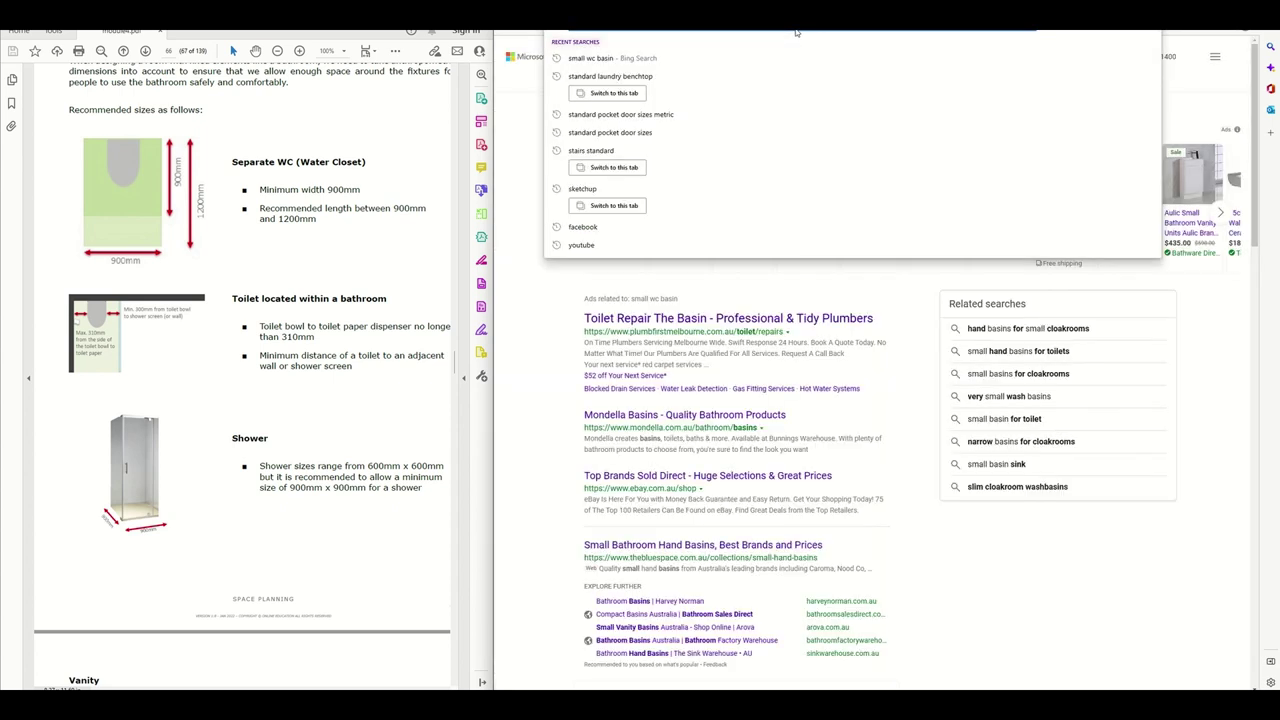
pyautogui.write('standard')
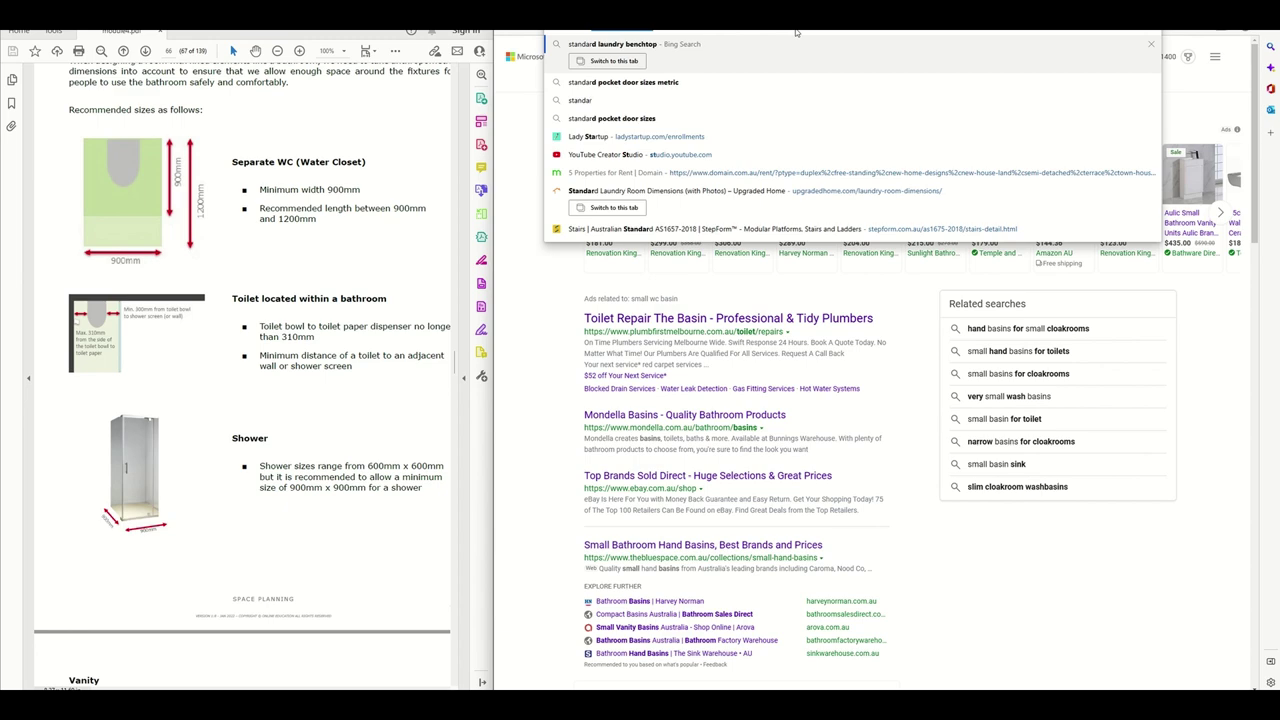
pyautogui.press('Escape')
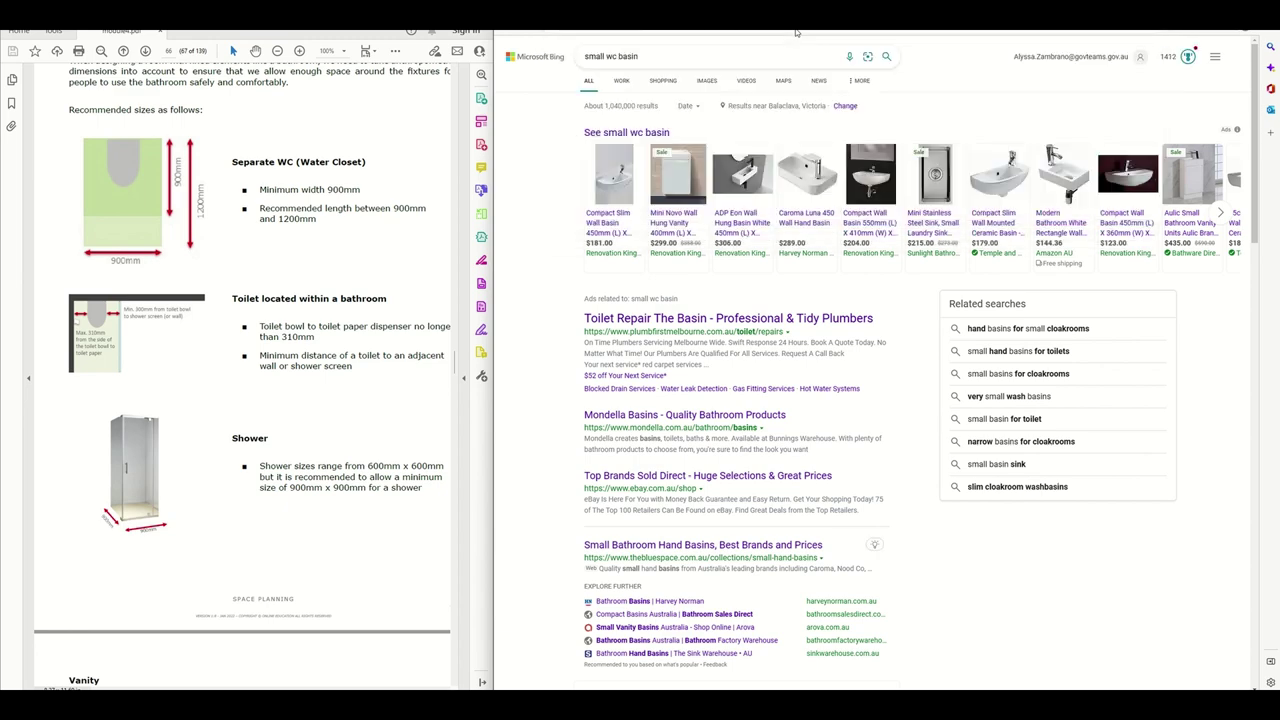
pyautogui.write('door')
pyautogui.press('Return')
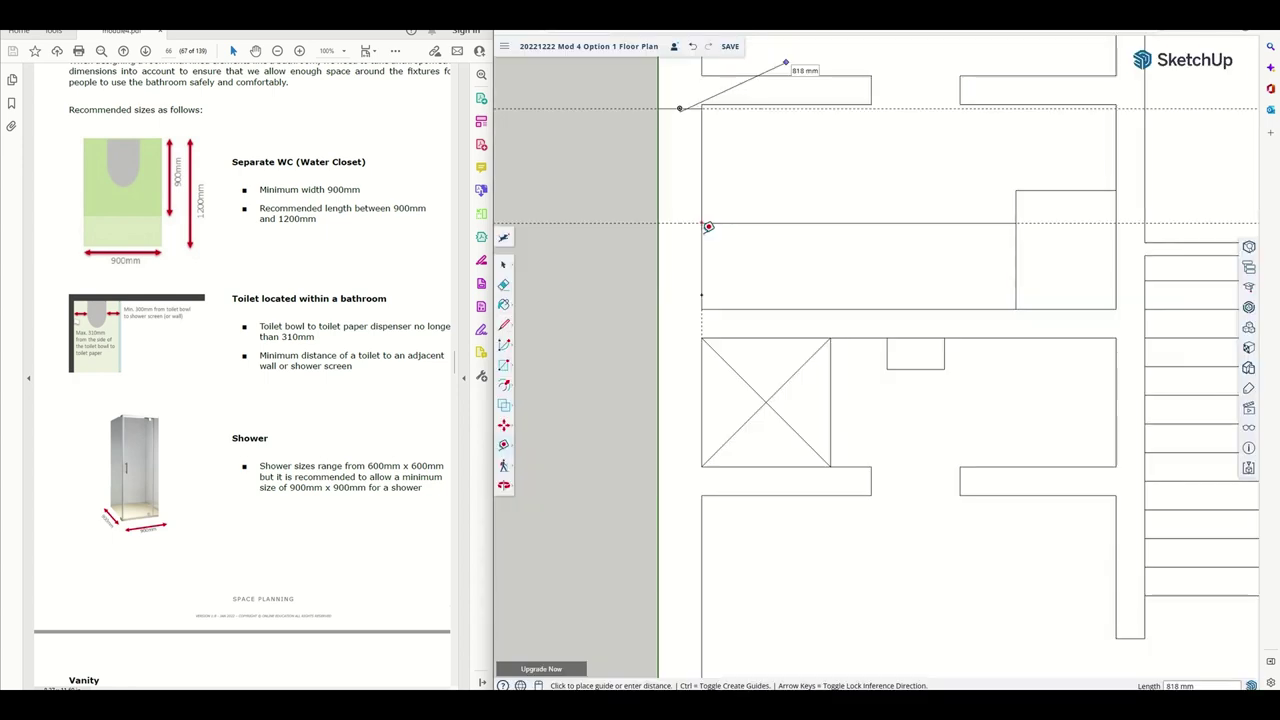
# Place a guide 720 mm down from the upper guide
pyautogui.click(679, 108)
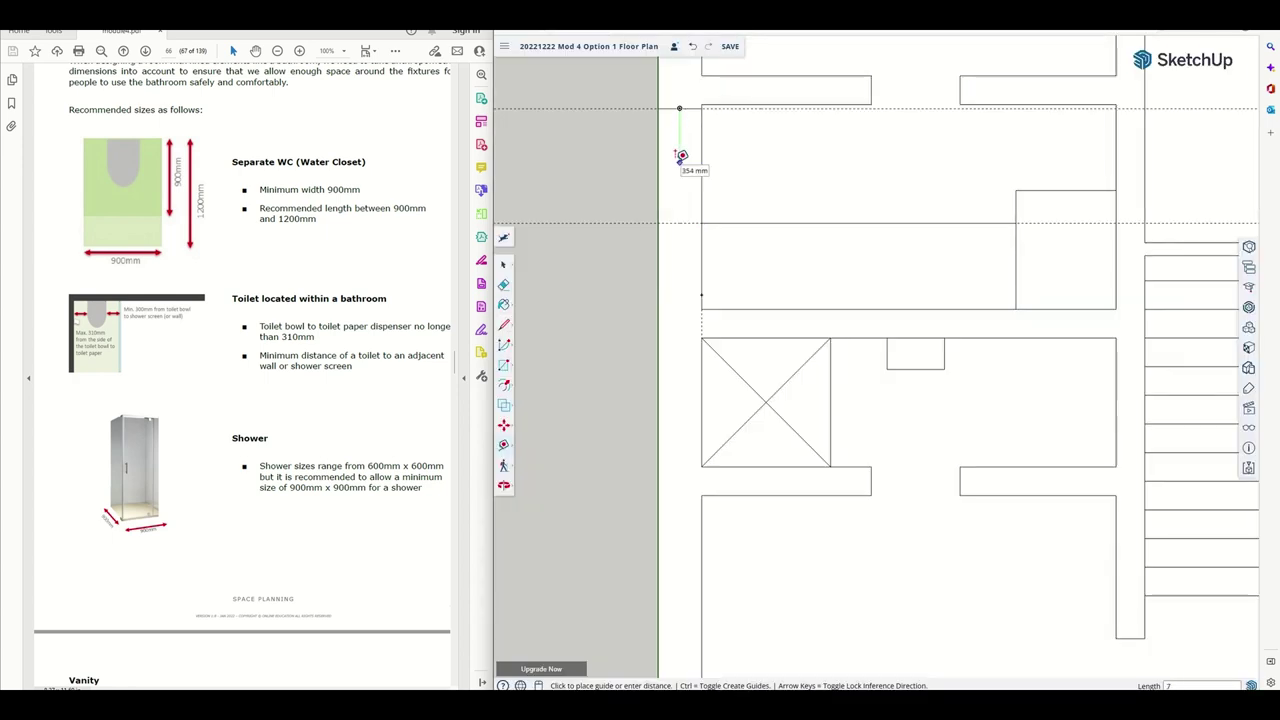
pyautogui.write('720')
pyautogui.press('Return')
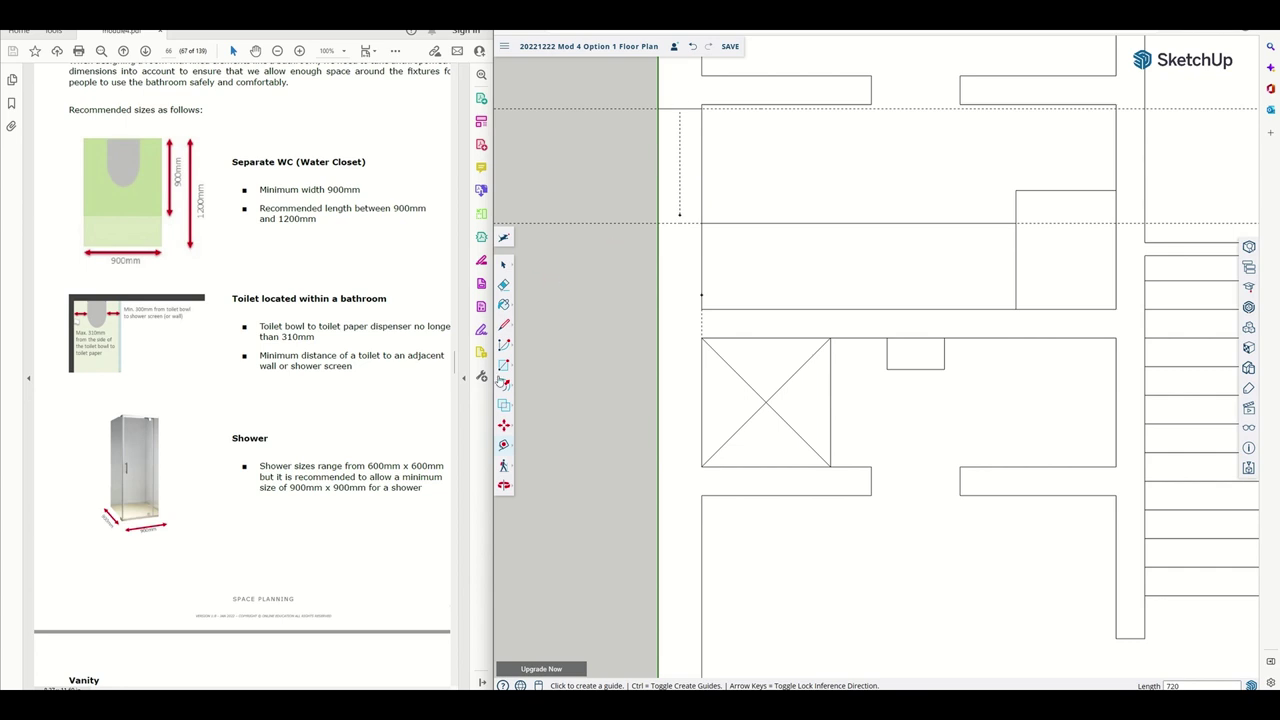
# Draw a short line across the left outer wall on the guide, then erase the dotted vertical line
pyautogui.click(504, 328)
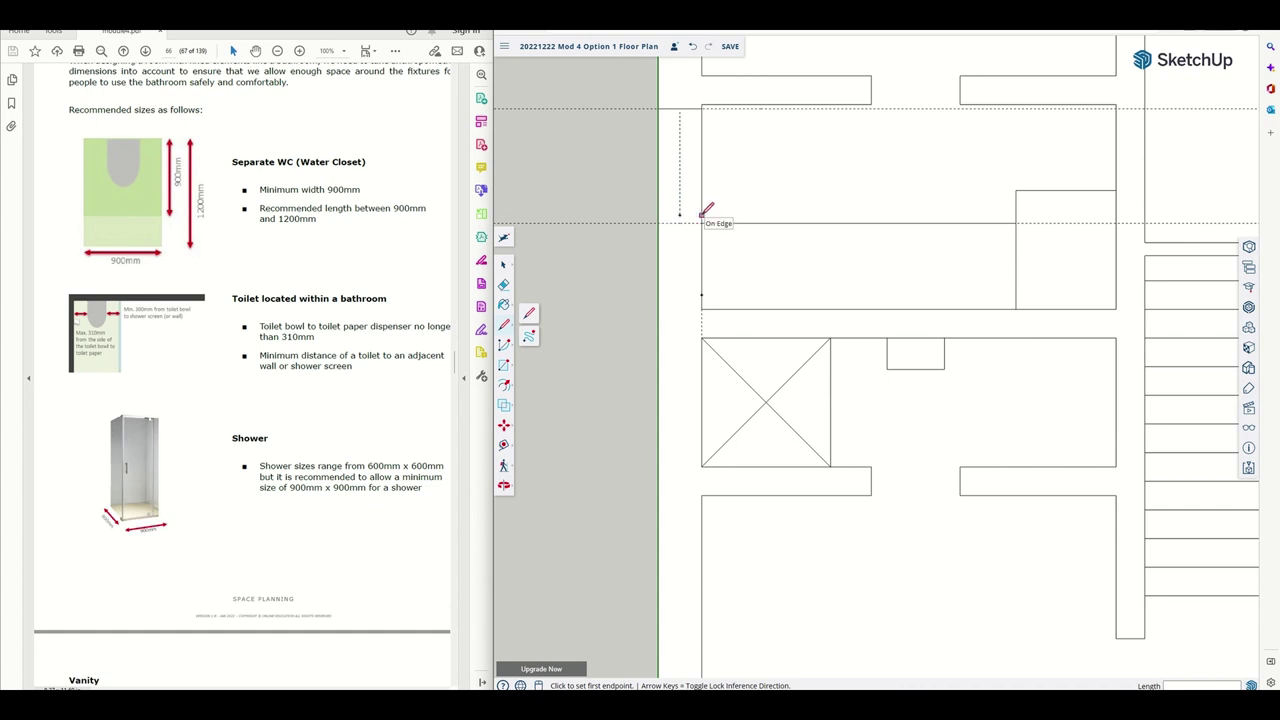
pyautogui.click(701, 215)
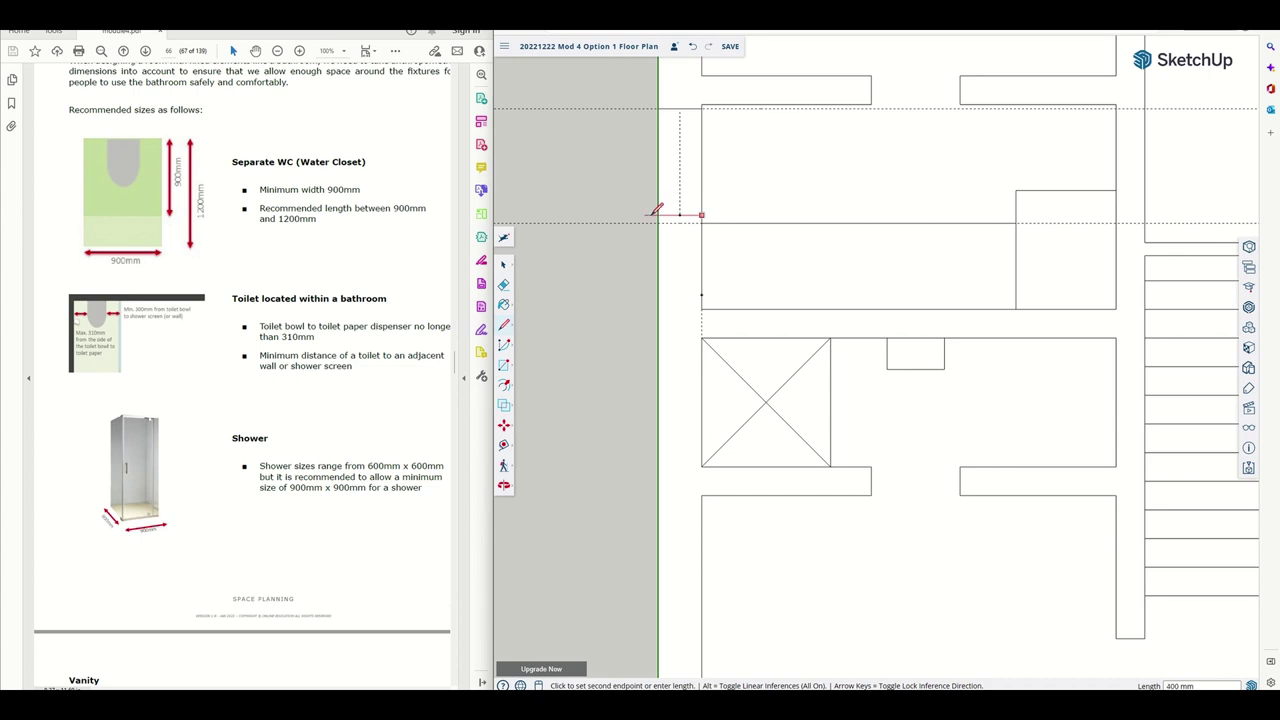
pyautogui.click(658, 215)
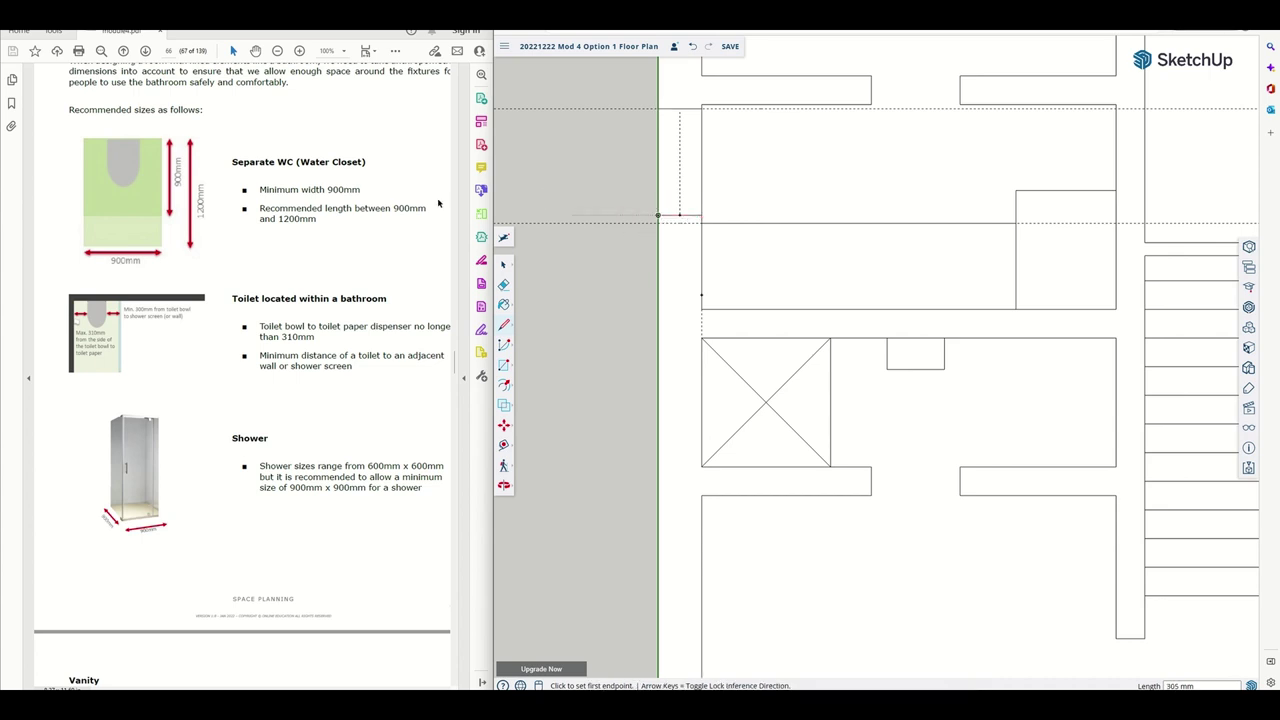
pyautogui.click(504, 286)
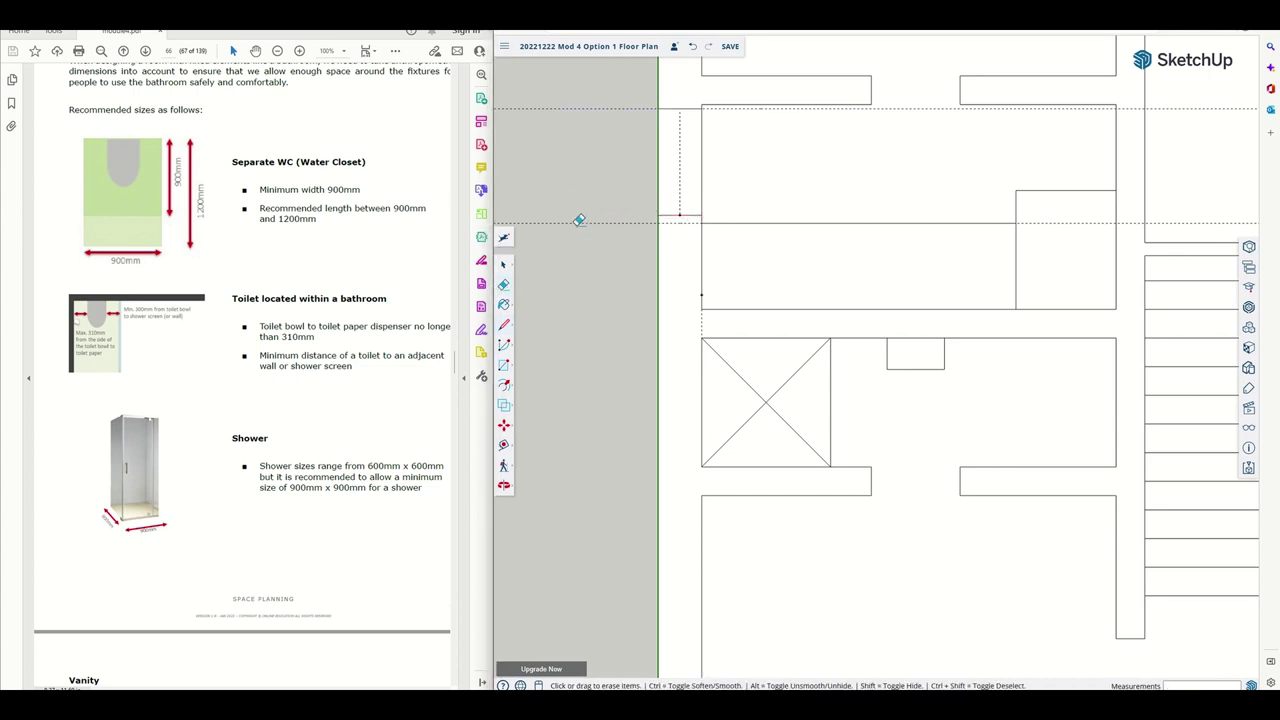
pyautogui.click(681, 150)
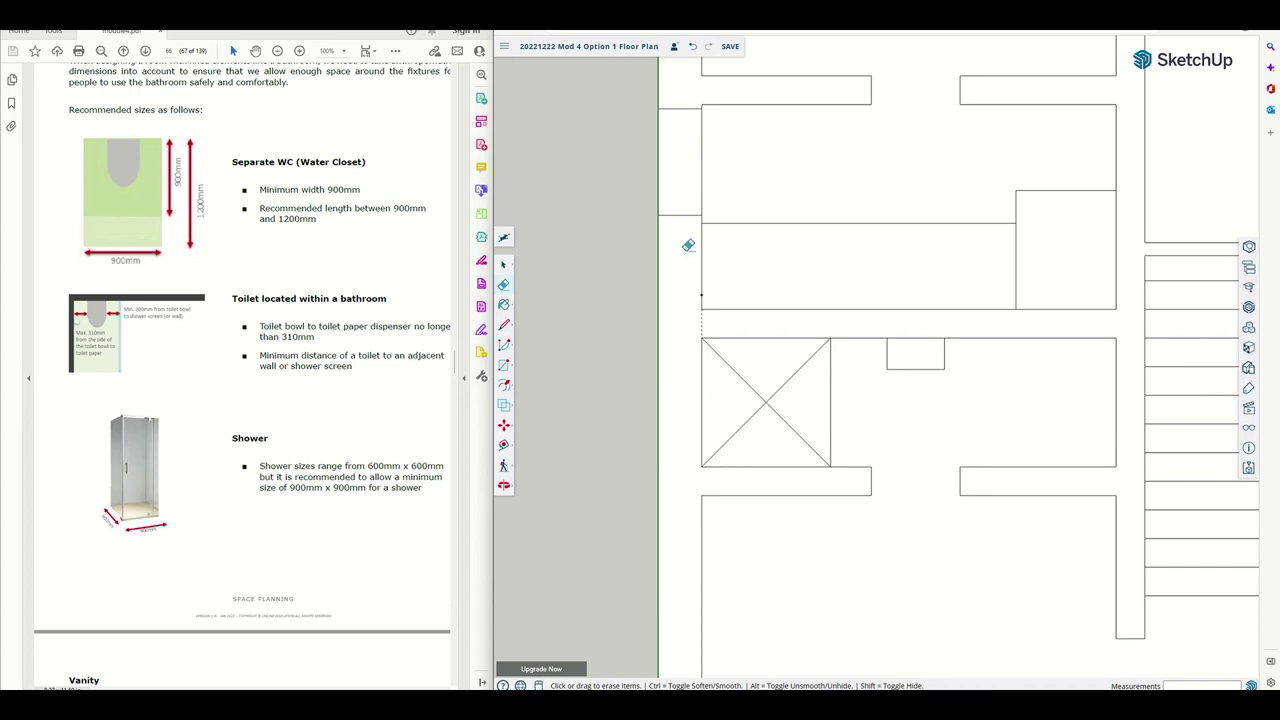
# Erase the left-wall edge between the door lines and undo the unwanted grey faces
pyautogui.scroll(-1, 640, 257)
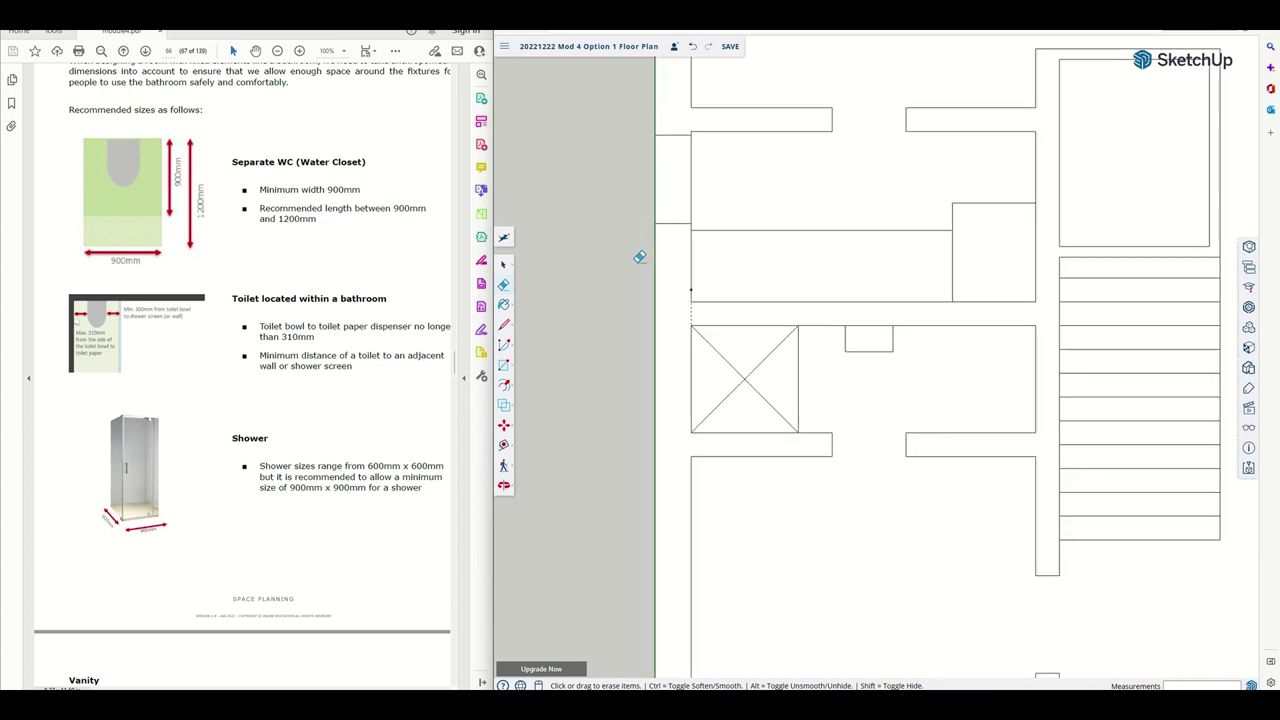
pyautogui.click(655, 170)
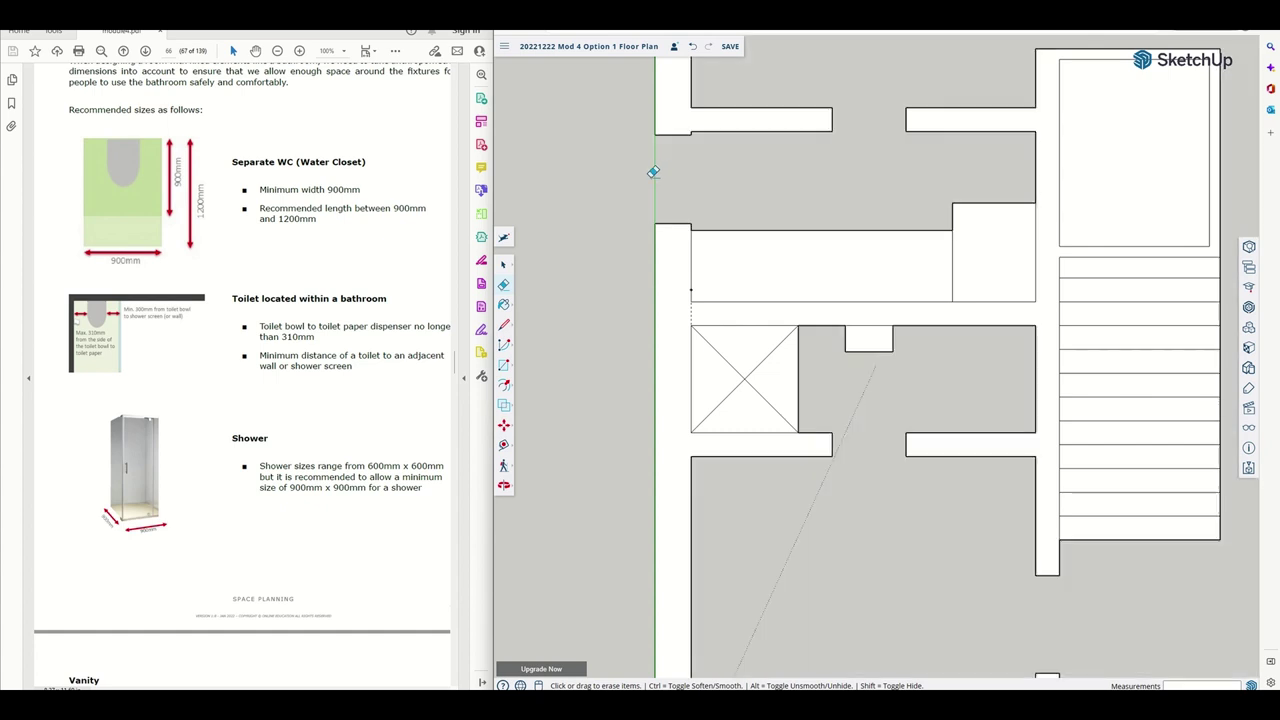
pyautogui.click(692, 46)
# Erase the stray bottom-wall edge and the GUEST BEDROOM / STUDY label
pyautogui.scroll(-6, 575, 271)
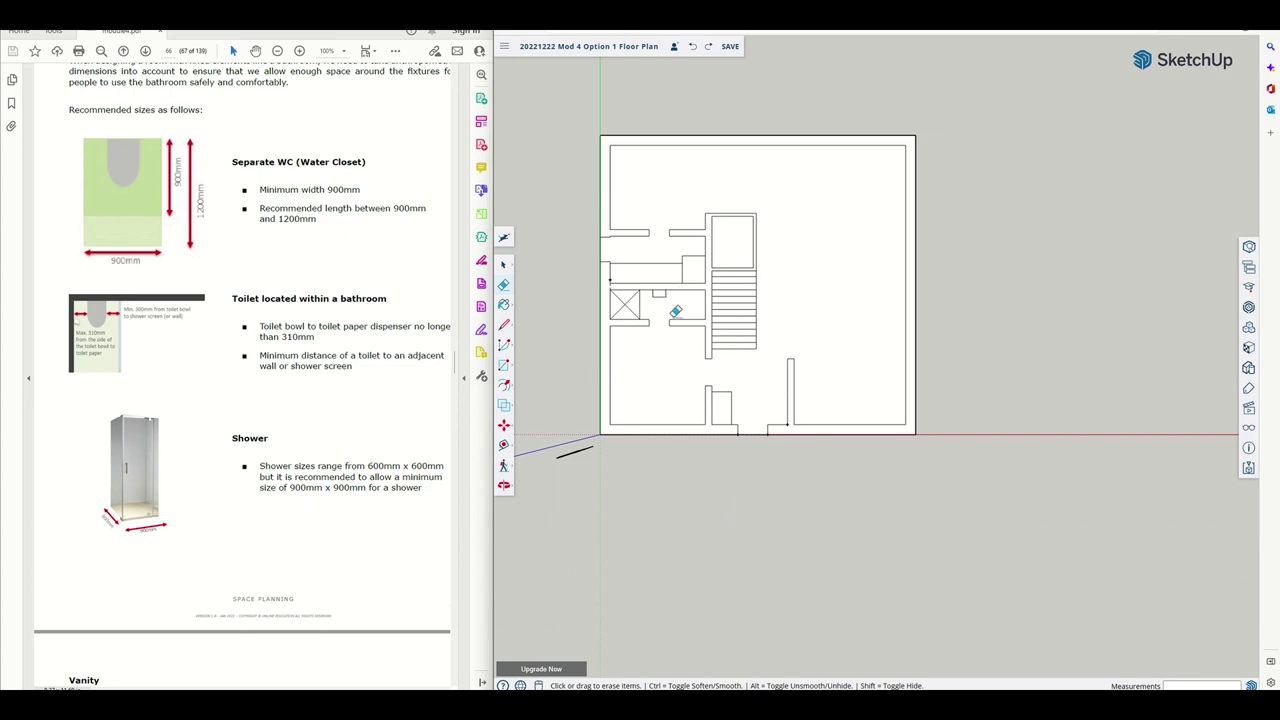
pyautogui.scroll(1, 592, 248)
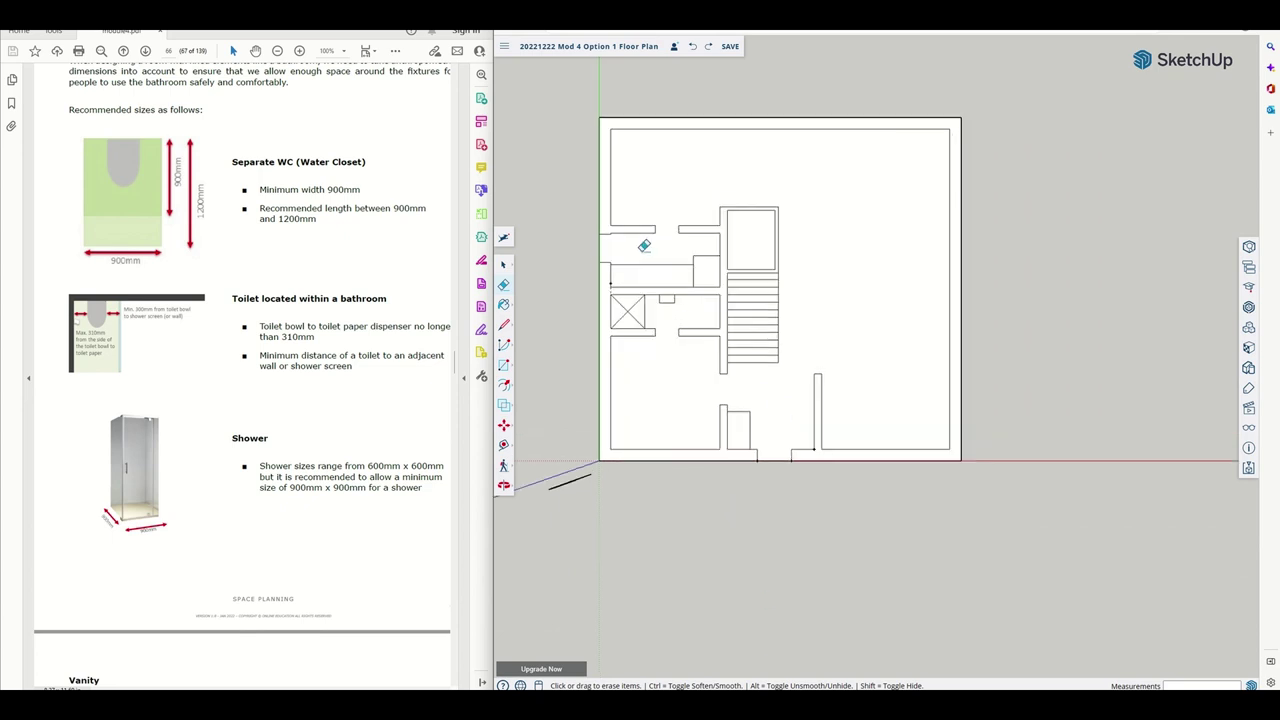
pyautogui.scroll(2, 708, 289)
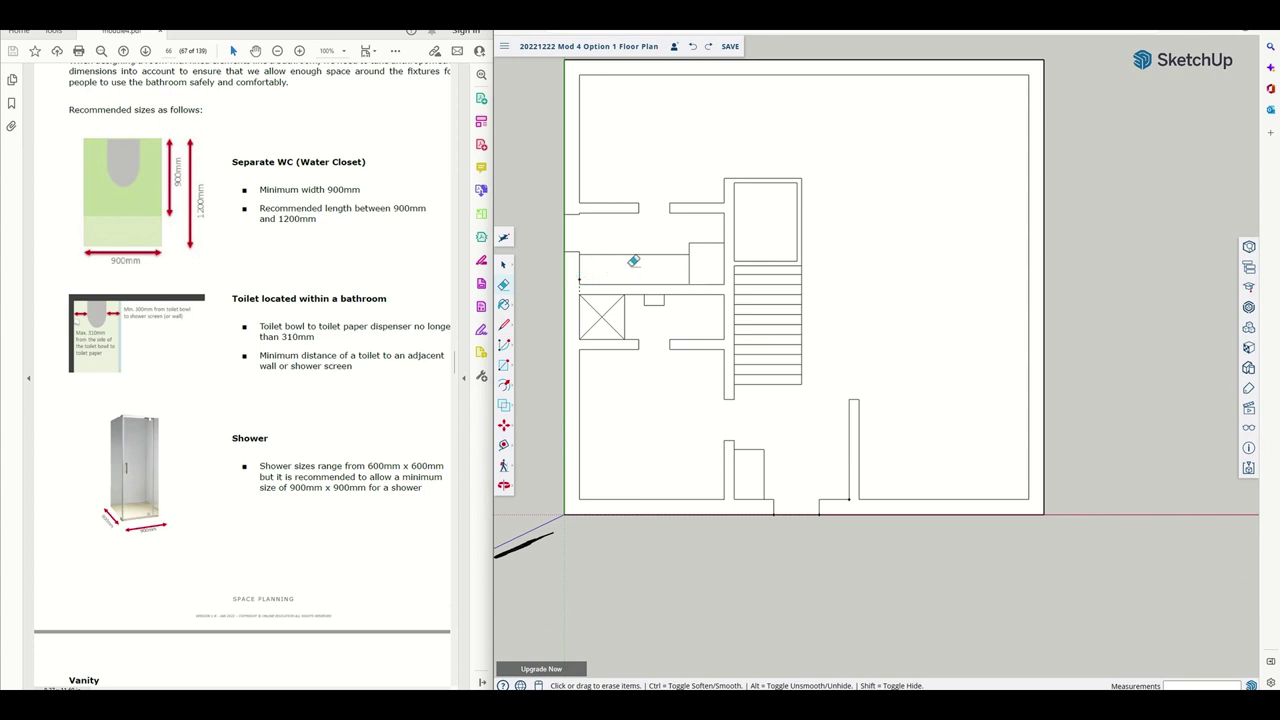
pyautogui.scroll(2, 634, 261)
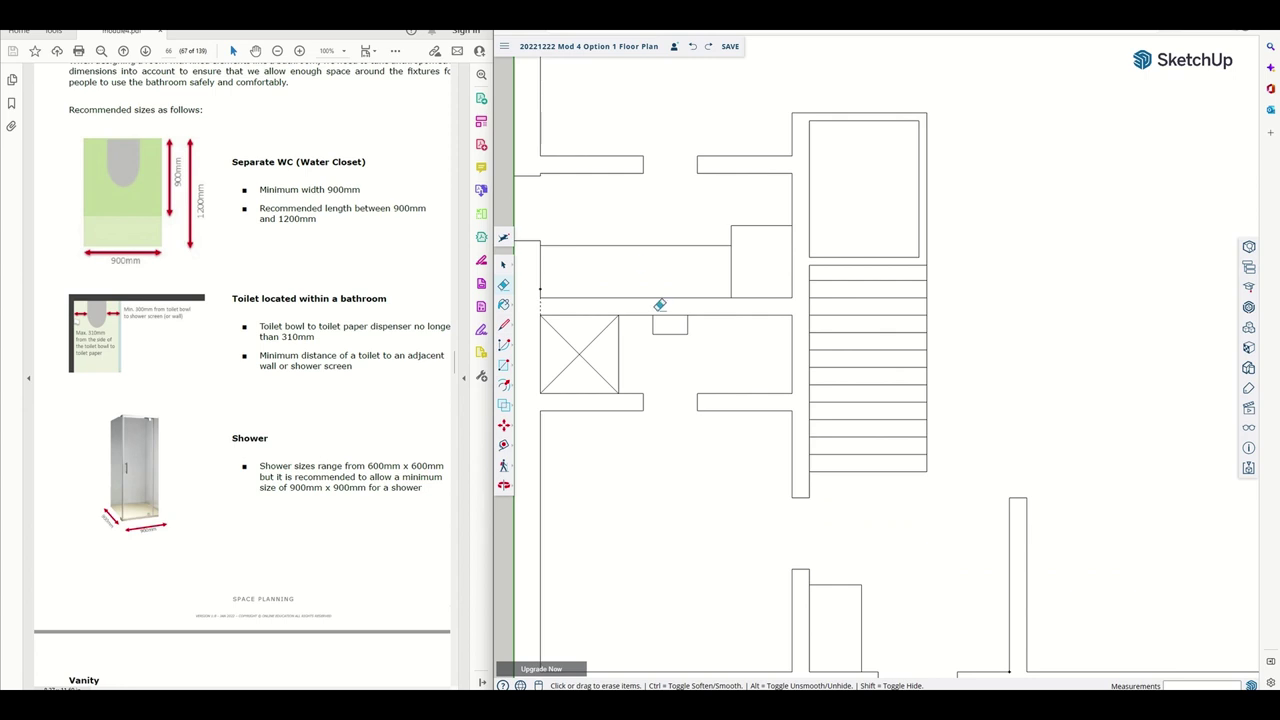
pyautogui.scroll(-4, 660, 303)
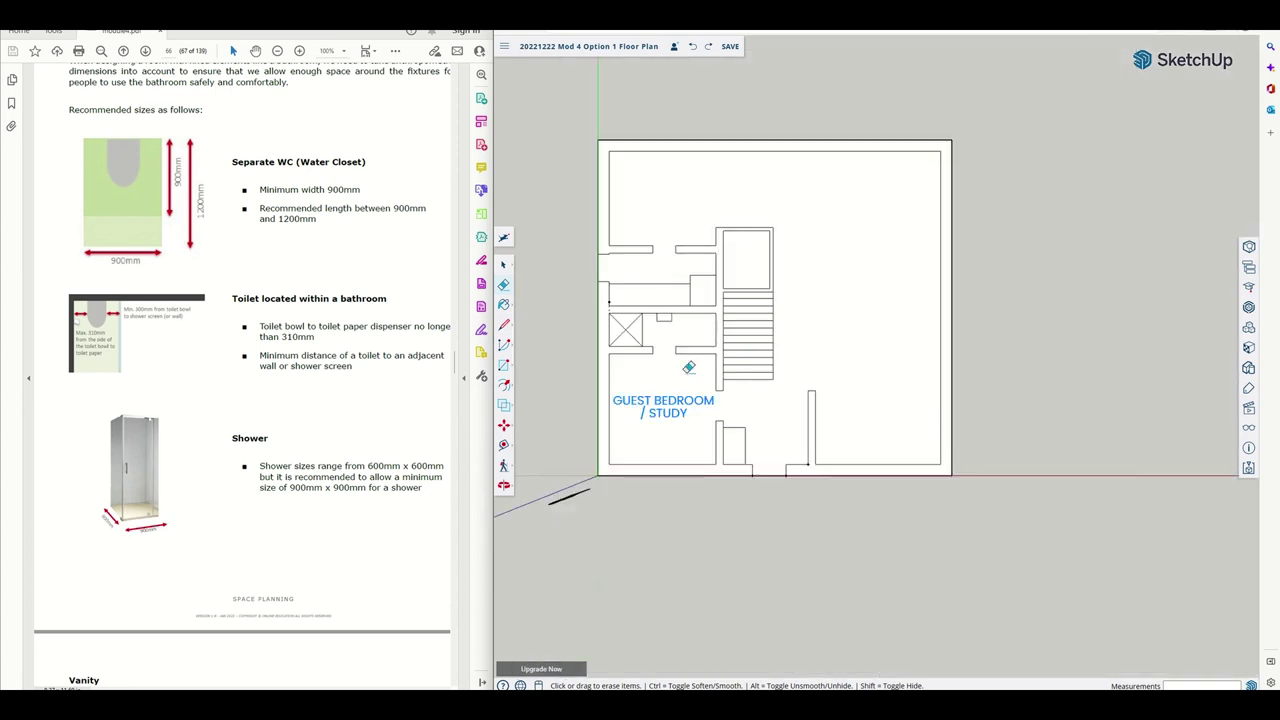
pyautogui.click(666, 476)
pyautogui.moveTo(659, 377); pyautogui.dragTo(529, 630)
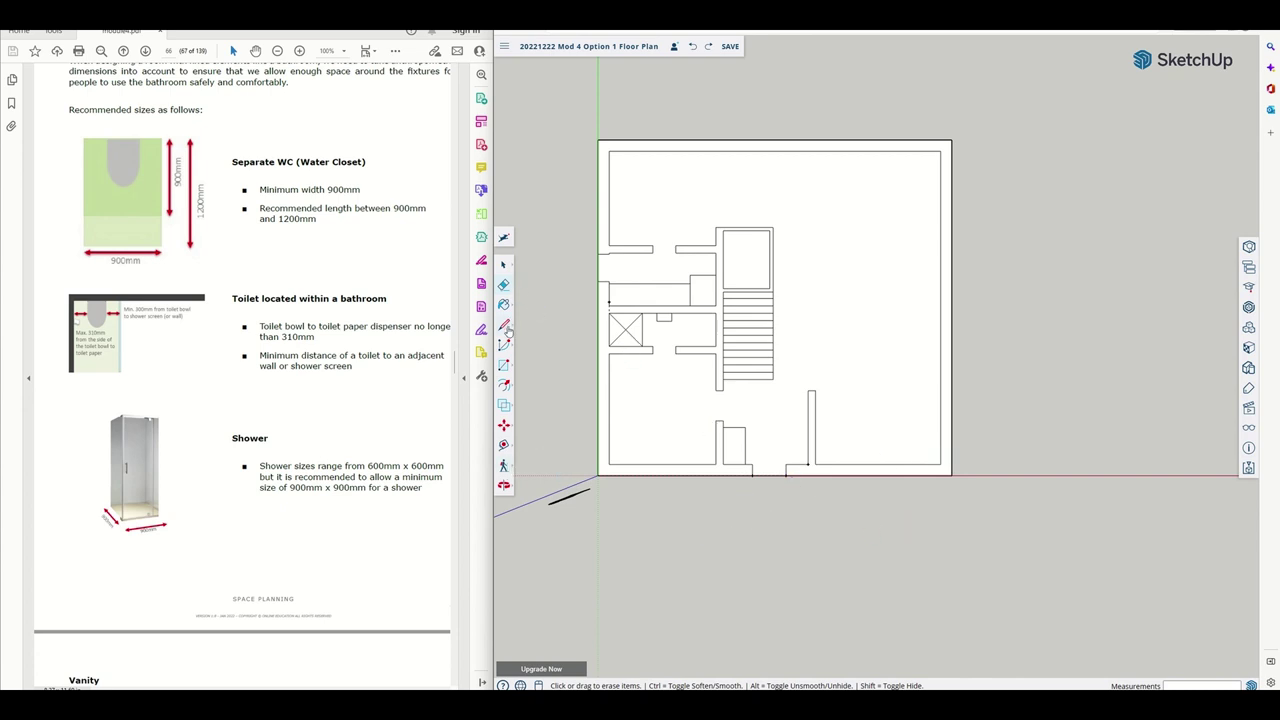
# Draw a vertical edge down through the lower-left room to its inner bottom wall
pyautogui.click(503, 447)
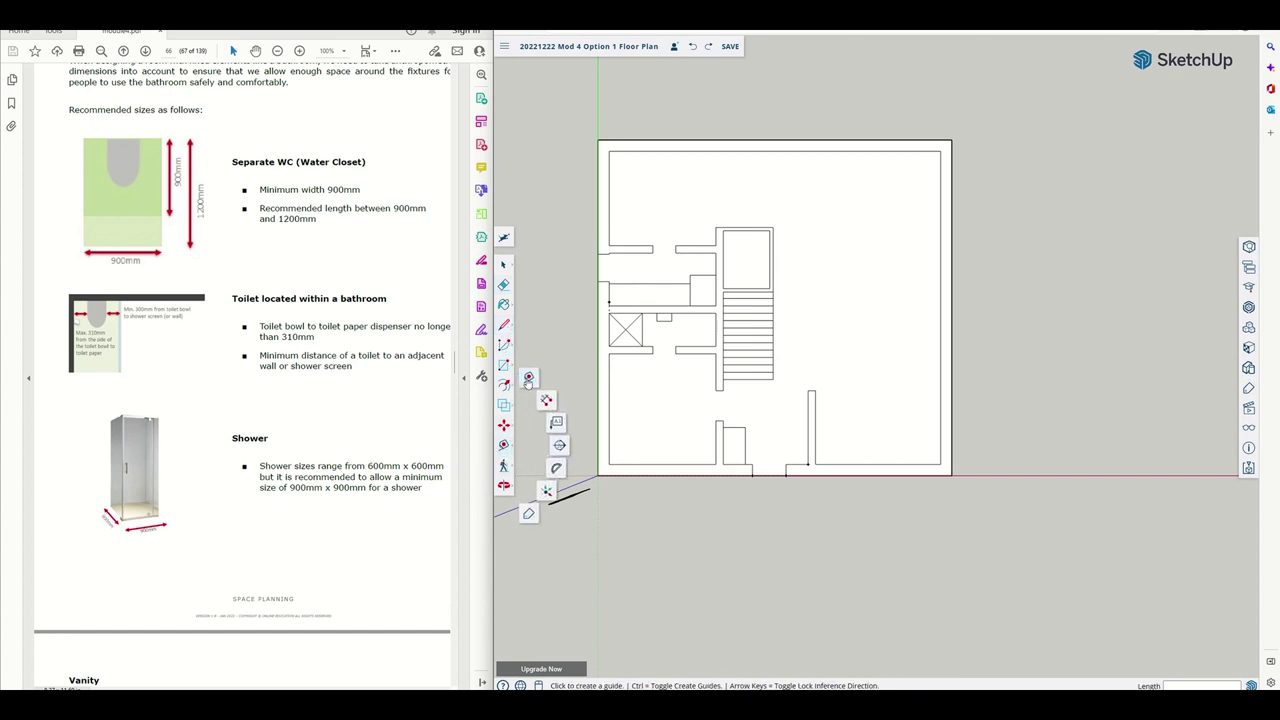
pyautogui.click(528, 378)
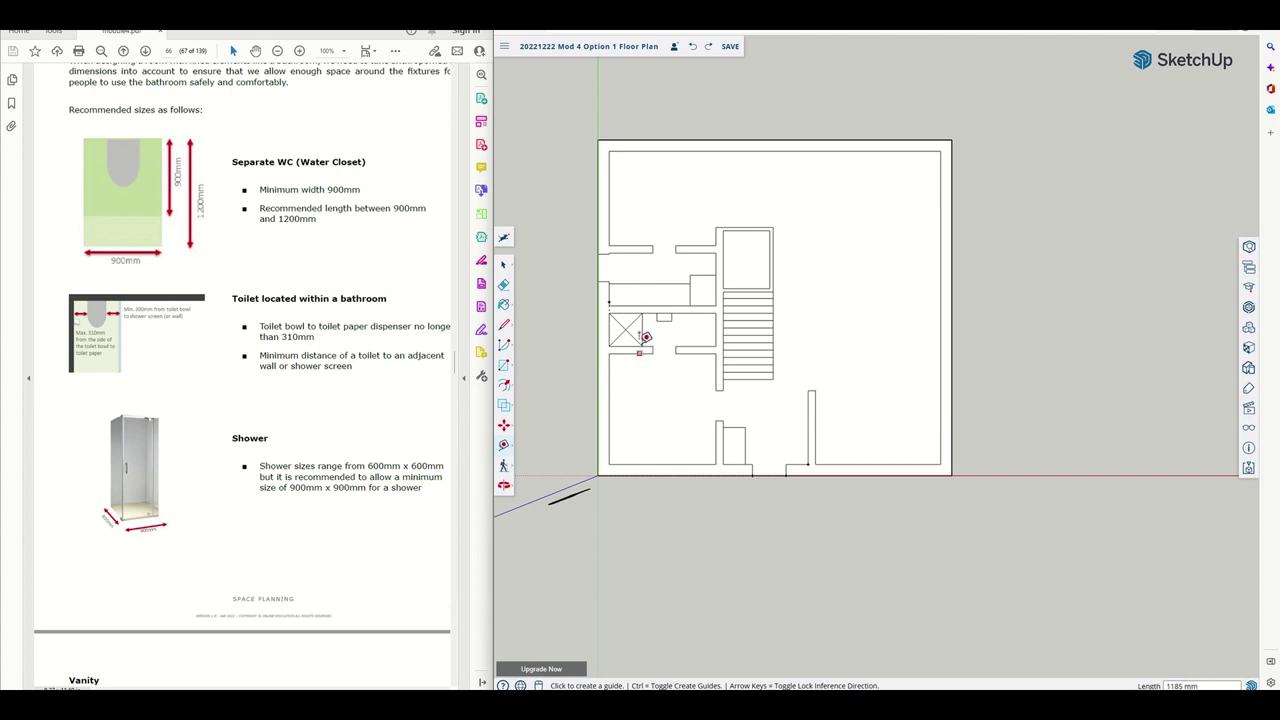
pyautogui.click(503, 326)
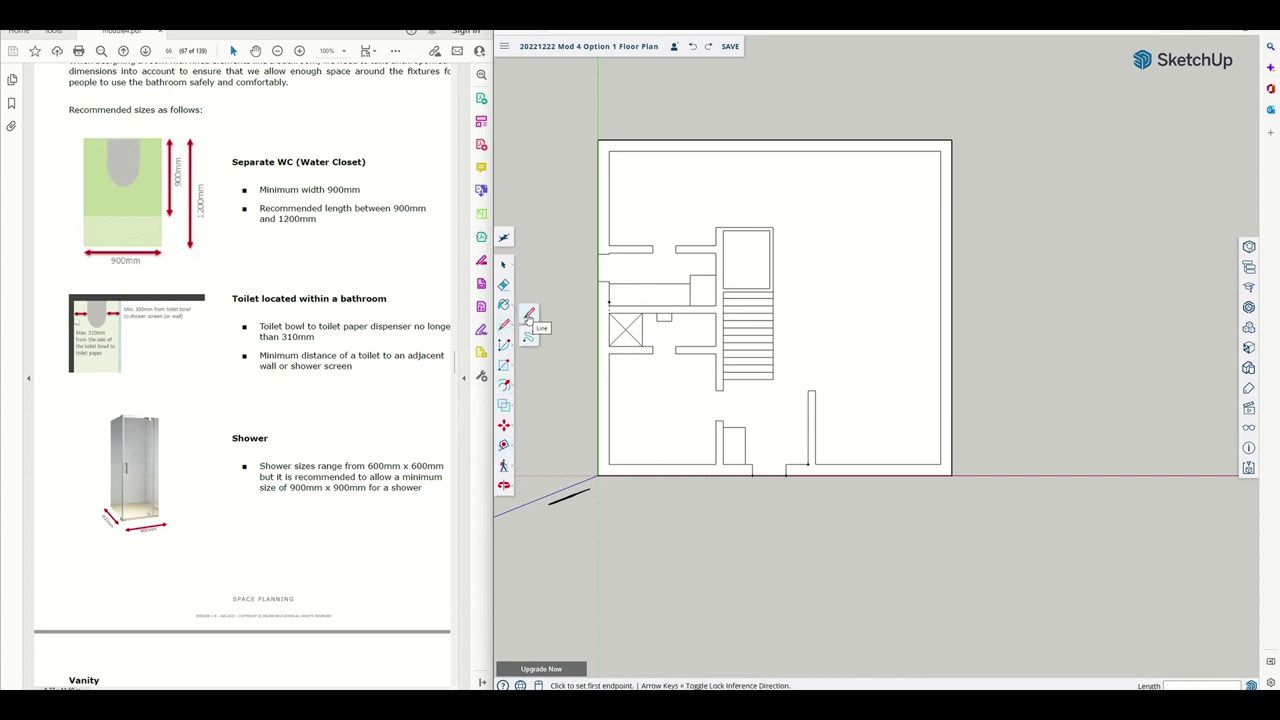
pyautogui.click(528, 316)
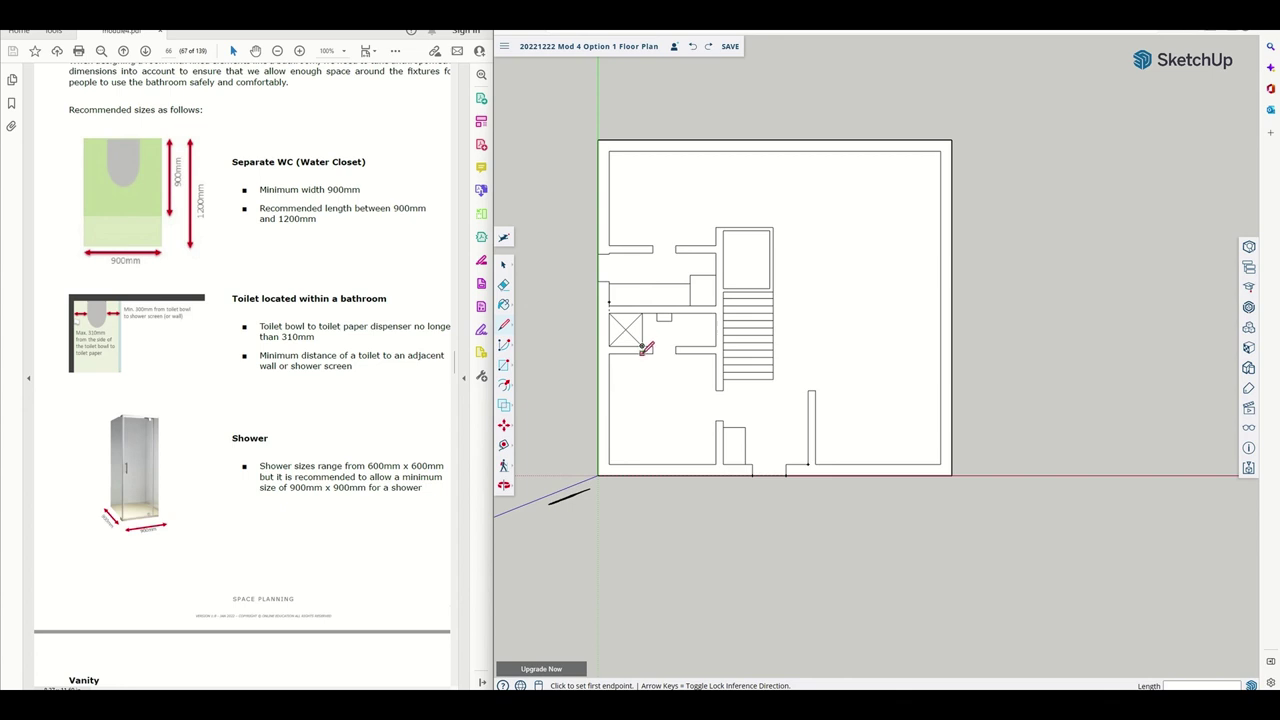
pyautogui.click(643, 348)
pyautogui.click(643, 464)
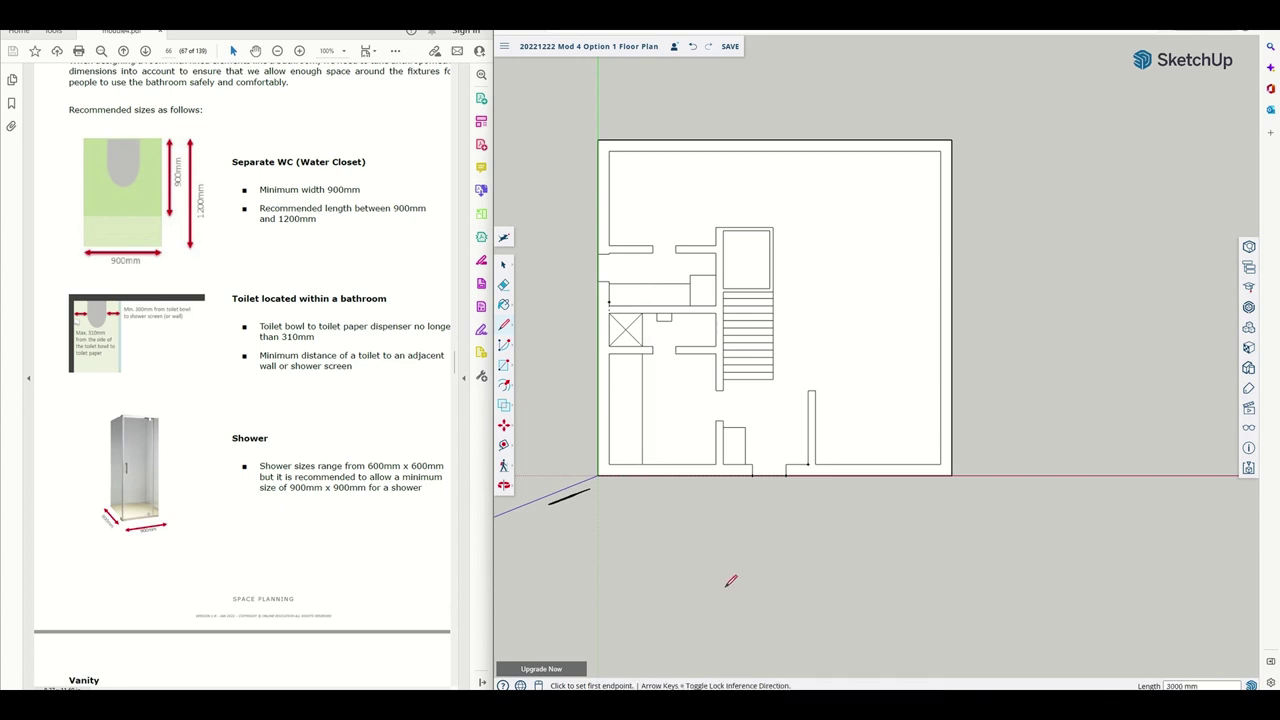
pyautogui.press('t')
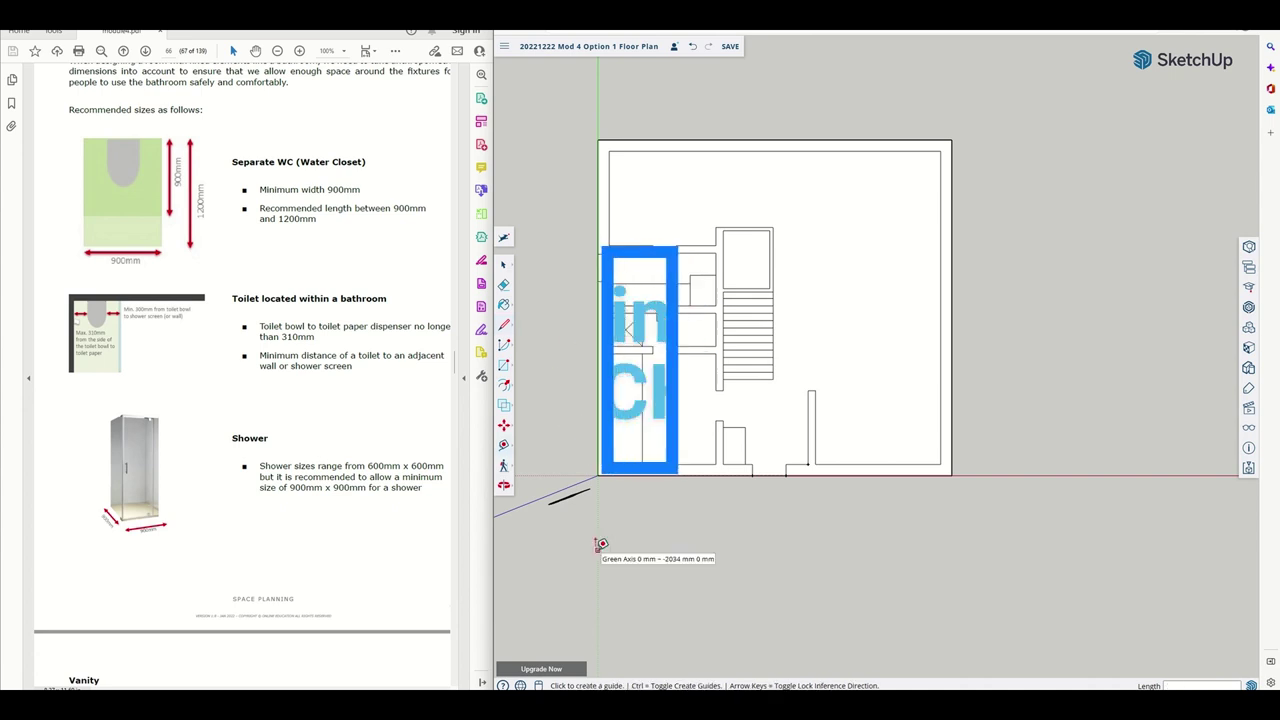
# Move both edges of the narrow lower-right wall 400 mm along the red axis
pyautogui.click(503, 324)
pyautogui.click(529, 316)
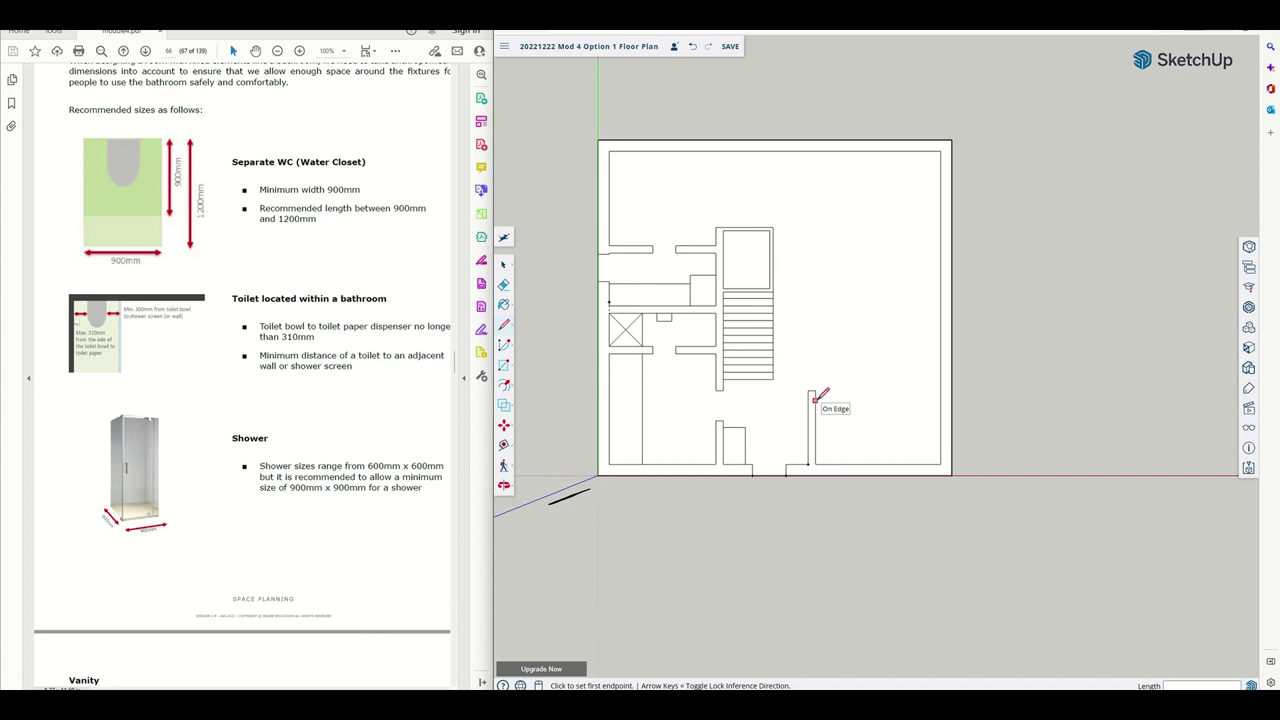
pyautogui.press('space')
pyautogui.click(817, 452)
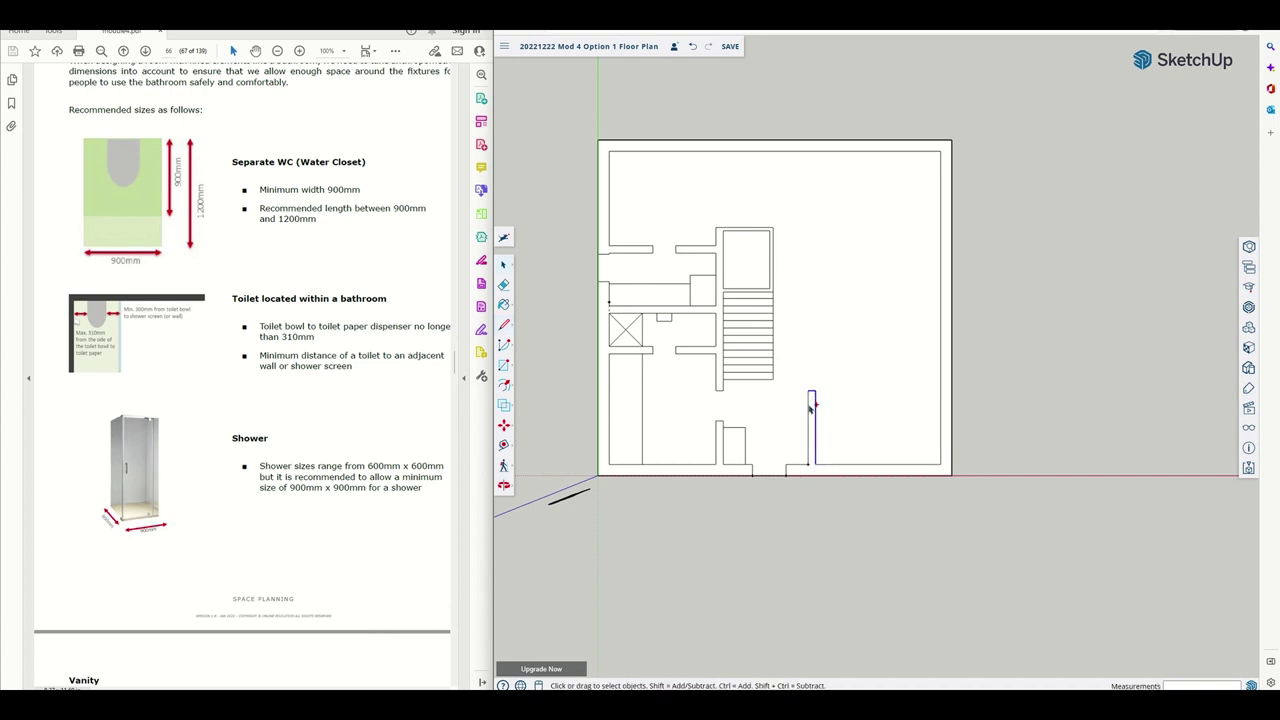
pyautogui.keyDown('ctrl'); pyautogui.click(810, 408); pyautogui.keyUp('ctrl')
pyautogui.press('m')
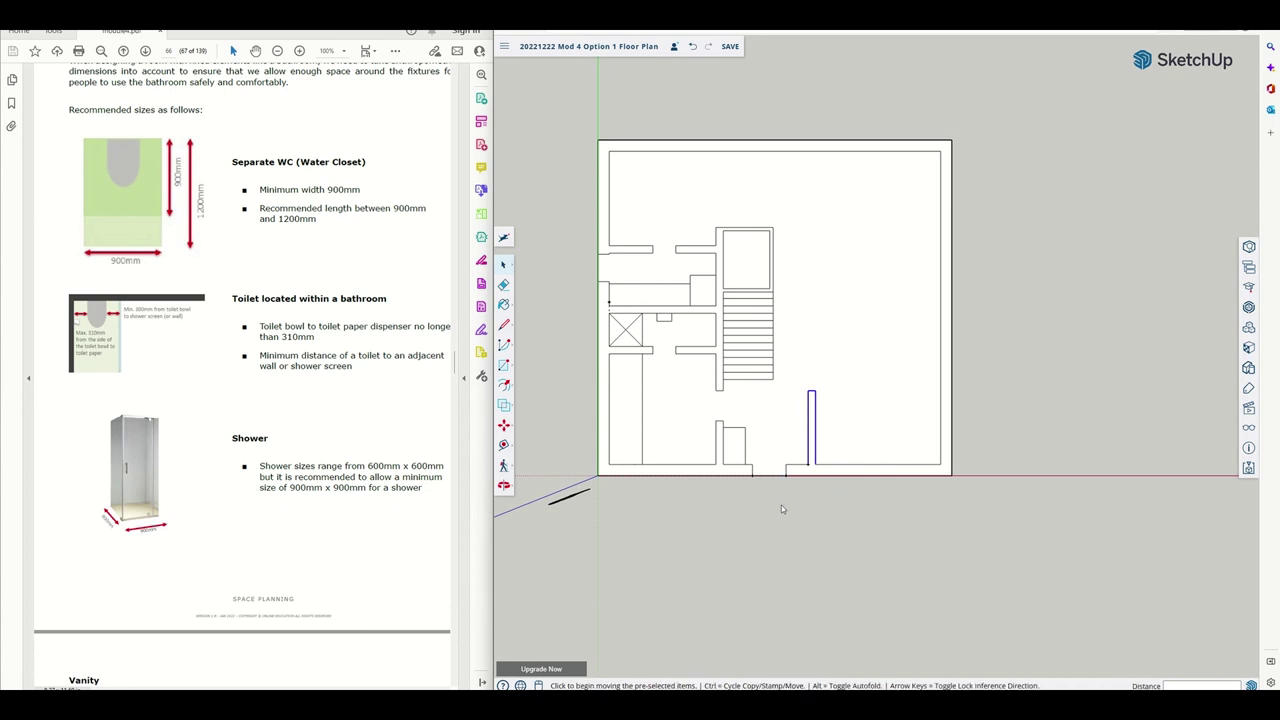
pyautogui.click(809, 462)
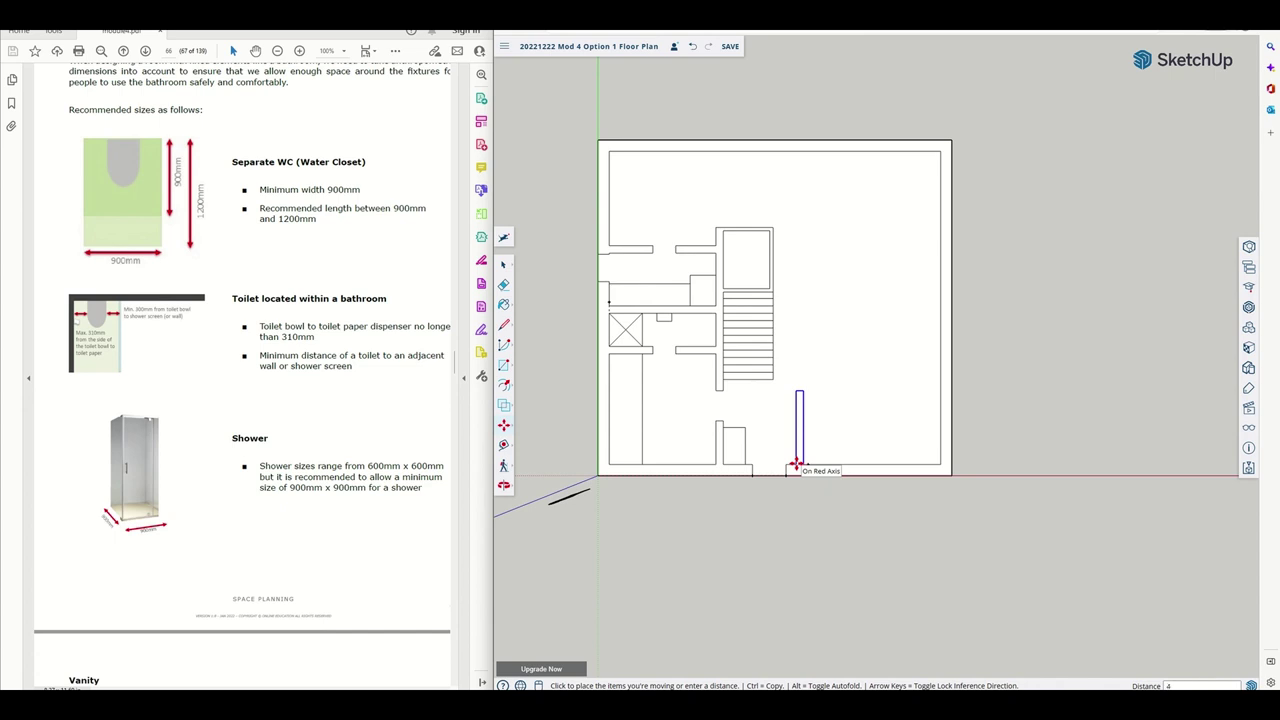
pyautogui.write('400')
pyautogui.press('Return')
pyautogui.press('Escape')
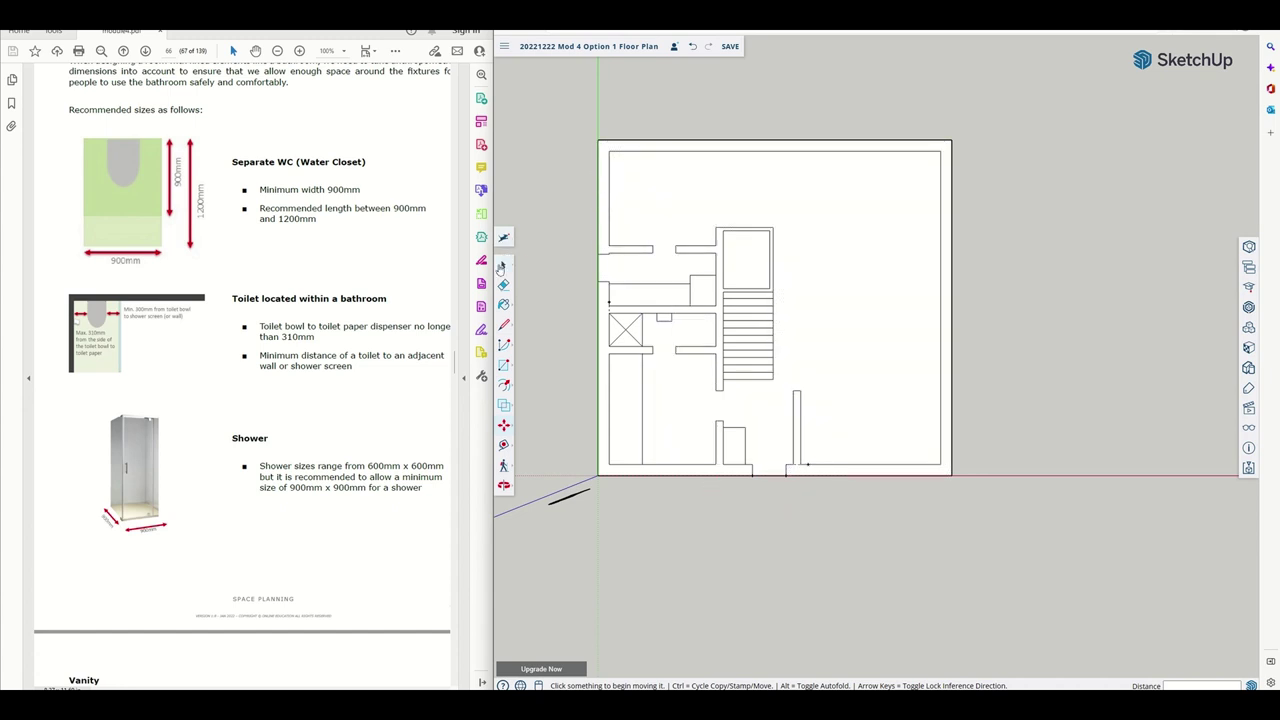
# Save the Option 1 floor plan, keeping unused items rather than purging them
pyautogui.click(503, 285)
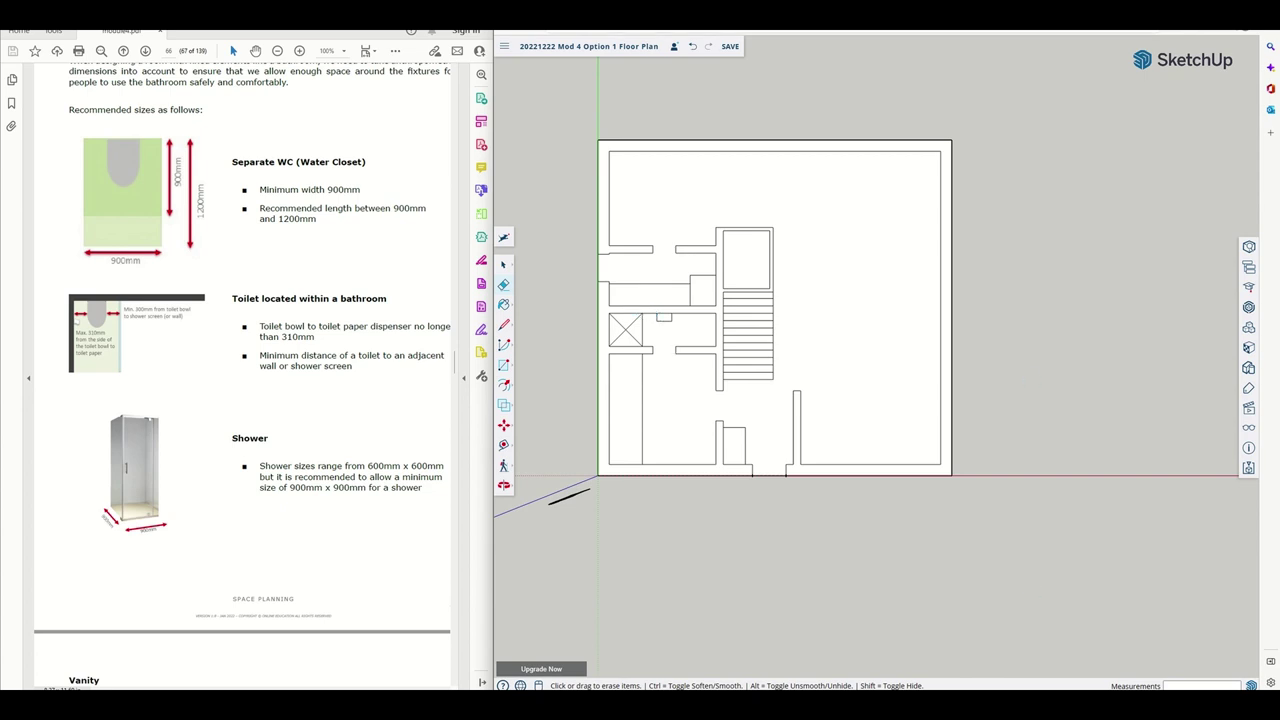
pyautogui.click(730, 47)
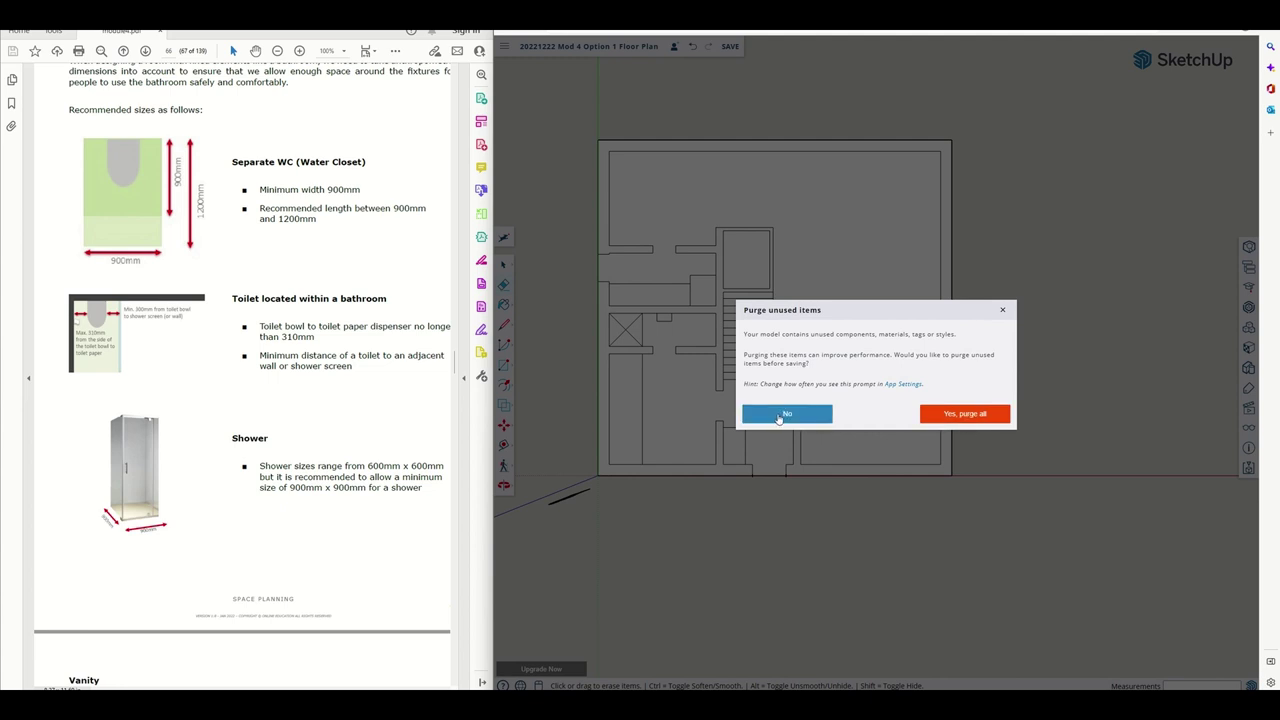
pyautogui.click(940, 416)
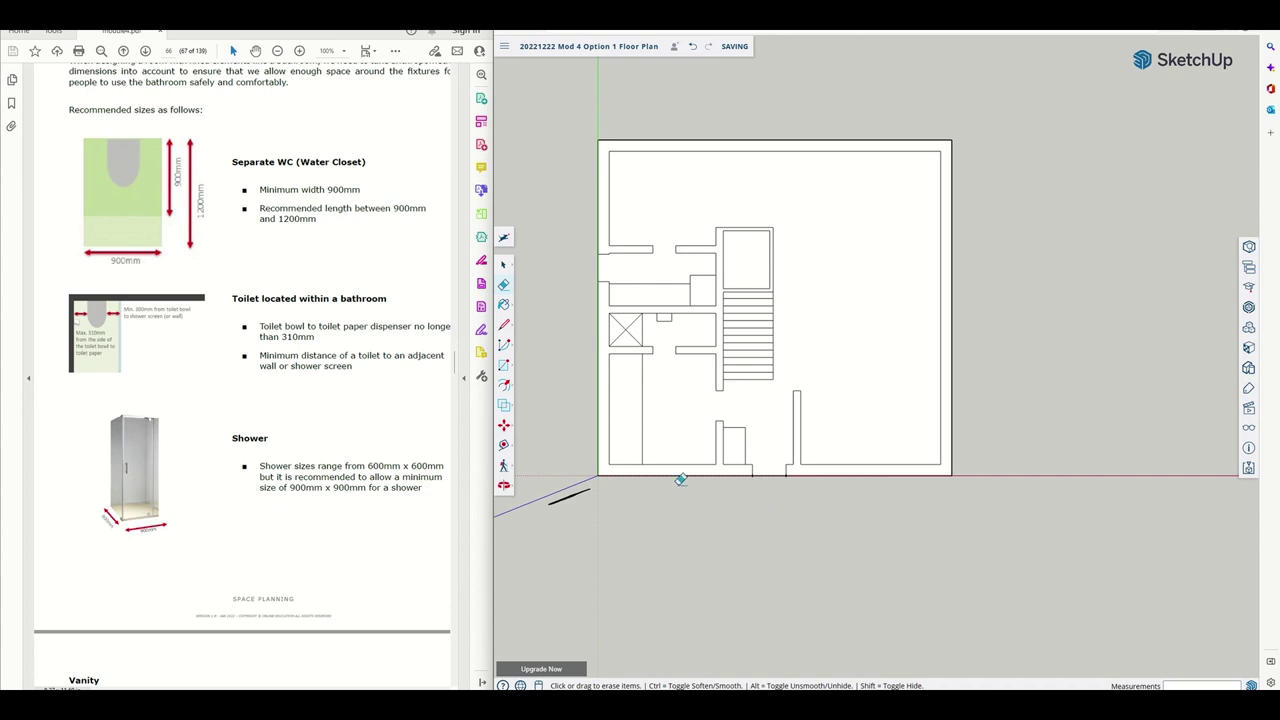
# Search Bing for 'standard kitchen bench depth' to find the 600 mm benchtop depth
pyautogui.moveTo(731, 51)
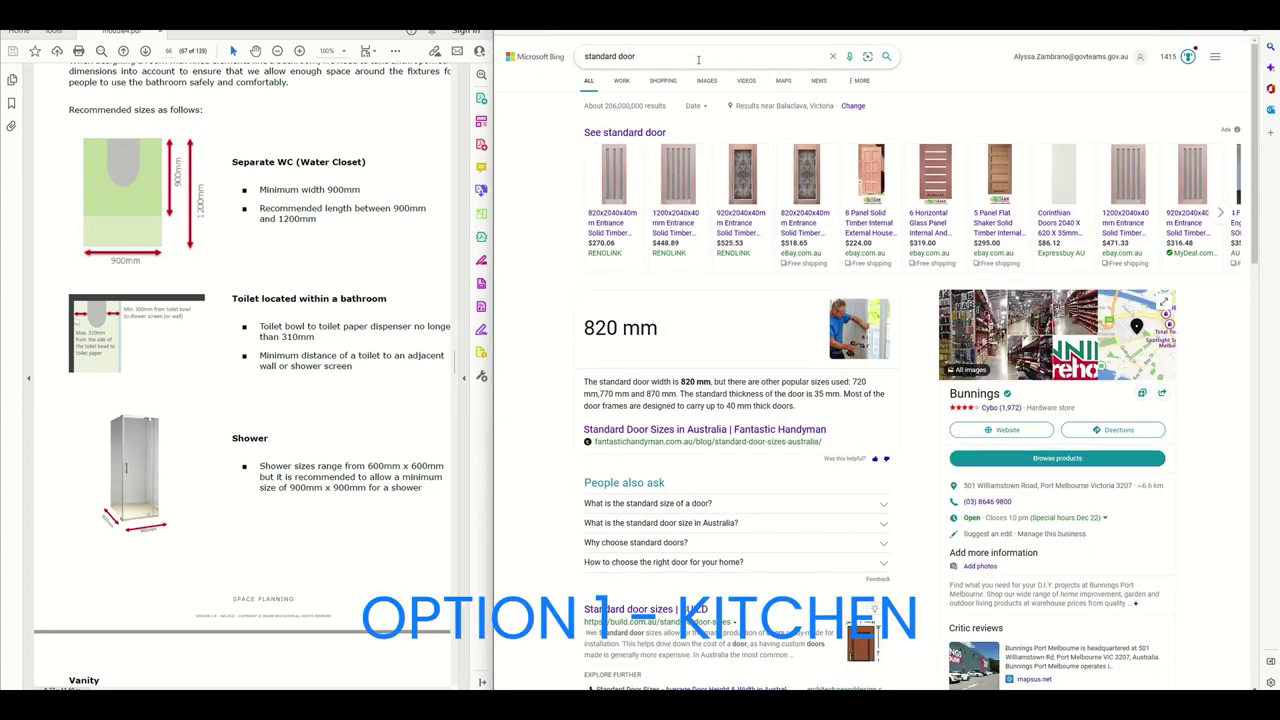
pyautogui.doubleClick(698, 60)
pyautogui.tripleClick(698, 60)
pyautogui.write('stand')
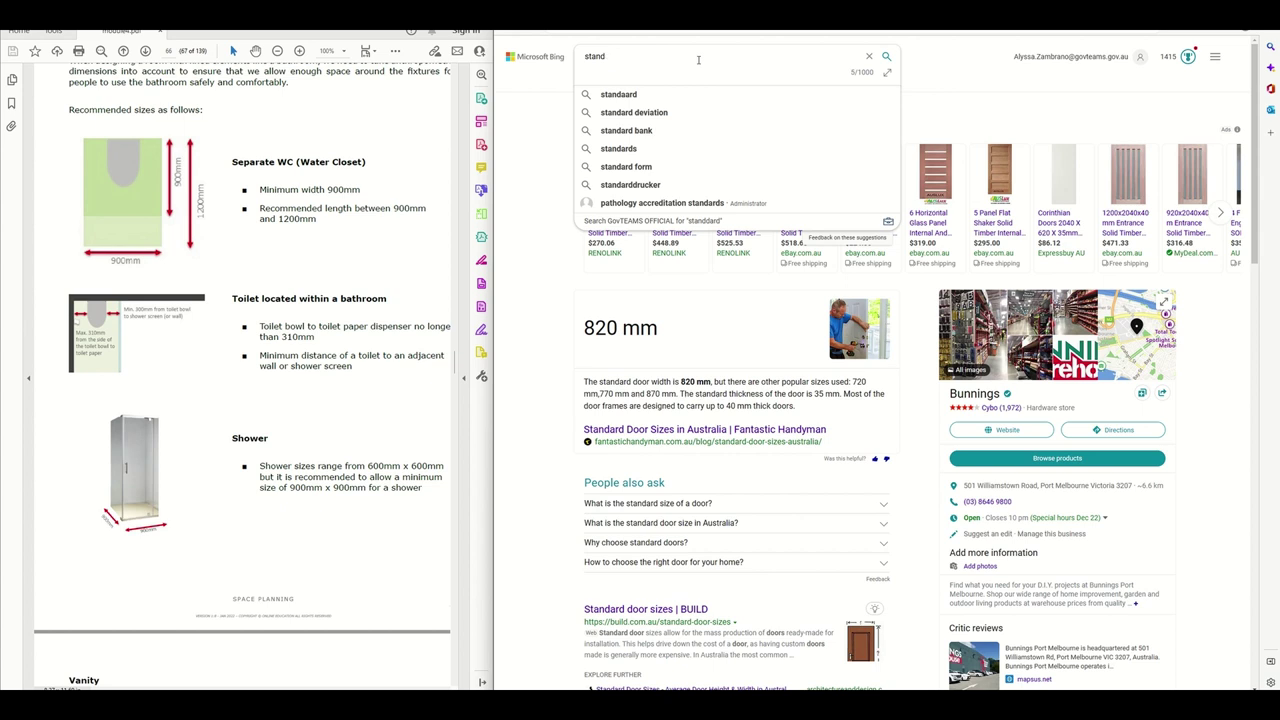
pyautogui.write('dardard kitchen b')
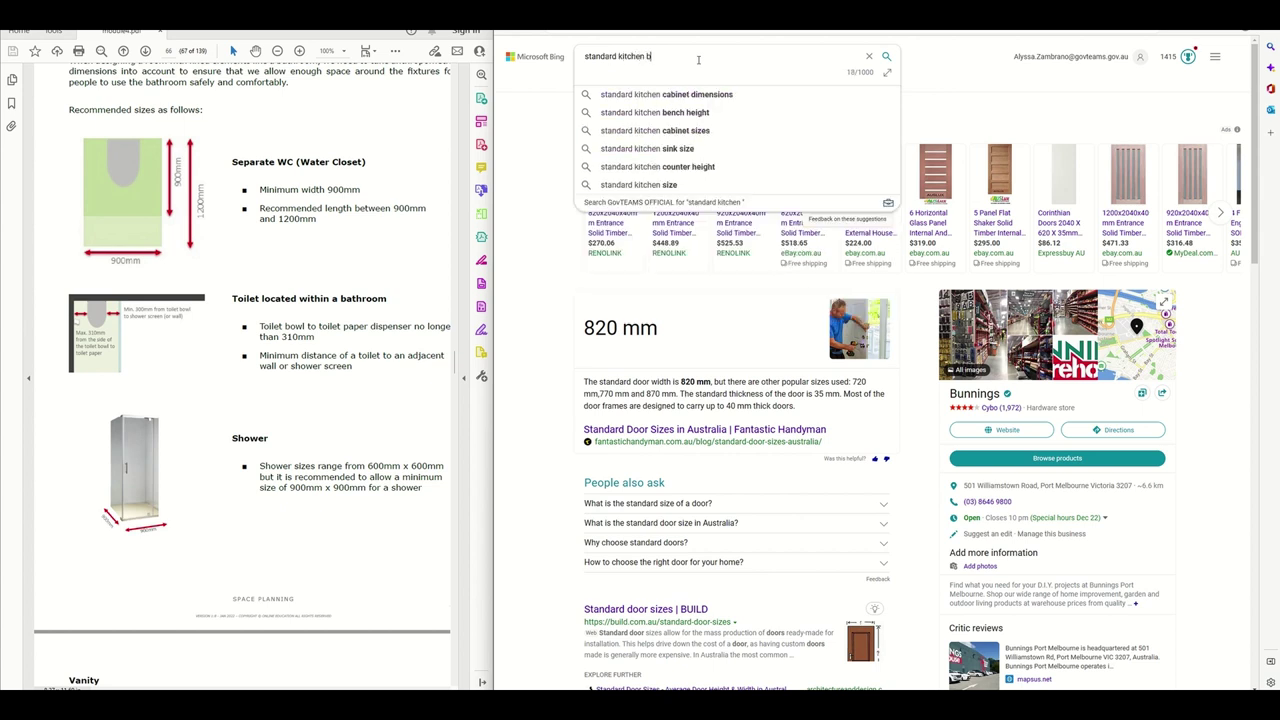
pyautogui.write('ench height')
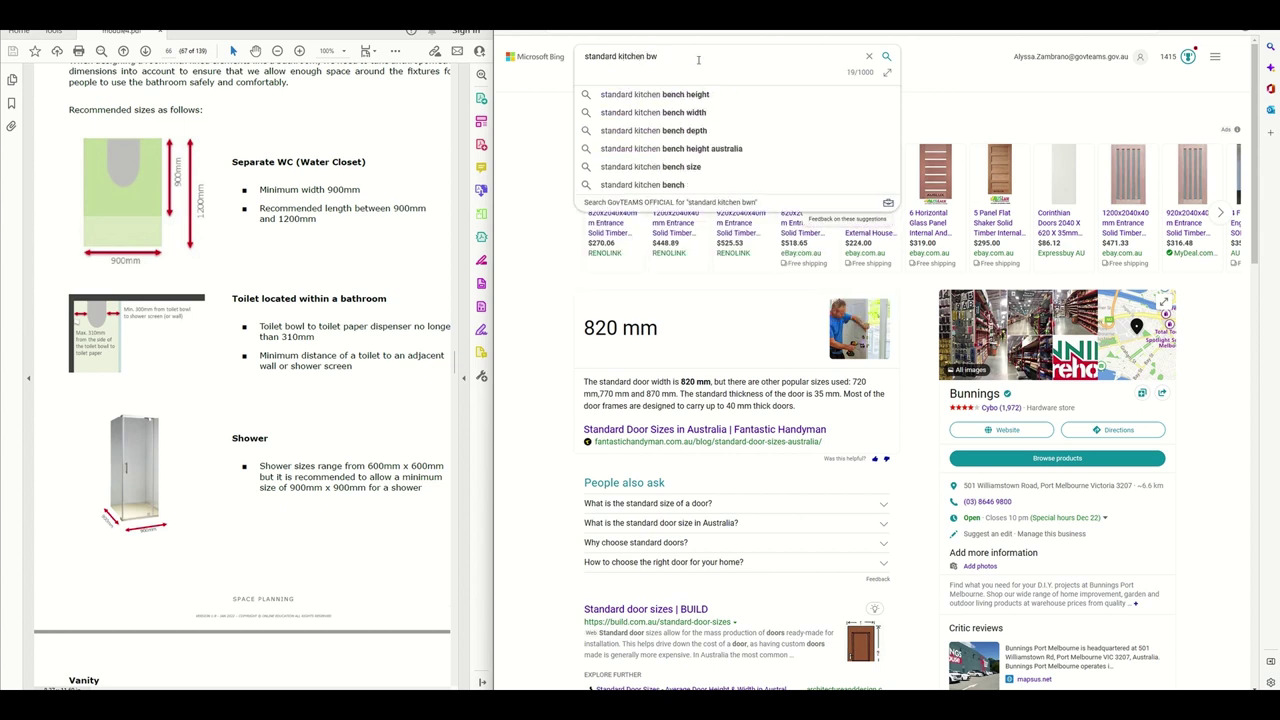
pyautogui.click(670, 130)
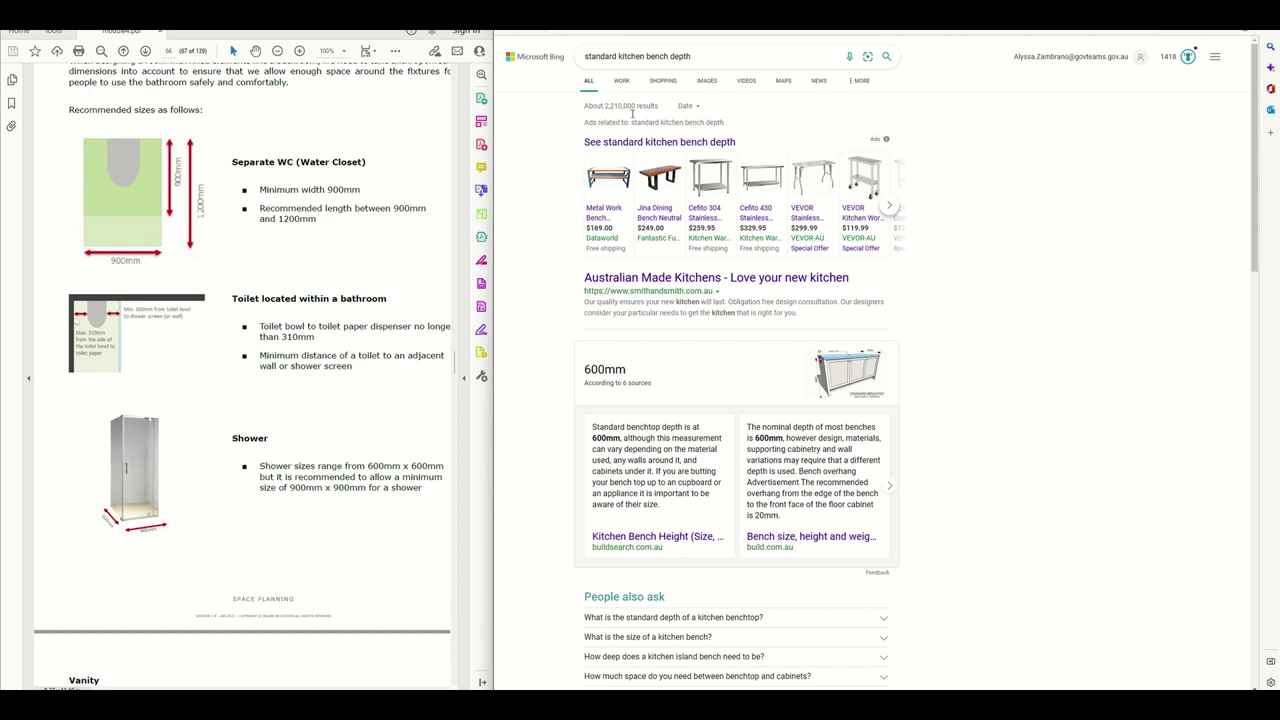
# Place vertical guides 7700 mm from the wall in the lower-right room
pyautogui.hotkey('alt', 'Tab')
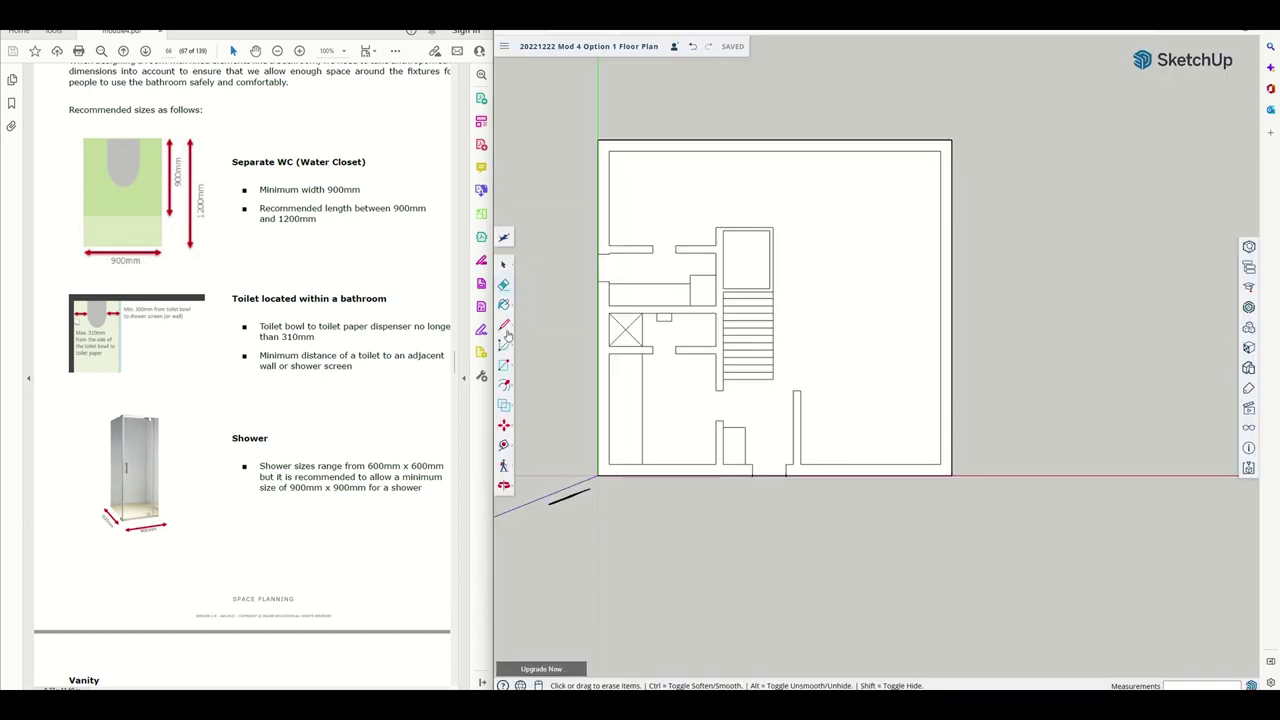
pyautogui.click(504, 446)
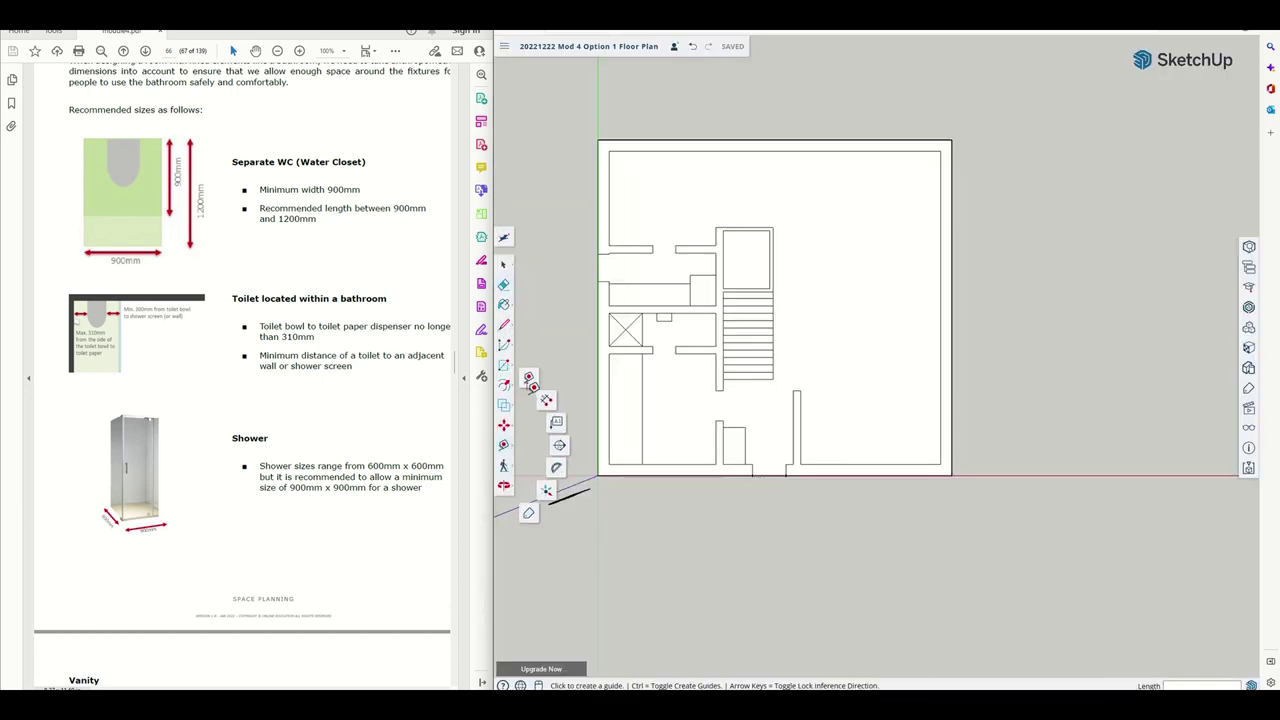
pyautogui.click(801, 427)
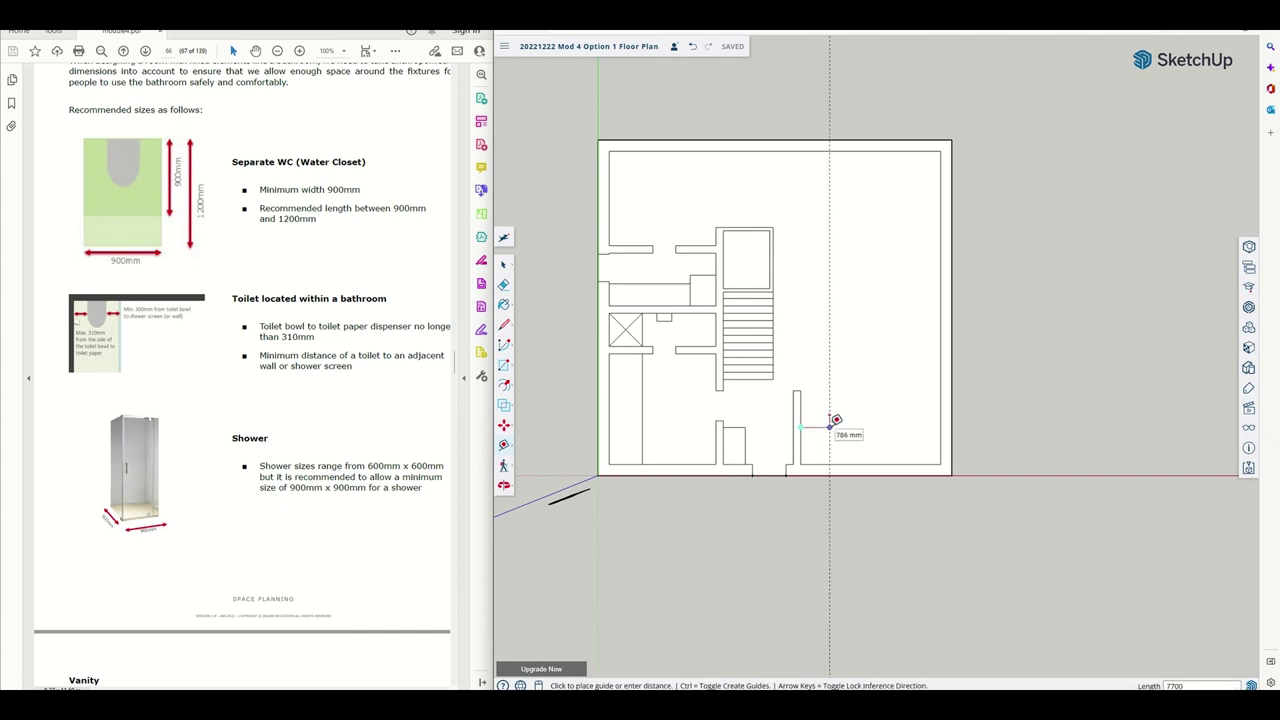
pyautogui.write('7700')
pyautogui.press('Return')
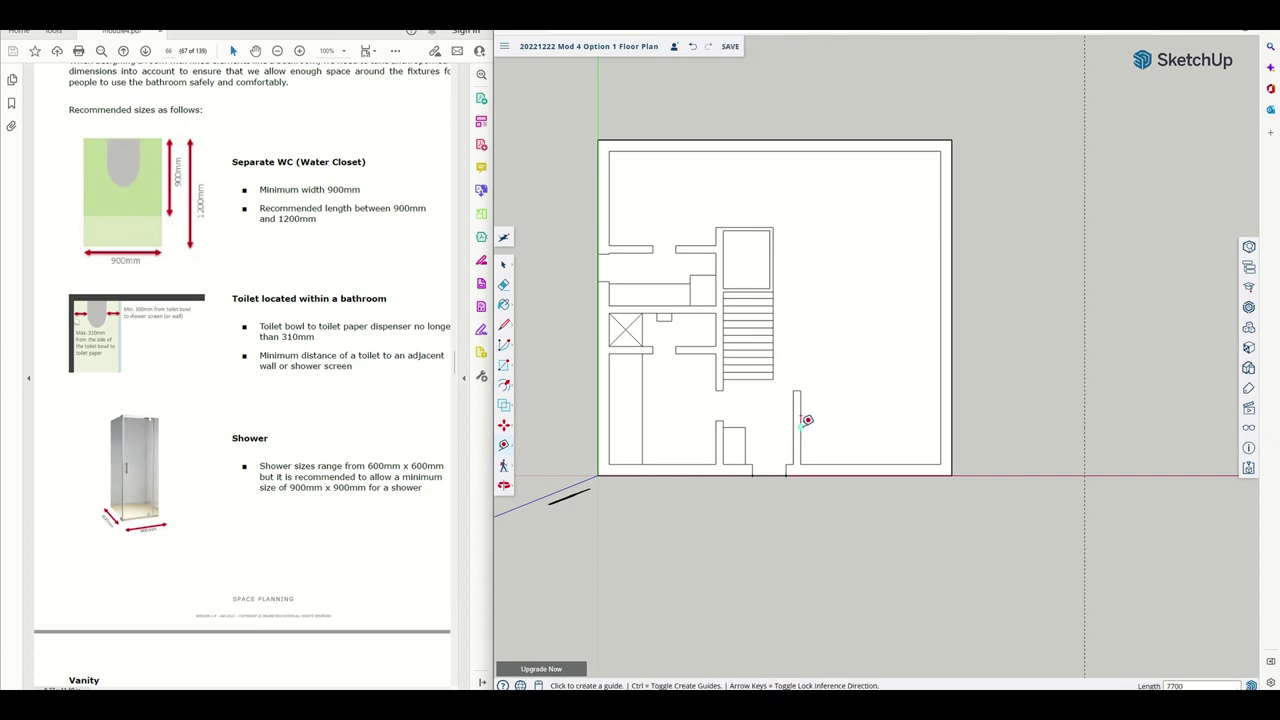
pyautogui.click(801, 427)
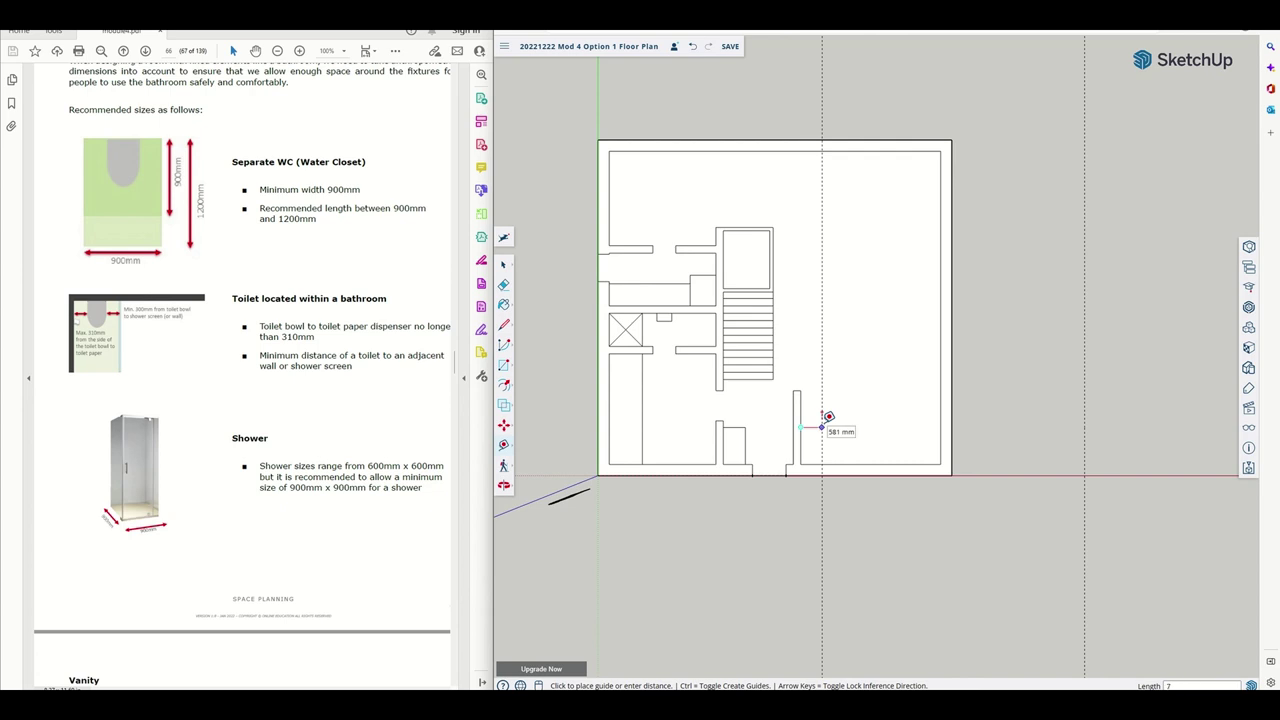
pyautogui.click(826, 424)
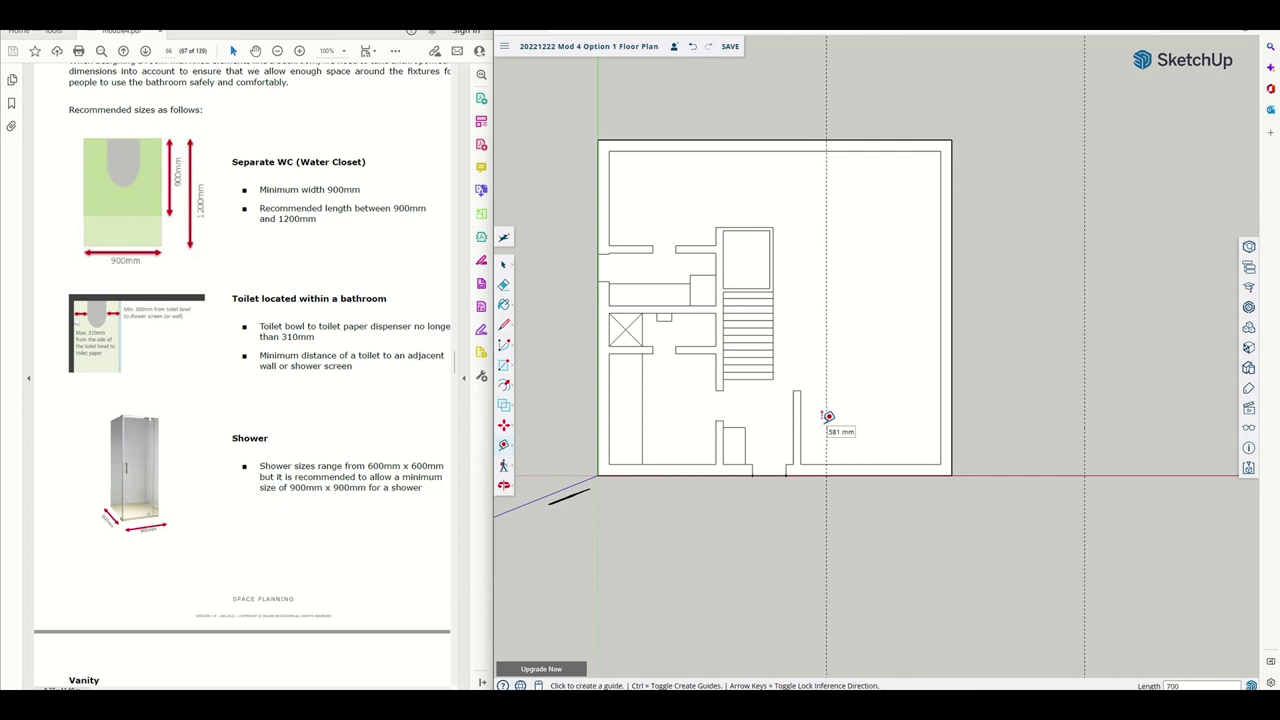
# Add guides 700 mm from the bottom wall and 700 mm from the right wall
pyautogui.click(871, 463)
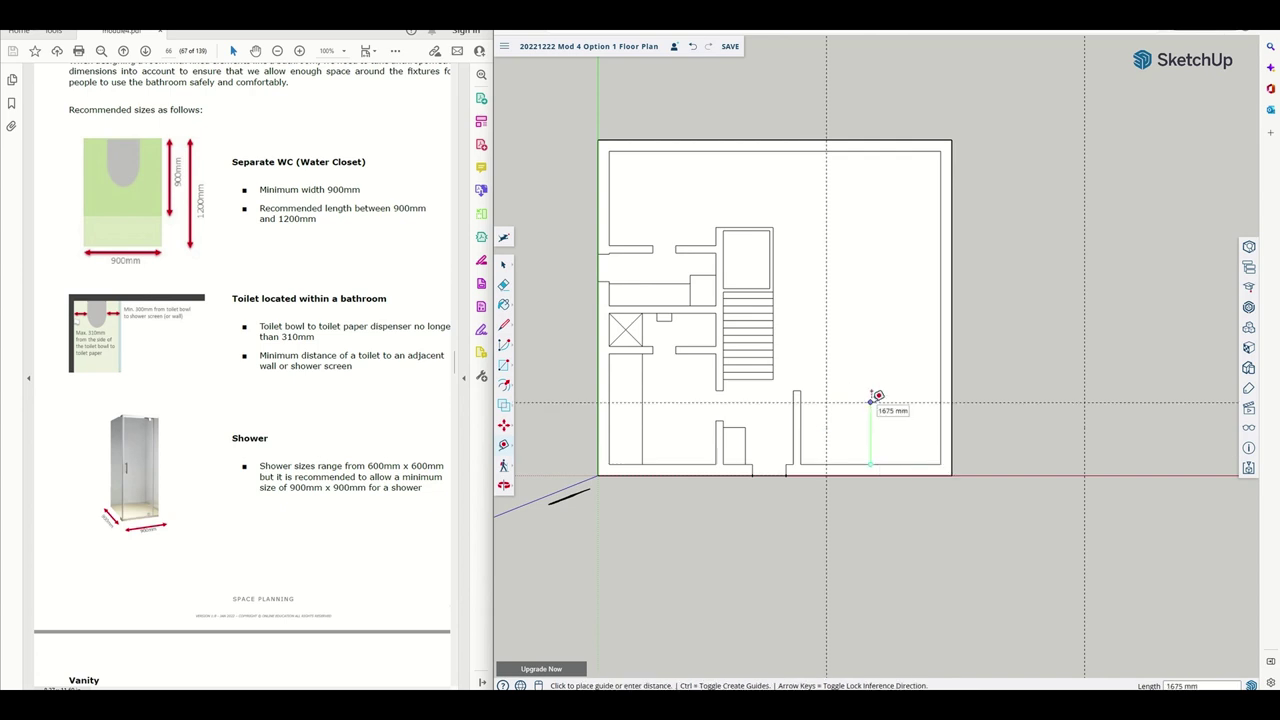
pyautogui.write('700')
pyautogui.press('Return')
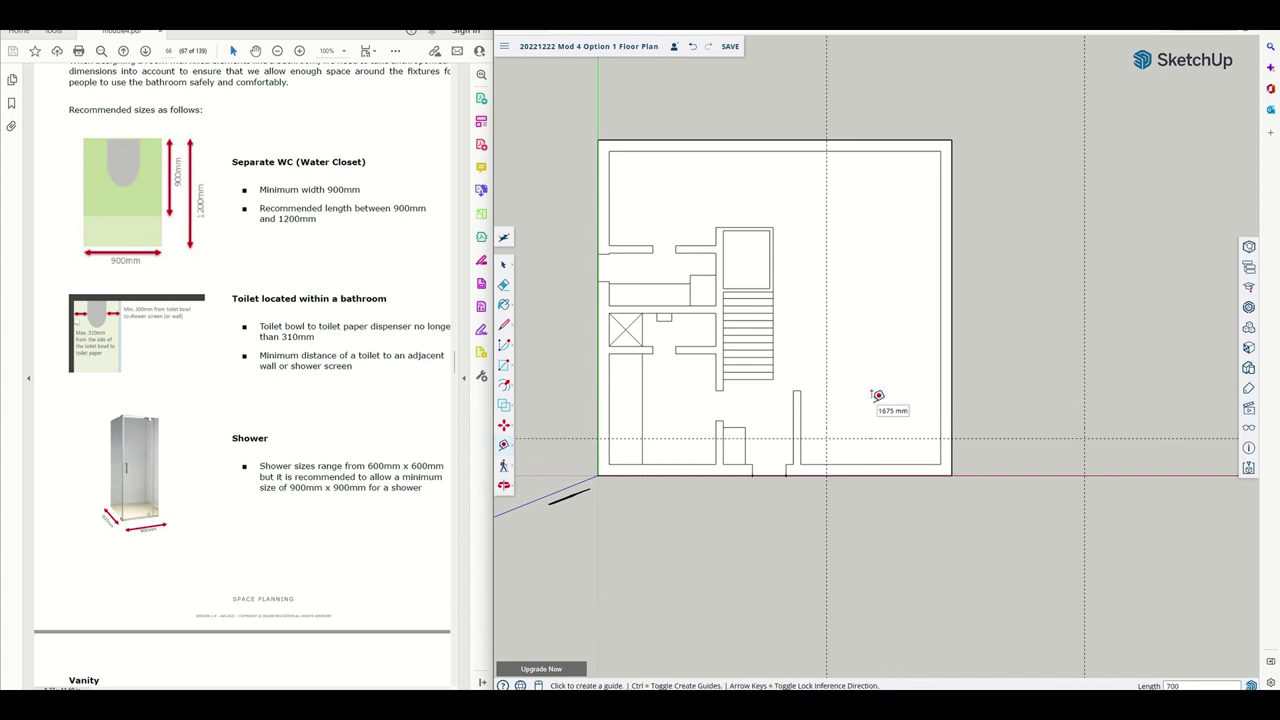
pyautogui.click(941, 396)
pyautogui.write('700')
pyautogui.press('Return')
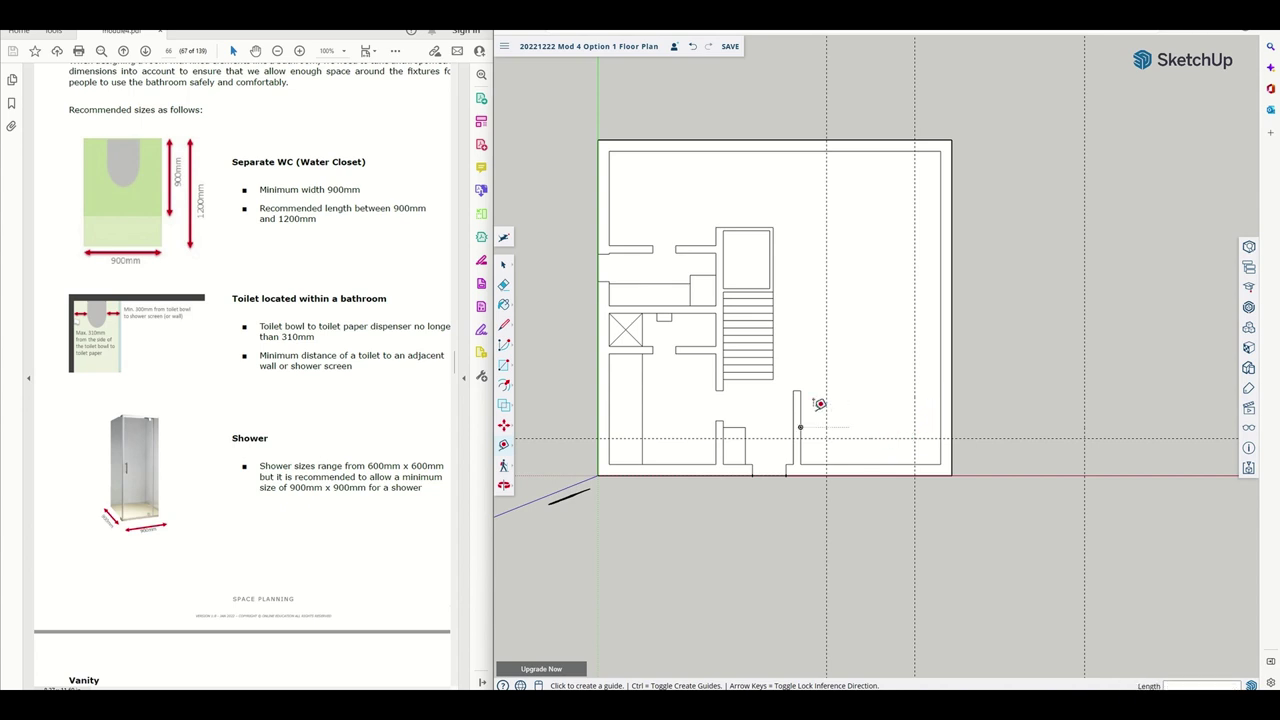
pyautogui.press('Escape')
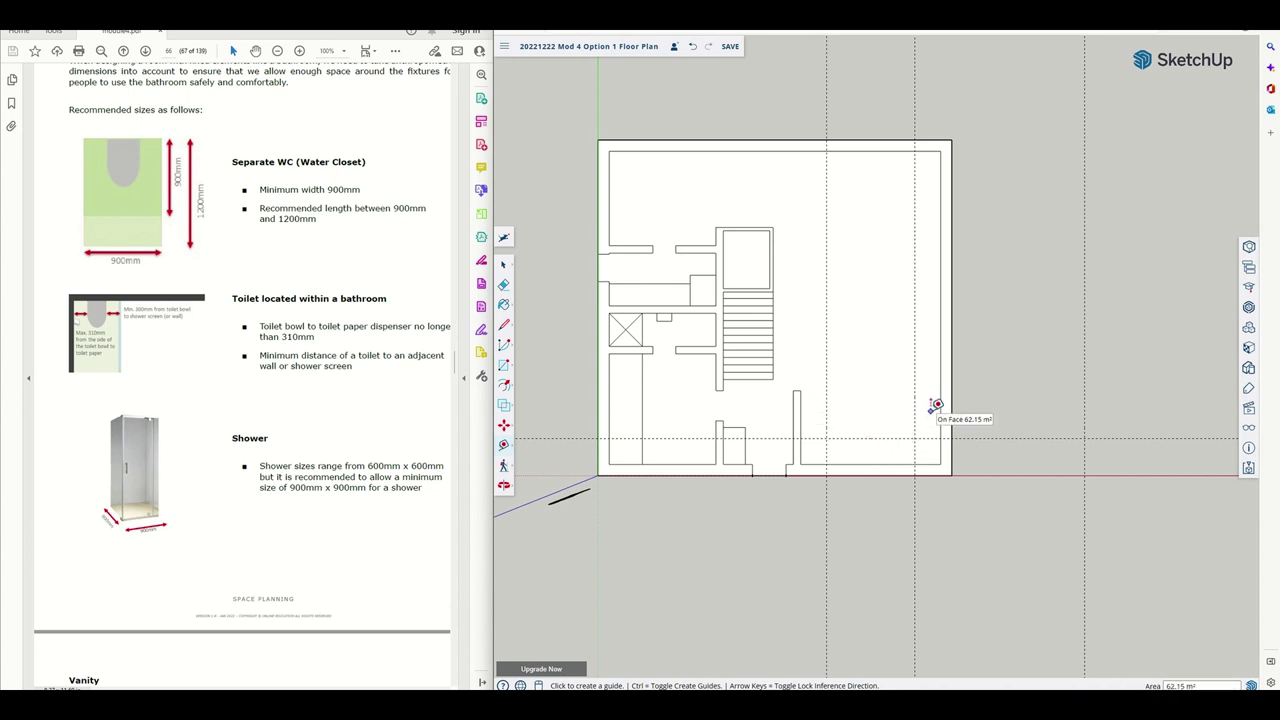
pyautogui.click(811, 406)
pyautogui.press('Escape')
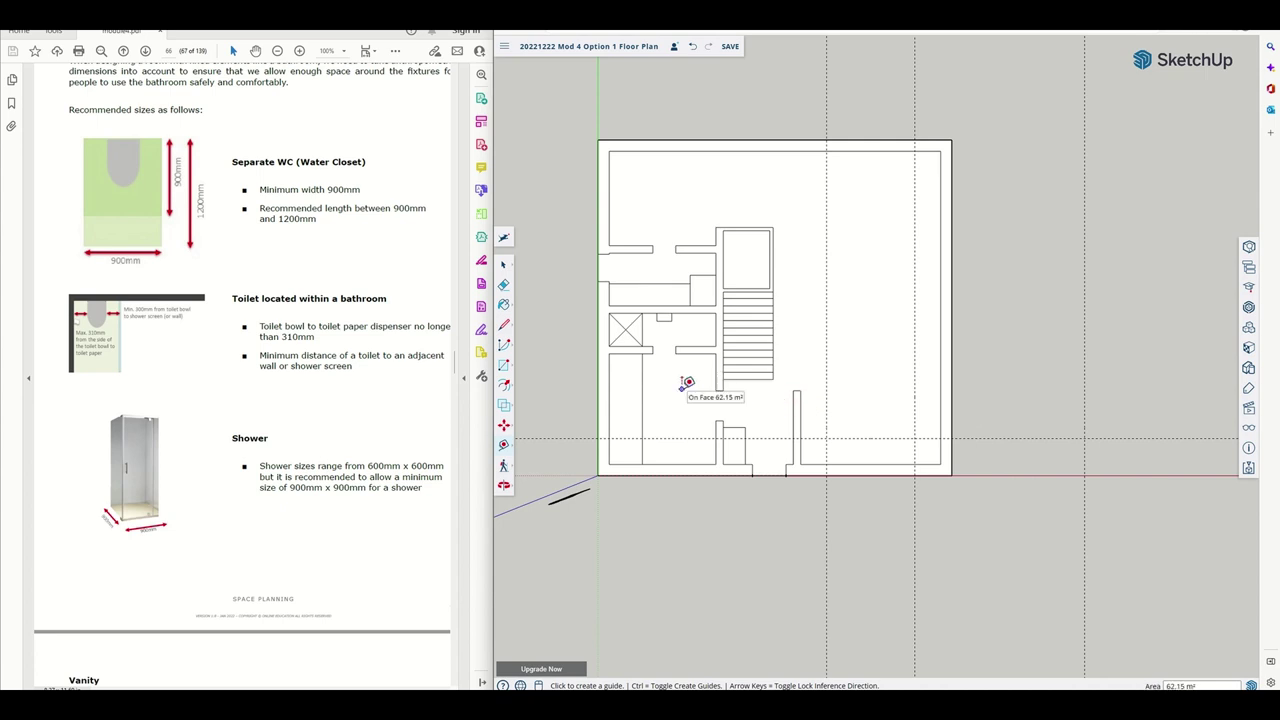
# Trace the U-shaped 700 mm-deep benchtop outline along the guides
pyautogui.click(504, 325)
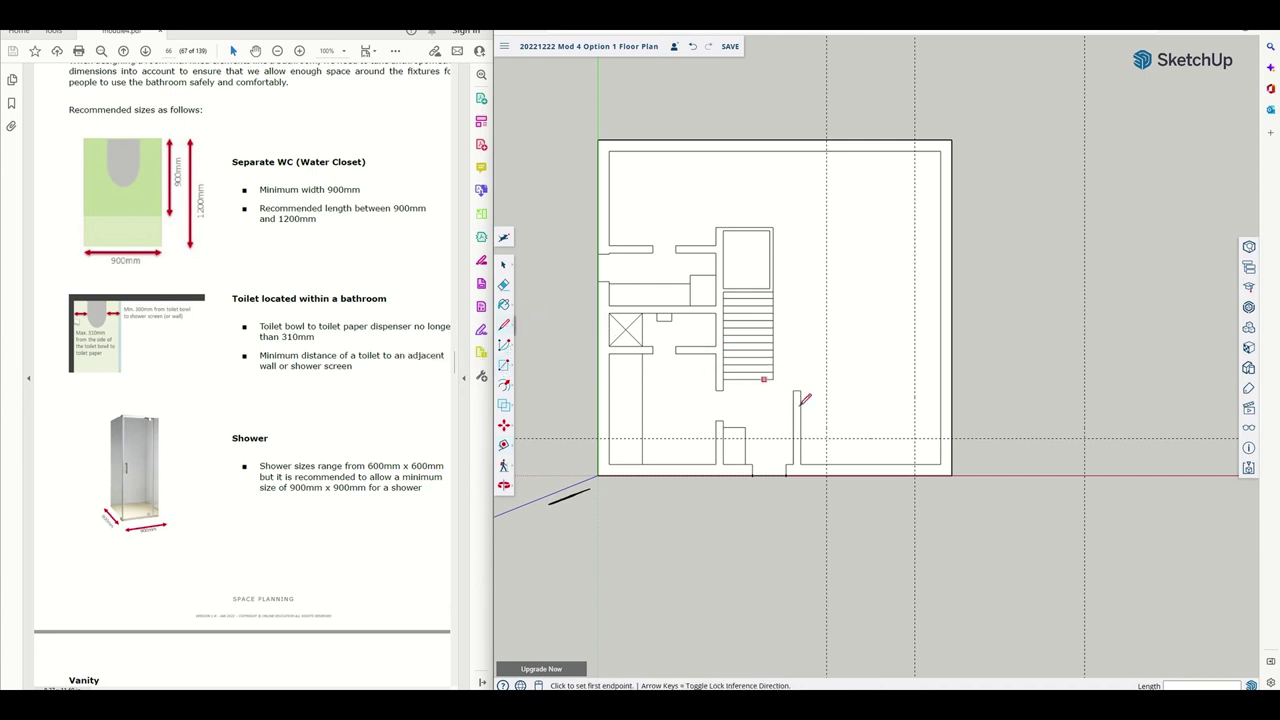
pyautogui.scroll(3, 800, 410)
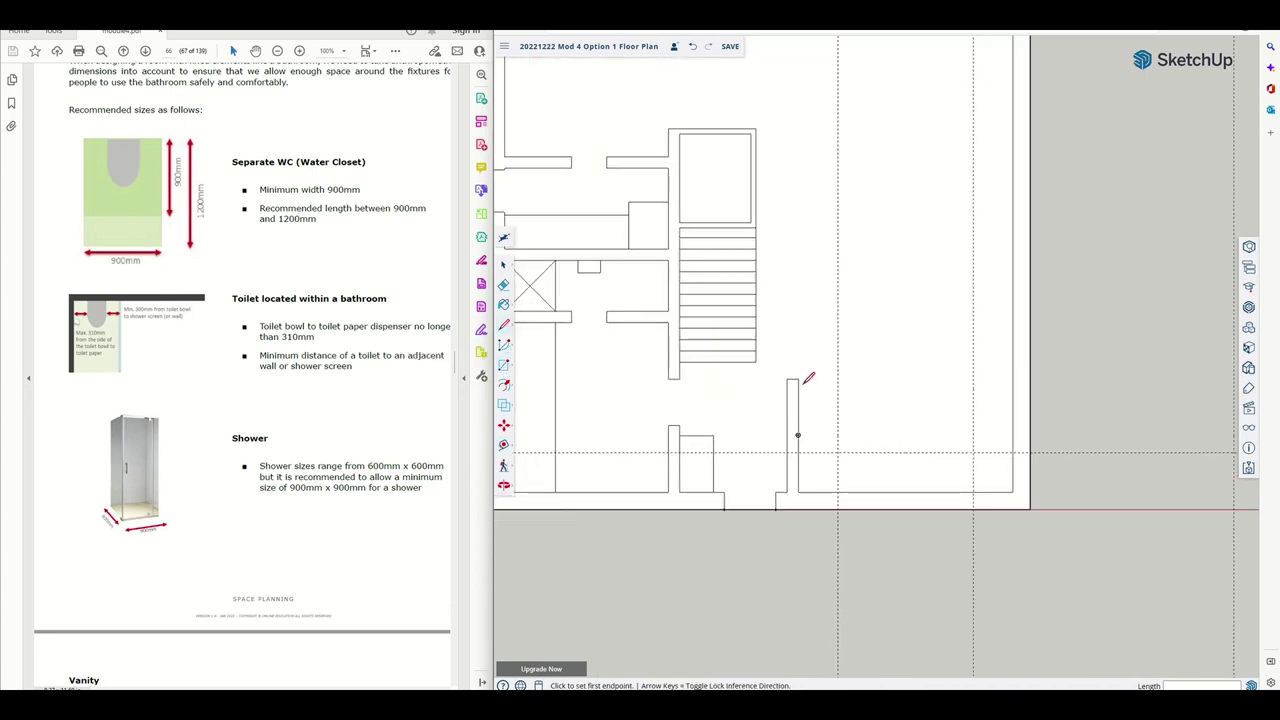
pyautogui.click(798, 379)
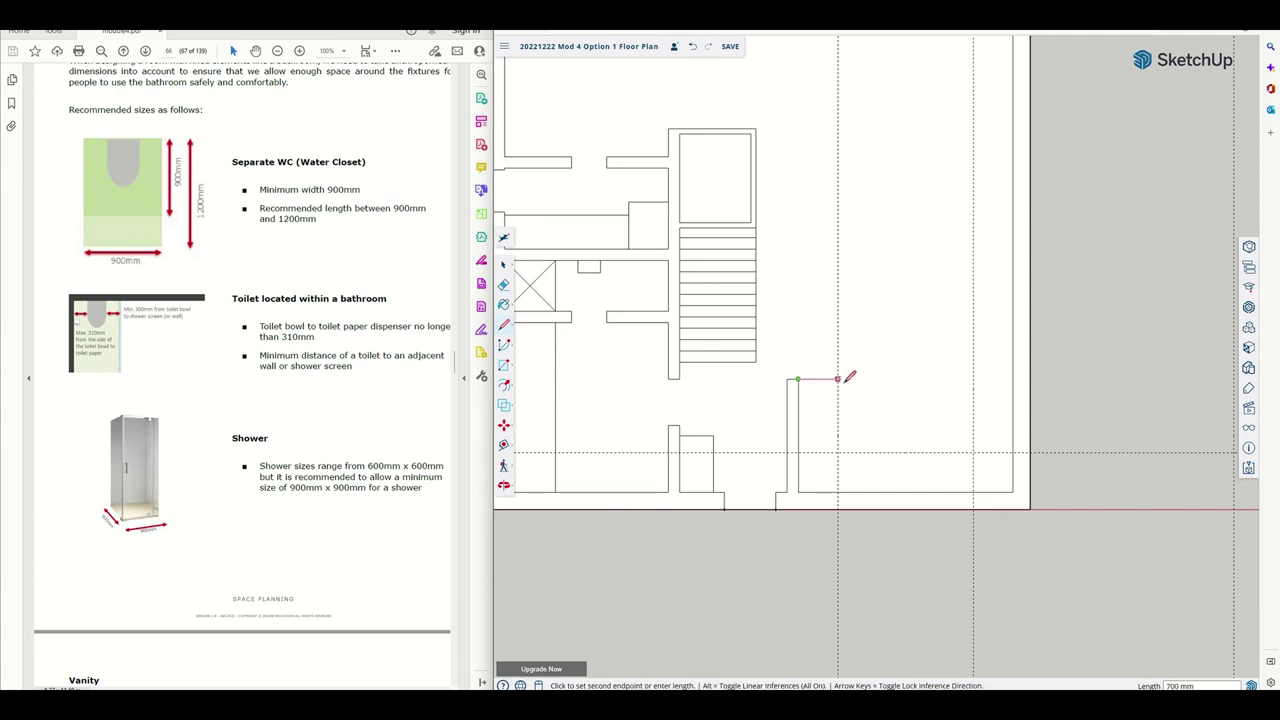
pyautogui.click(838, 379)
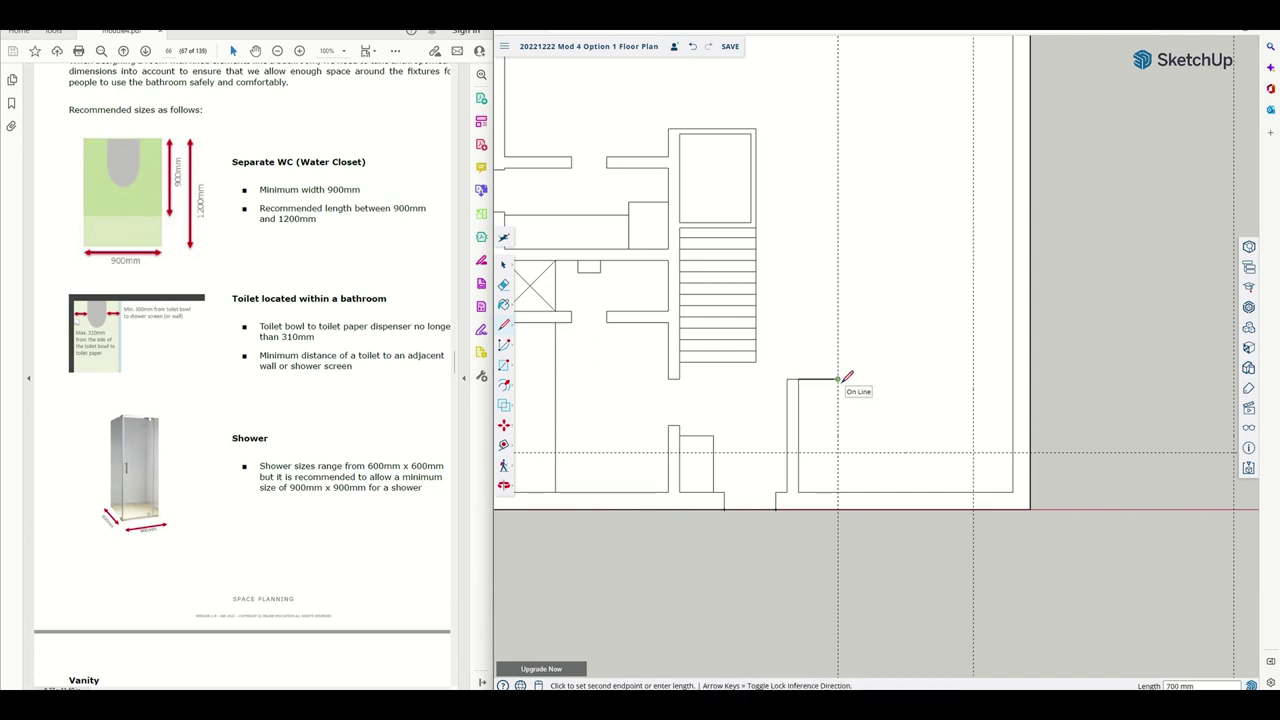
pyautogui.click(838, 452)
pyautogui.click(973, 452)
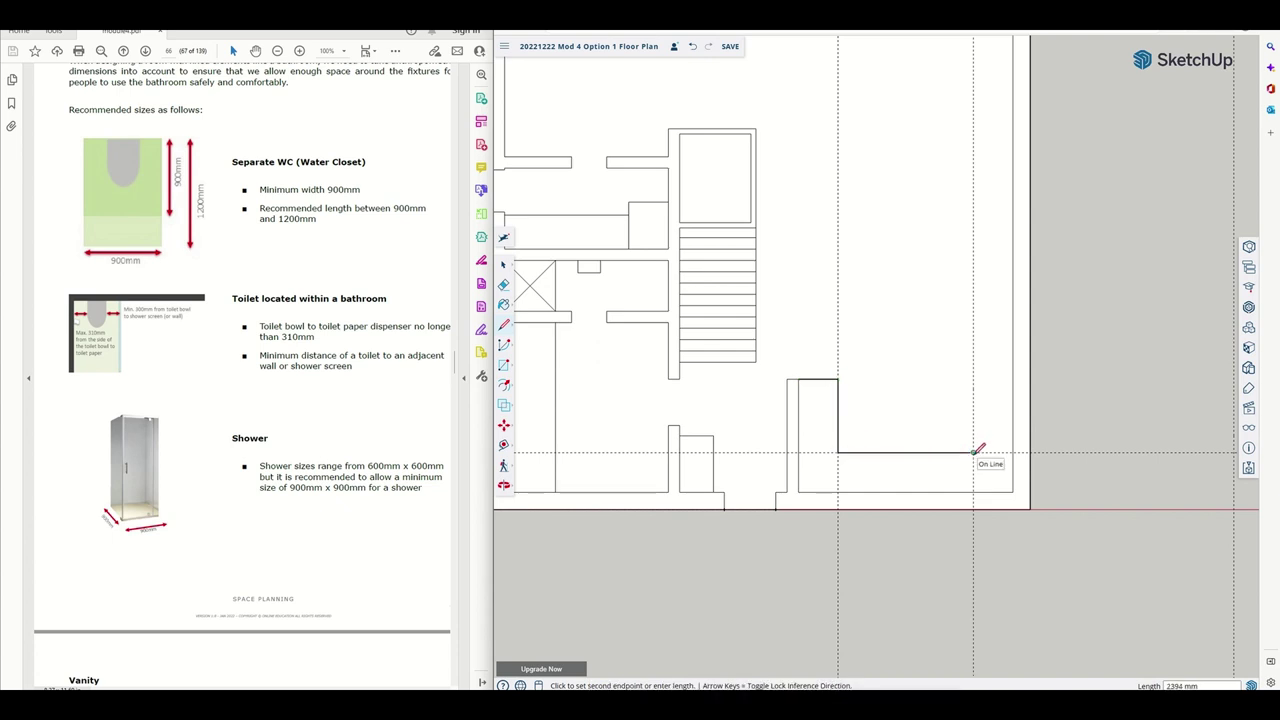
pyautogui.click(973, 379)
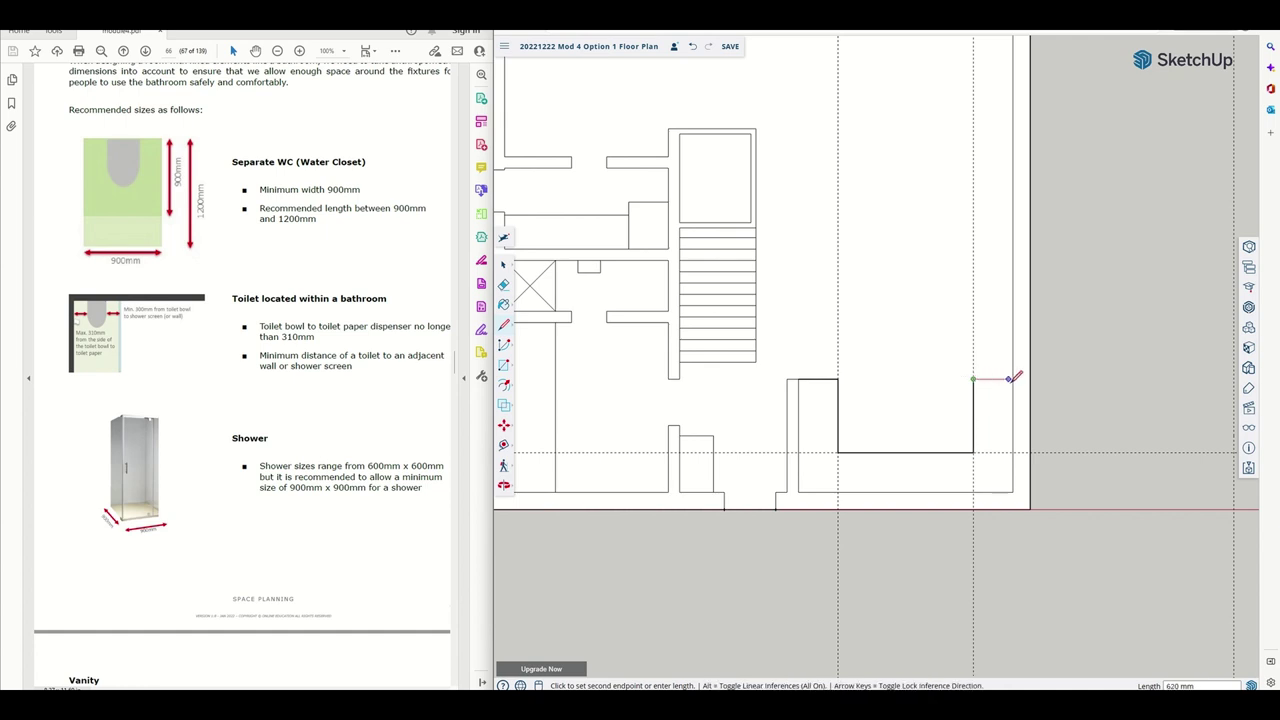
pyautogui.click(1013, 379)
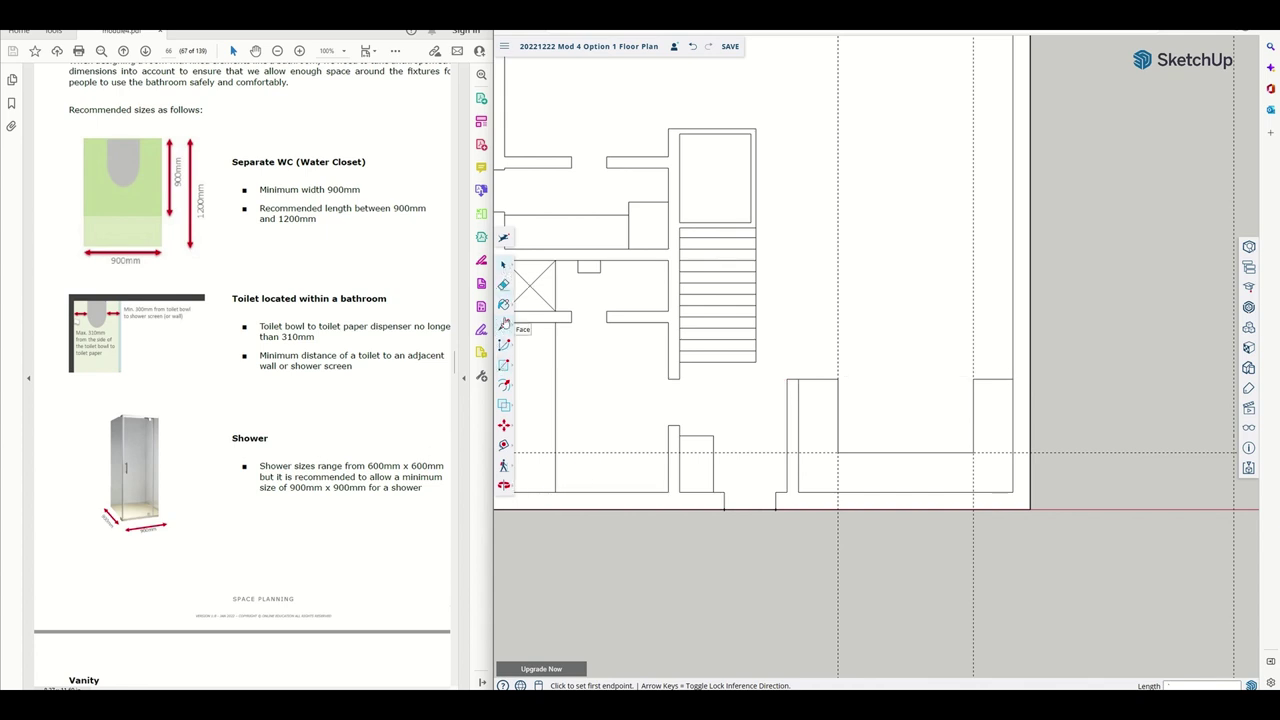
# Erase the two vertical guides and the horizontal construction guide
pyautogui.click(503, 285)
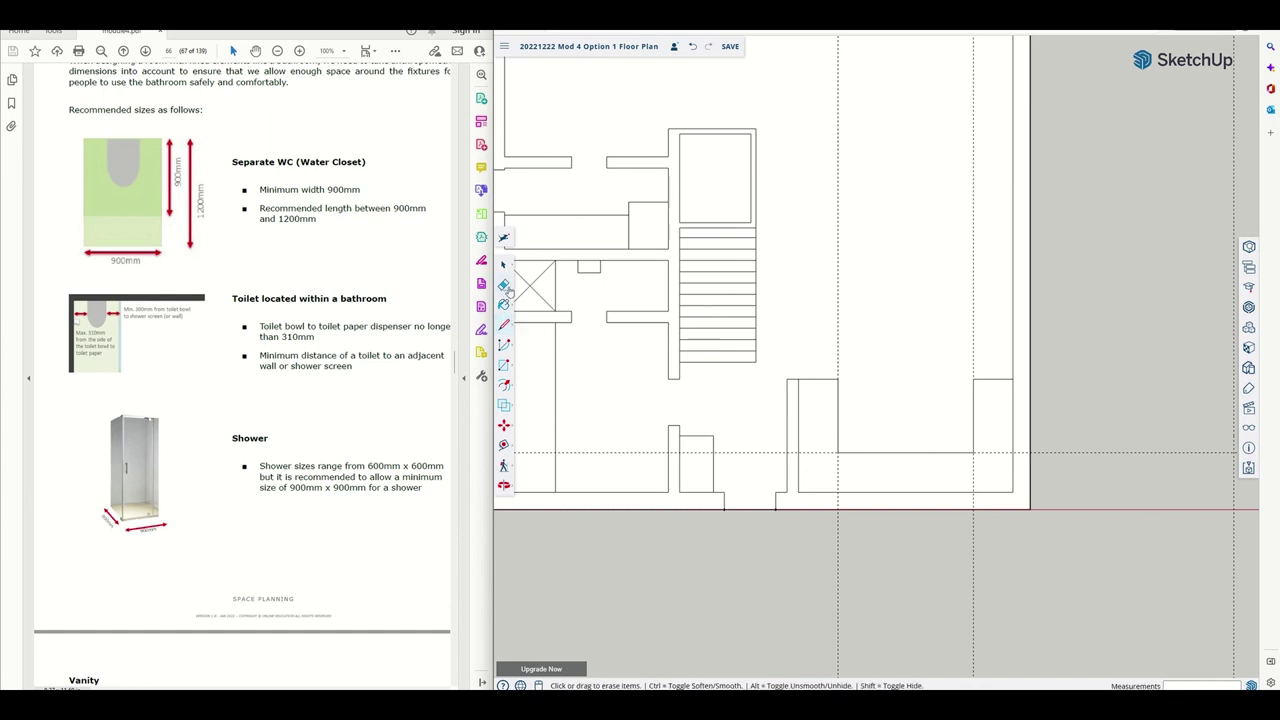
pyautogui.click(838, 330)
pyautogui.click(971, 332)
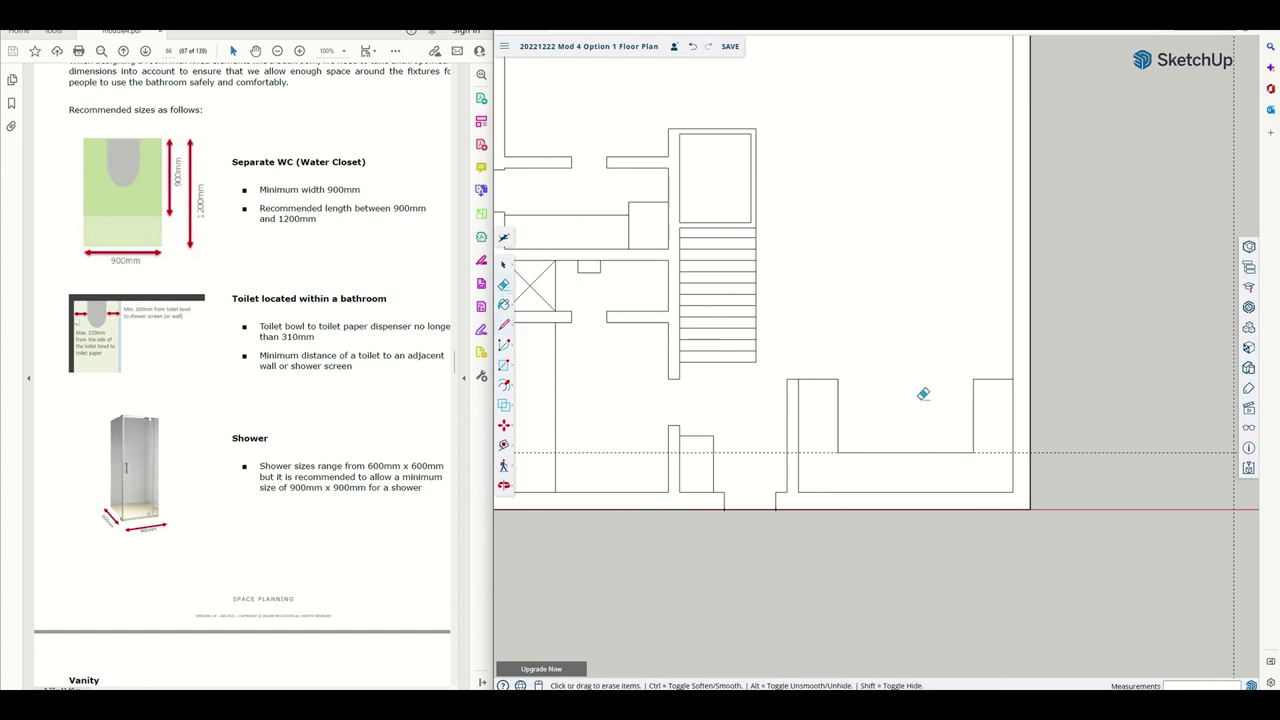
pyautogui.click(756, 452)
# Place a construction guide 600 mm above the bench's inner corner
pyautogui.scroll(-2, 944, 467)
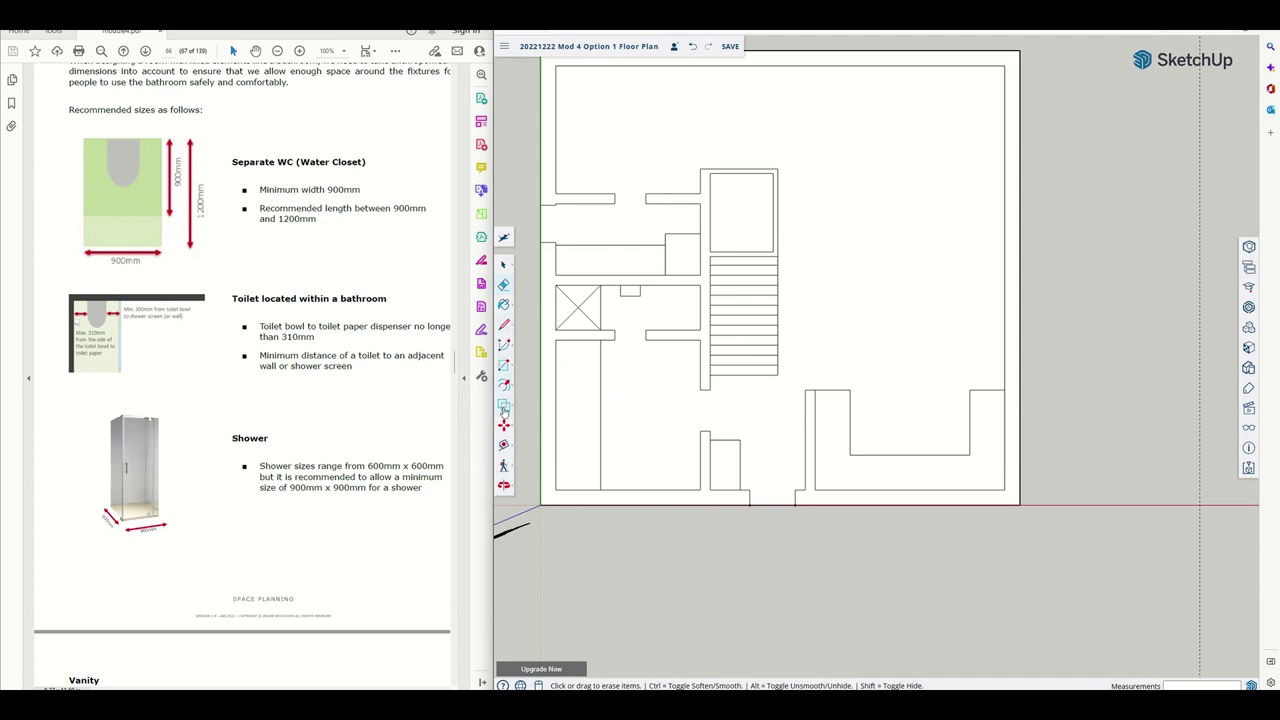
pyautogui.click(503, 446)
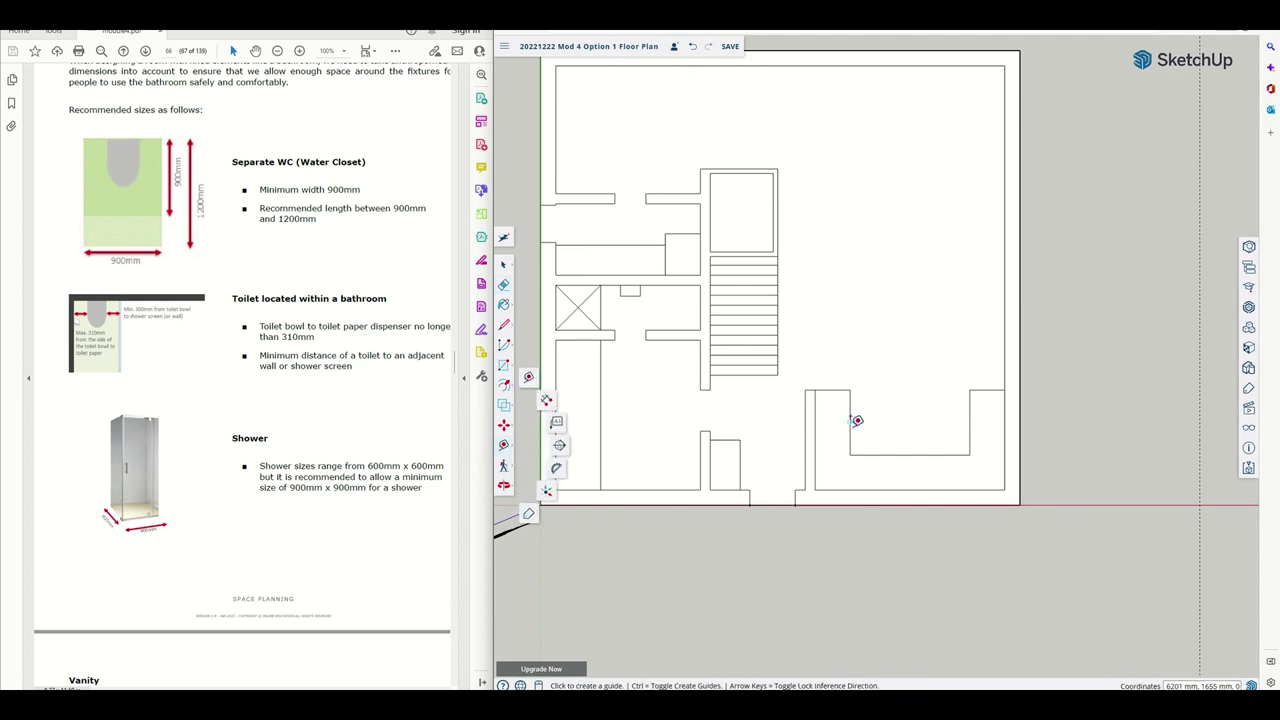
pyautogui.click(850, 422)
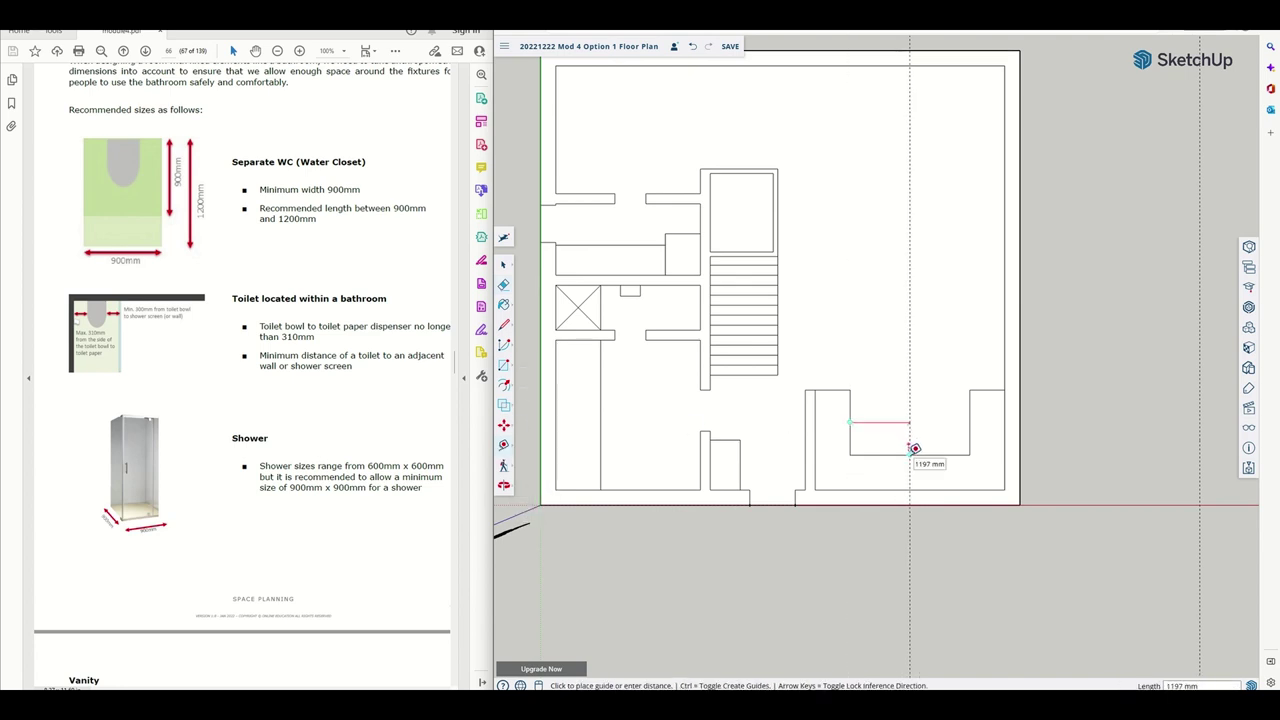
pyautogui.click(913, 448)
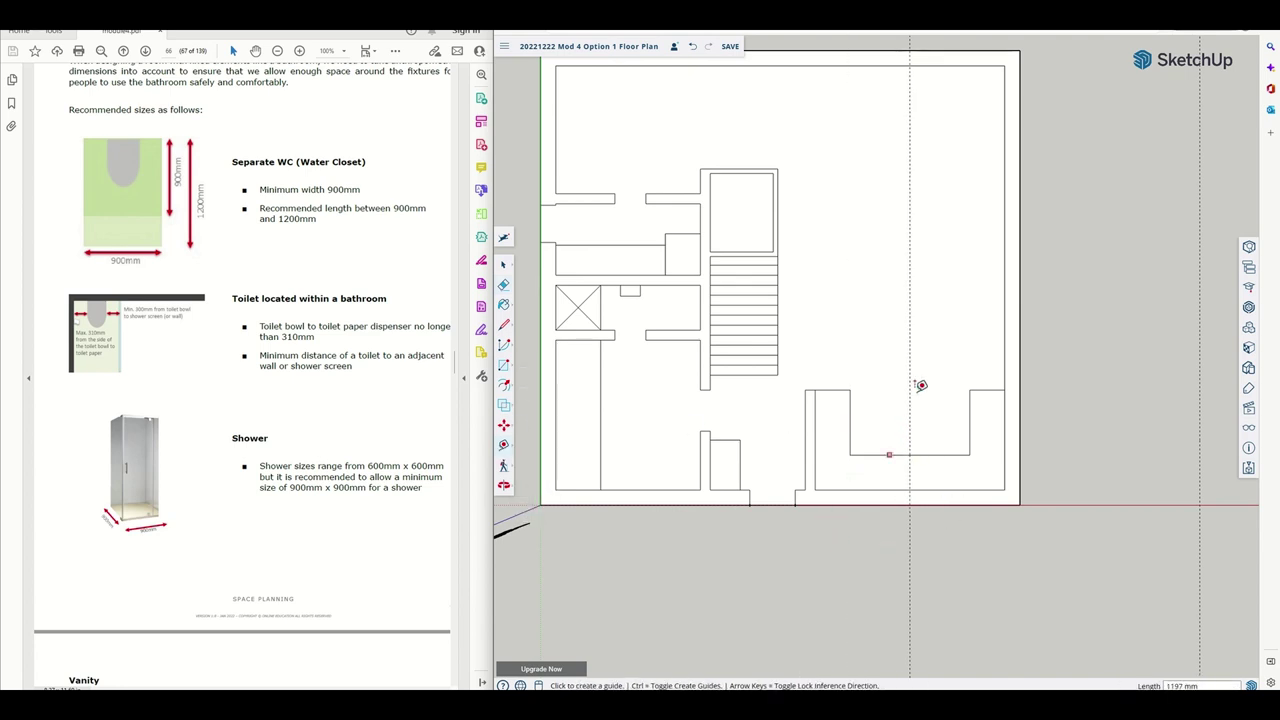
pyautogui.click(850, 390)
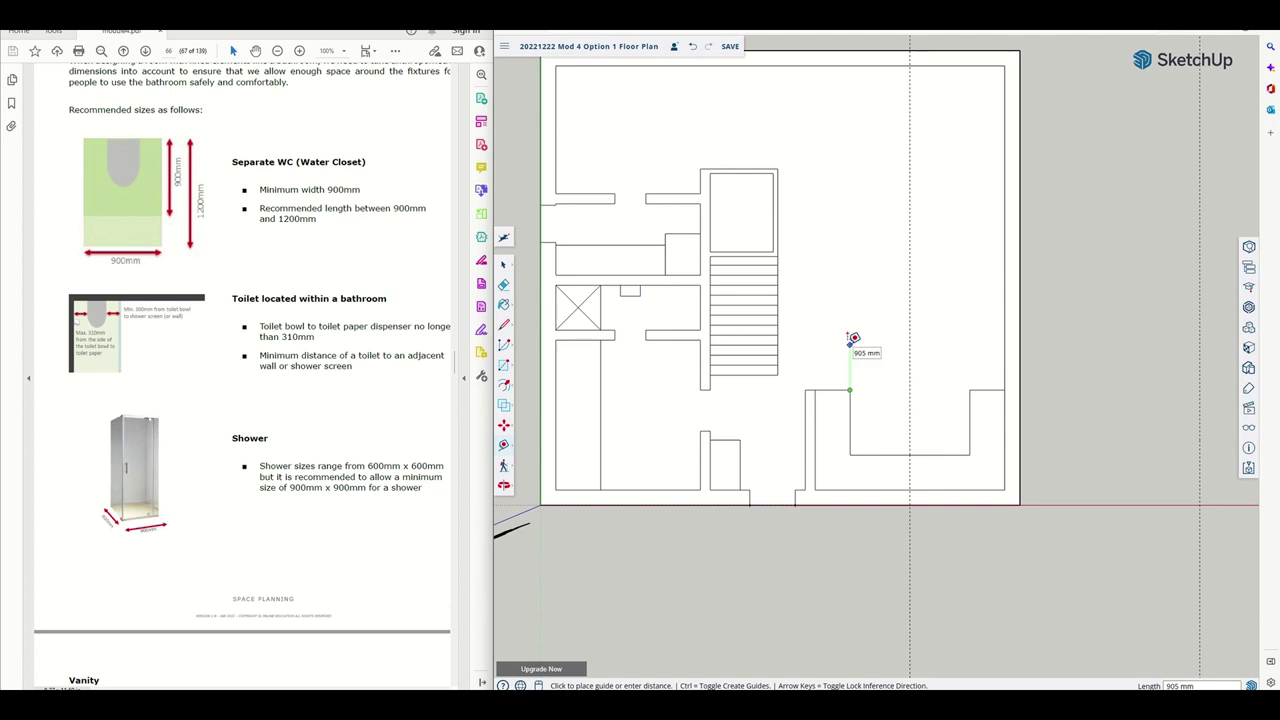
pyautogui.write('00')
pyautogui.press('Return')
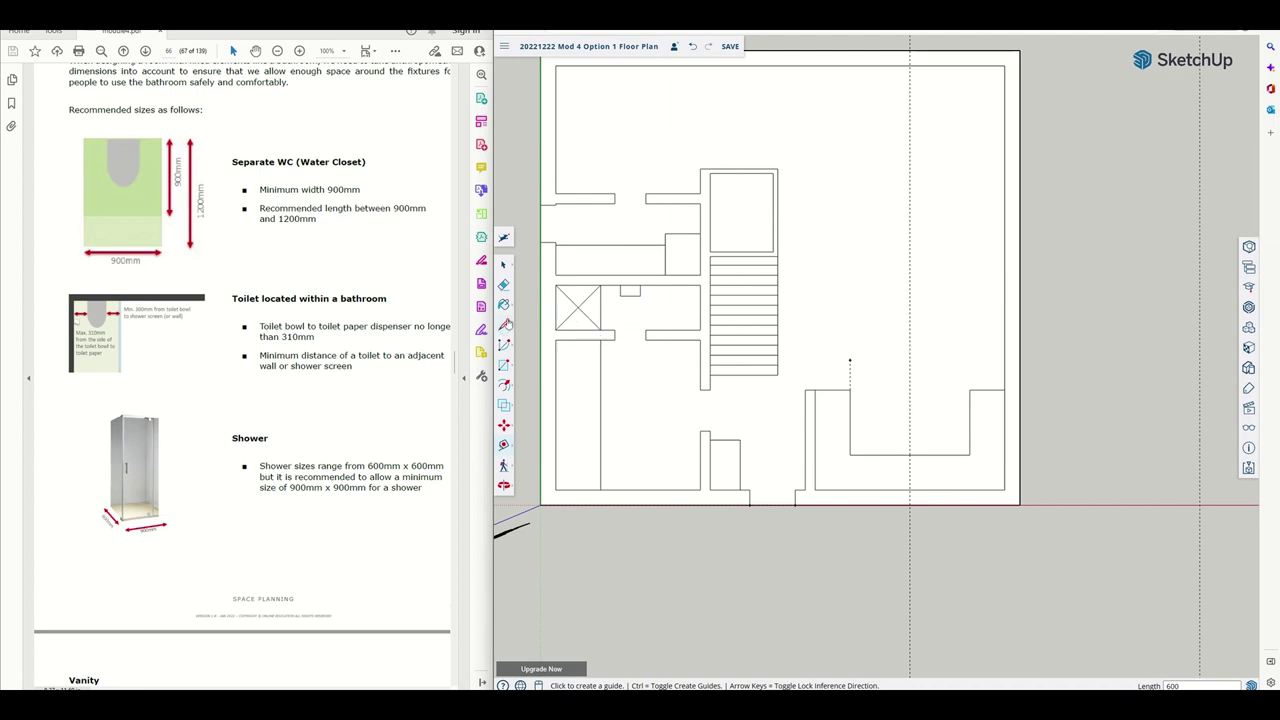
# Draw a 2000 × 900 mm island rectangle from the guide point
pyautogui.click(504, 344)
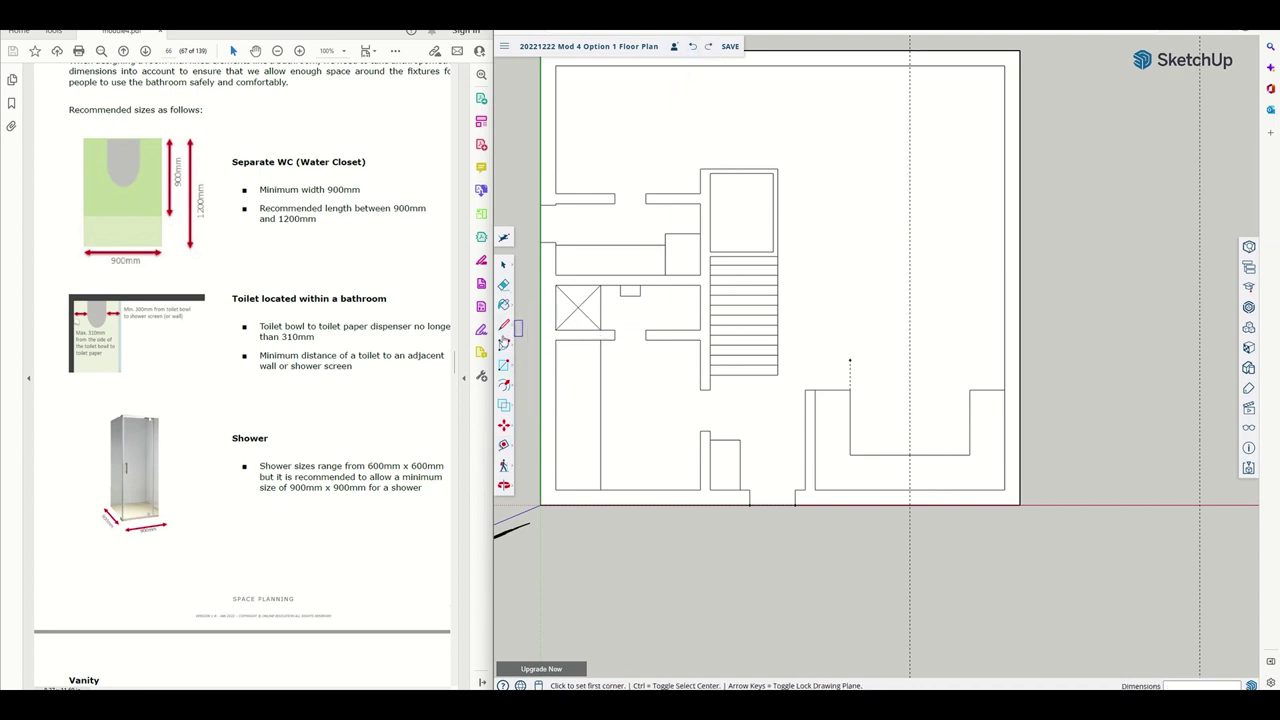
pyautogui.click(850, 360)
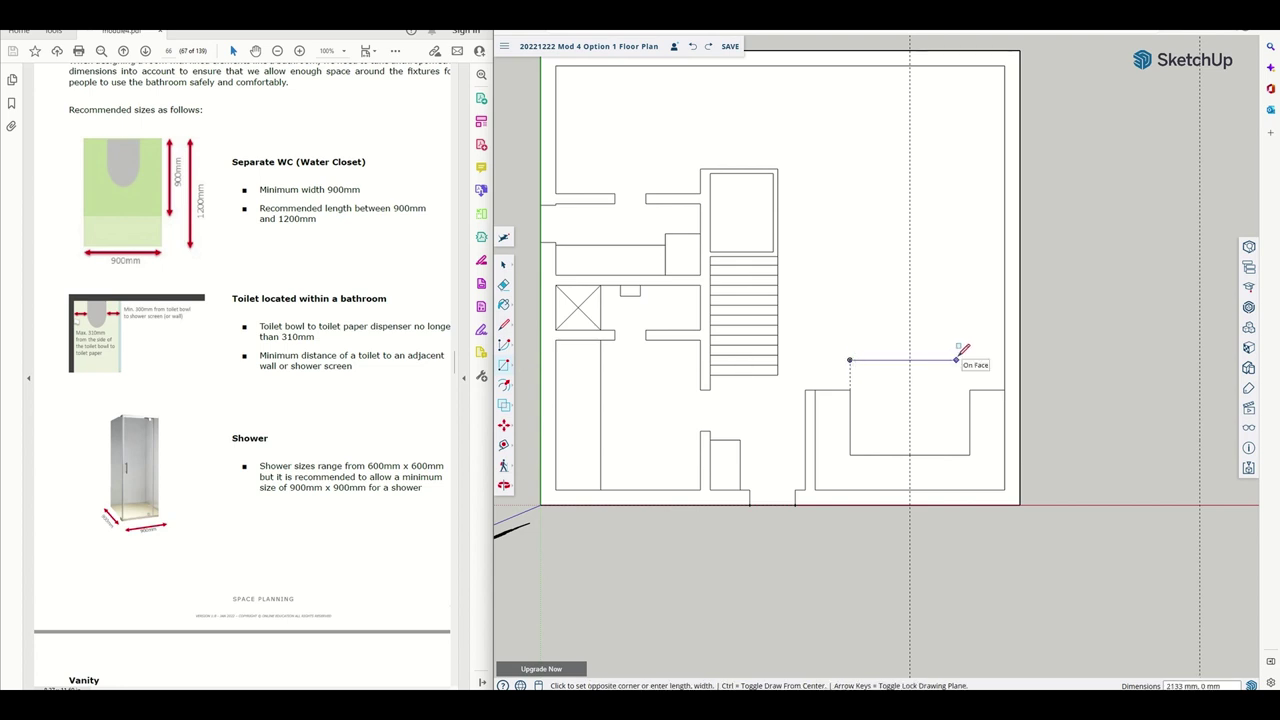
pyautogui.write('2000, 900')
pyautogui.press('Return')
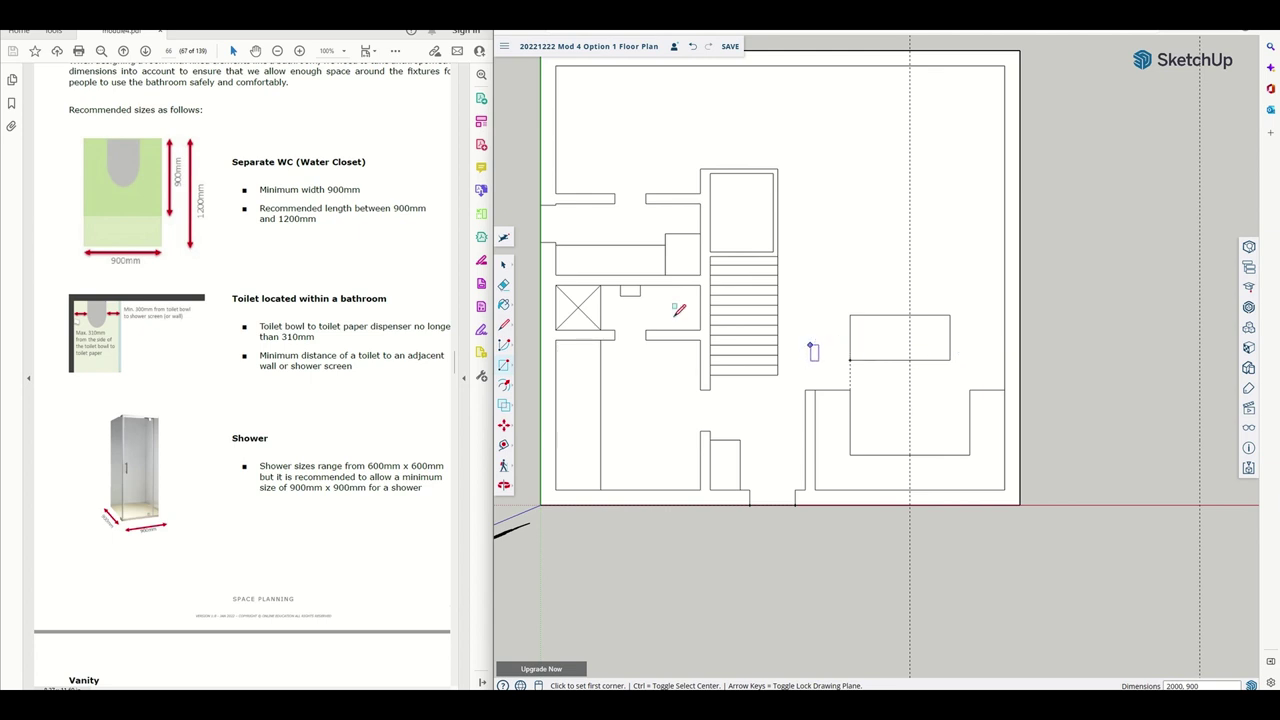
# Shift the island rectangle about 197 mm to the right
pyautogui.click(503, 265)
pyautogui.moveTo(842, 310); pyautogui.dragTo(962, 375)
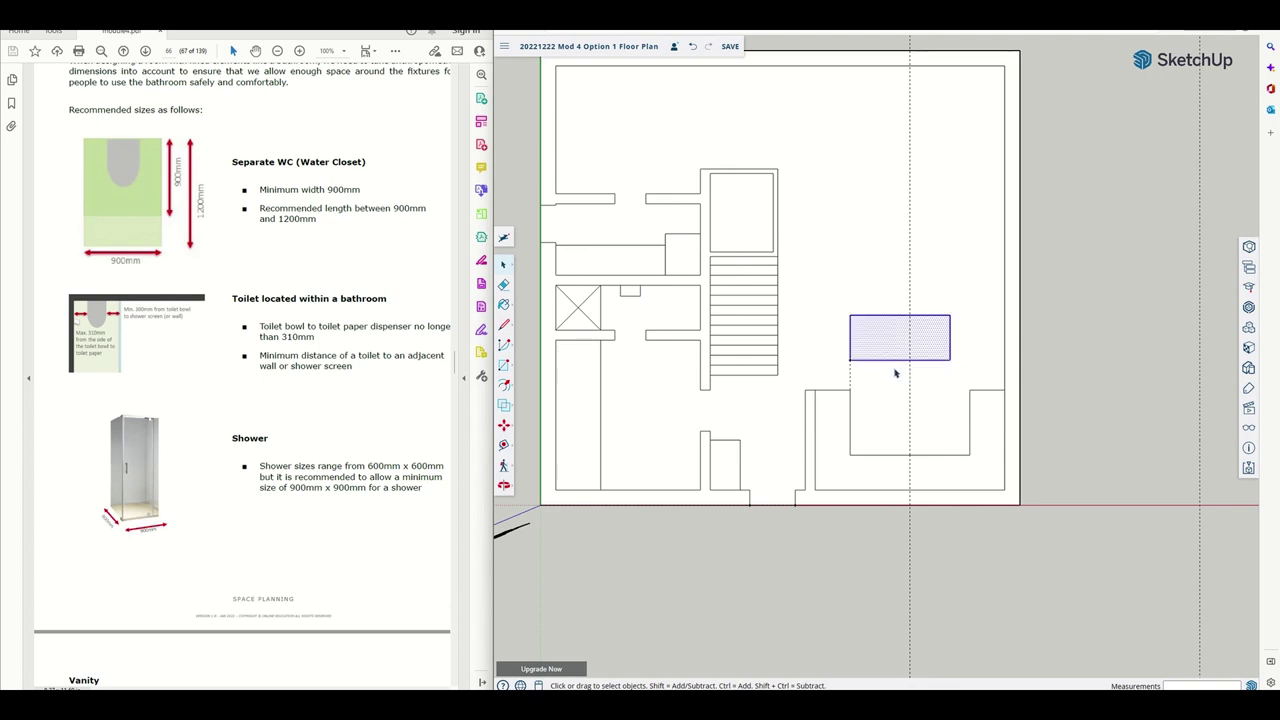
pyautogui.press('m')
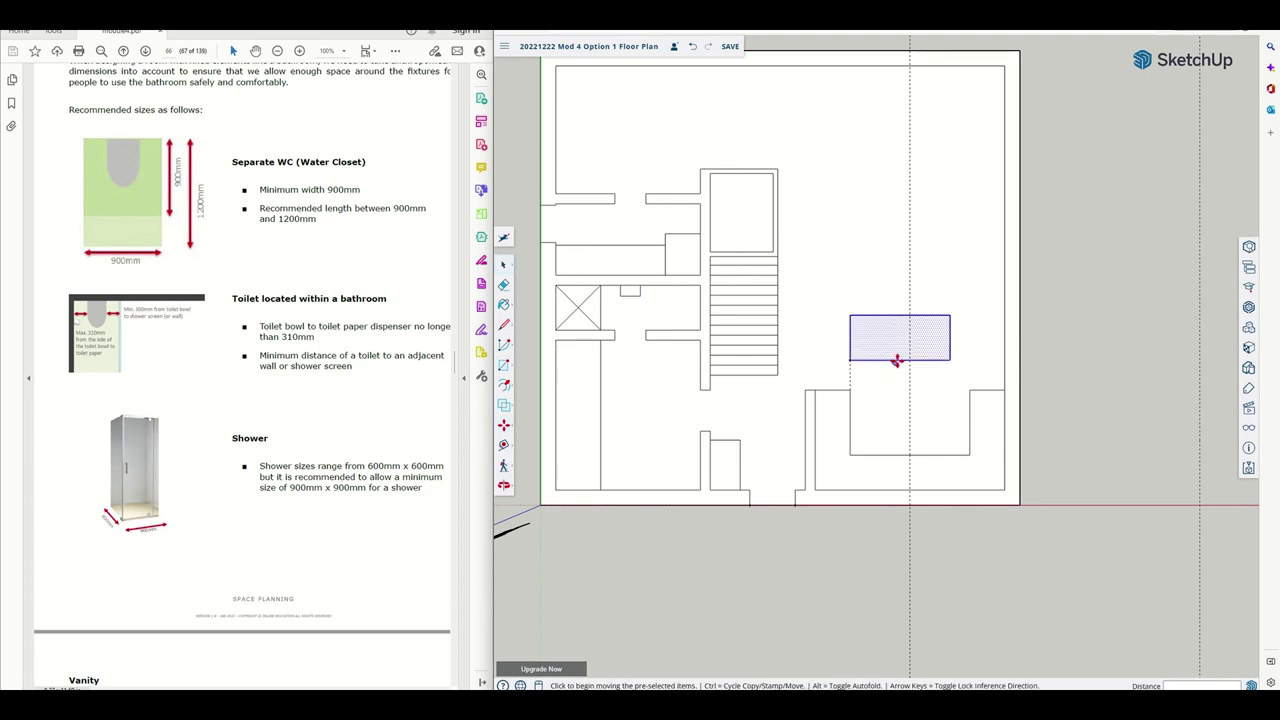
pyautogui.click(900, 359)
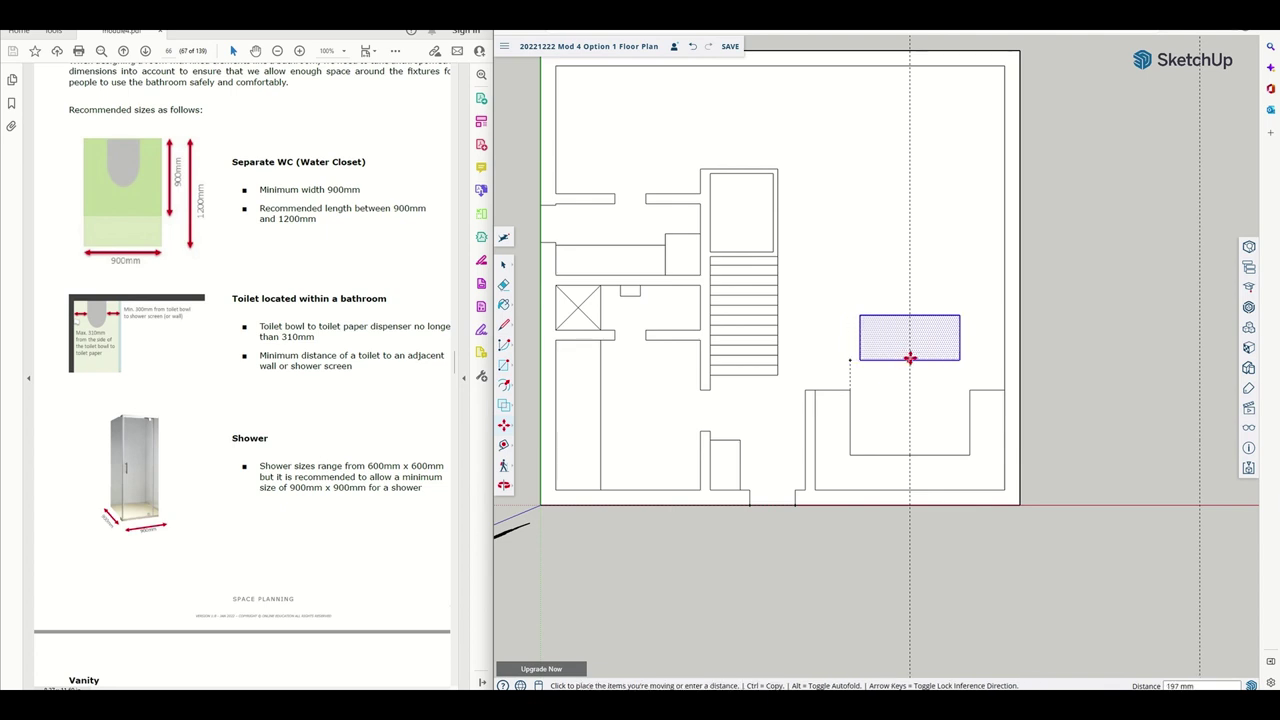
pyautogui.click(910, 359)
pyautogui.press('Escape')
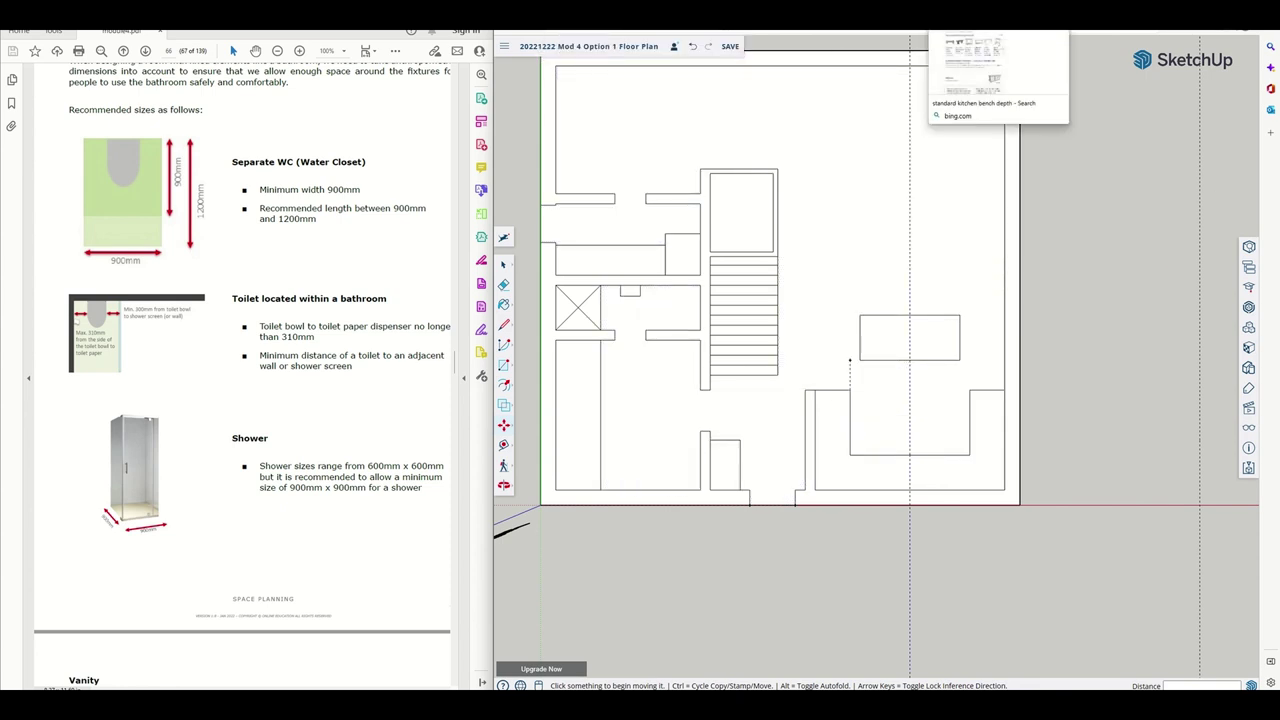
# Search Bing for standard kitchen island spacing and read the 36-inch minimum aisle
pyautogui.click(985, 18)
pyautogui.moveTo(646, 57); pyautogui.dragTo(698, 55)
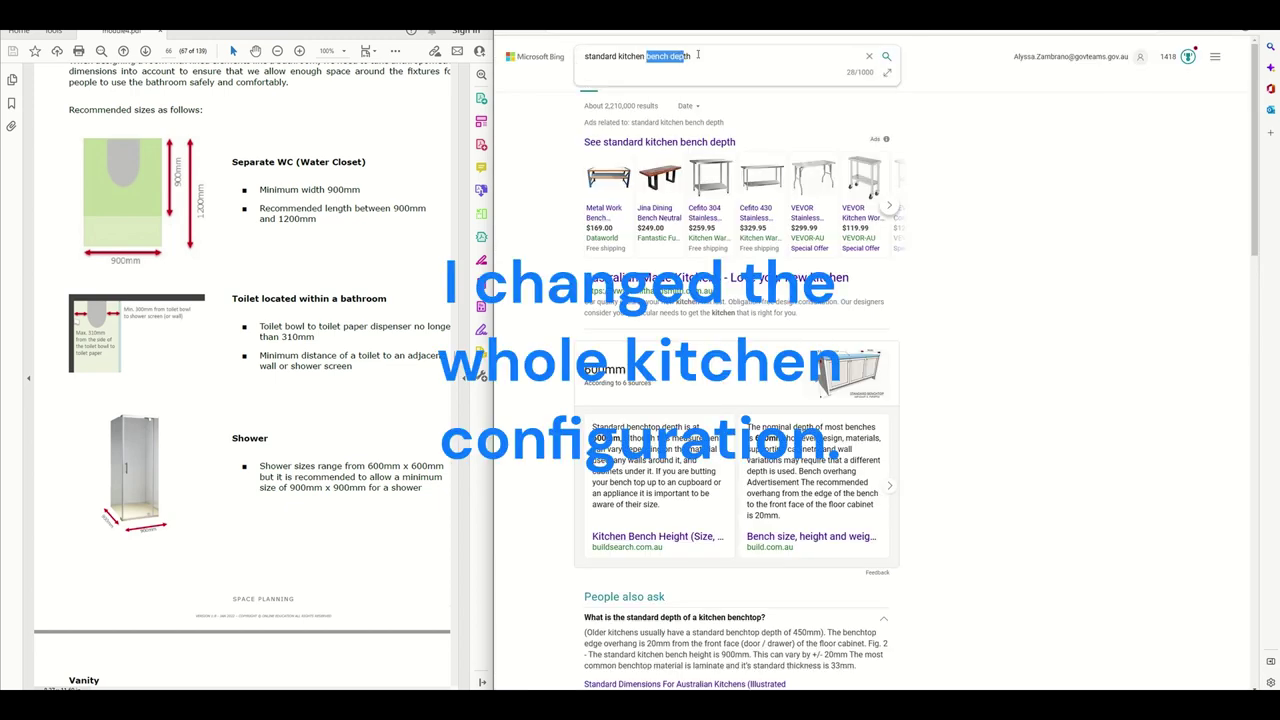
pyautogui.write('island')
pyautogui.press('Return')
pyautogui.scroll(-10, 685, 337)
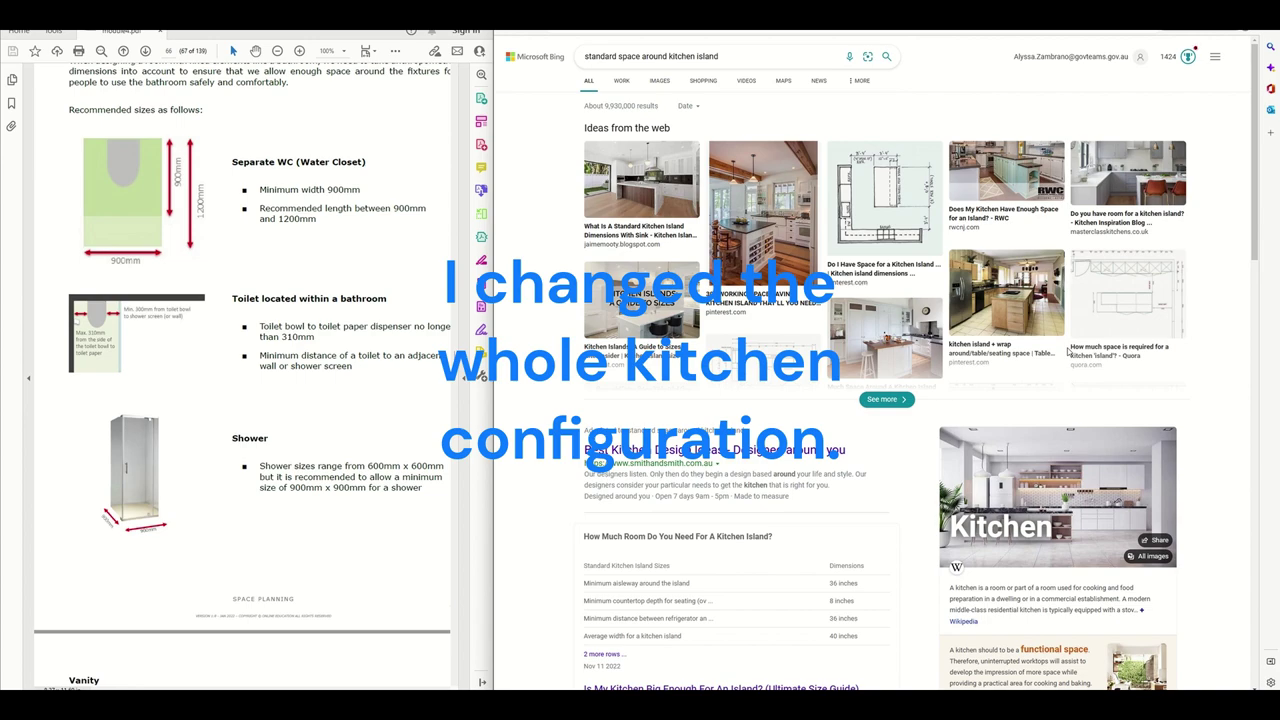
pyautogui.scroll(-3, 1068, 351)
pyautogui.scroll(2, 540, 530)
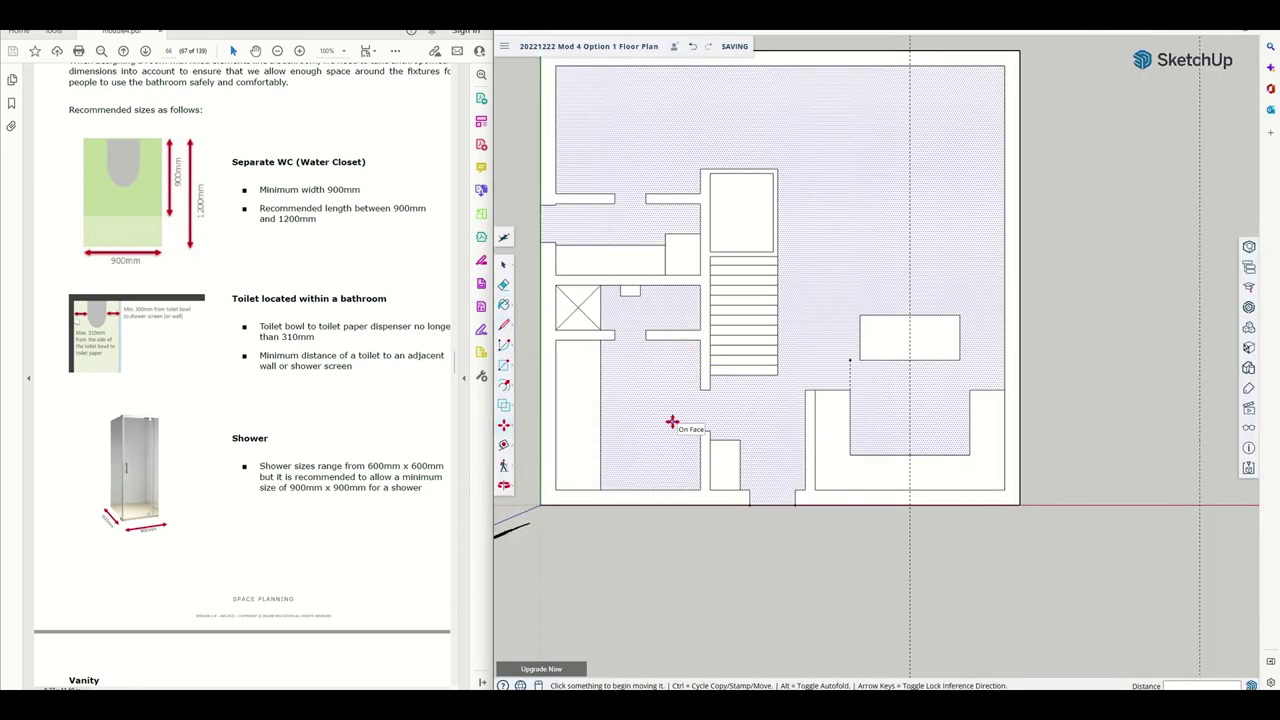
# Reposition the island 450 mm along, then move it further down
pyautogui.press('space')
pyautogui.press('m')
pyautogui.click(957, 360)
pyautogui.write('0')
pyautogui.press('Return')
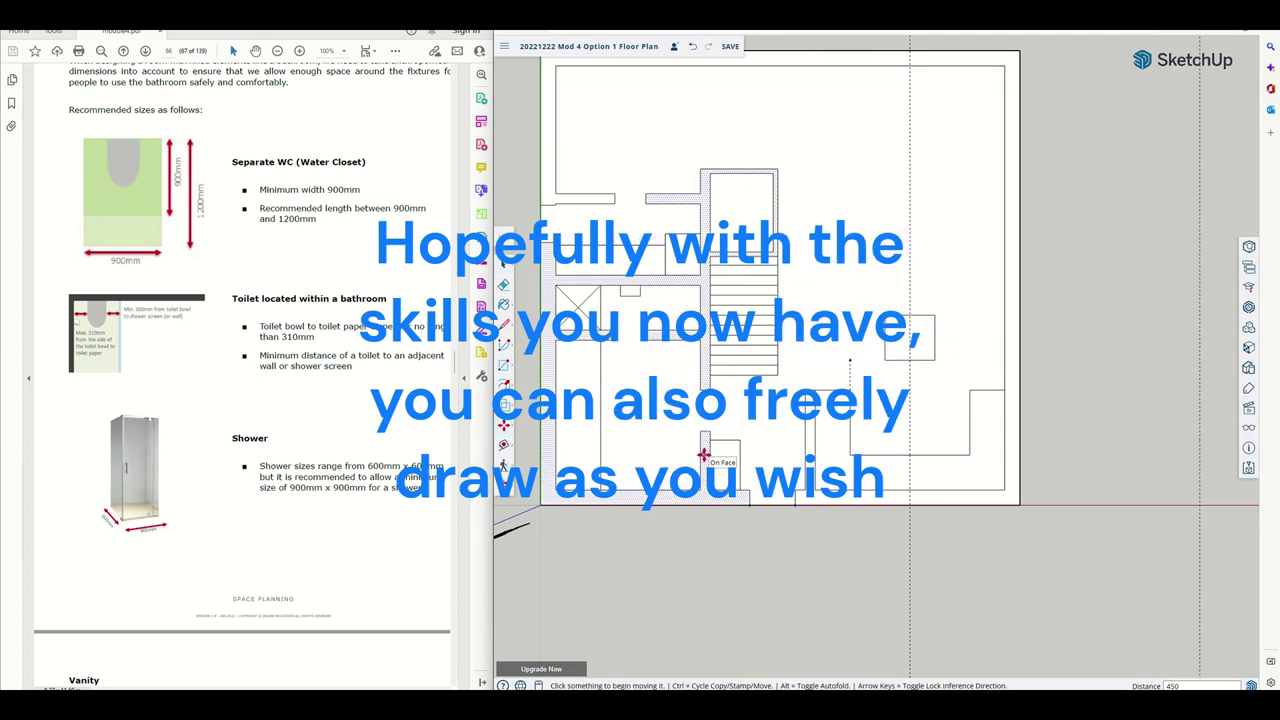
pyautogui.click(503, 260)
pyautogui.click(908, 352)
pyautogui.press('m')
pyautogui.click(935, 360)
pyautogui.click(935, 405)
# Set two guides 900 apart, fit the island between them, then remove the guides
pyautogui.press('t')
pyautogui.click(969, 422)
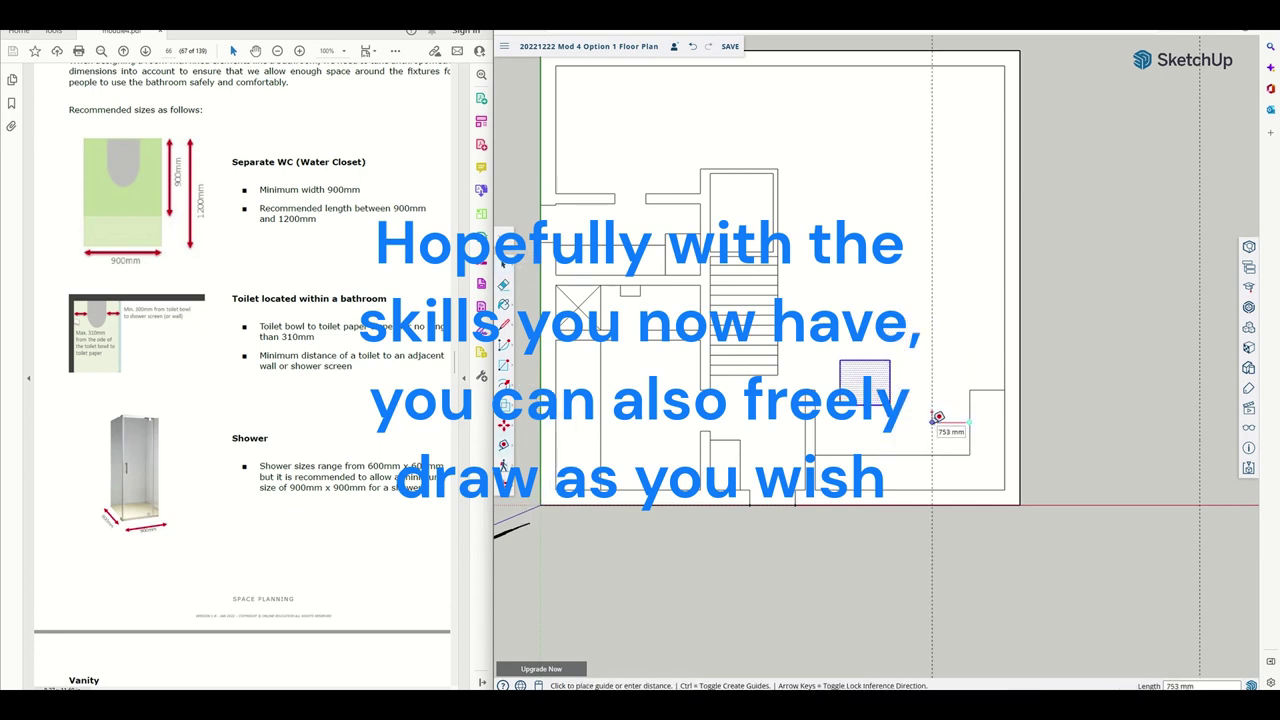
pyautogui.click(860, 407)
pyautogui.press('m')
pyautogui.click(843, 407)
pyautogui.click(861, 405)
pyautogui.press('space')
pyautogui.click(924, 406)
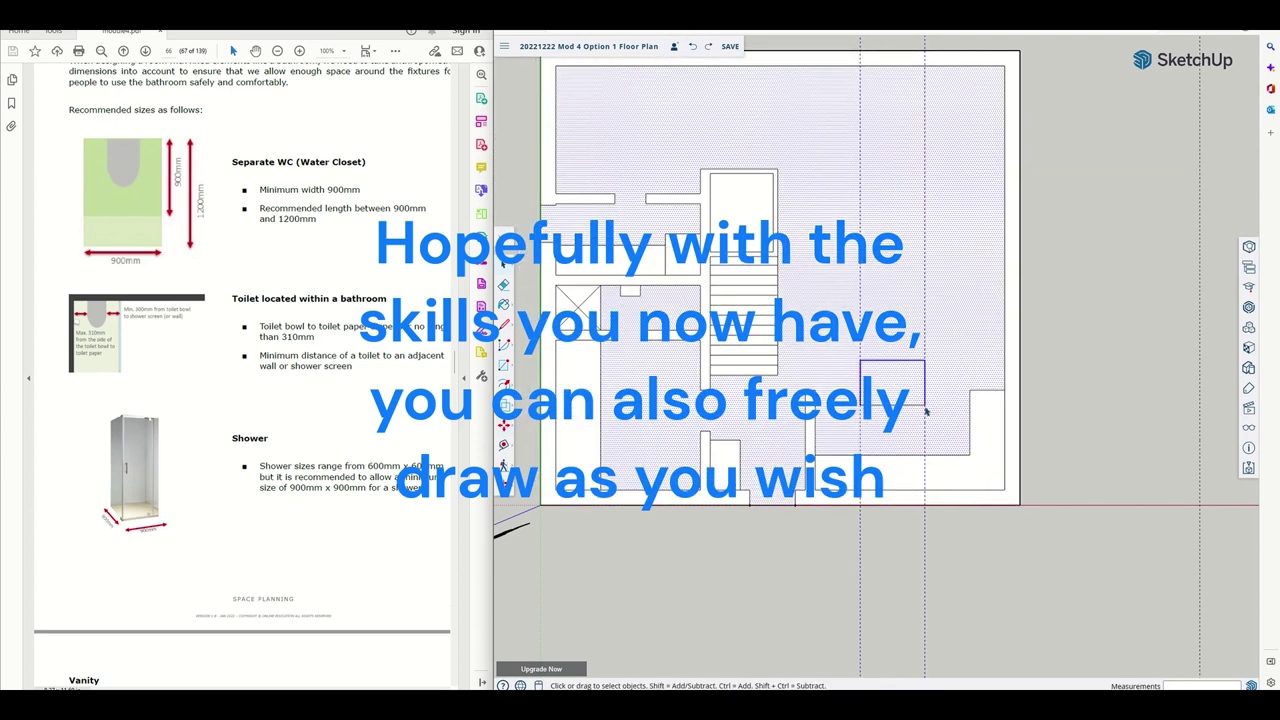
pyautogui.press('m')
pyautogui.press('e')
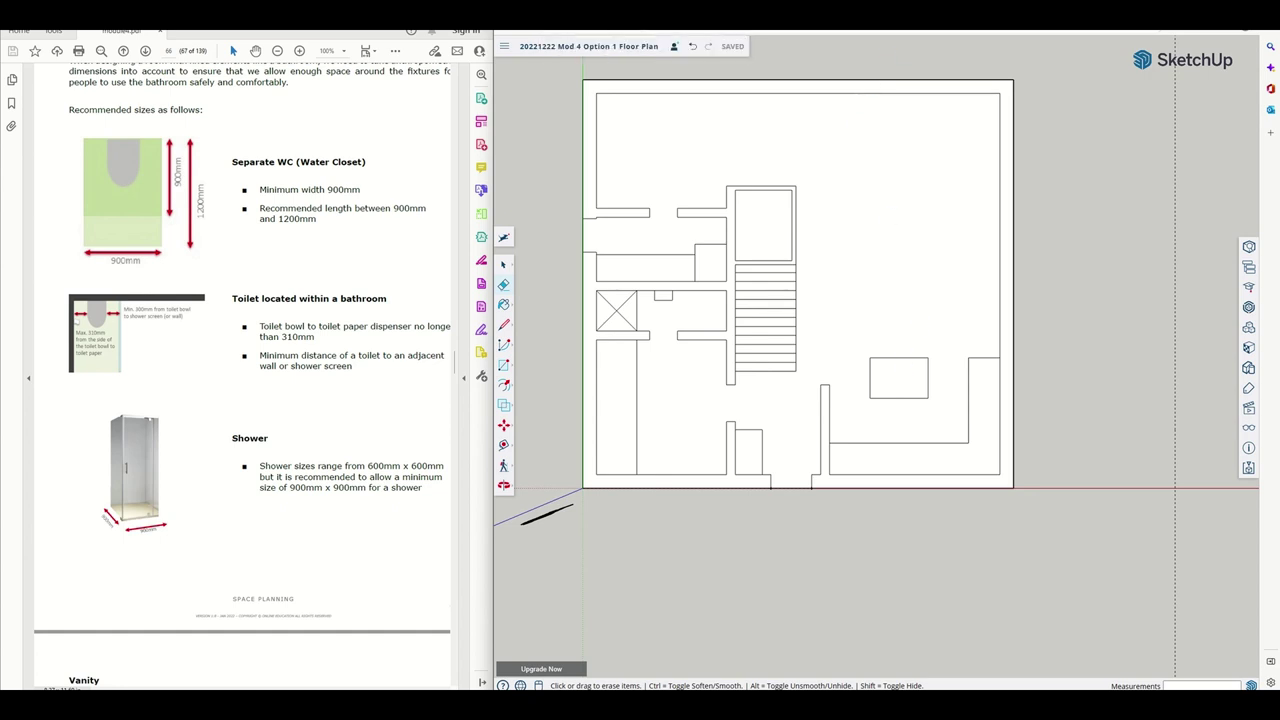
pyautogui.moveTo(640, 32)
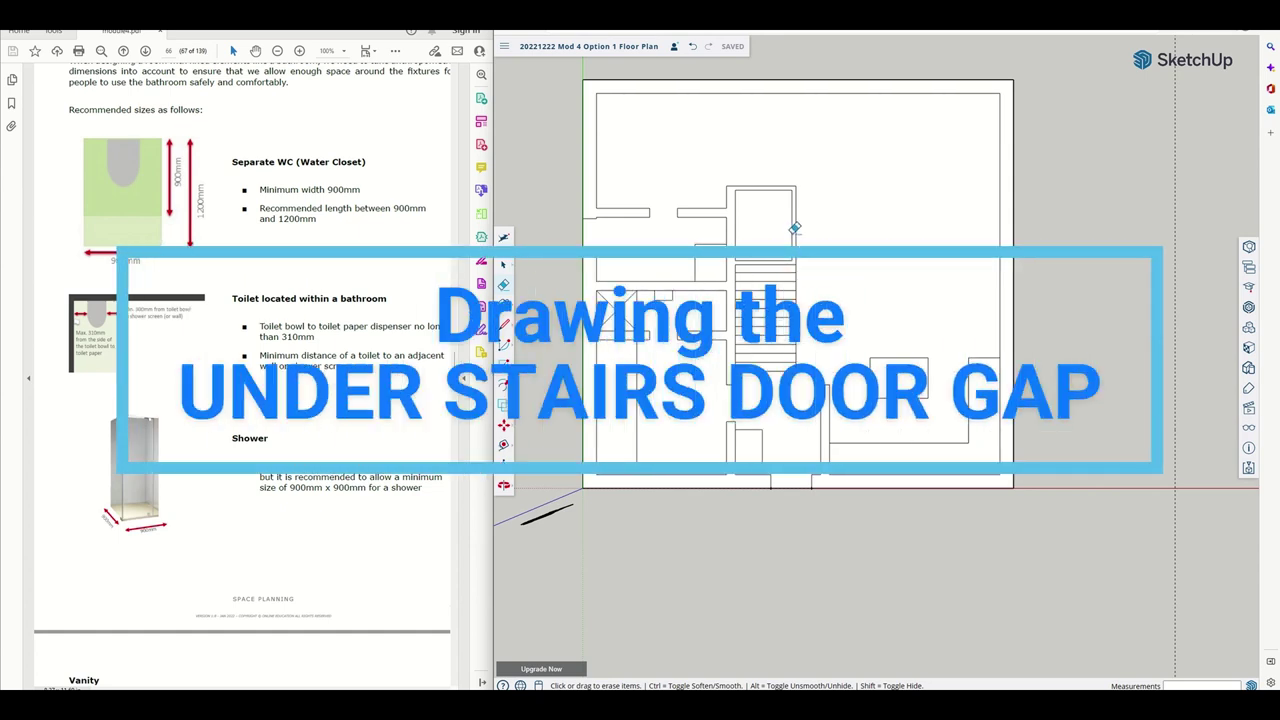
# Draw a 310 mm line on the stair-room wall for the door gap
pyautogui.press('l')
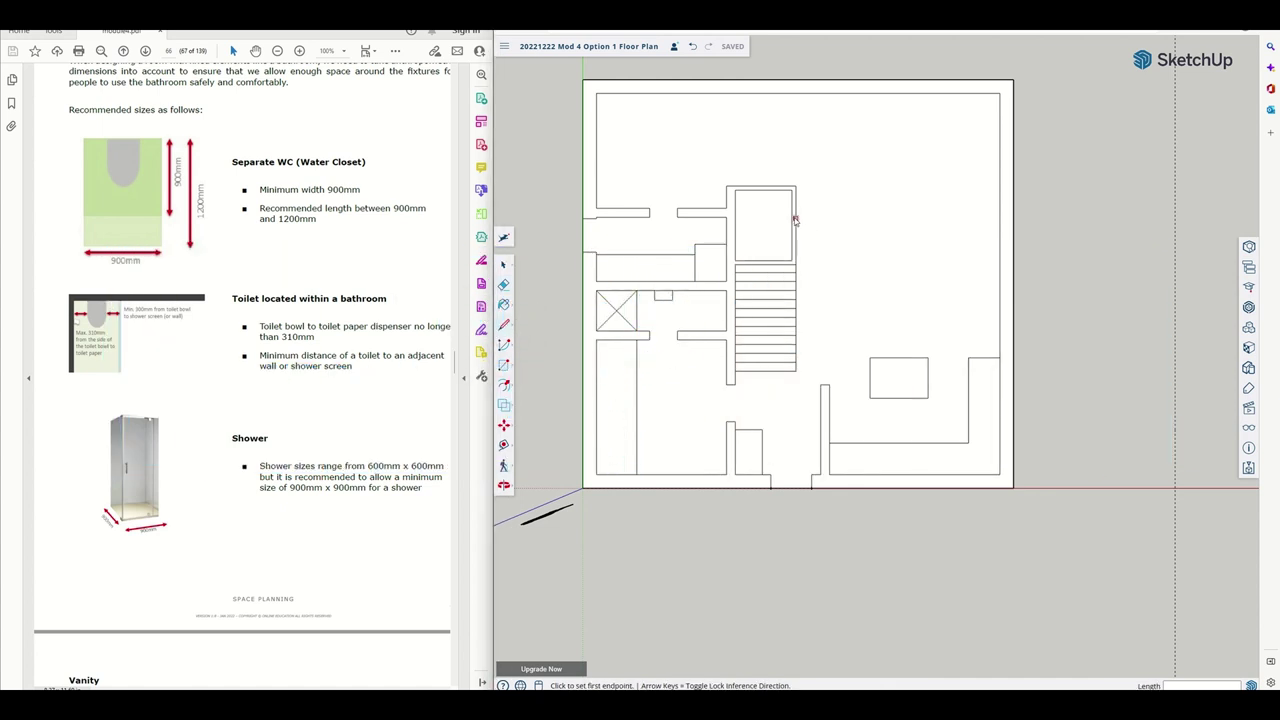
pyautogui.press('t')
pyautogui.click(773, 194)
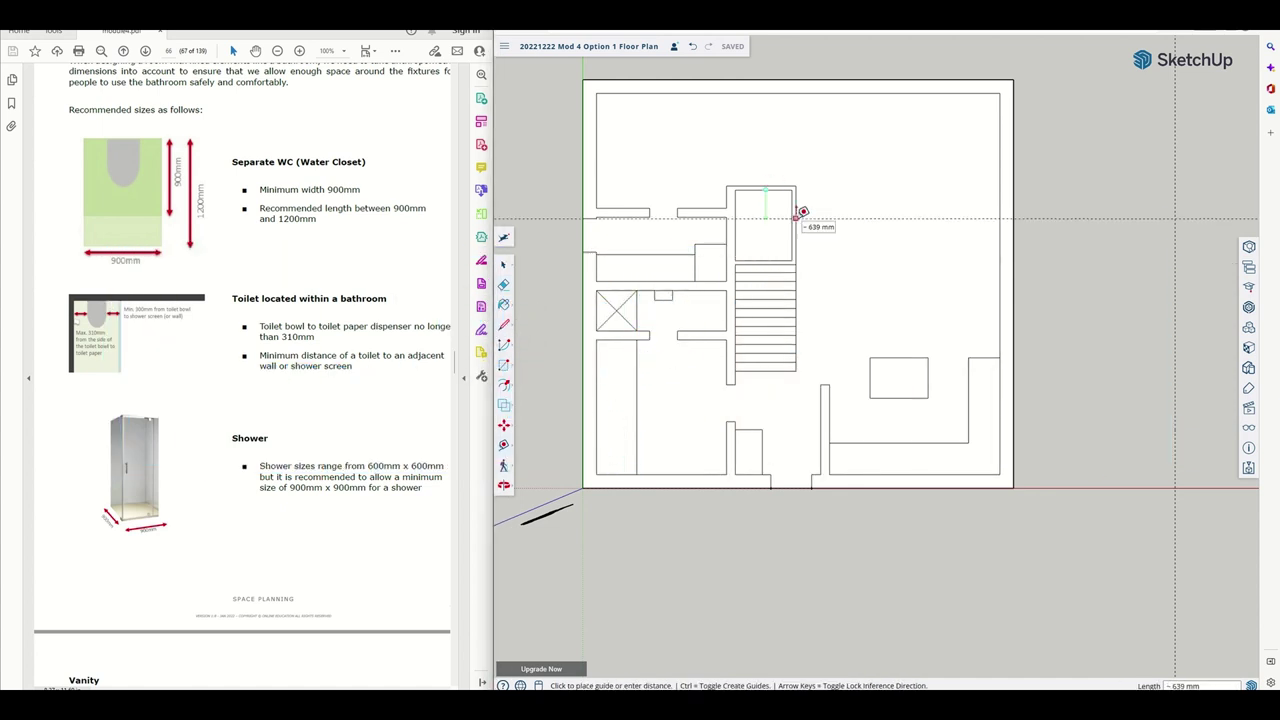
pyautogui.click(503, 326)
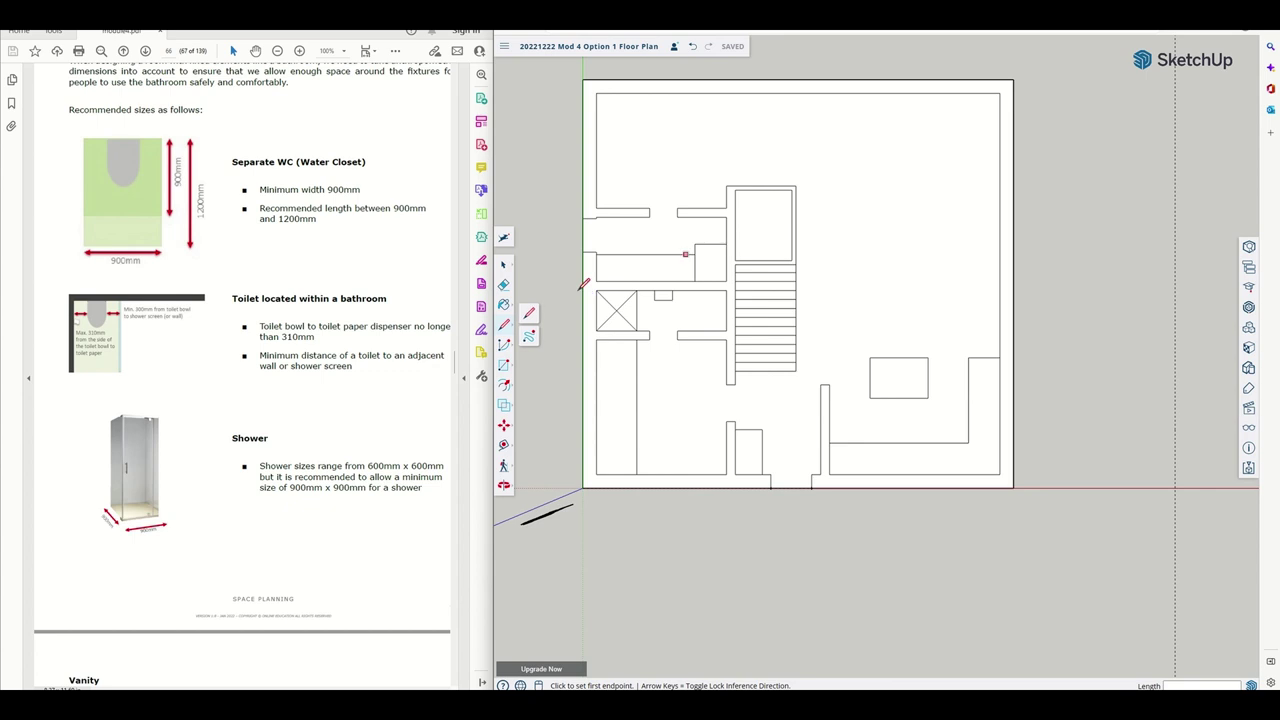
pyautogui.click(796, 225)
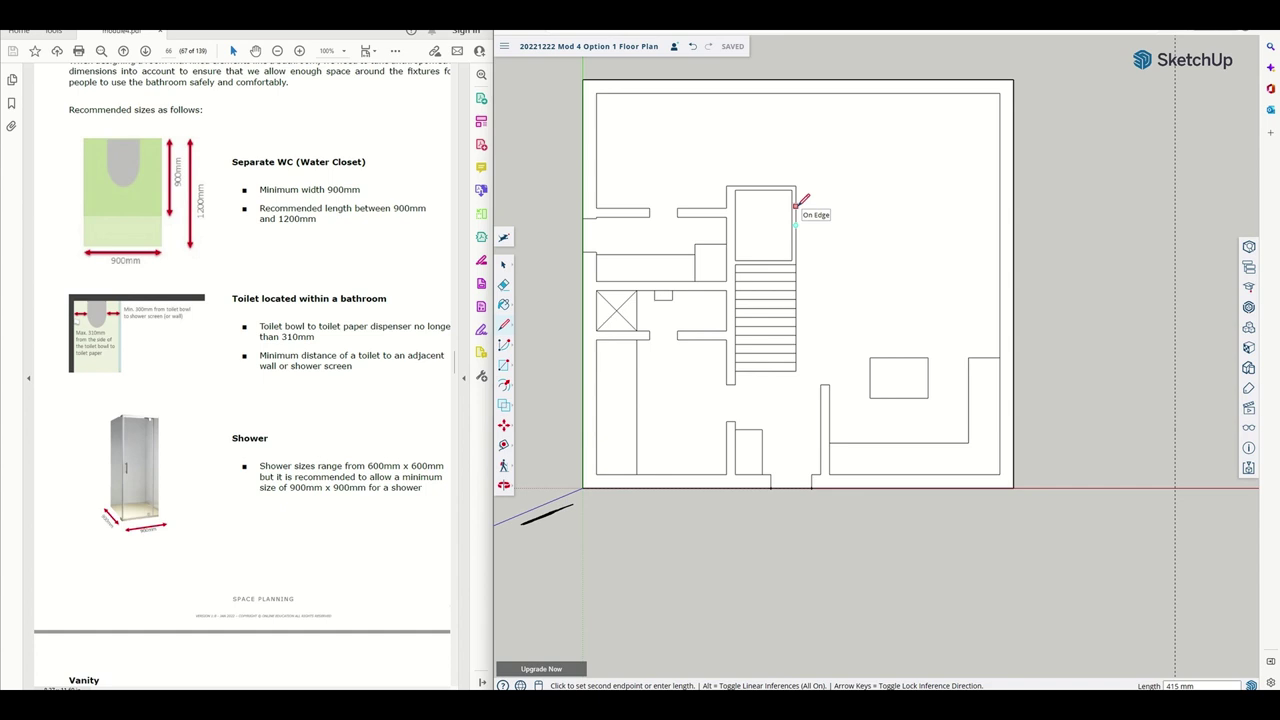
pyautogui.write('310')
pyautogui.press('Return')
pyautogui.click(792, 190)
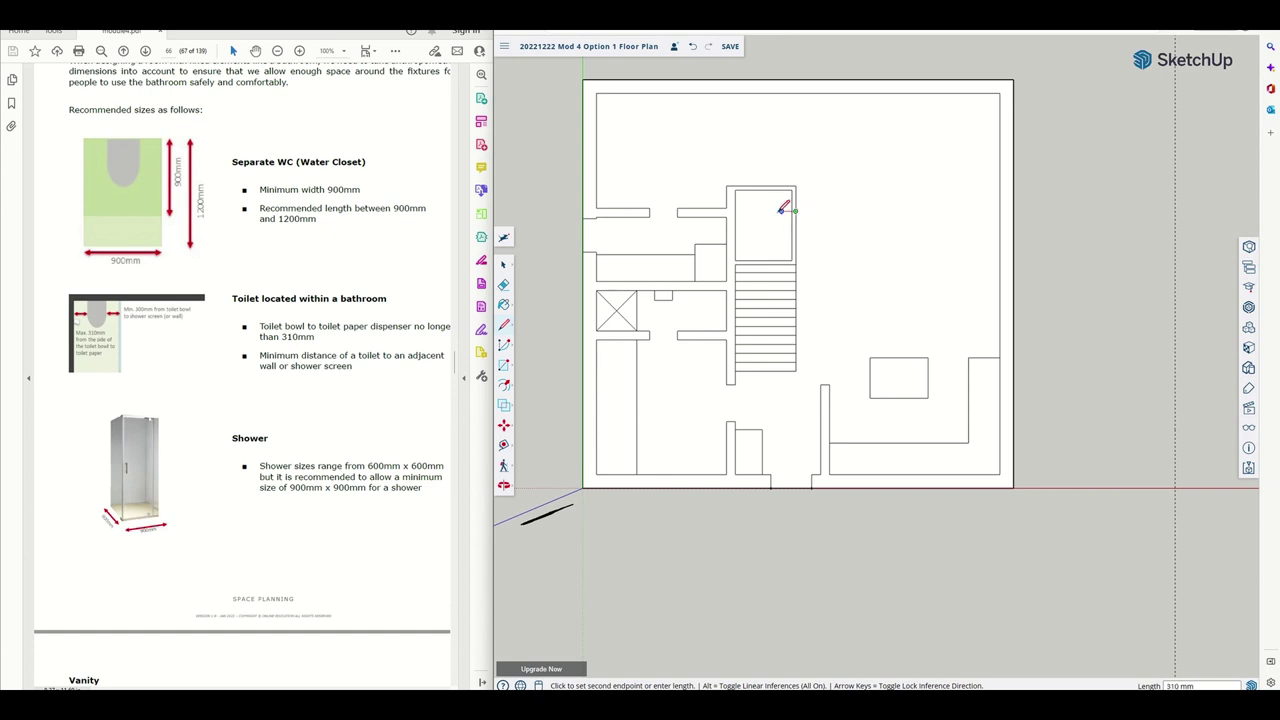
pyautogui.scroll(4, 788, 208)
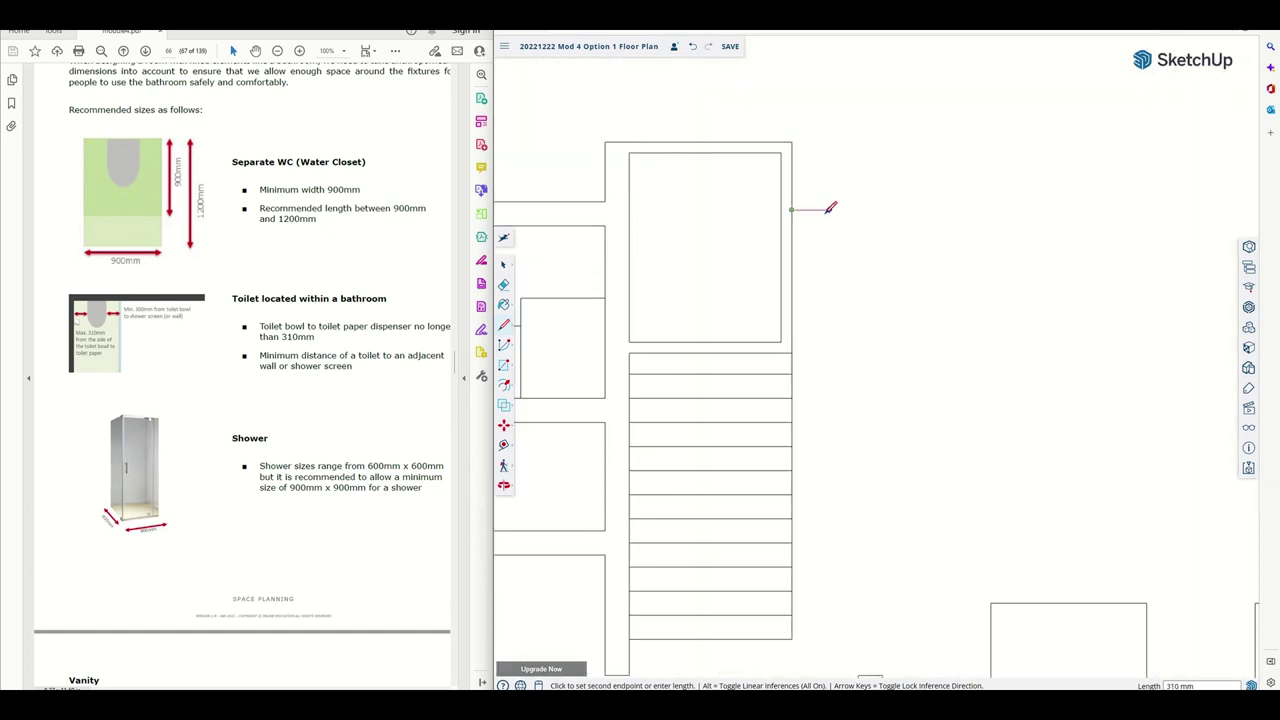
pyautogui.click(774, 208)
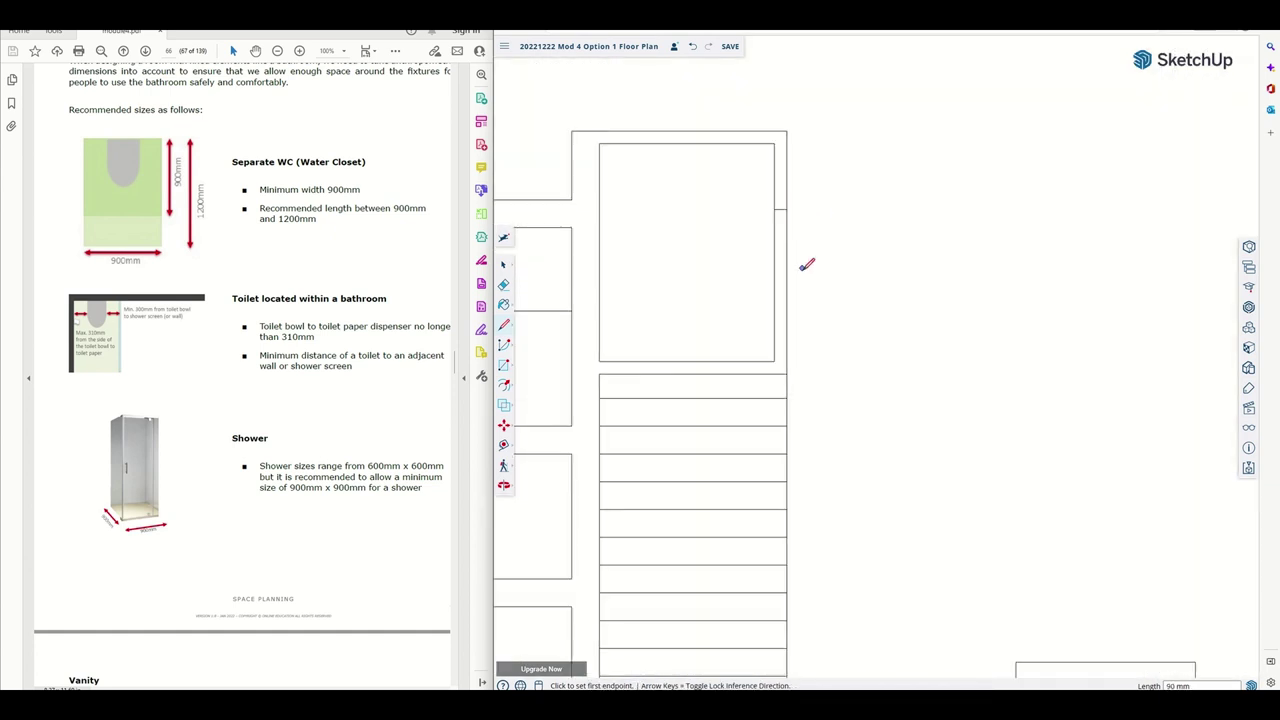
# Draw a 620 mm line down the stair wall to finish the door gap
pyautogui.click(786, 209)
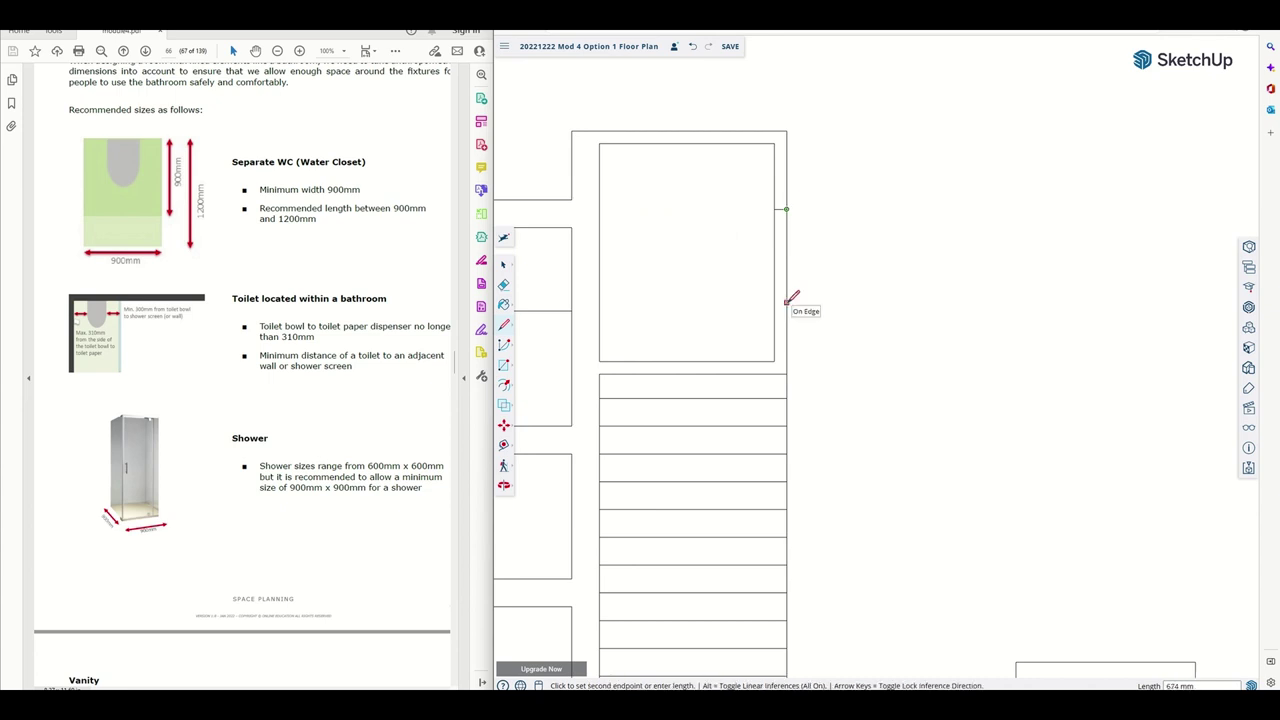
pyautogui.write('620')
pyautogui.press('Return')
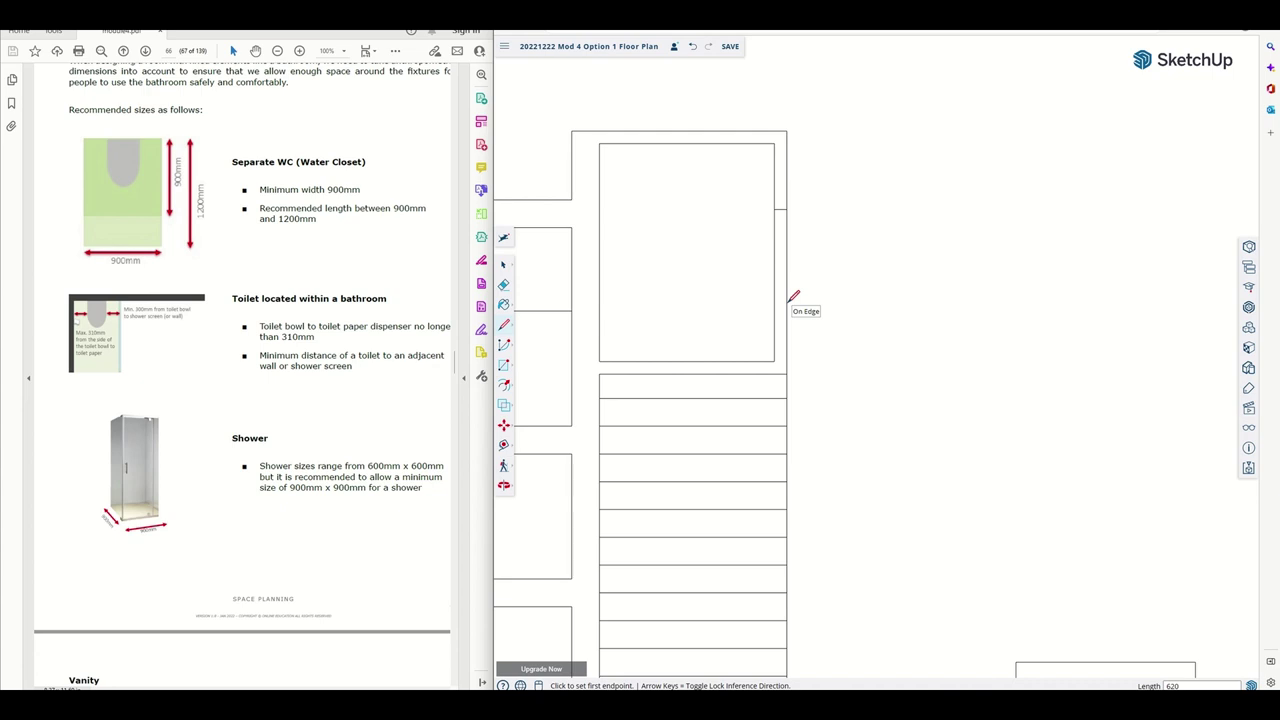
pyautogui.click(786, 293)
pyautogui.press('Escape')
pyautogui.scroll(-5, 660, 220)
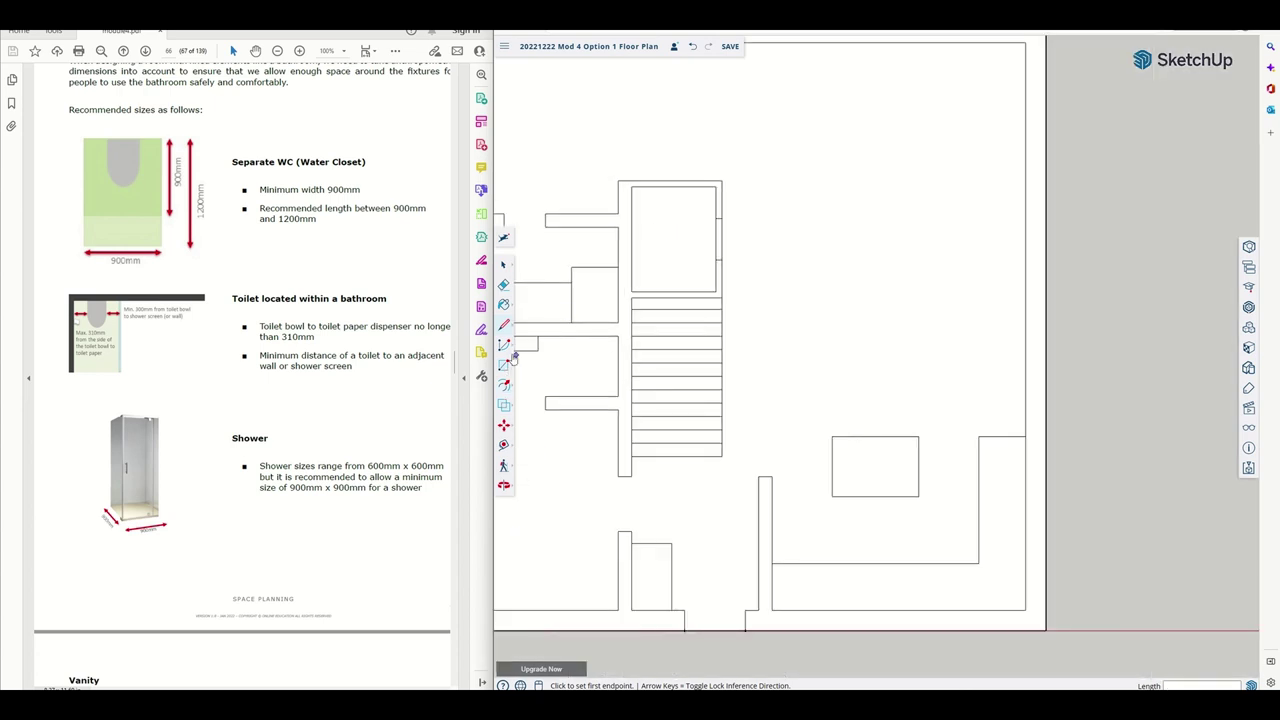
pyautogui.click(504, 286)
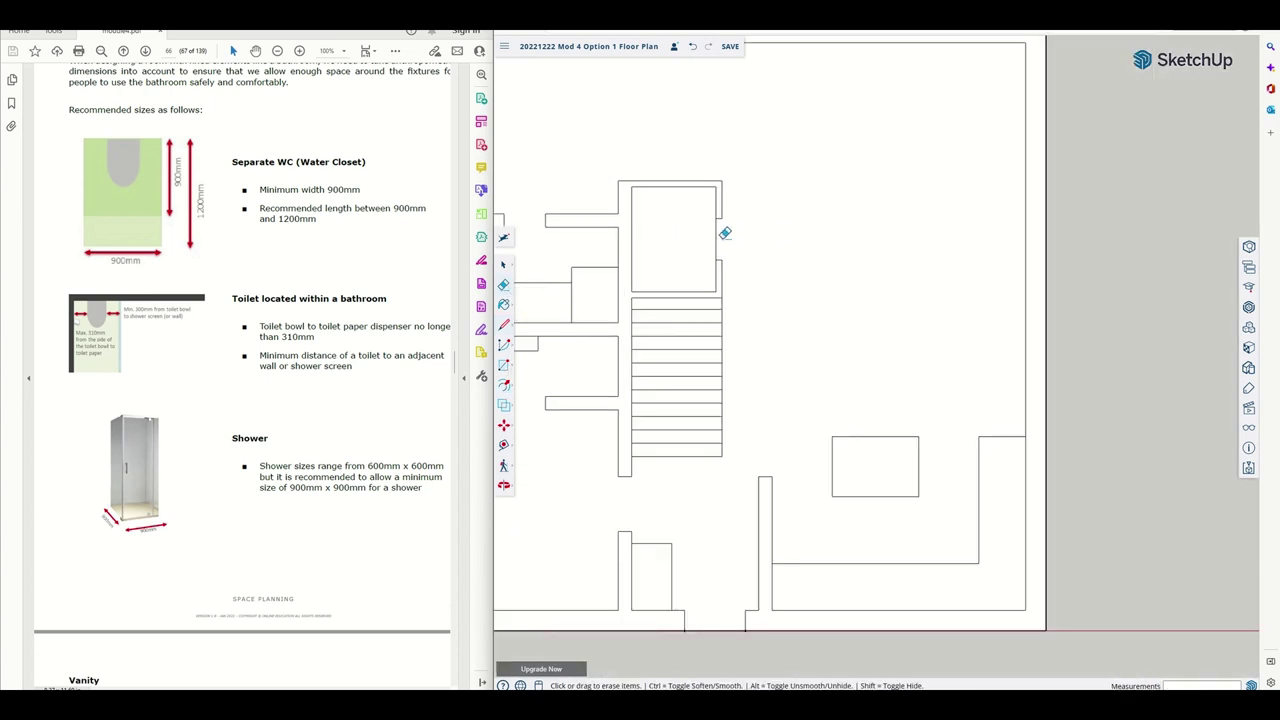
pyautogui.scroll(-4, 760, 246)
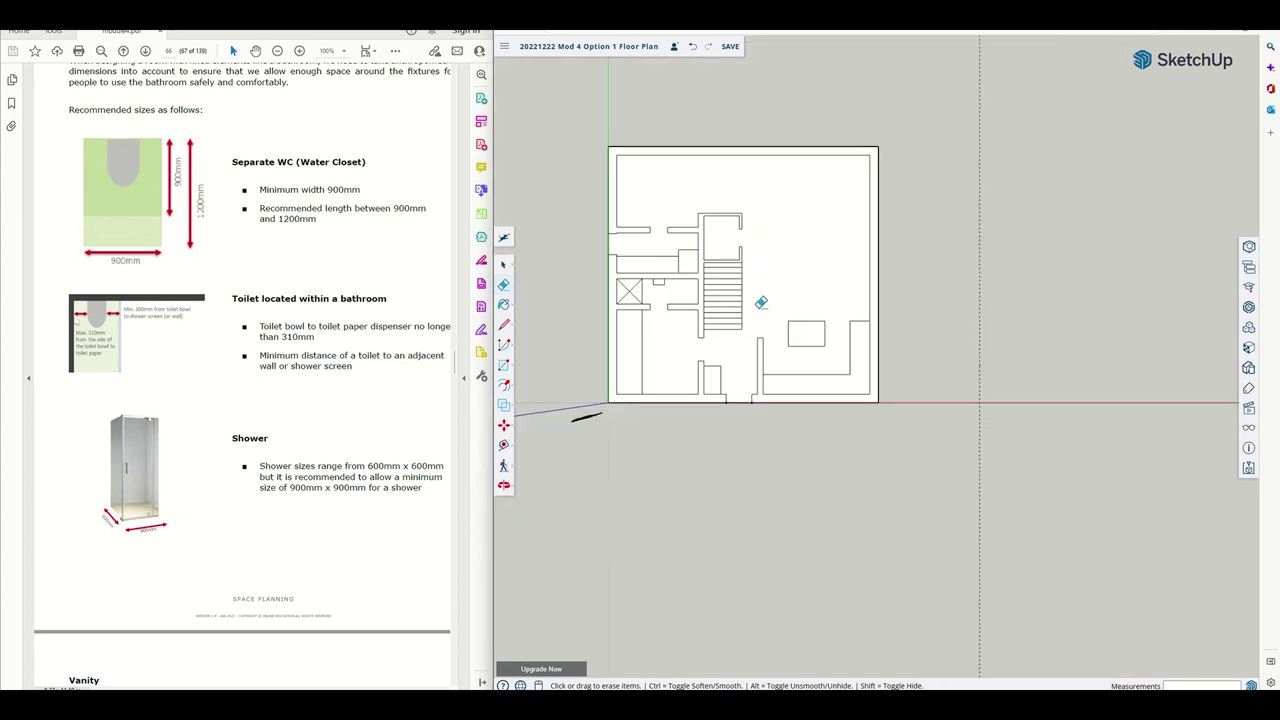
pyautogui.scroll(2, 760, 303)
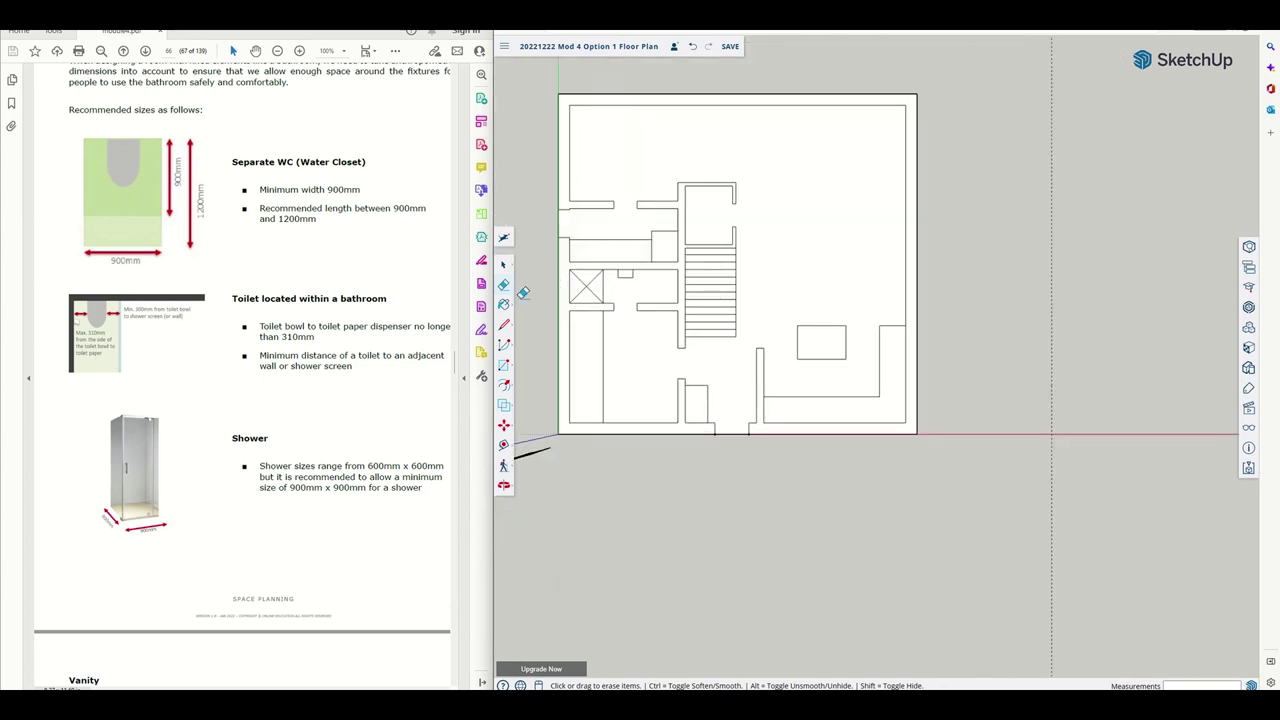
# Draw the coffee-bench line from the top wall to the midpoint above the stairs
pyautogui.click(505, 327)
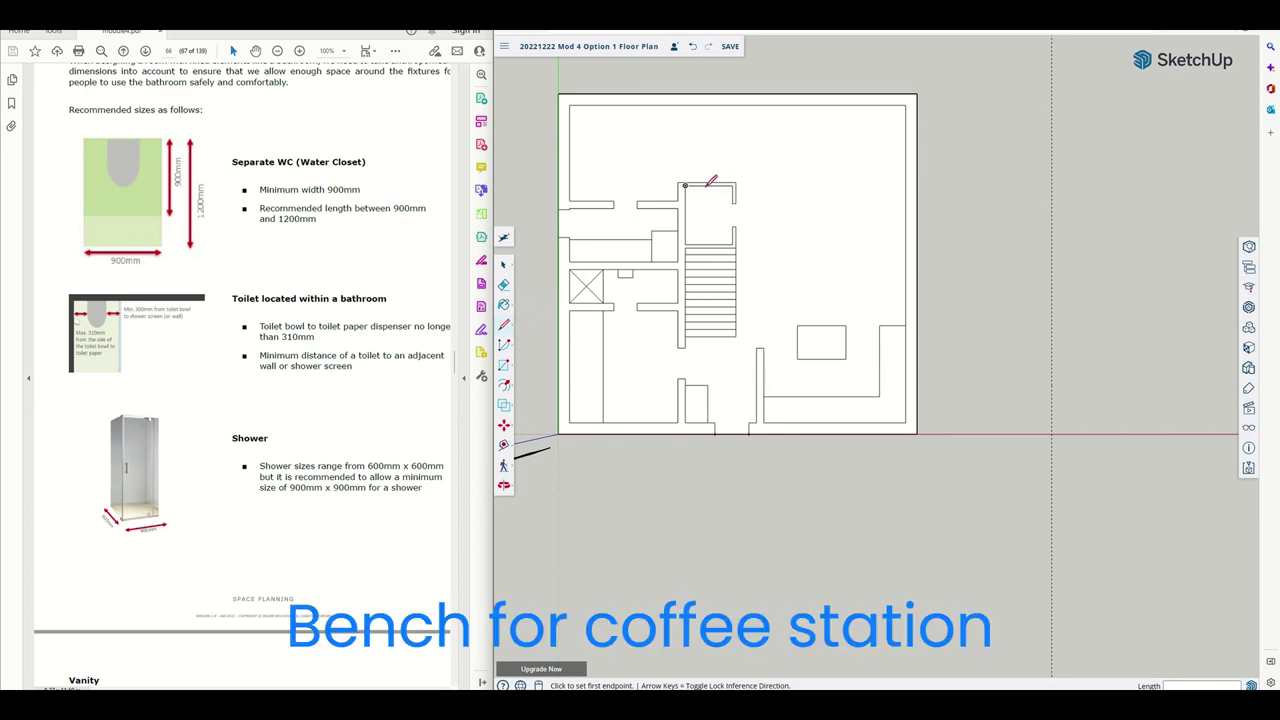
pyautogui.click(710, 184)
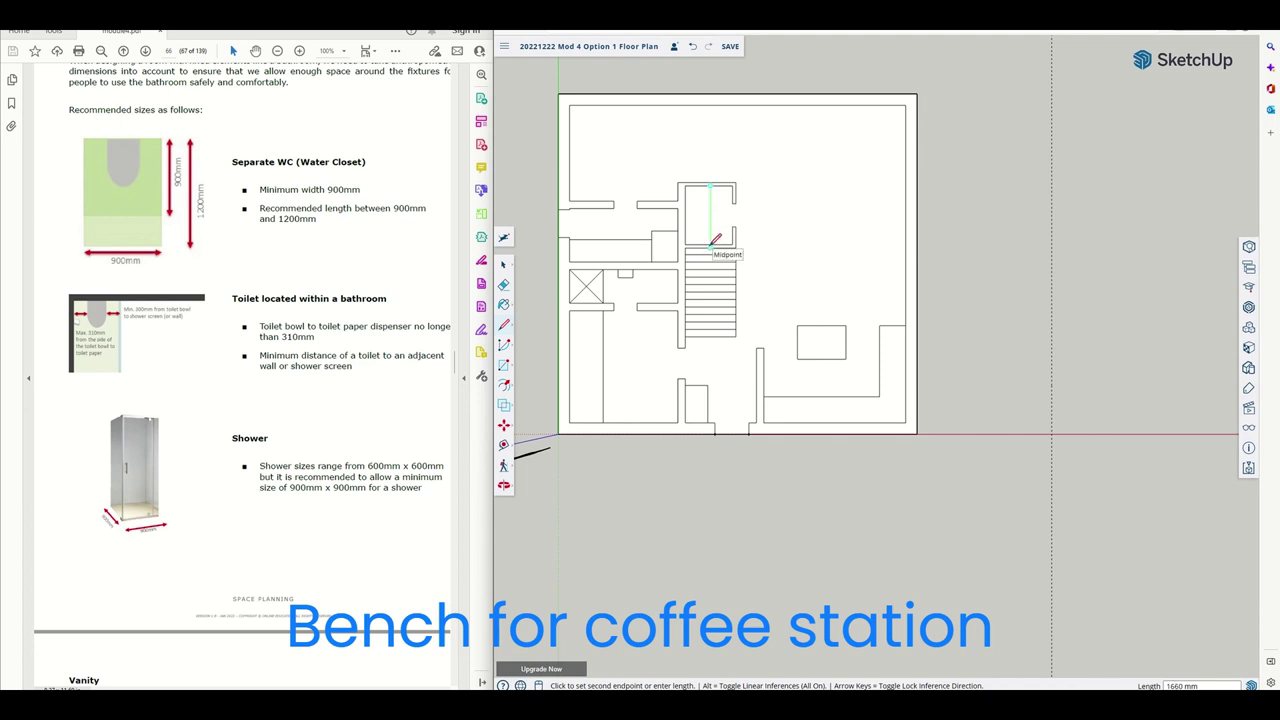
pyautogui.click(712, 243)
pyautogui.scroll(1, 805, 255)
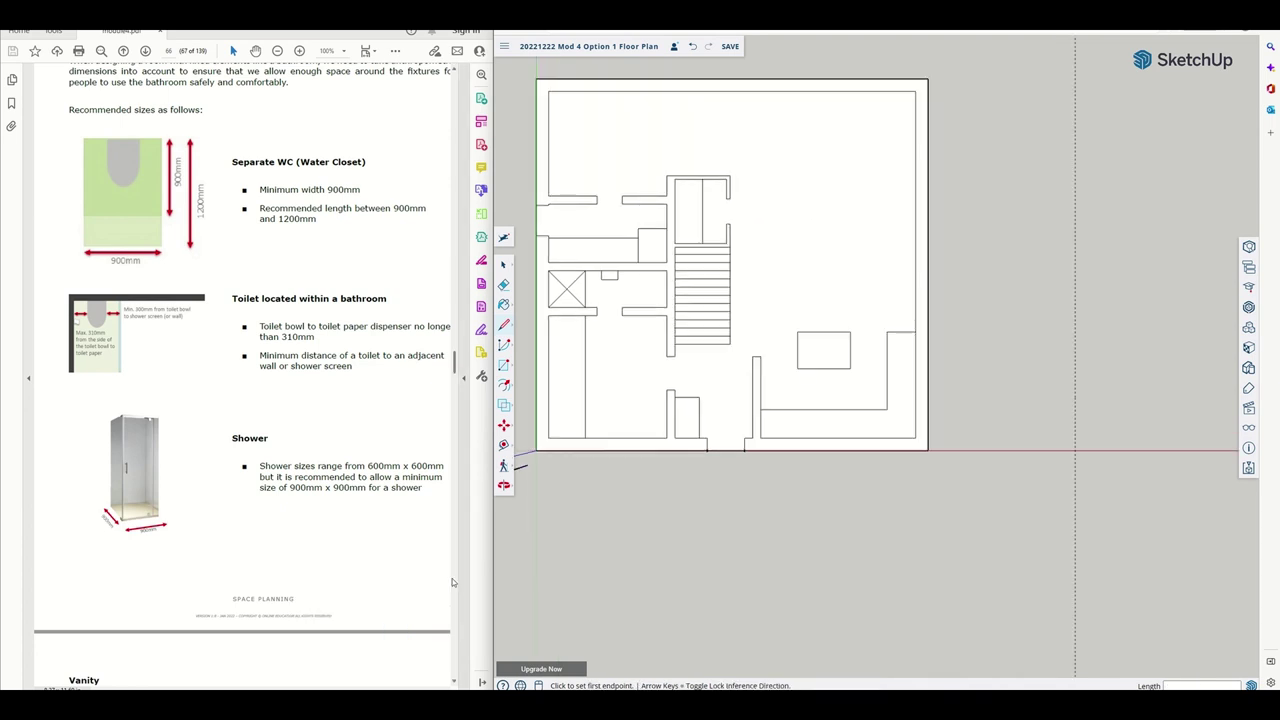